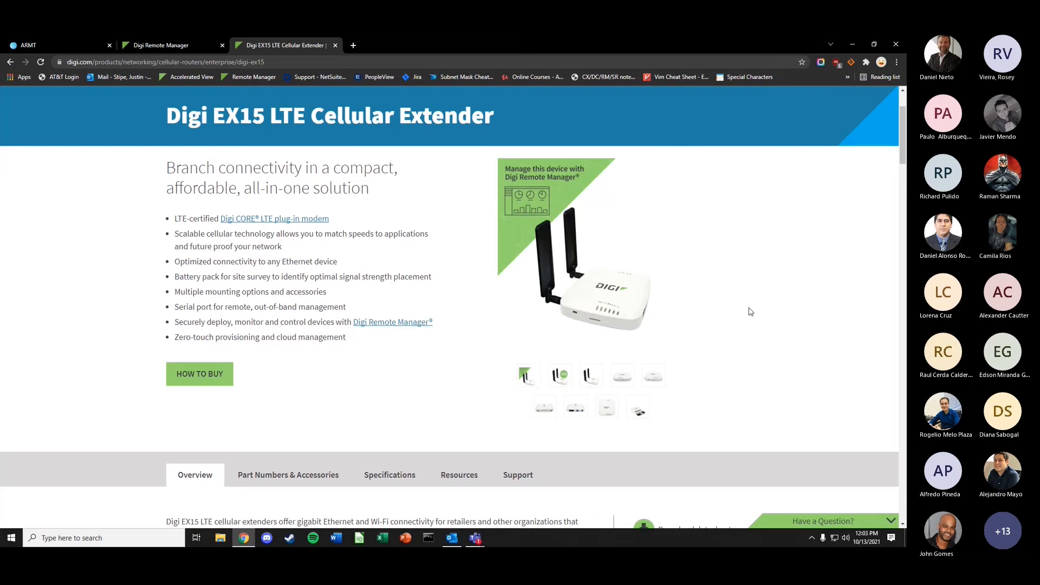
- Browse the enlarged EX15 product photos, go back to the EX15 Left view, then close the gallery
left_click(576, 306)
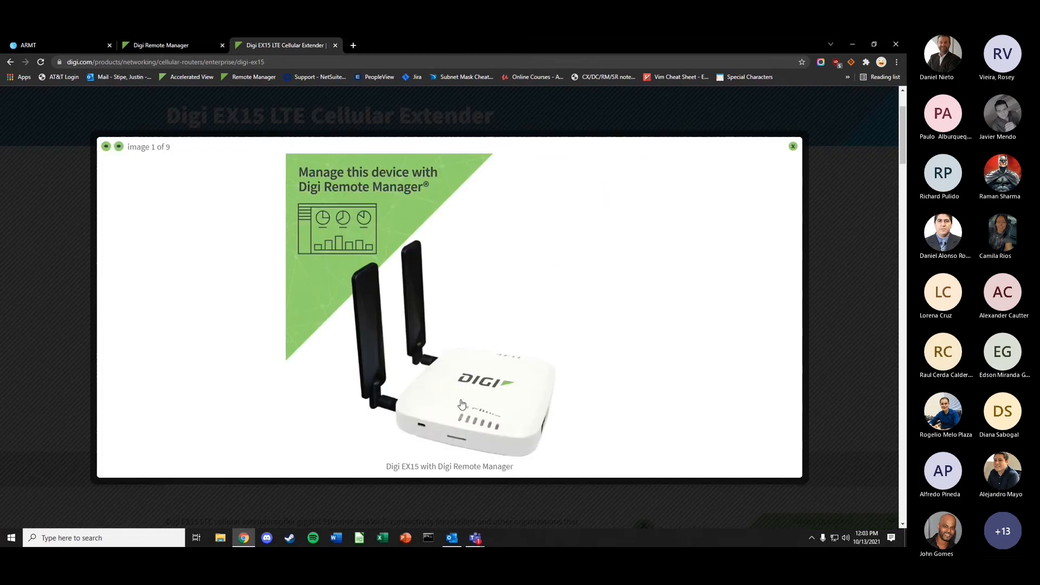
left_click(118, 146)
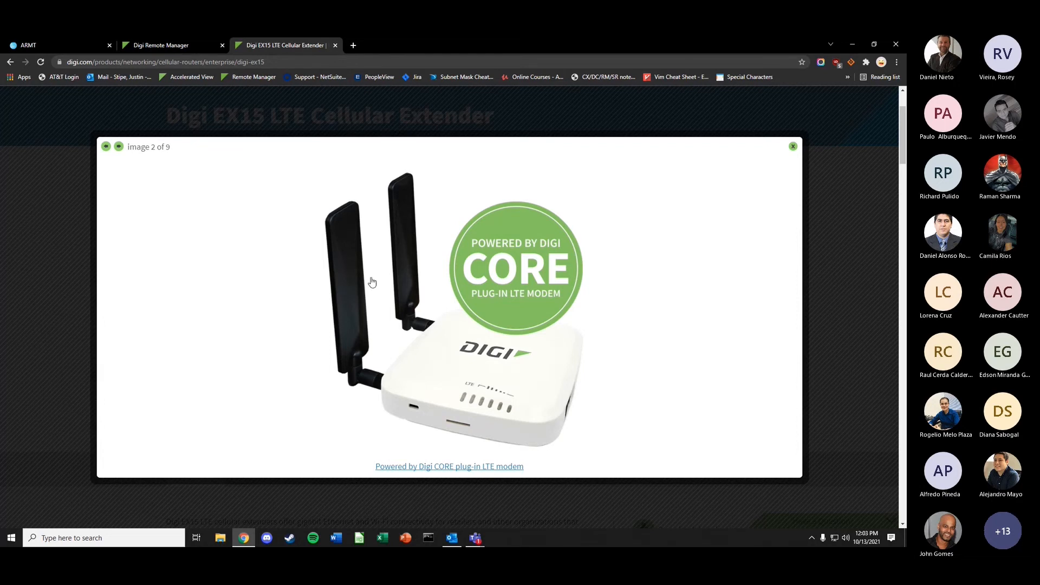
left_click(119, 148)
left_click(119, 147)
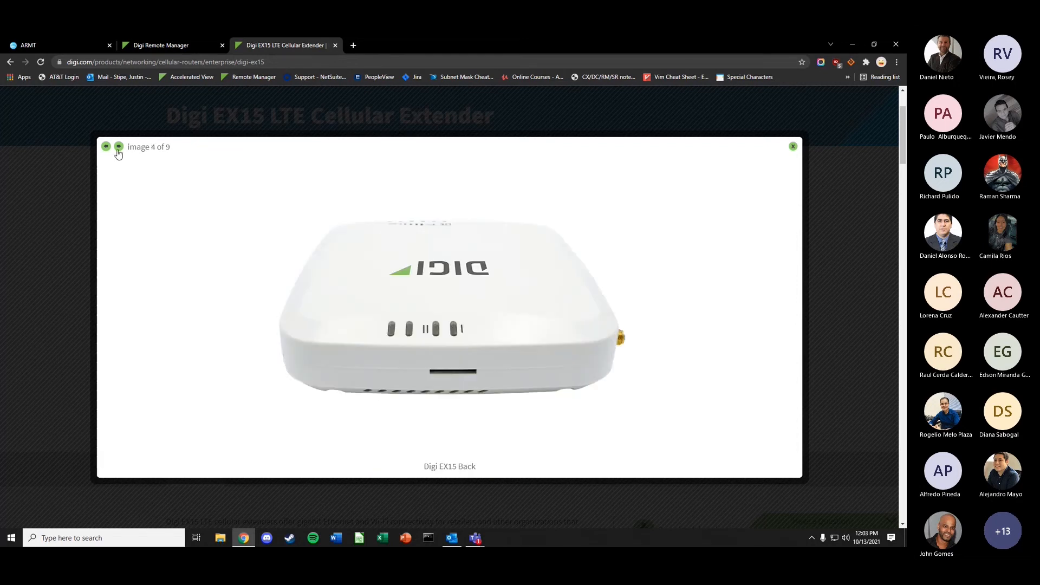
left_click(119, 147)
left_click(118, 147)
left_click(118, 147)
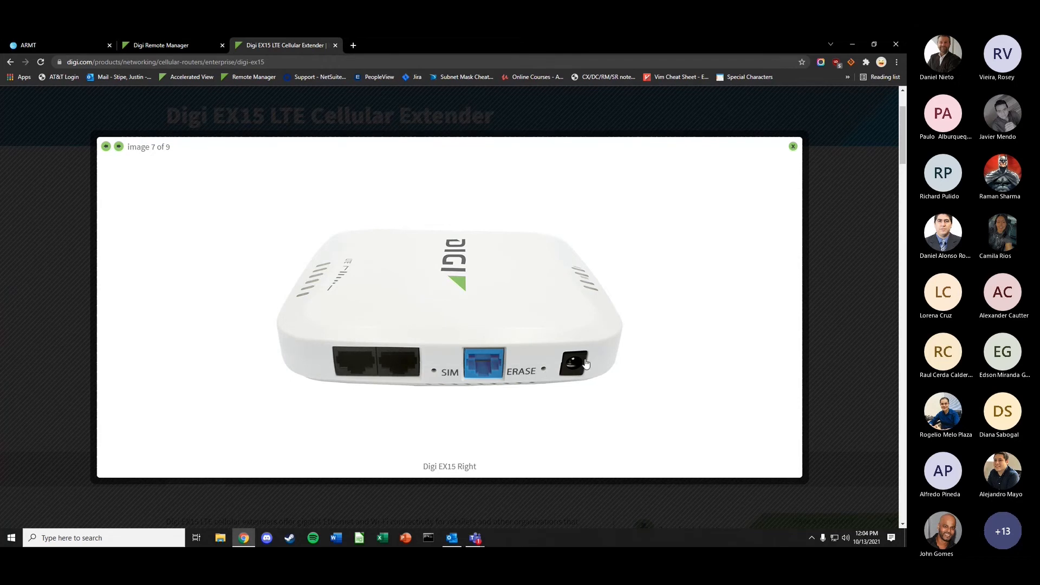
left_click(105, 146)
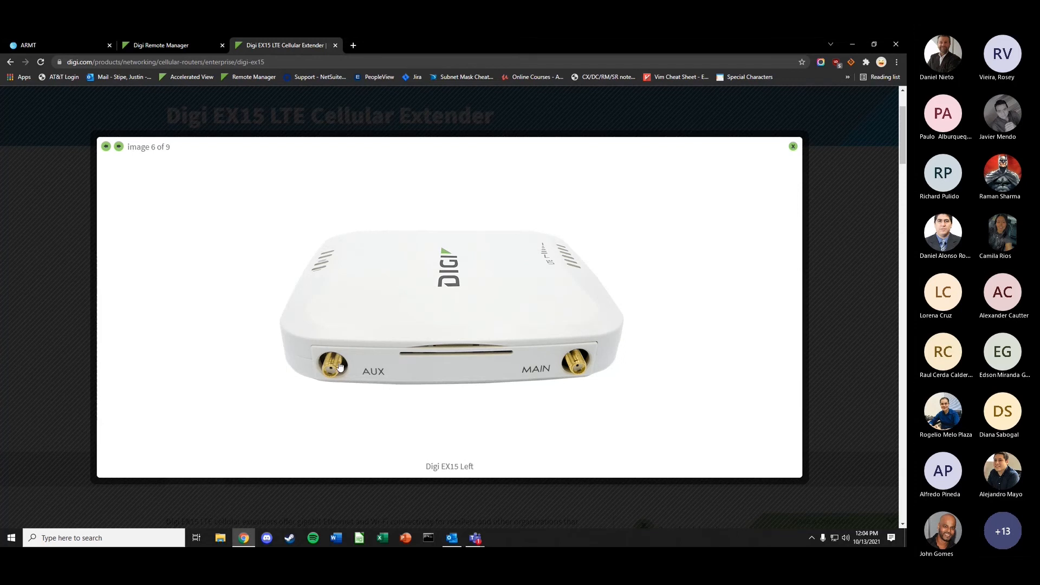
left_click(84, 239)
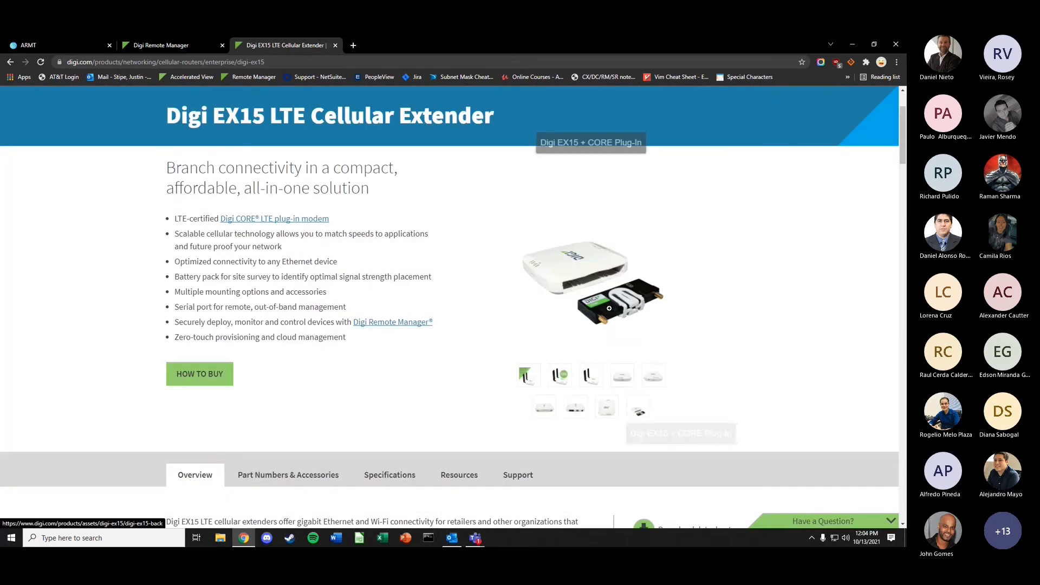
- Enlarge the EX15 + CORE Plug-In photo, close it, and scroll to the Overview description
left_click(606, 295)
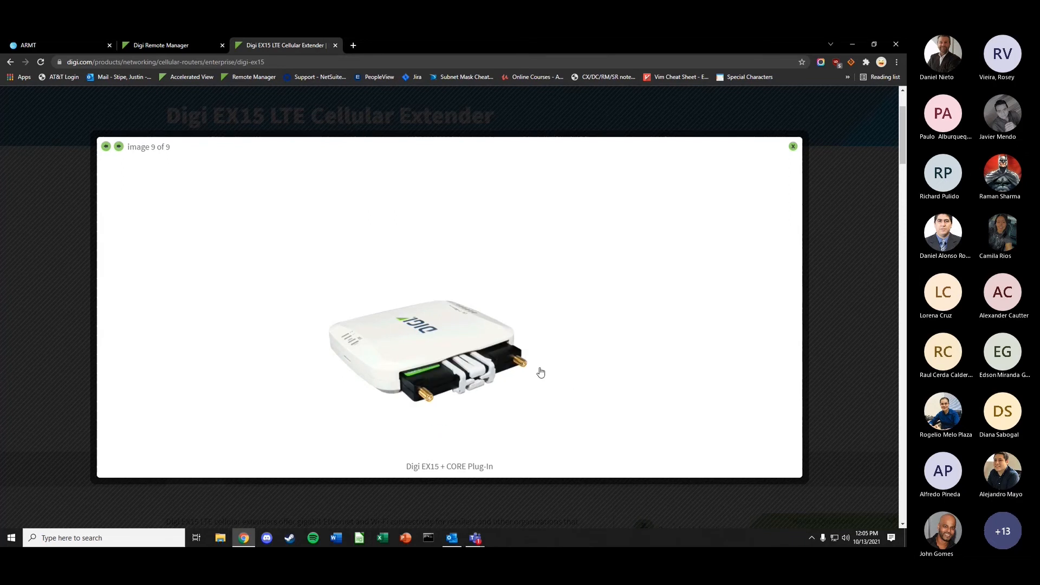
left_click(829, 225)
scroll(449, 290, "down", 1)
scroll(449, 290, "down", 3)
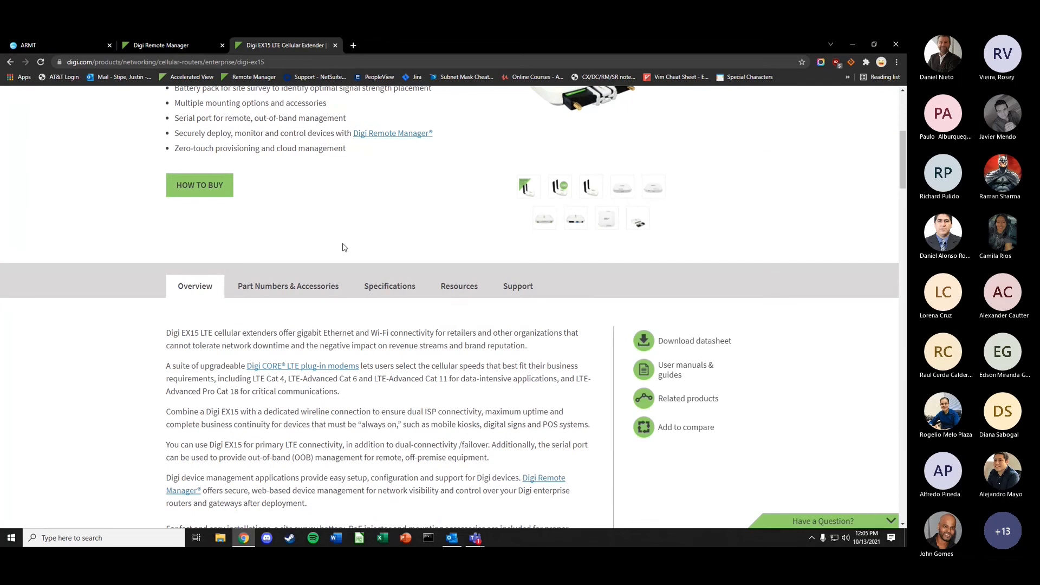
scroll(348, 248, "up", 1)
scroll(414, 279, "down", 1)
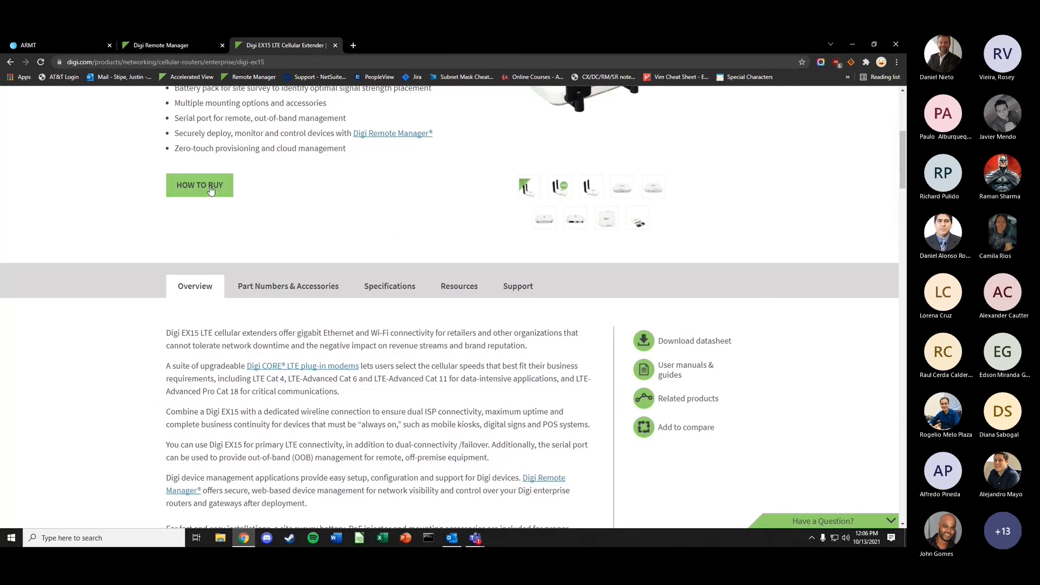
- In Remote Manager, hide the Groups panel, review the Dashboard charts, then open the Devices list
left_click(194, 50)
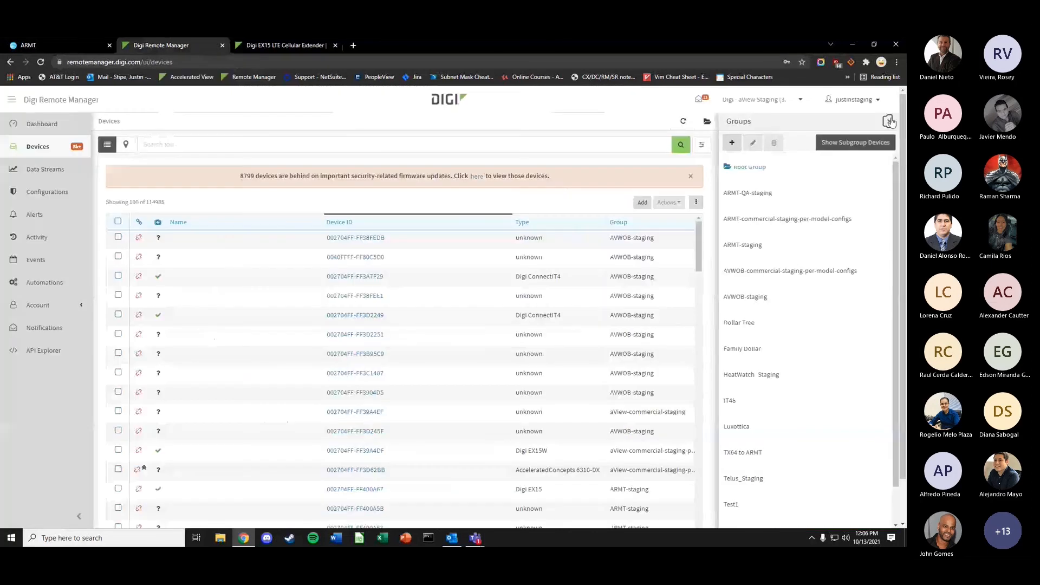
left_click(889, 122)
left_click(42, 123)
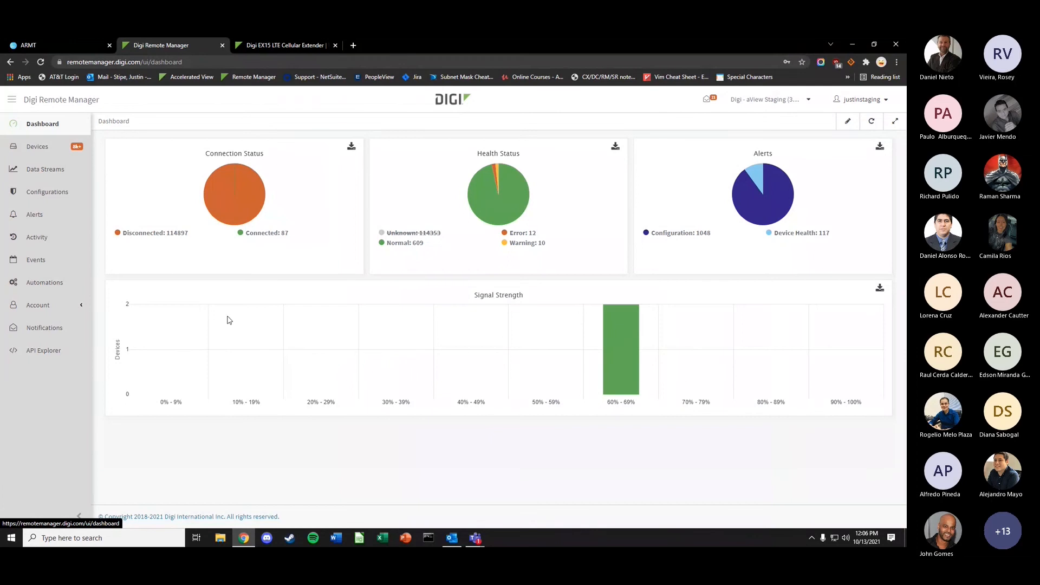
left_click(38, 147)
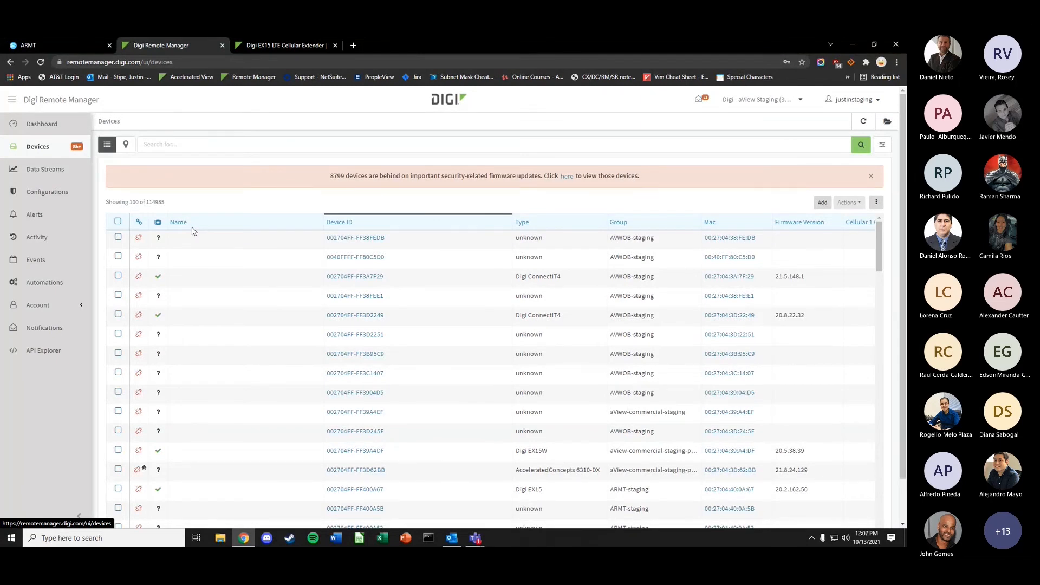
- Sort devices by connection status and scroll the table across its ID, type, group, MAC and firmware columns
left_click(138, 223)
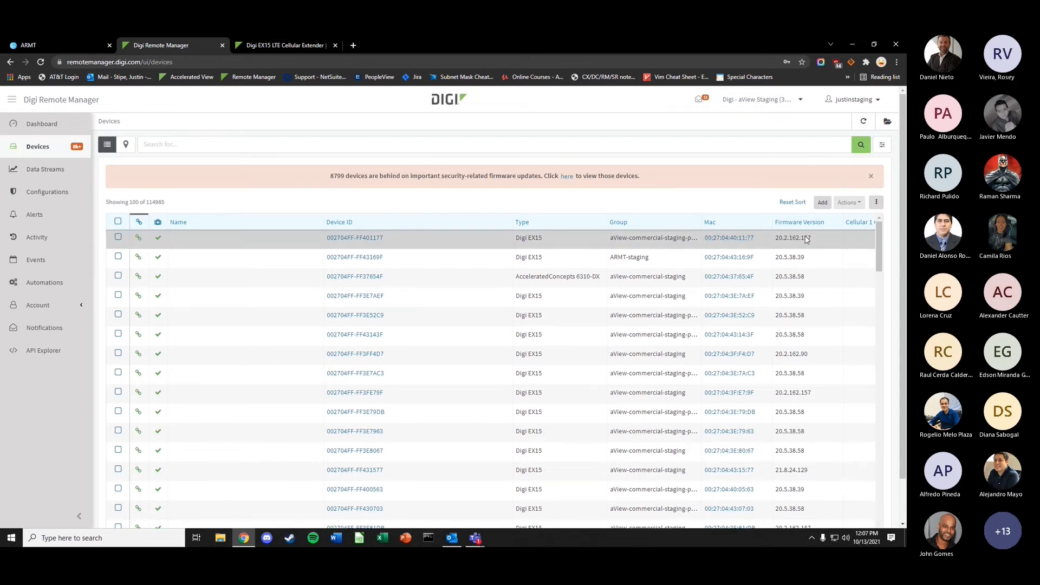
scroll(753, 353, "down", 2)
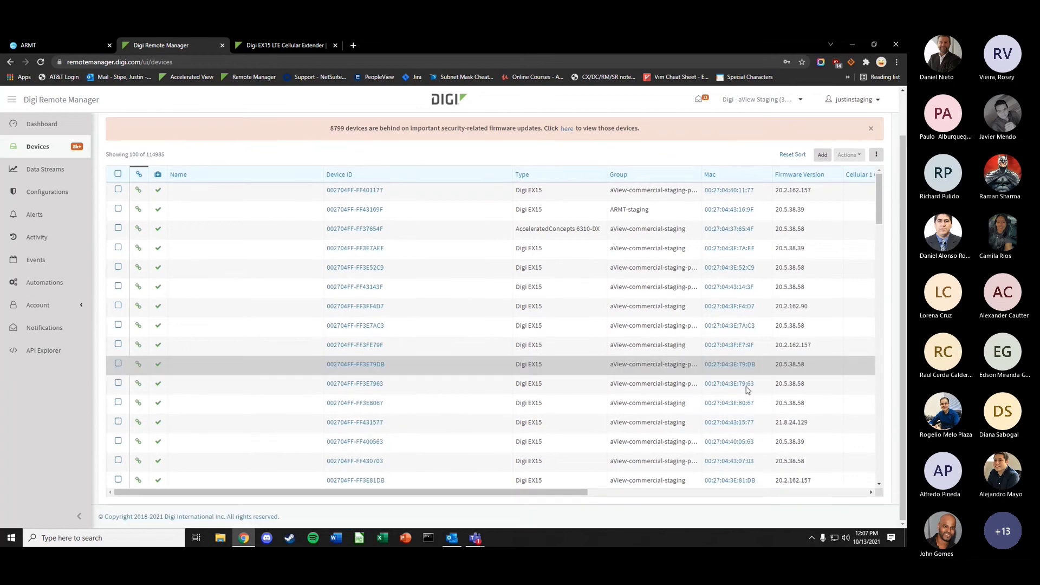
left_click_drag(541, 492, 498, 482)
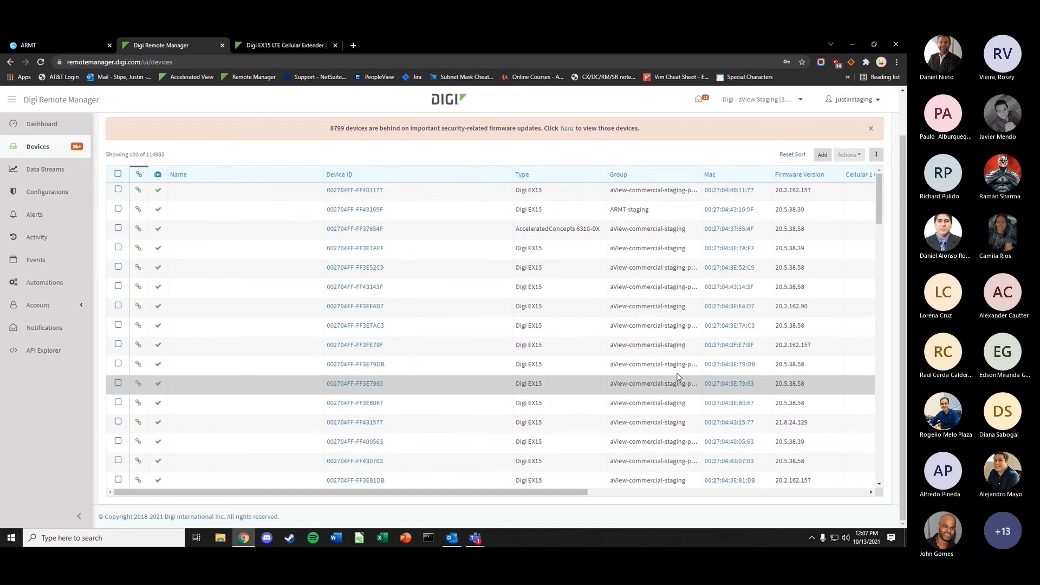
scroll(903, 207, "up", 2)
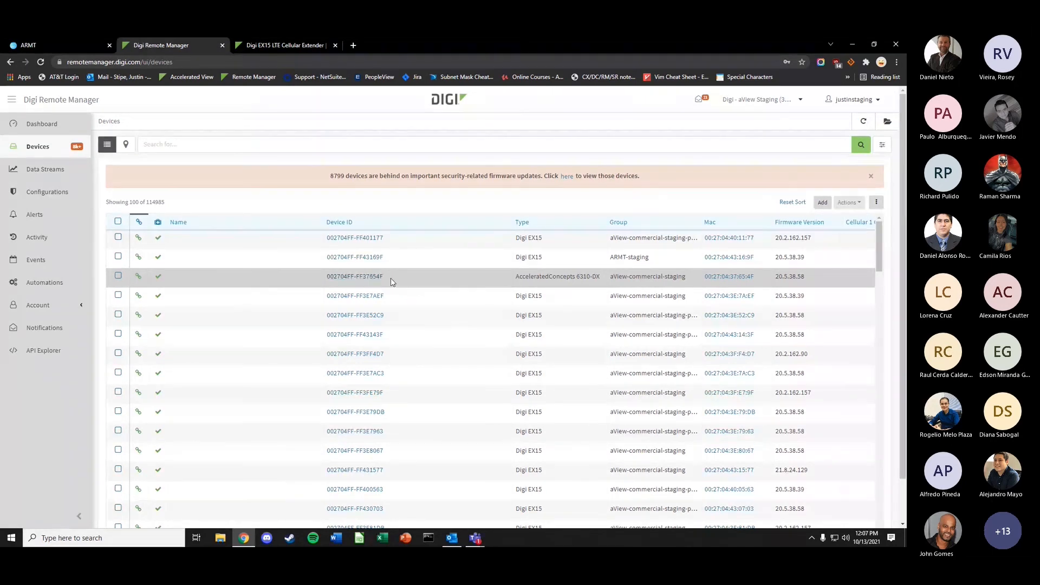
- View device 002704FF-FF43143F's details (connected, compliant, firmware 20.5.38.58), then return to Devices
left_click(351, 335)
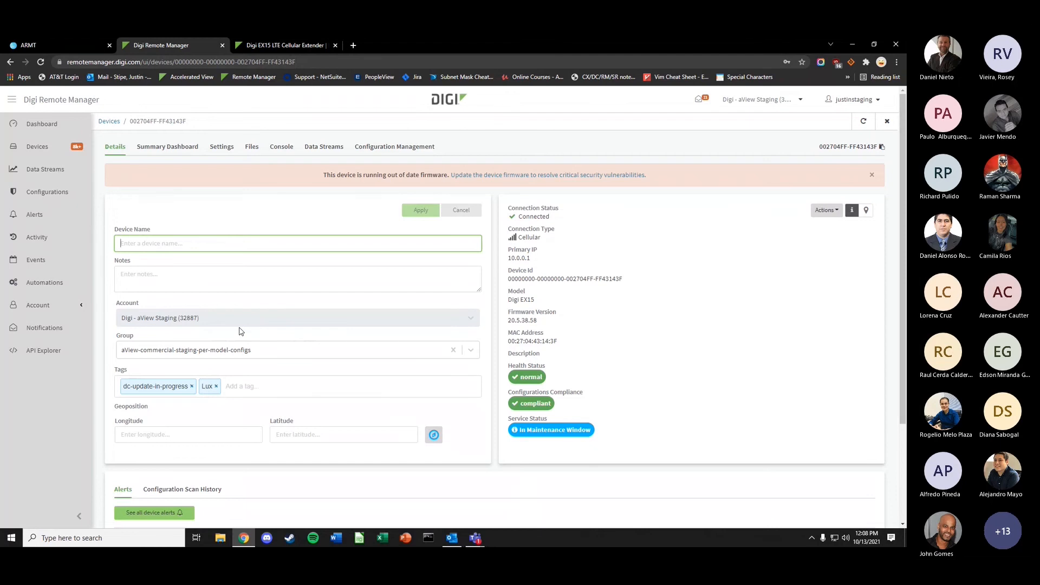
left_click(38, 146)
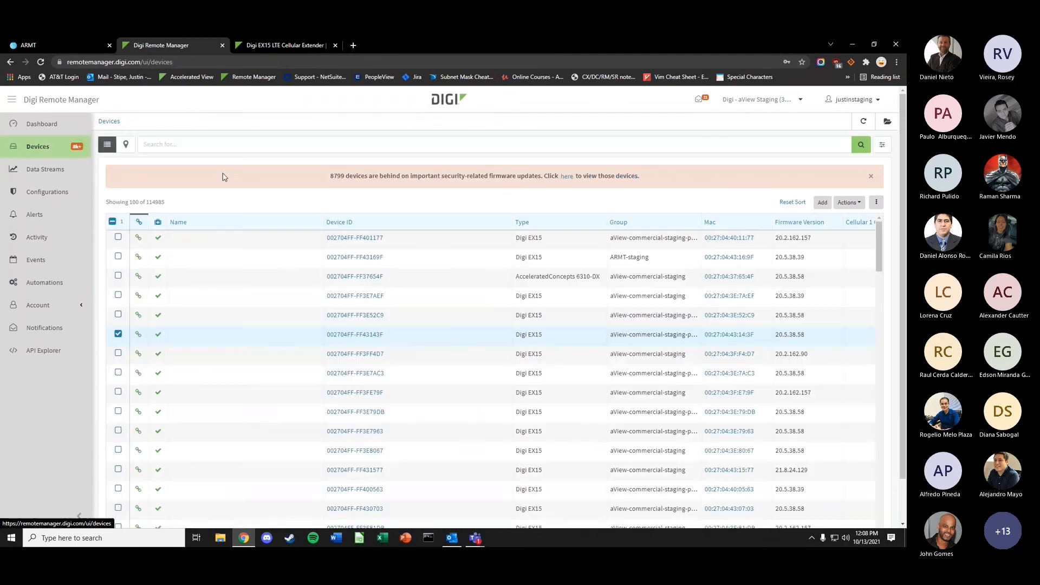
- Open the Groups panel and scroll through groups such as ARMT-staging, Dollar Tree and Luxottica
left_click(888, 121)
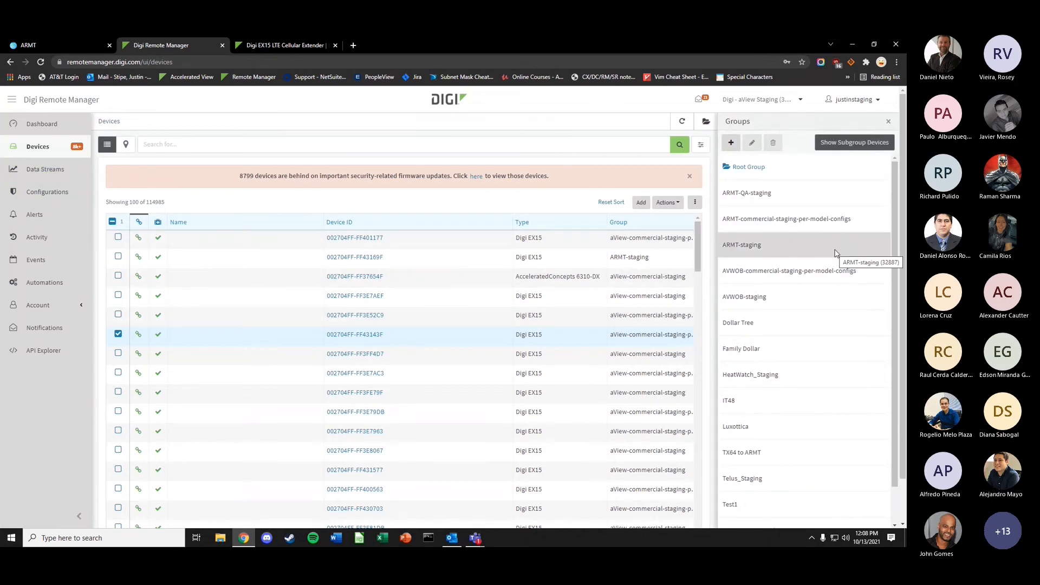
scroll(812, 260, "down", 2)
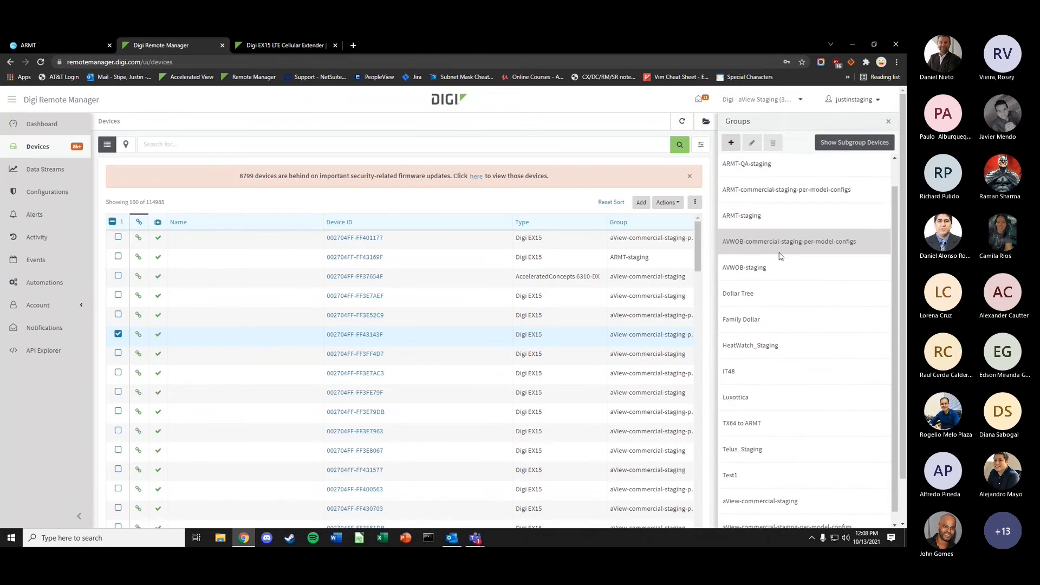
scroll(777, 389, "up", 2)
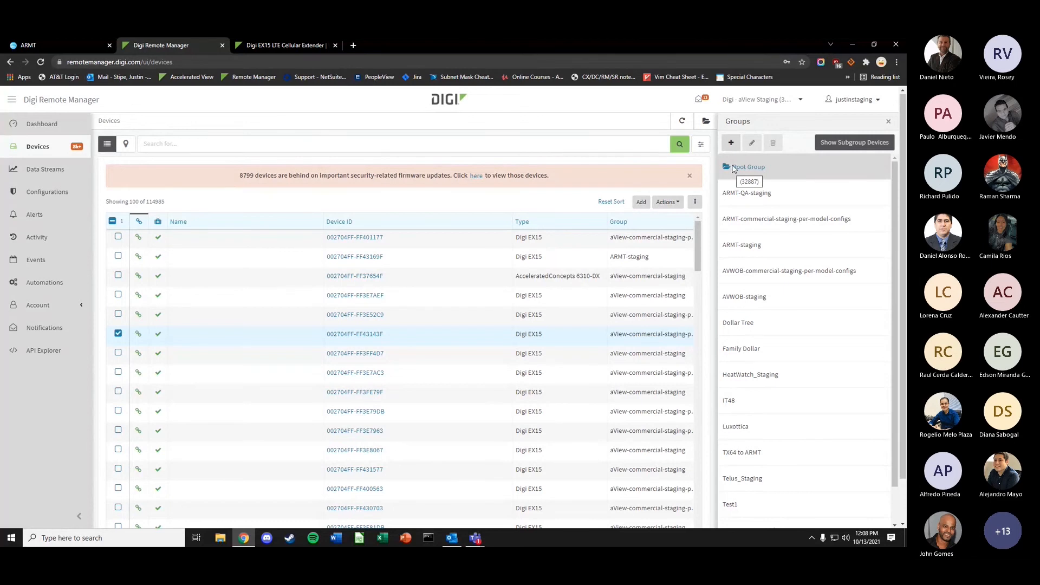
- Begin a new group named 'Test' and browse the parent-group dropdown choices
left_click(731, 142)
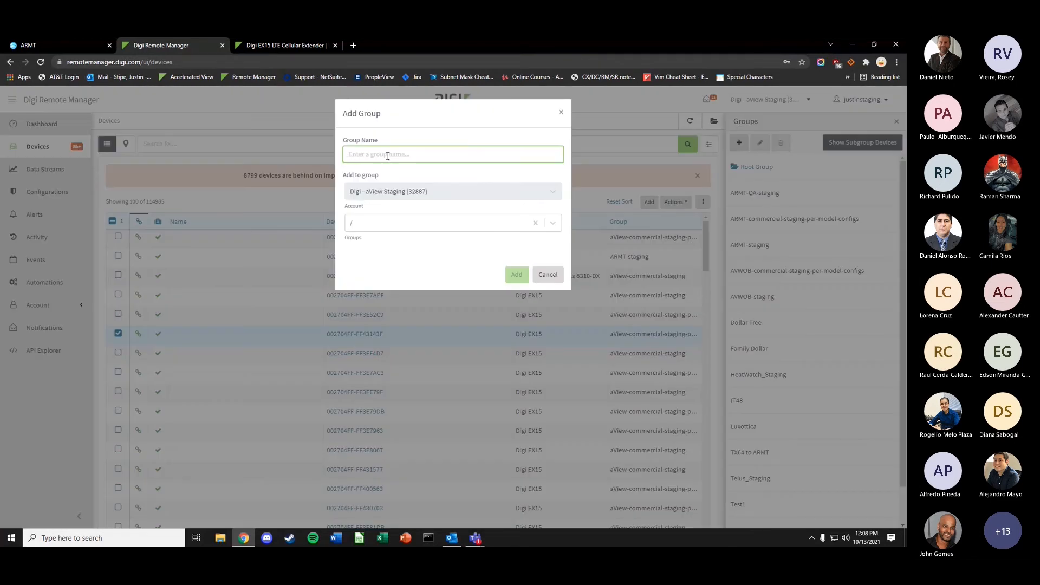
type("Test")
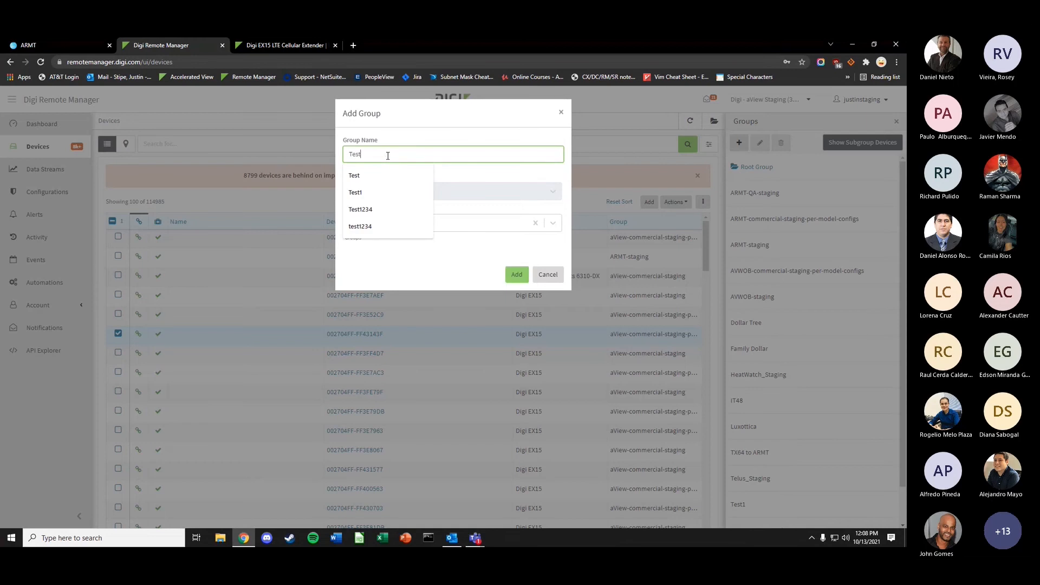
left_click(378, 180)
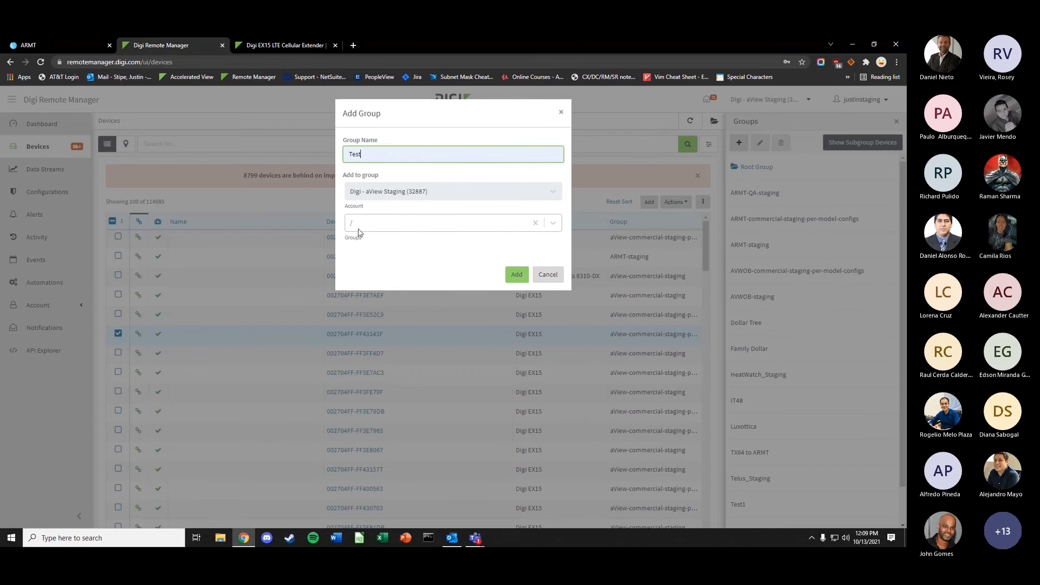
left_click(391, 224)
scroll(391, 282, "down", 3)
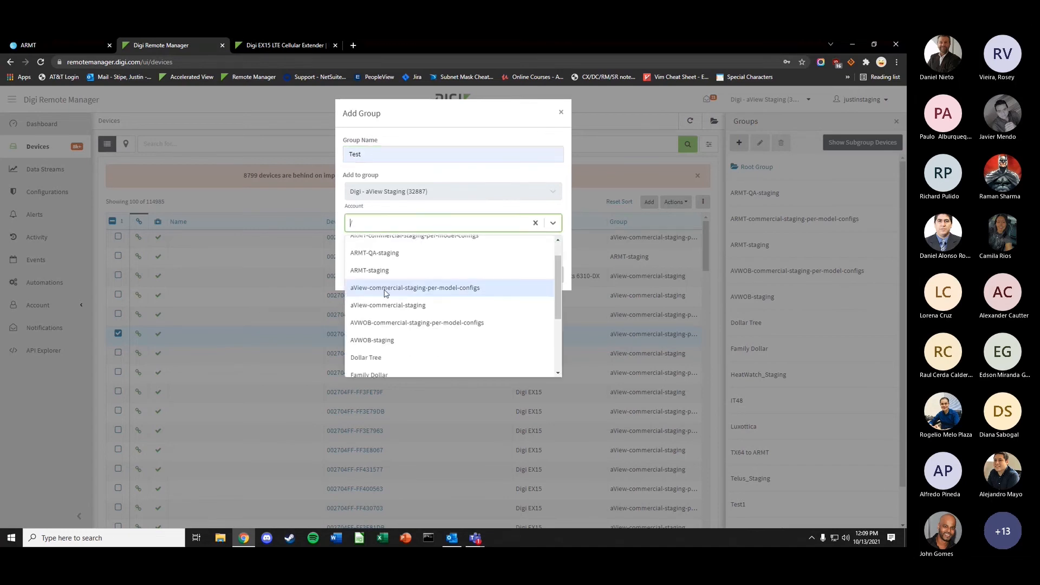
scroll(394, 313, "down", 2)
scroll(388, 311, "up", 5)
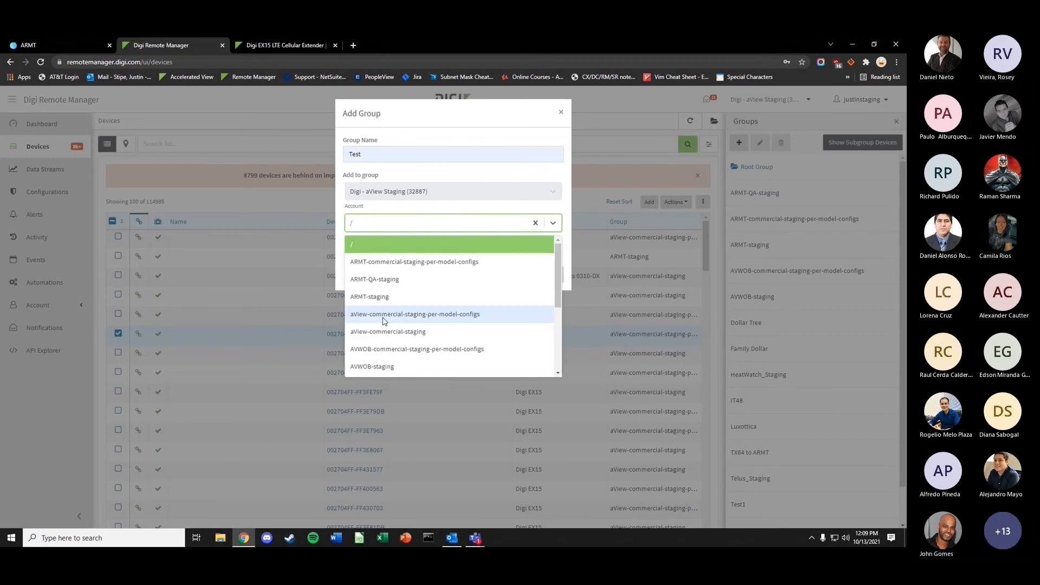
- Cancel the Add Group dialog and filter the Devices list to the Luxottica group's 302 devices
left_click(560, 116)
scroll(775, 346, "down", 5)
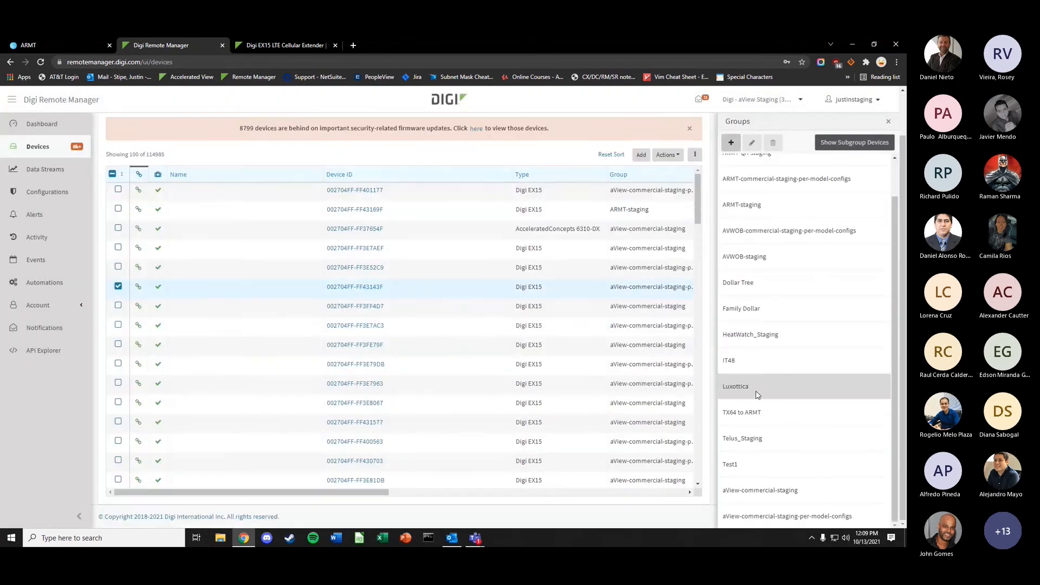
left_click(740, 386)
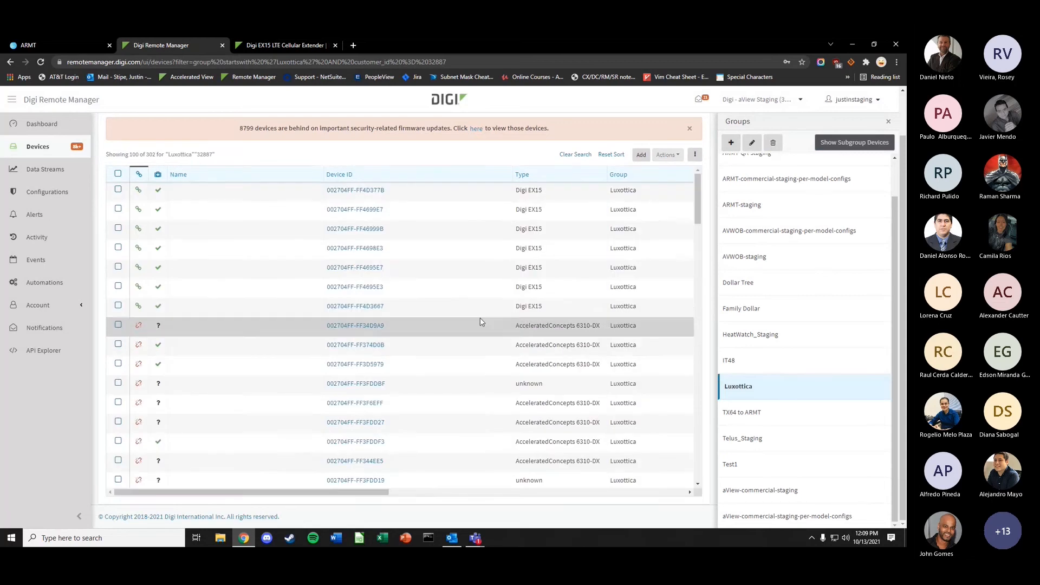
scroll(324, 314, "up", 1)
scroll(324, 314, "up", 1)
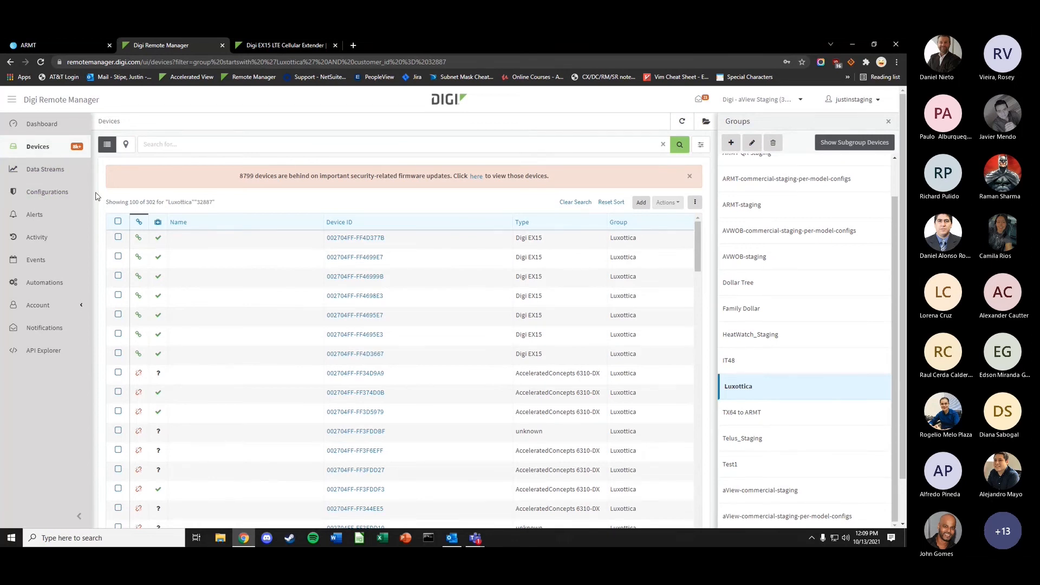
- Open device 002704FF-FF4D377B and show its Summary Dashboard Connection History chart
left_click(355, 239)
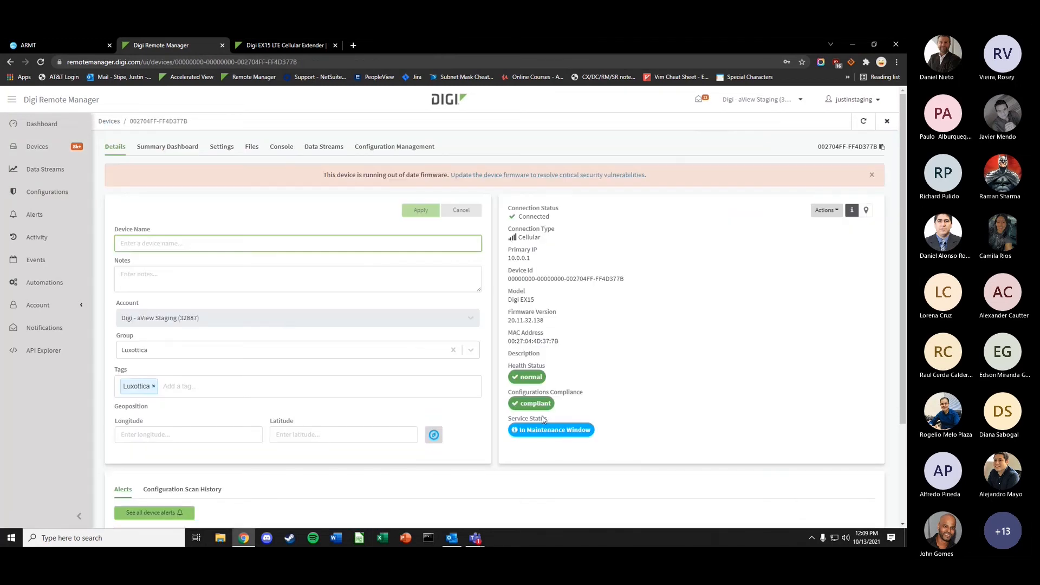
left_click(181, 153)
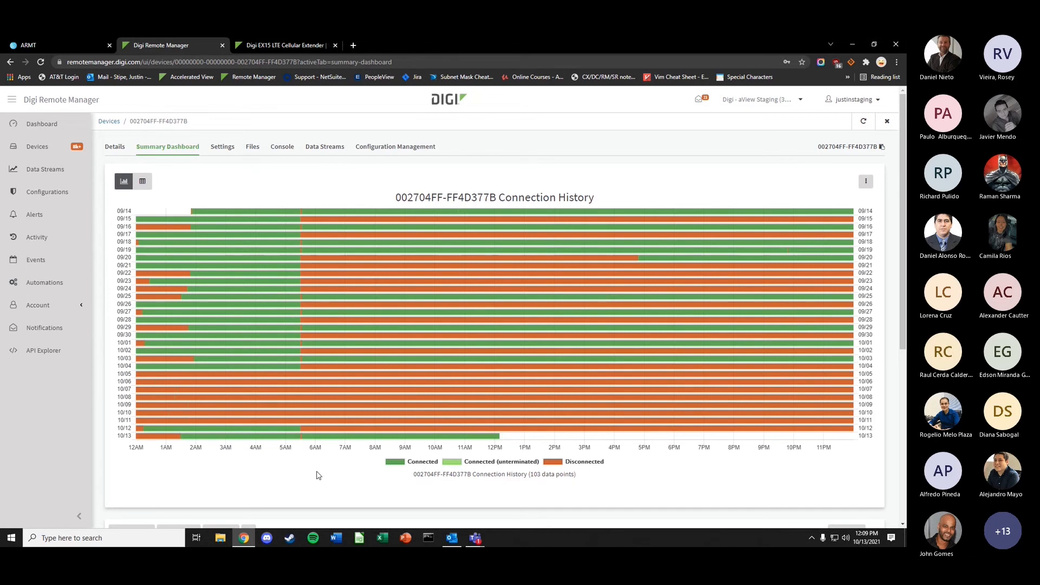
- Read the chart bar tooltips, then return to the device's Details showing firmware 20.11.32.138
mouse_move(188, 223)
mouse_move(246, 283)
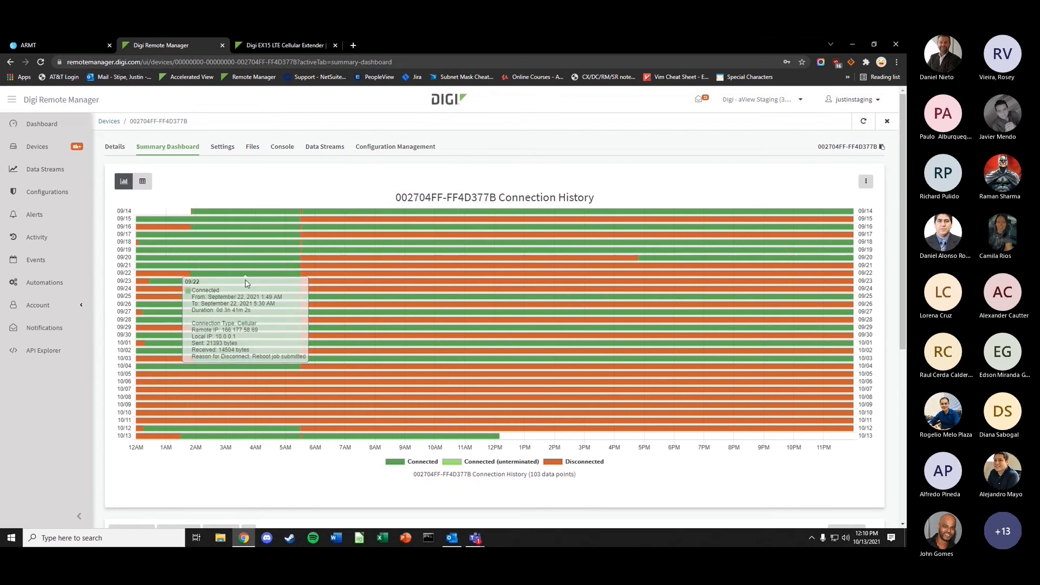
scroll(276, 347, "down", 5)
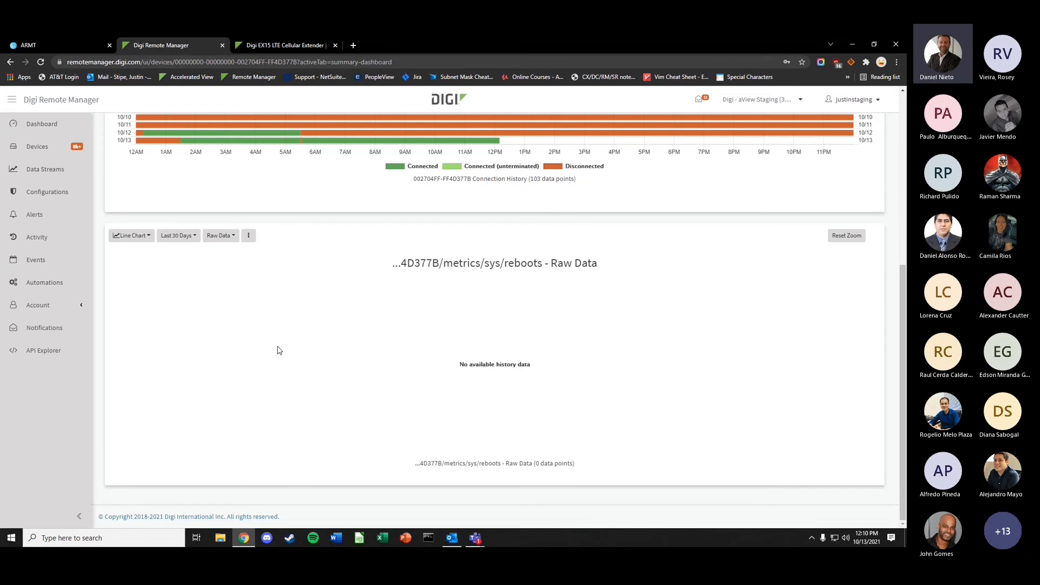
scroll(264, 285, "up", 3)
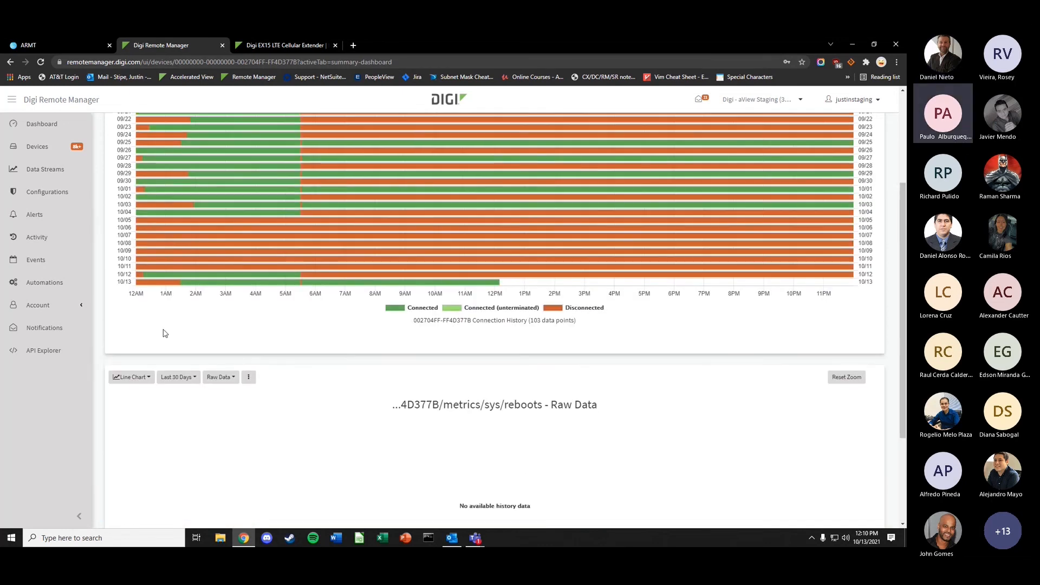
scroll(163, 333, "up", 3)
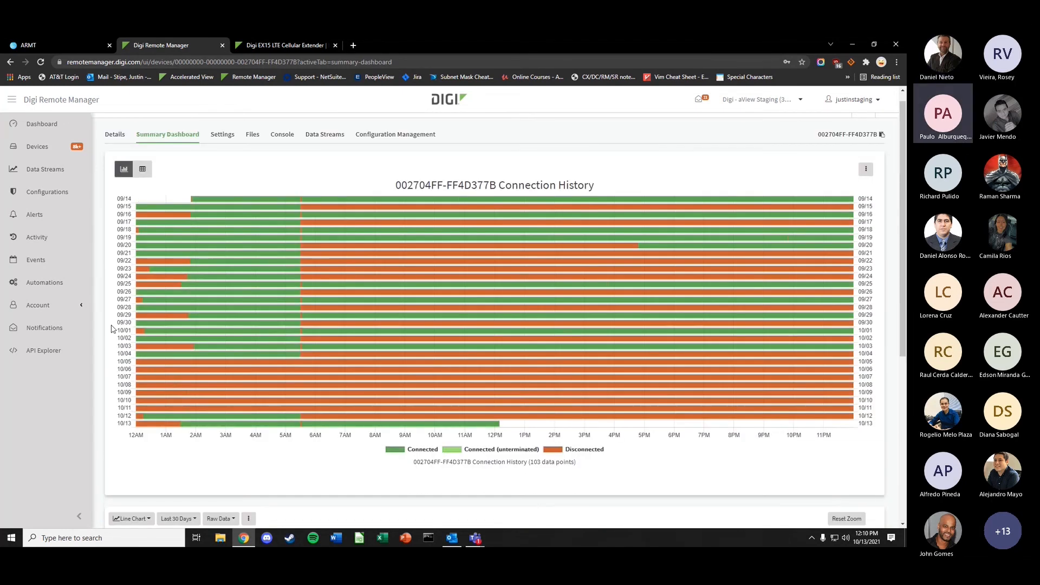
left_click(122, 138)
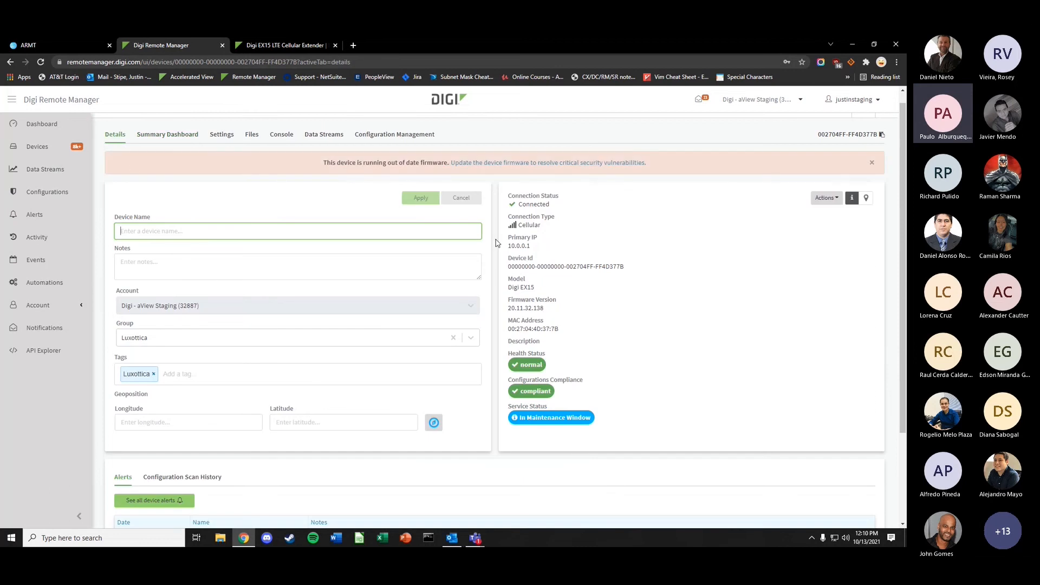
- Briefly highlight the primary IP 10.0.0.1, then switch to the device's Settings tab
left_click_drag(545, 251, 492, 249)
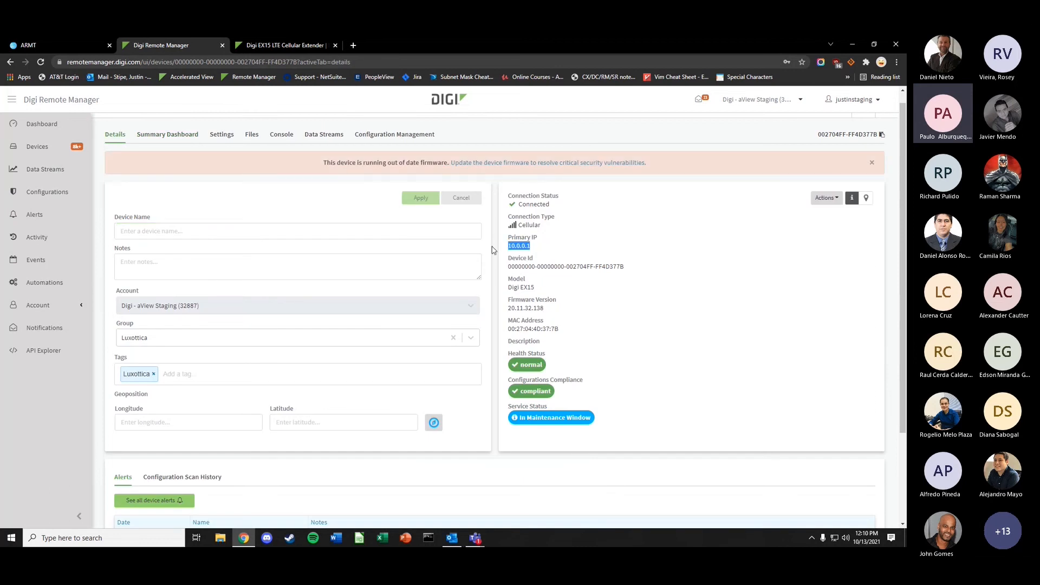
left_click(553, 251)
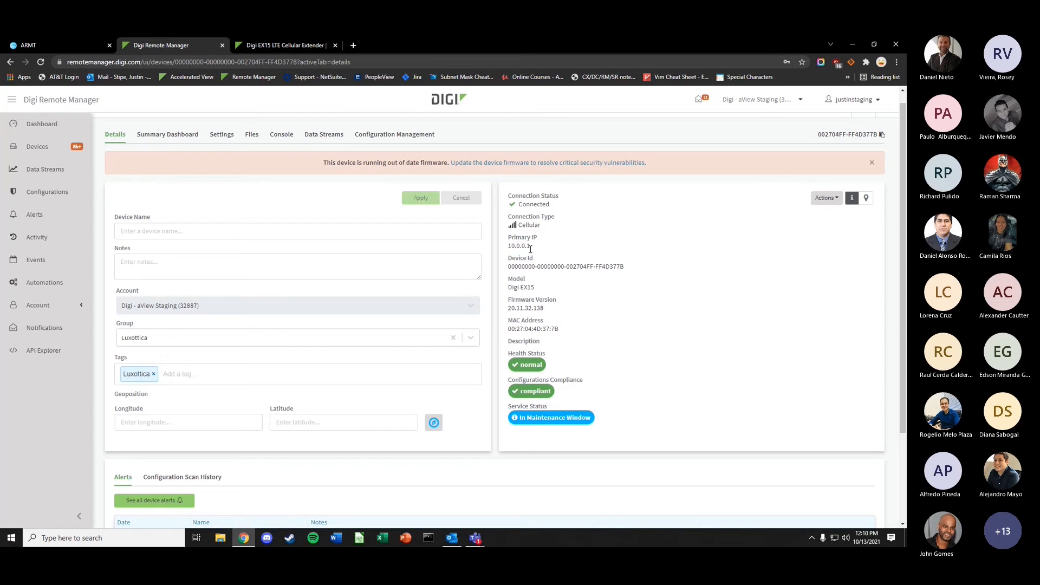
left_click(223, 134)
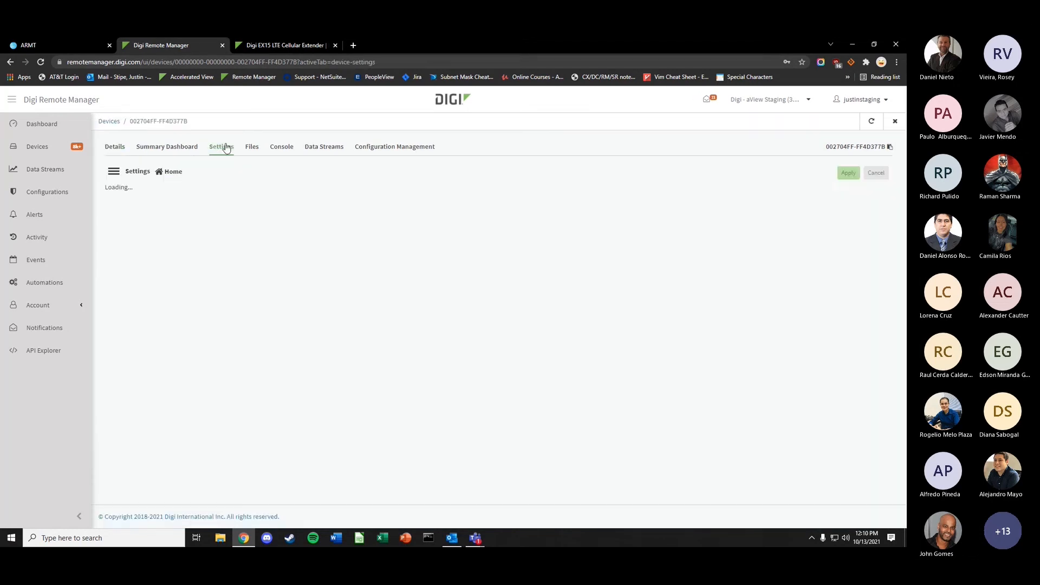
- In Network settings, change the LAN interface type to IP Passthrough
left_click(143, 268)
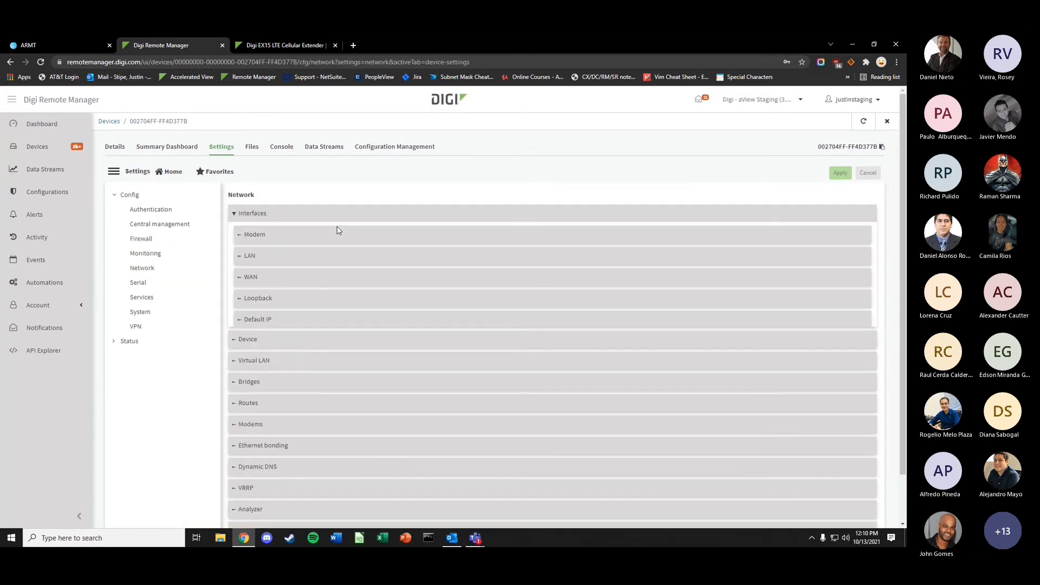
left_click(295, 263)
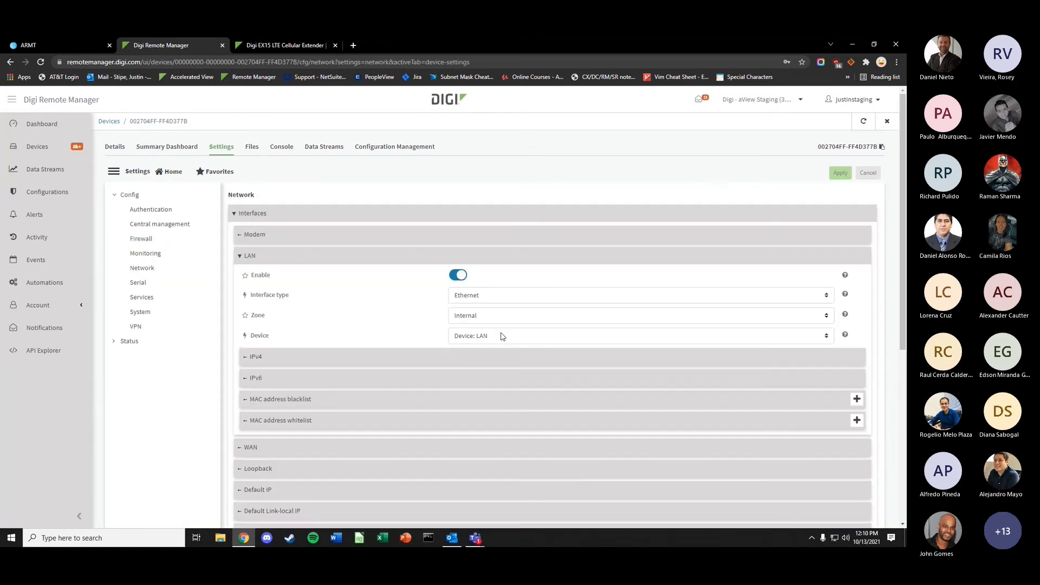
left_click(328, 355)
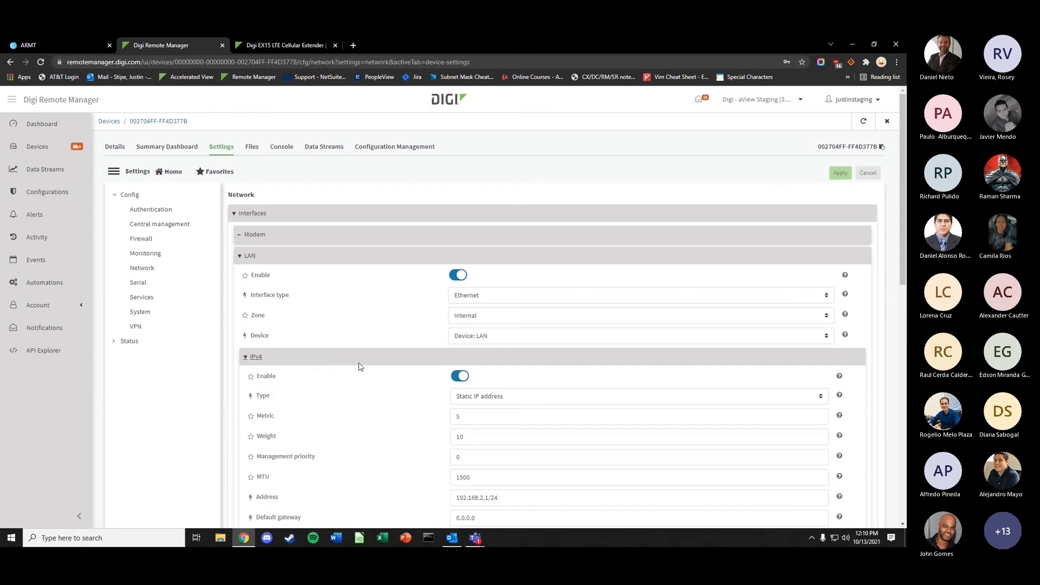
scroll(347, 347, "down", 1)
left_click(480, 250)
left_click(477, 268)
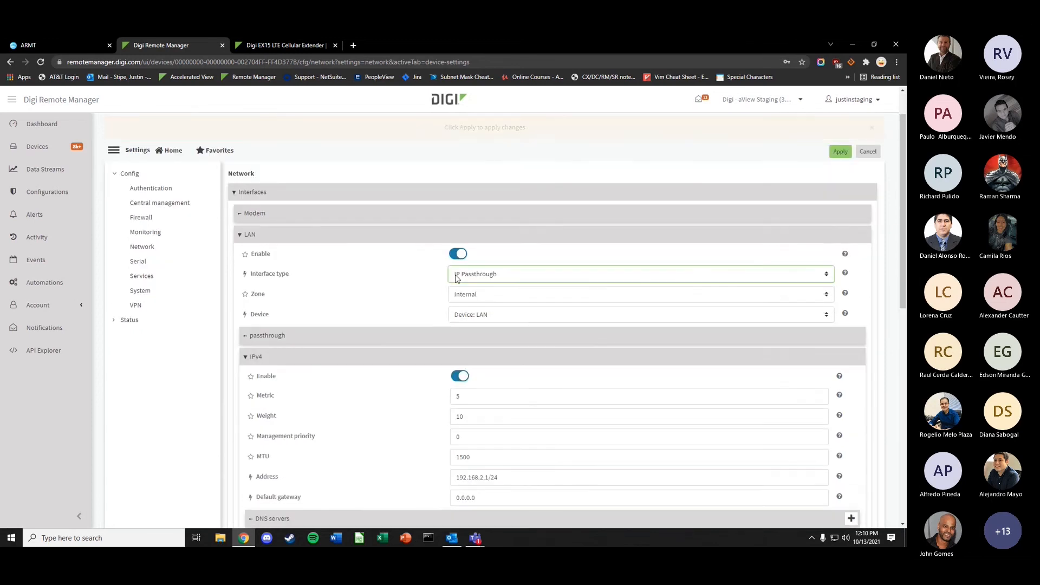
scroll(450, 431, "down", 1)
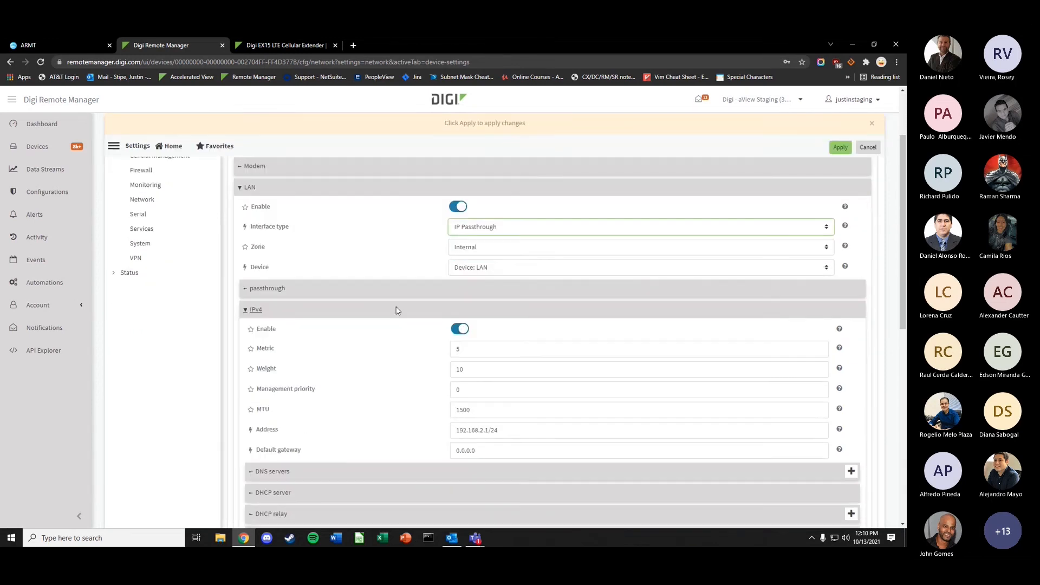
- Reveal the passthrough ancillary settings showing gateway 10.0.0.1, then dismiss the unapplied-changes notice
left_click(336, 309)
left_click(323, 293)
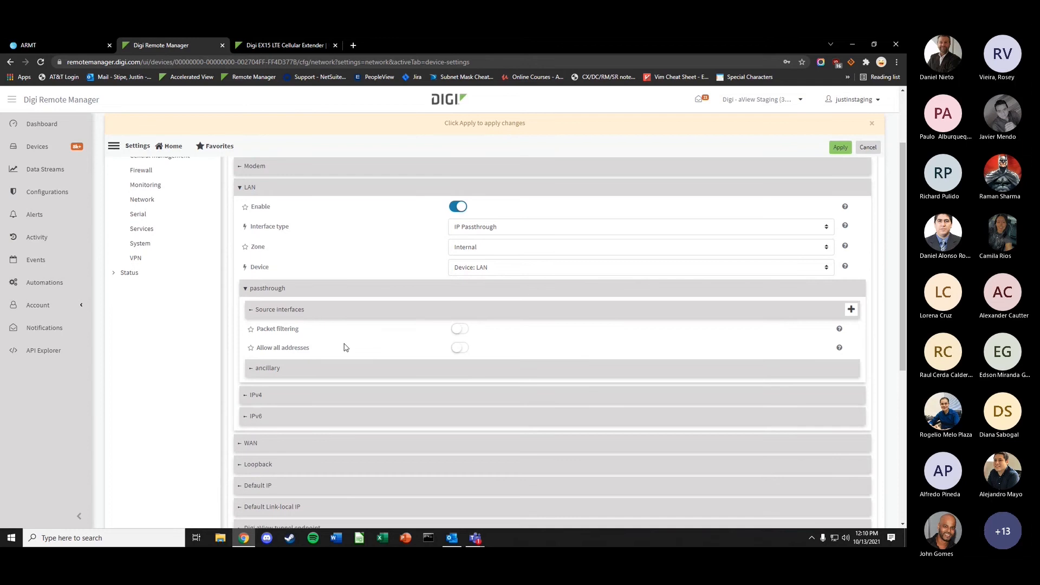
left_click(347, 368)
double_click(491, 428)
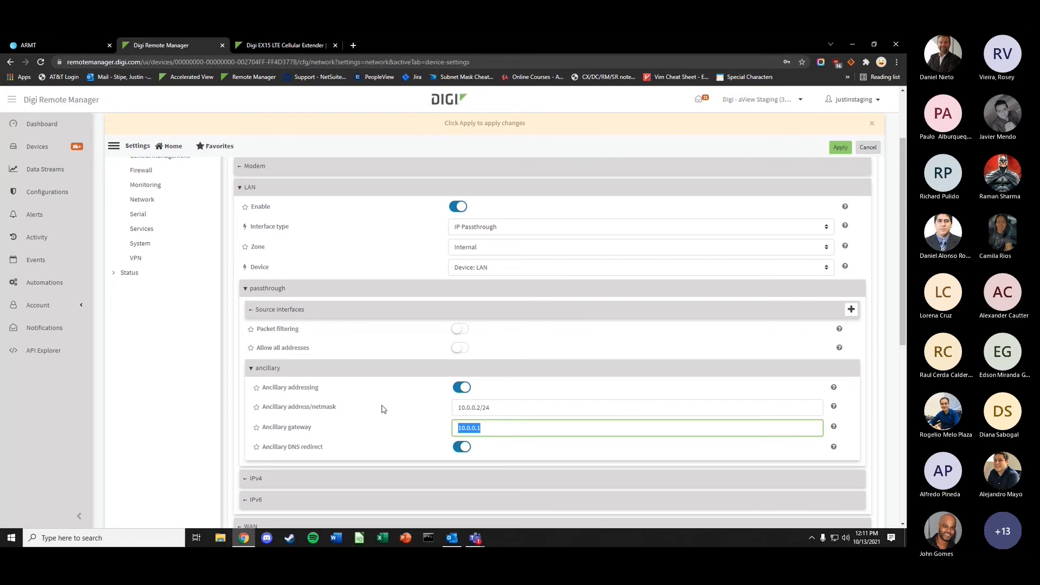
scroll(382, 409, "up", 1)
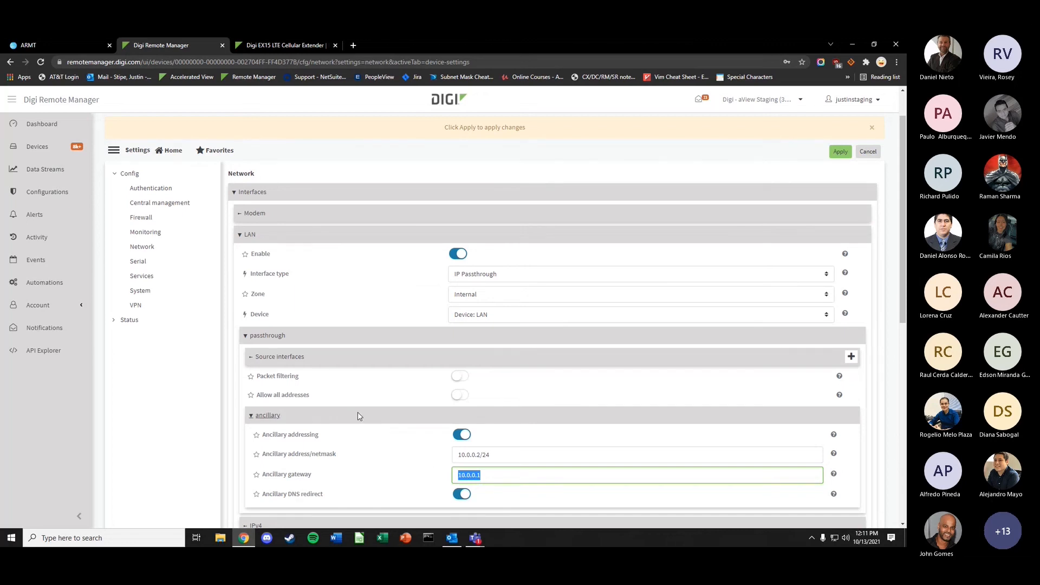
scroll(346, 368, "up", 1)
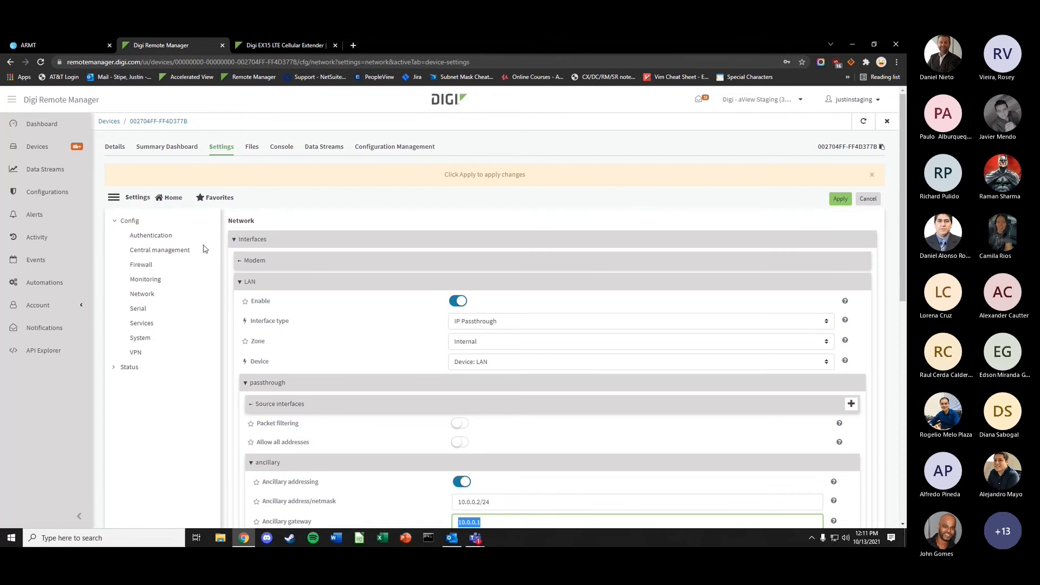
left_click(871, 175)
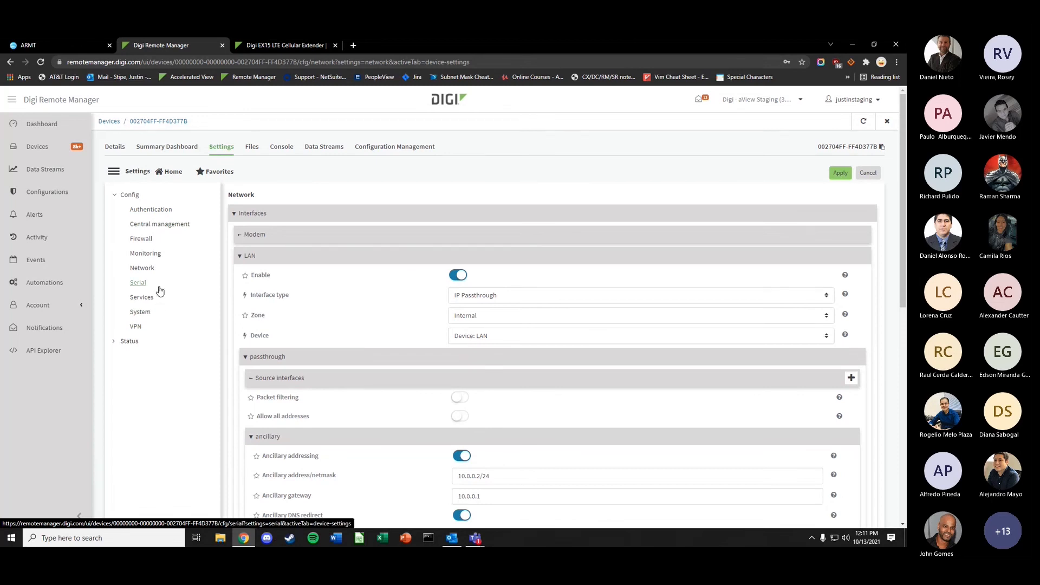
- Expand the Modem interface settings down to APN list 1
left_click(336, 239)
left_click(441, 315)
scroll(441, 314, "down", 3)
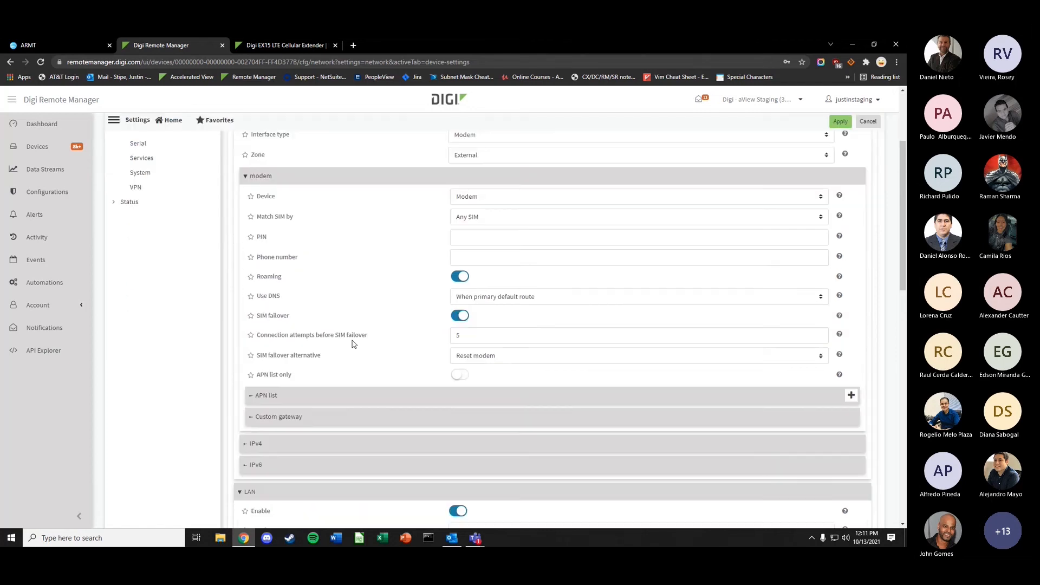
left_click(353, 393)
scroll(355, 402, "down", 1)
scroll(355, 402, "down", 1)
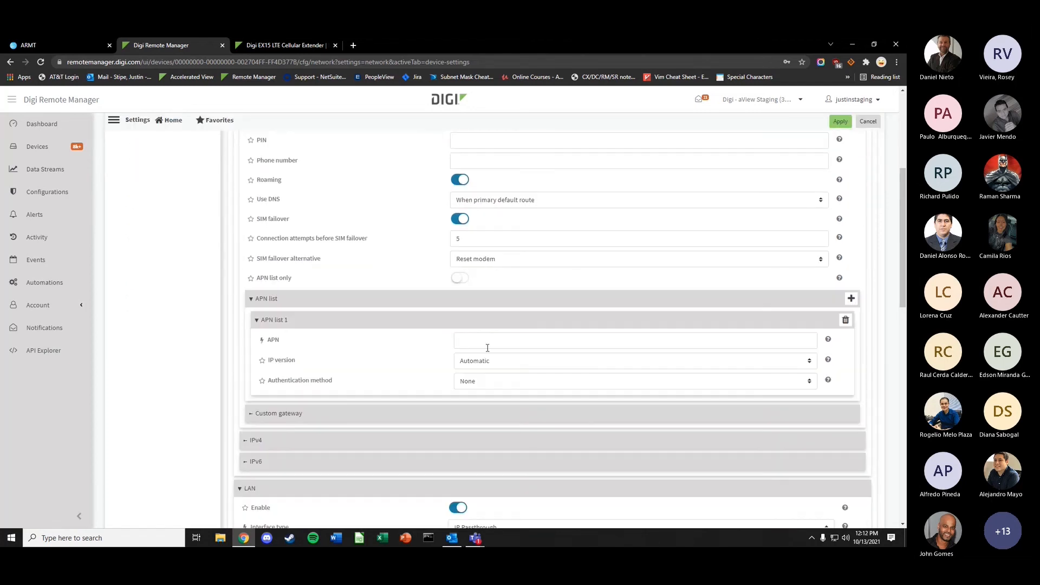
scroll(471, 345, "down", 5)
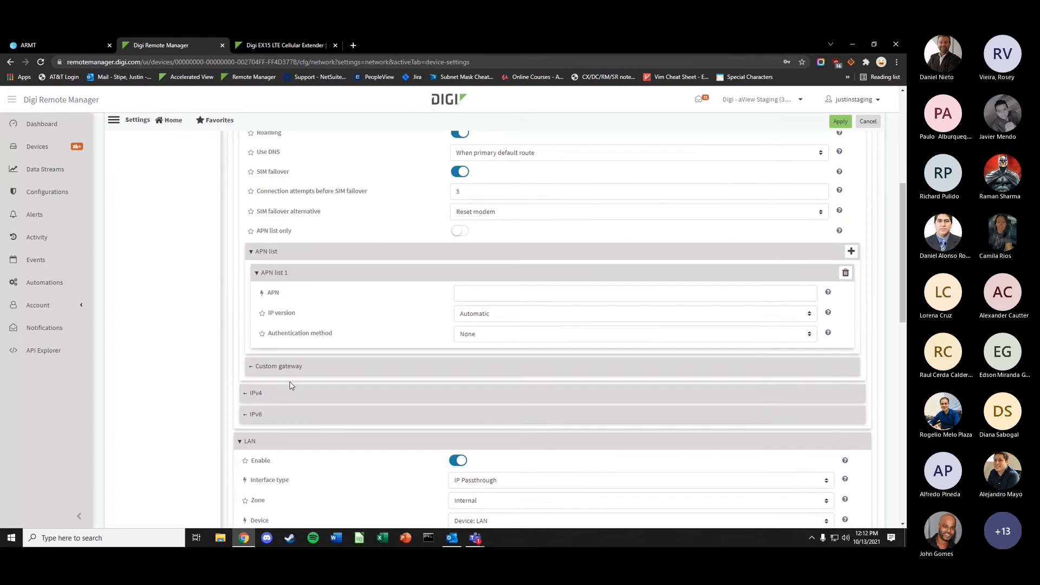
- Switch the LAN interface type back to Ethernet and expand its DHCP server settings
left_click(473, 246)
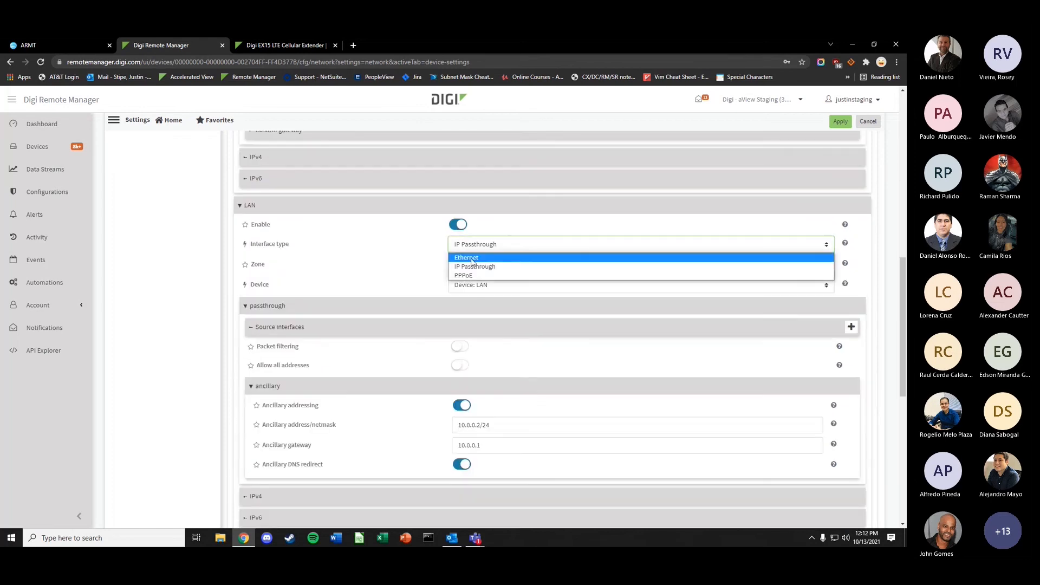
left_click(473, 265)
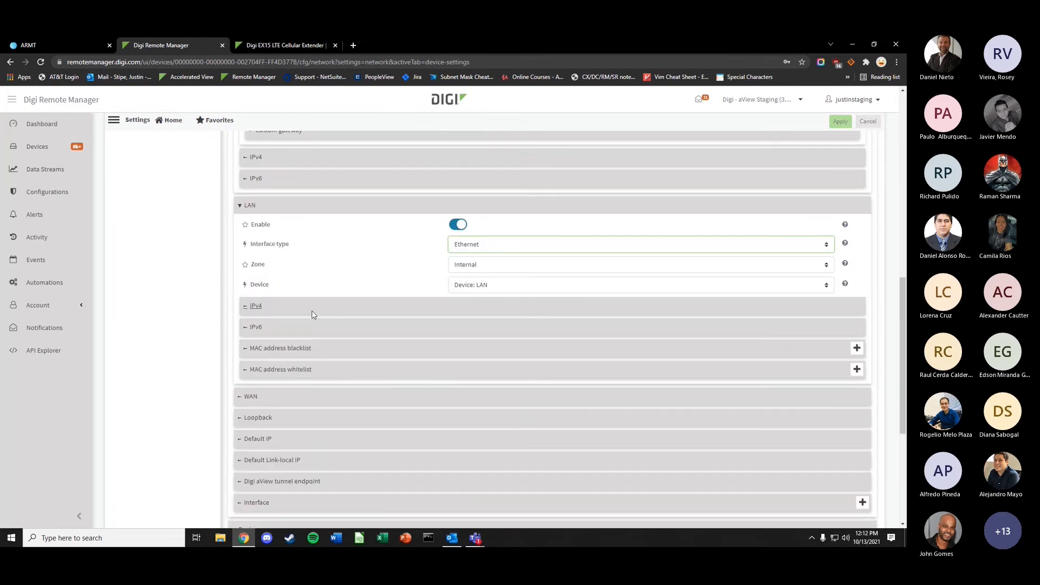
left_click(381, 306)
scroll(391, 322, "down", 3)
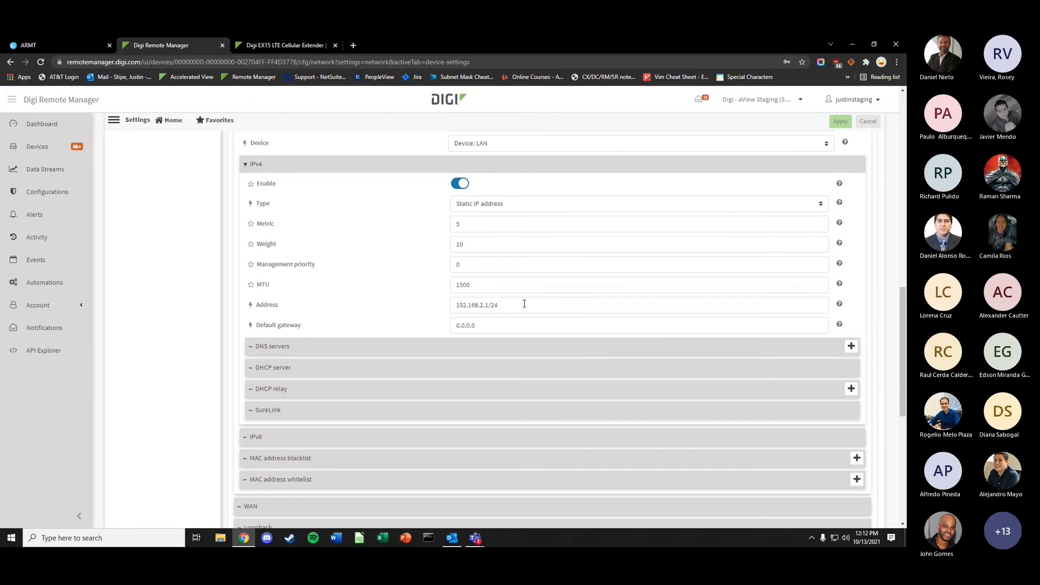
left_click(372, 368)
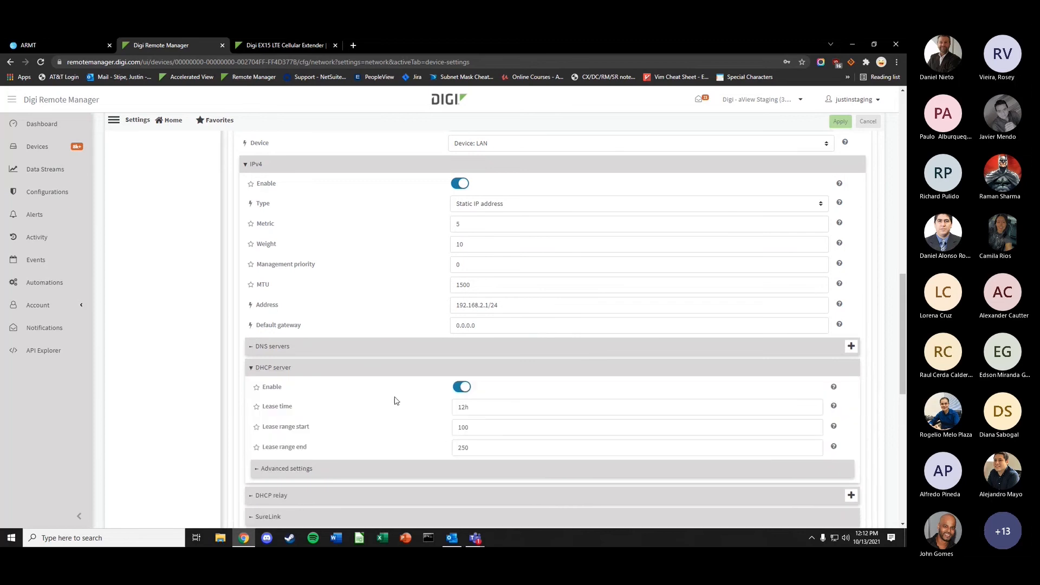
scroll(293, 371, "up", 5)
scroll(252, 347, "up", 4)
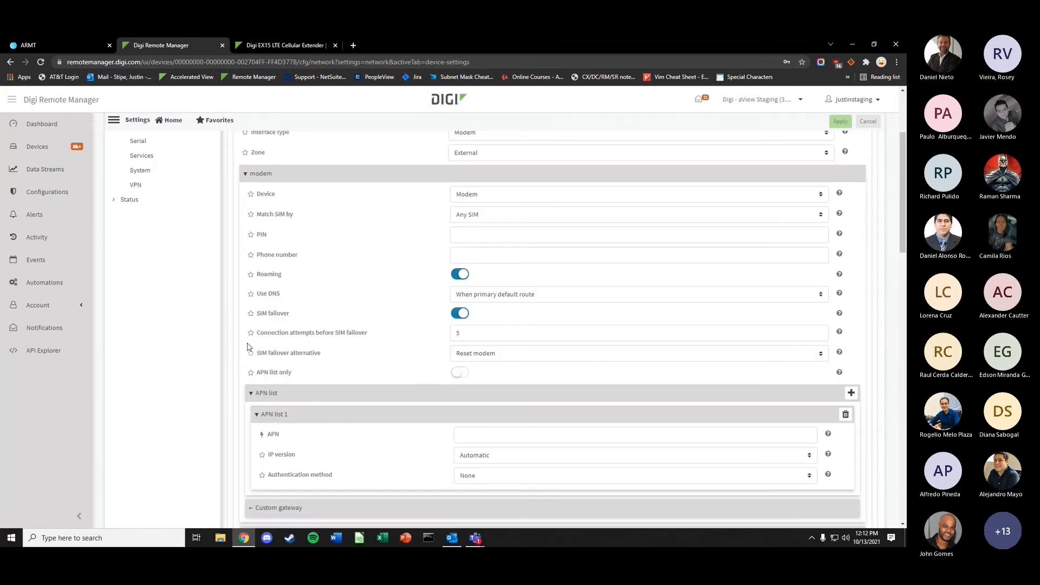
scroll(249, 347, "up", 3)
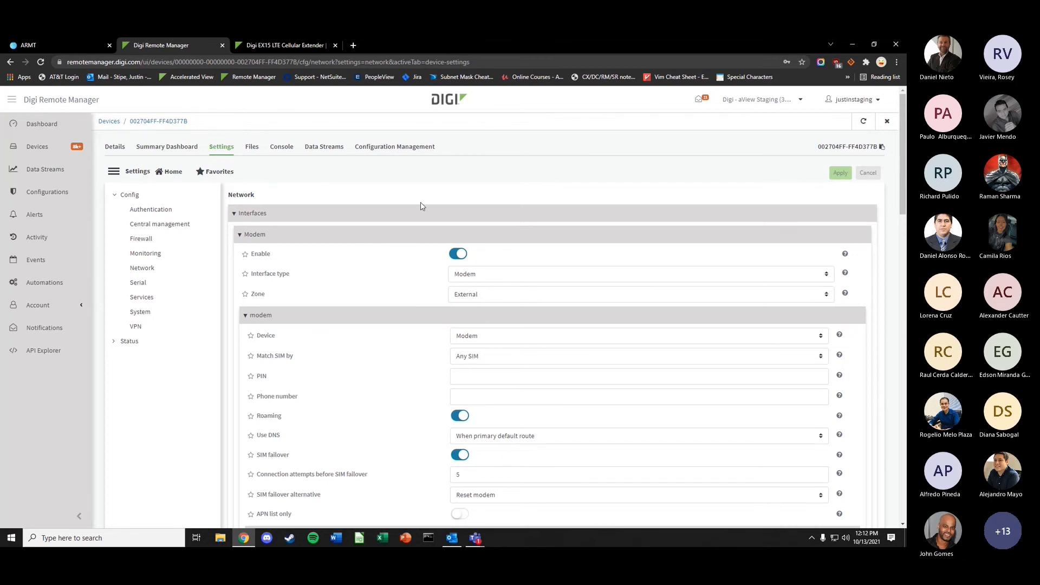
- Return to the device details page, then reopen Settings at Config > Network
left_click(115, 146)
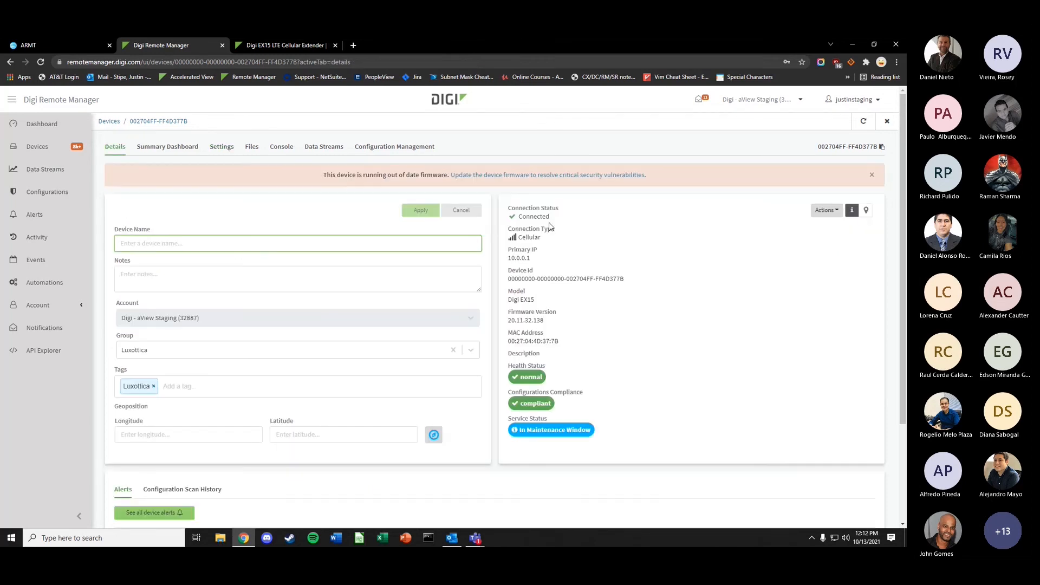
left_click_drag(549, 219, 518, 219)
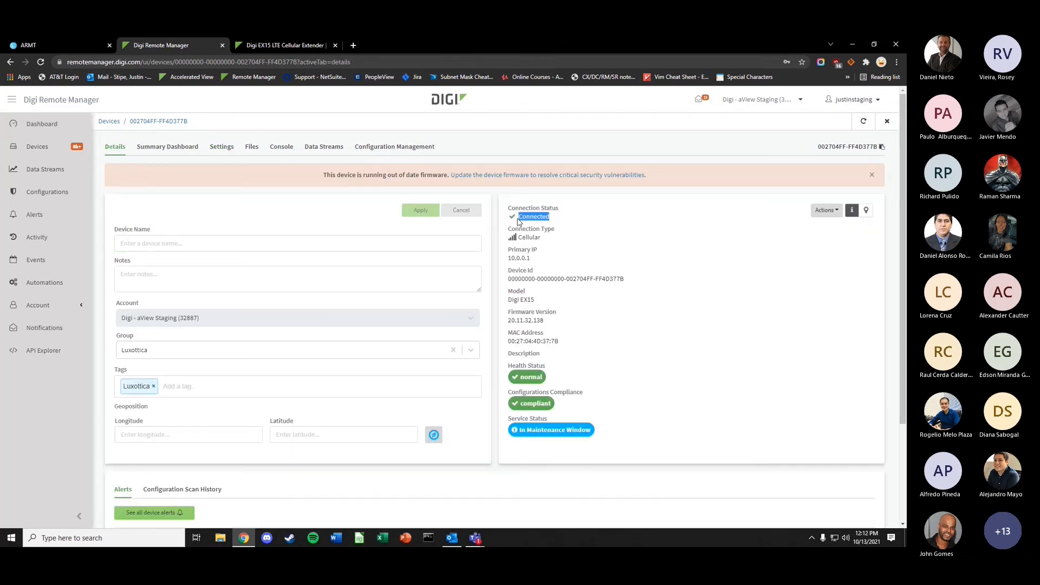
left_click(221, 148)
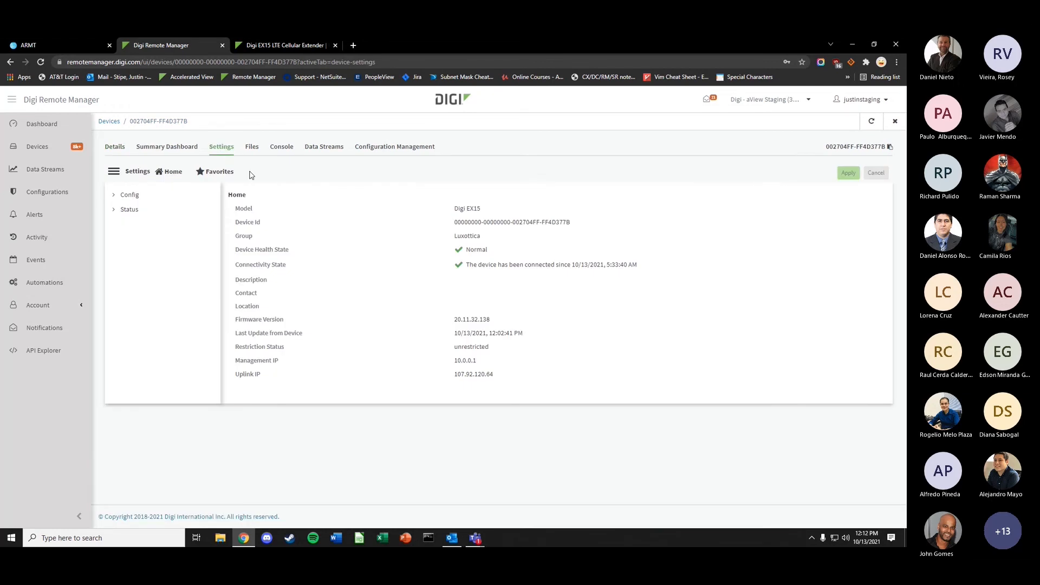
left_click(130, 195)
left_click(142, 268)
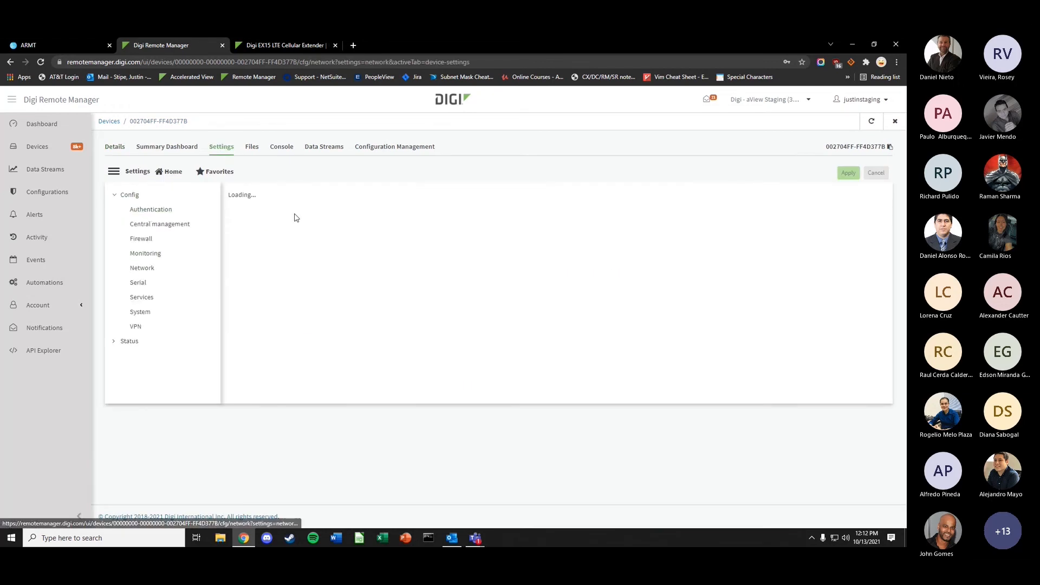
- Set the modem's first APN list entry to ne01.vzwstatic
left_click(290, 217)
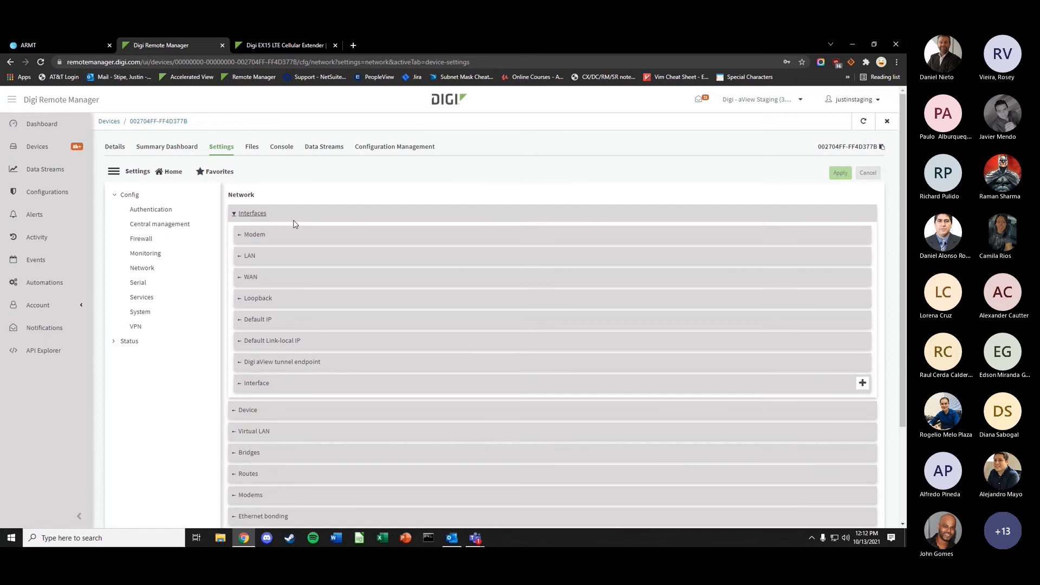
left_click(297, 236)
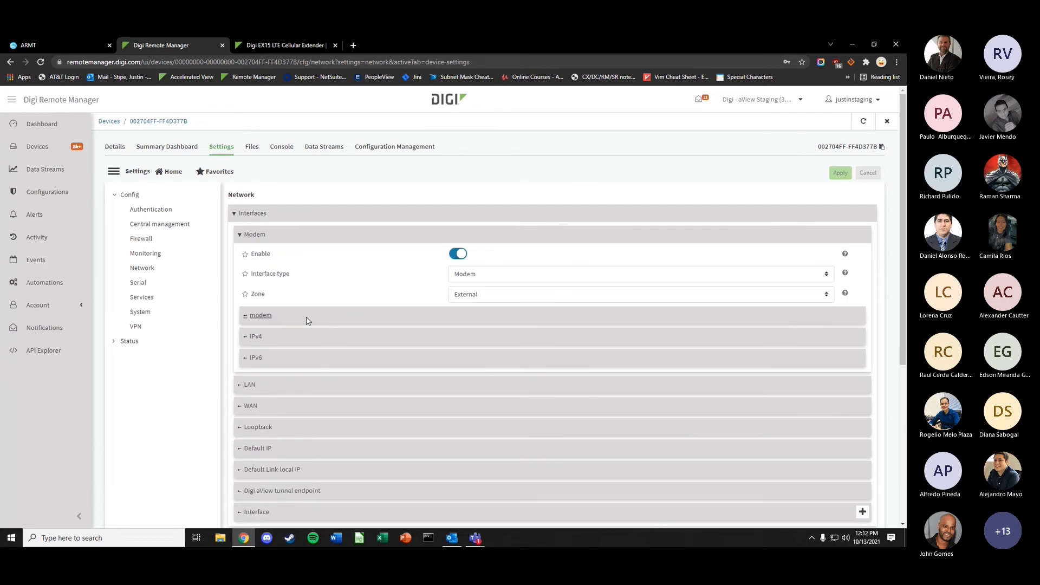
left_click(303, 313)
scroll(352, 368, "down", 3)
left_click(342, 351)
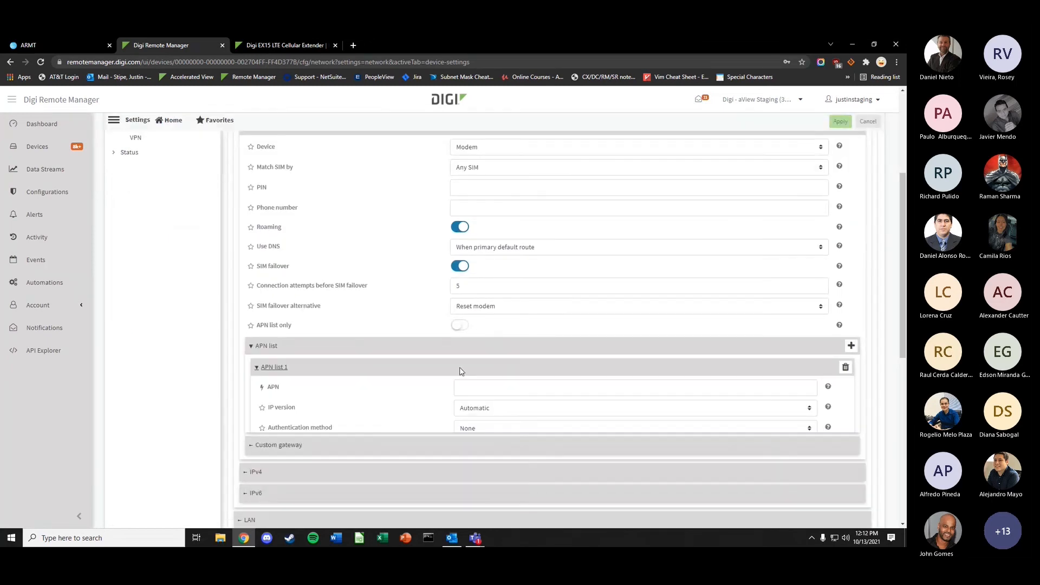
left_click(484, 389)
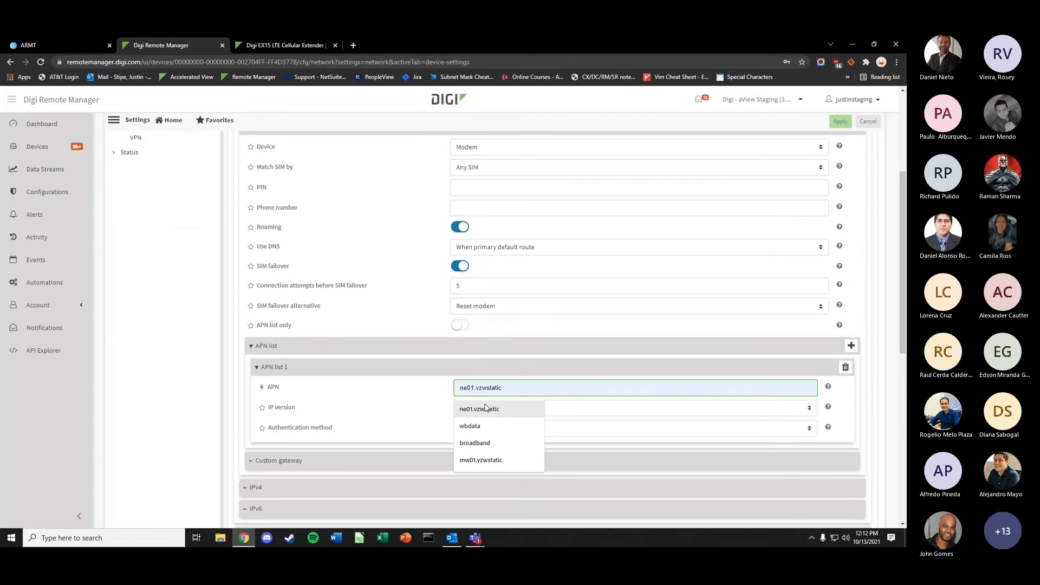
left_click(480, 409)
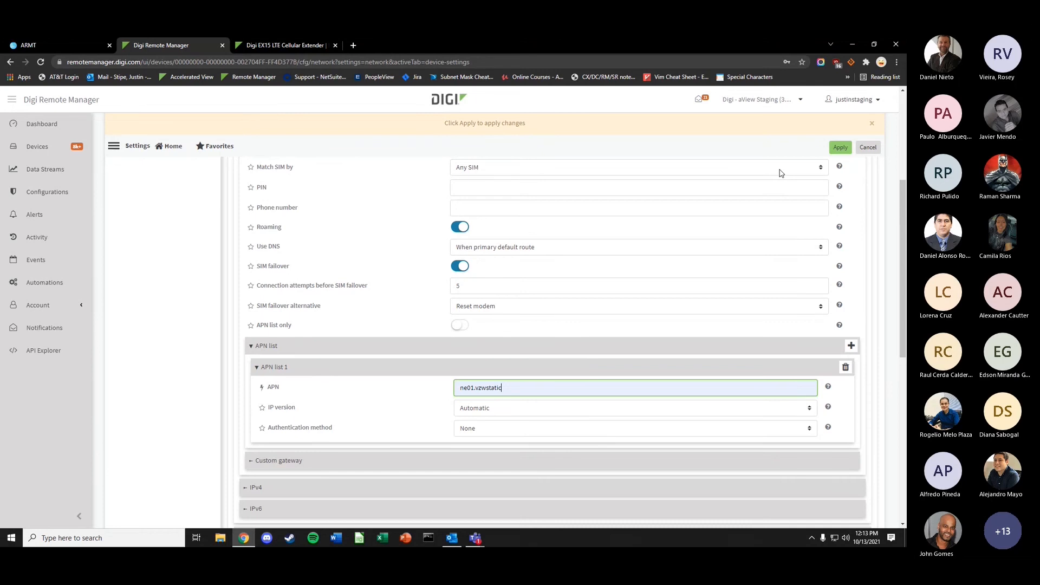
- Try to leave for the Files tab without applying, triggering the unsaved-changes prompt
scroll(518, 279, "up", 3)
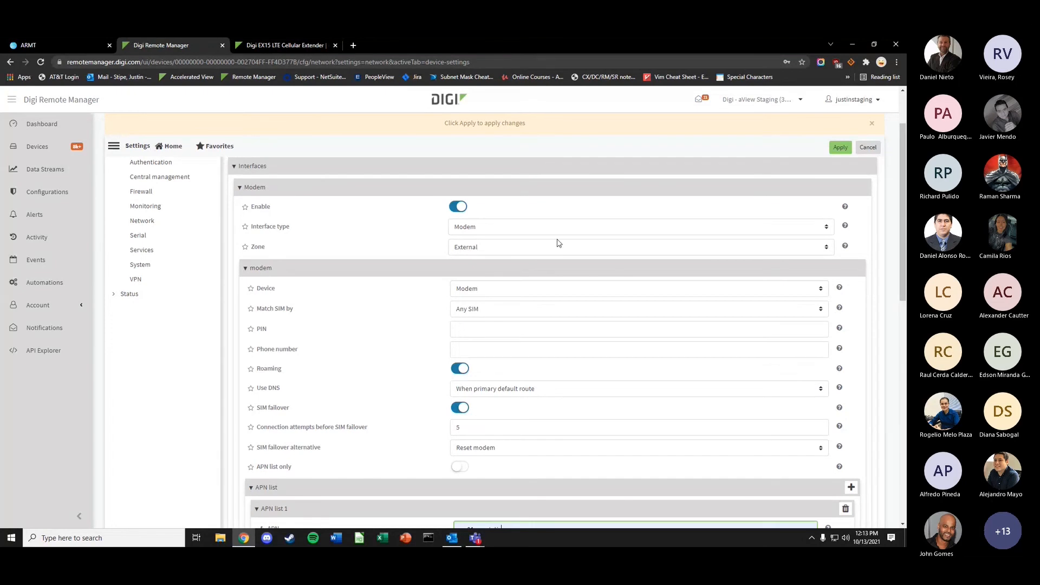
scroll(390, 364, "up", 2)
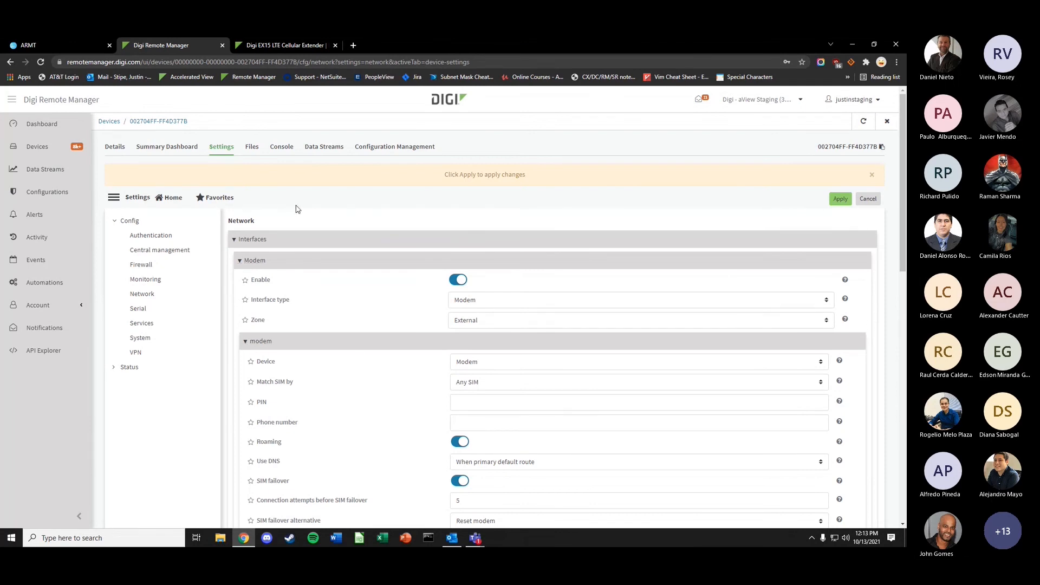
left_click(252, 147)
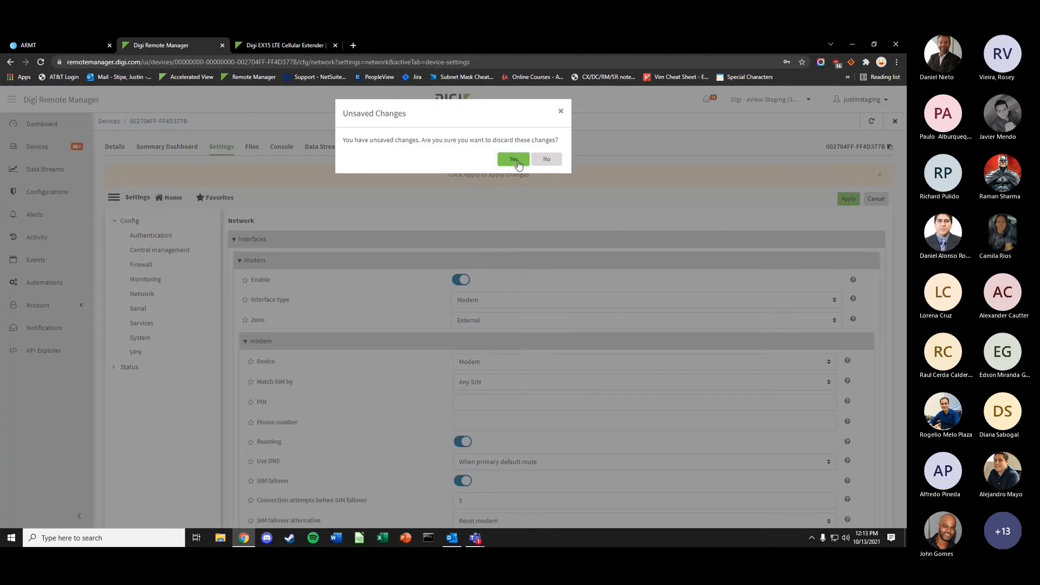
- Confirm discarding the pending edits, then select messages.0 in the logs folder and download it
left_click(512, 160)
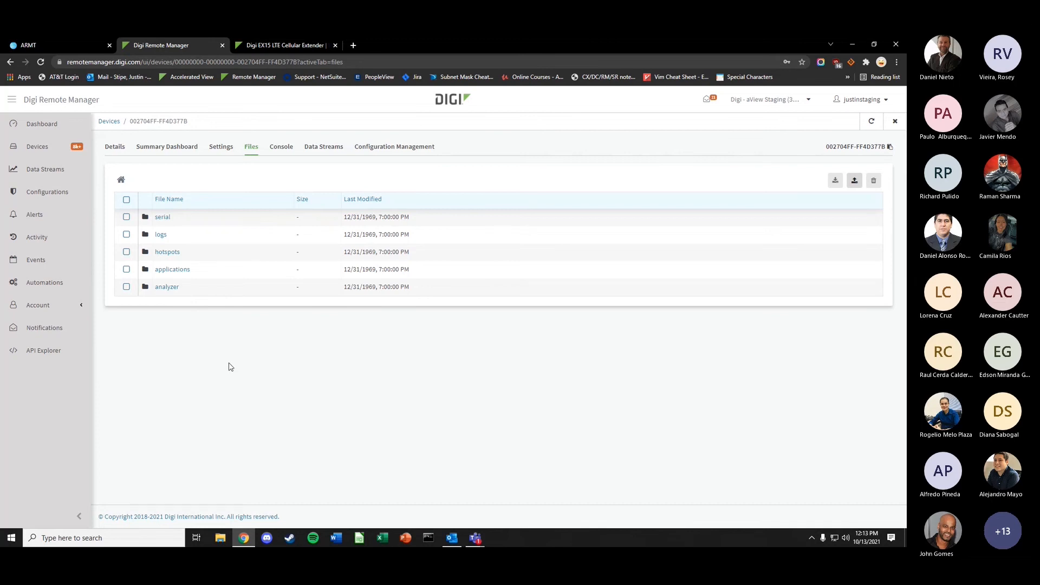
left_click(161, 235)
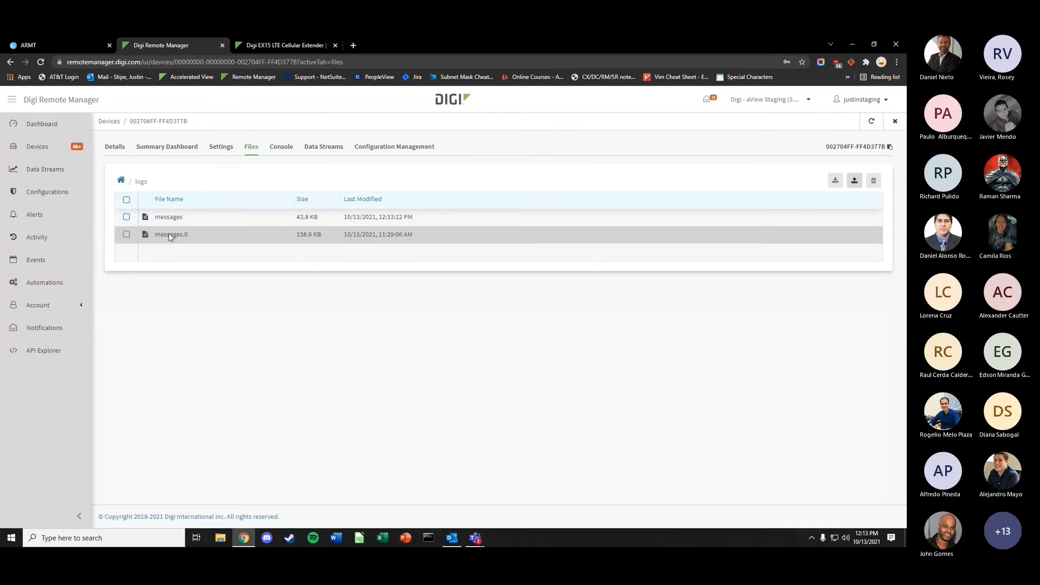
left_click(127, 235)
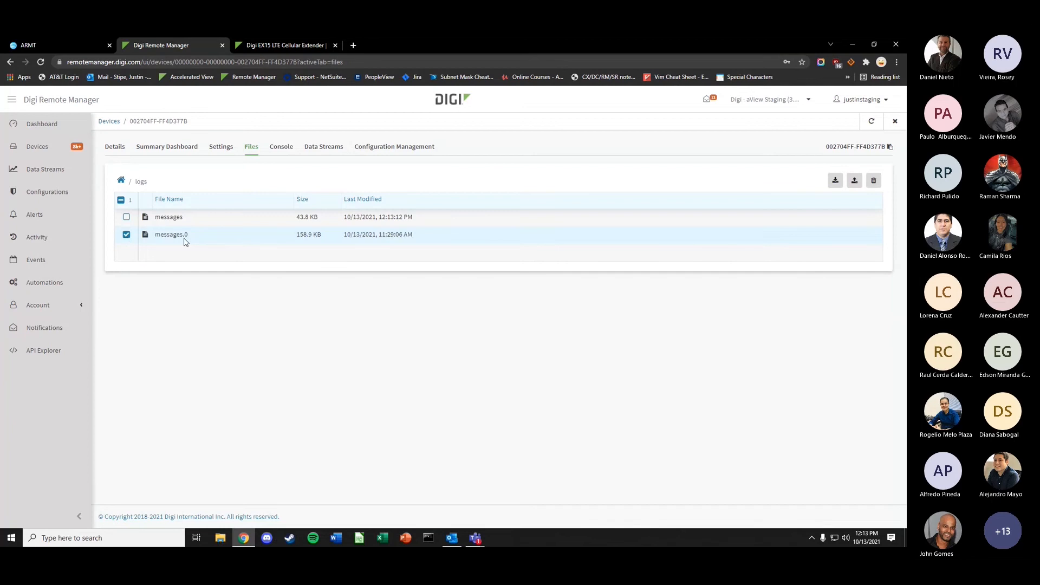
left_click(837, 184)
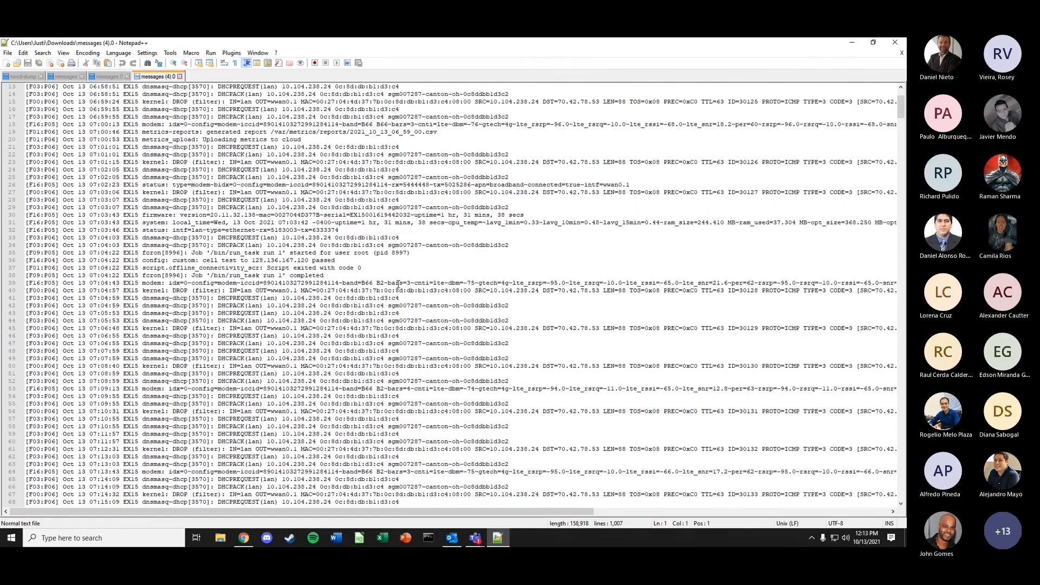
- Scroll through the messages.0 log in Notepad++, then minimize it to return to the browser
scroll(399, 285, "down", 20)
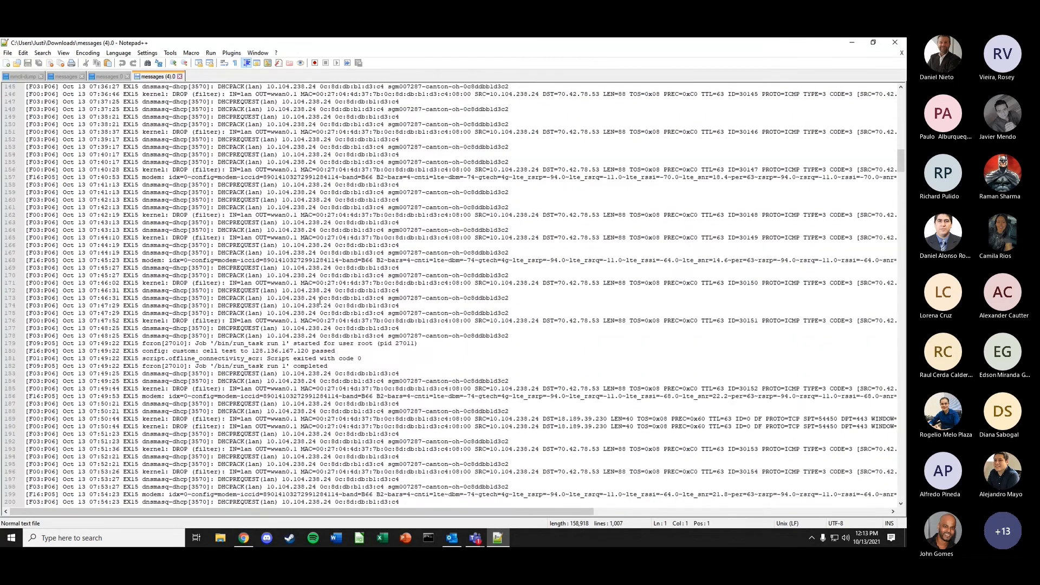
scroll(397, 333, "down", 4)
scroll(406, 336, "down", 5)
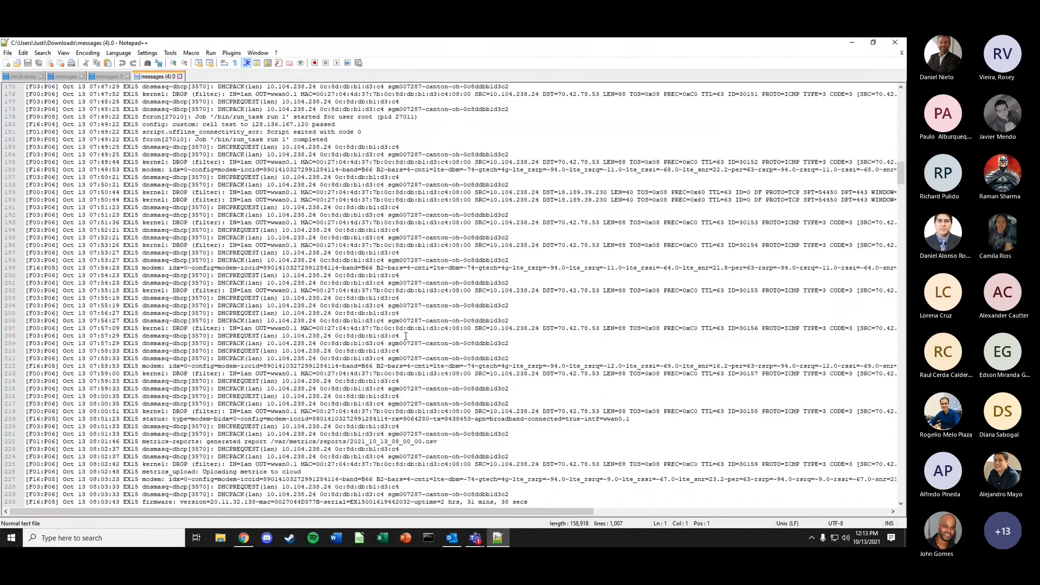
scroll(406, 336, "down", 18)
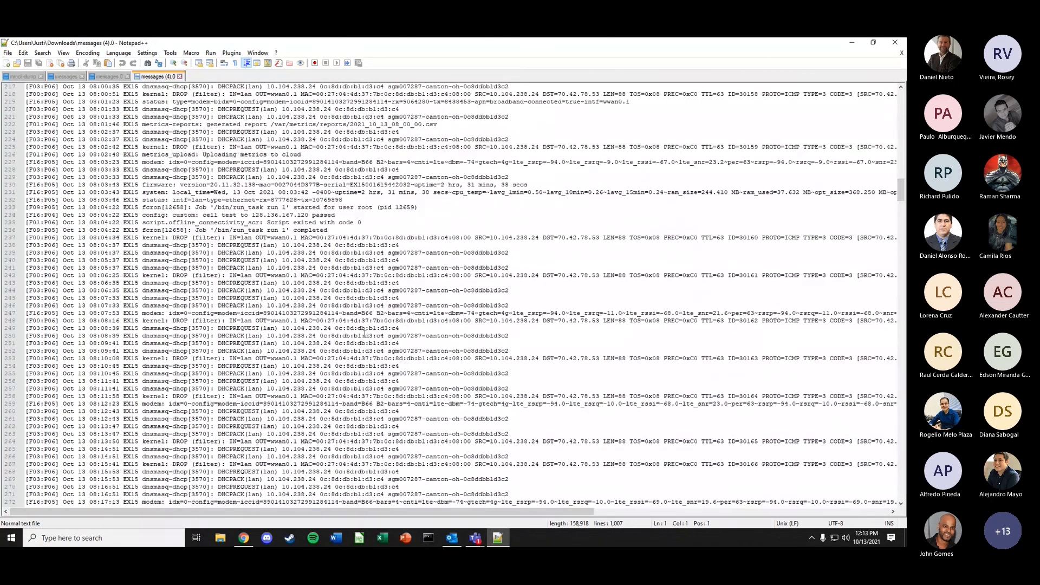
scroll(386, 338, "down", 3)
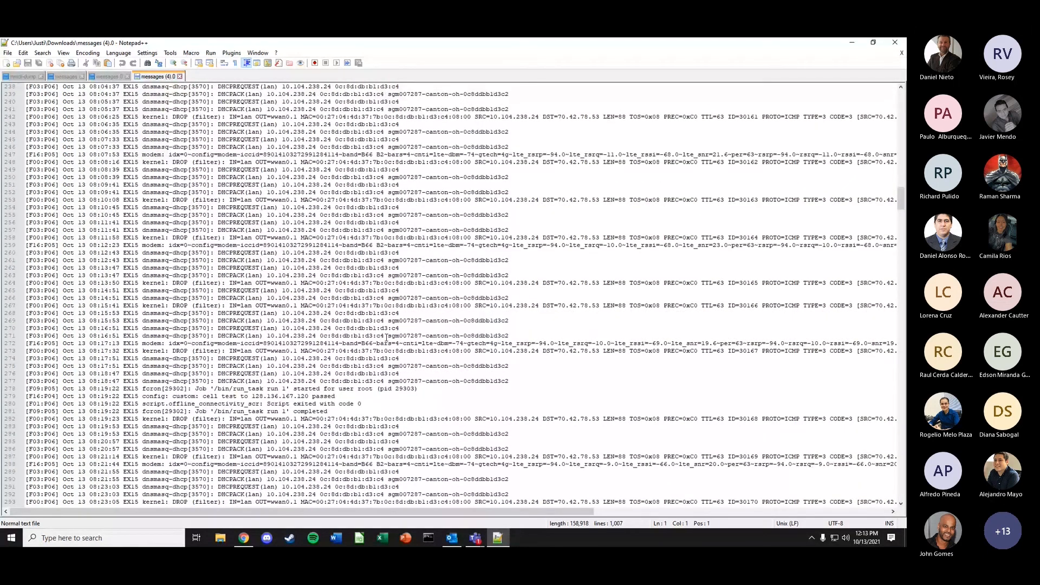
scroll(386, 338, "down", 14)
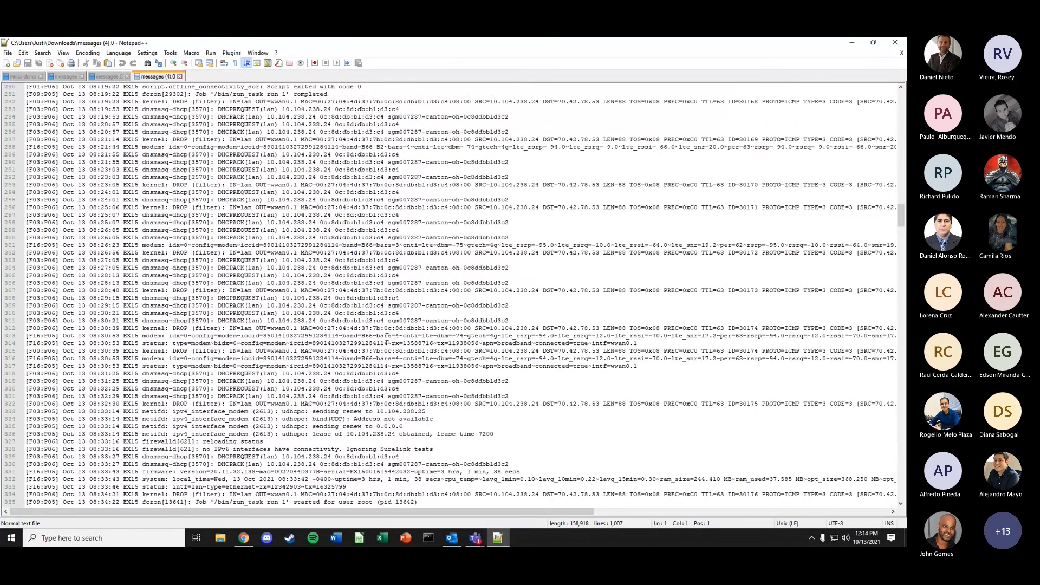
scroll(387, 338, "down", 8)
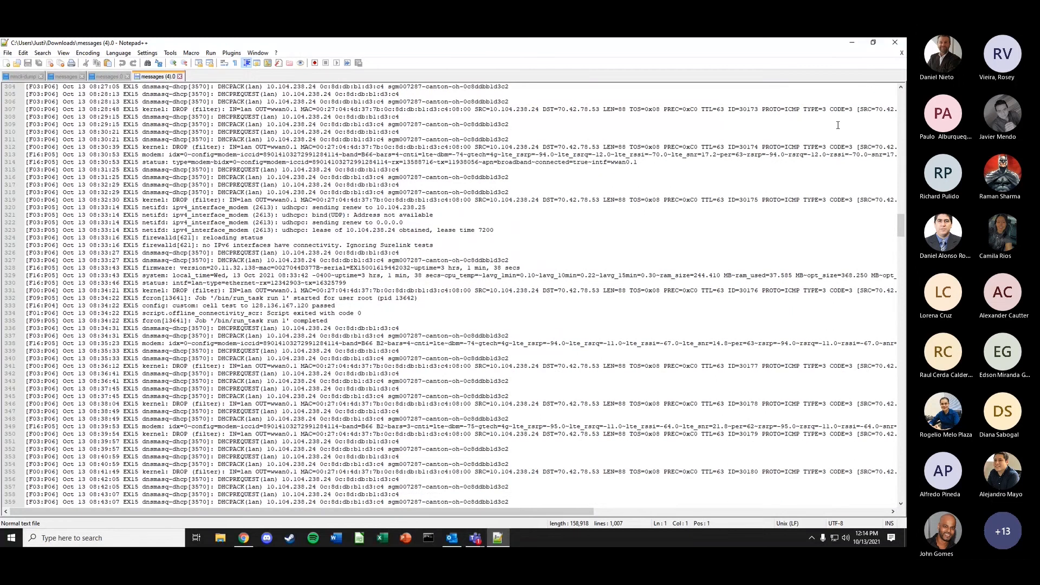
left_click(852, 42)
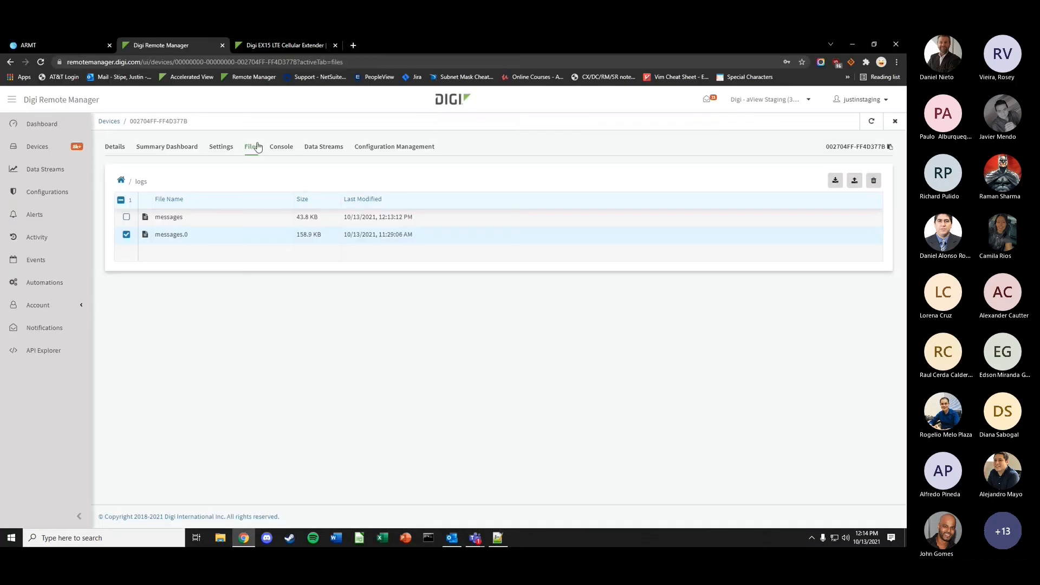
- Check the empty applications folder, go back to the top level, and open the Console tab
left_click(120, 182)
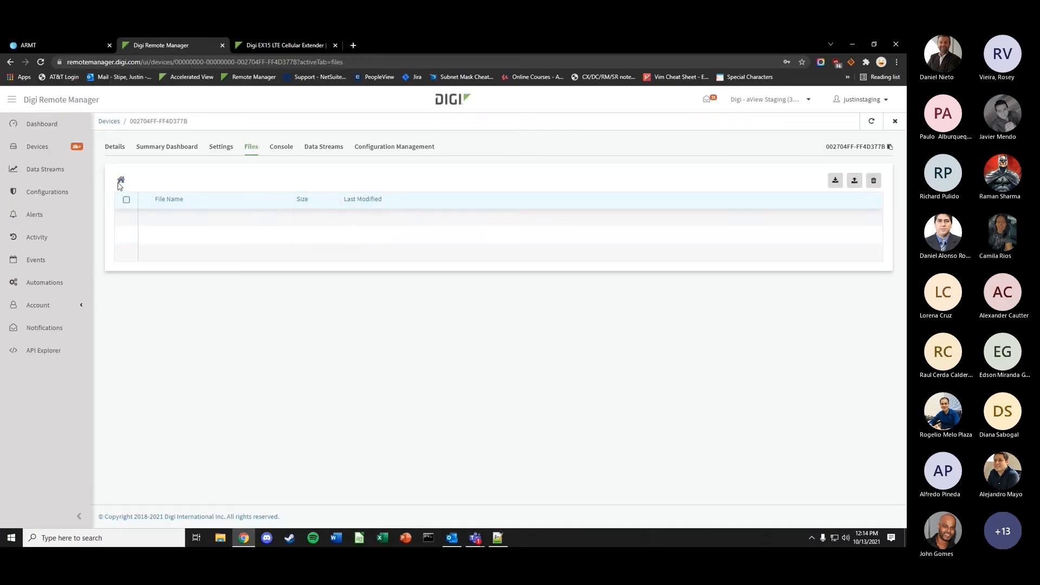
double_click(177, 270)
left_click(122, 181)
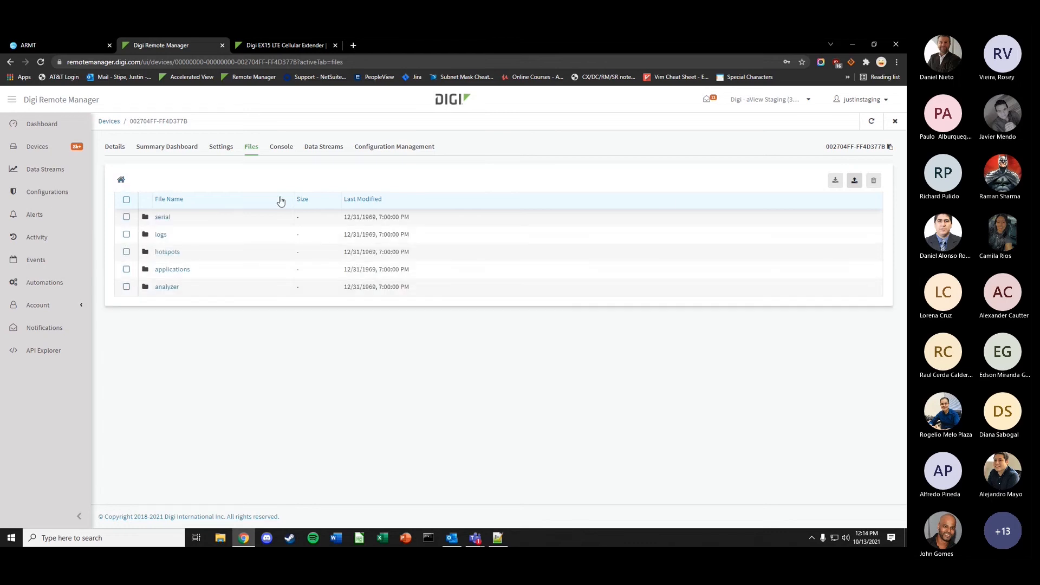
left_click(280, 151)
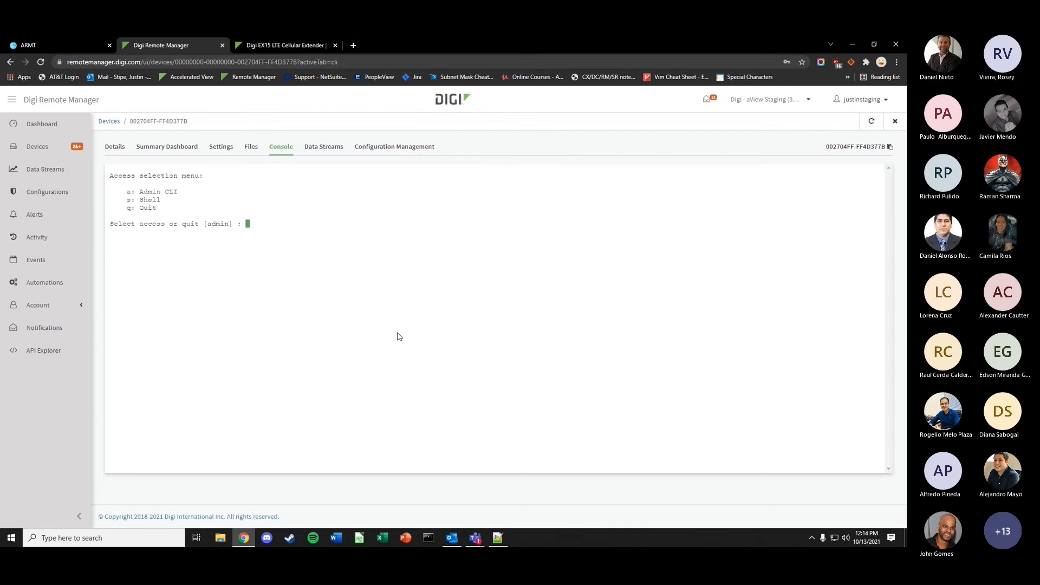
- Connect to the device shell with 's' and run 'modem cli' for modem status
type("s")
key("Return")
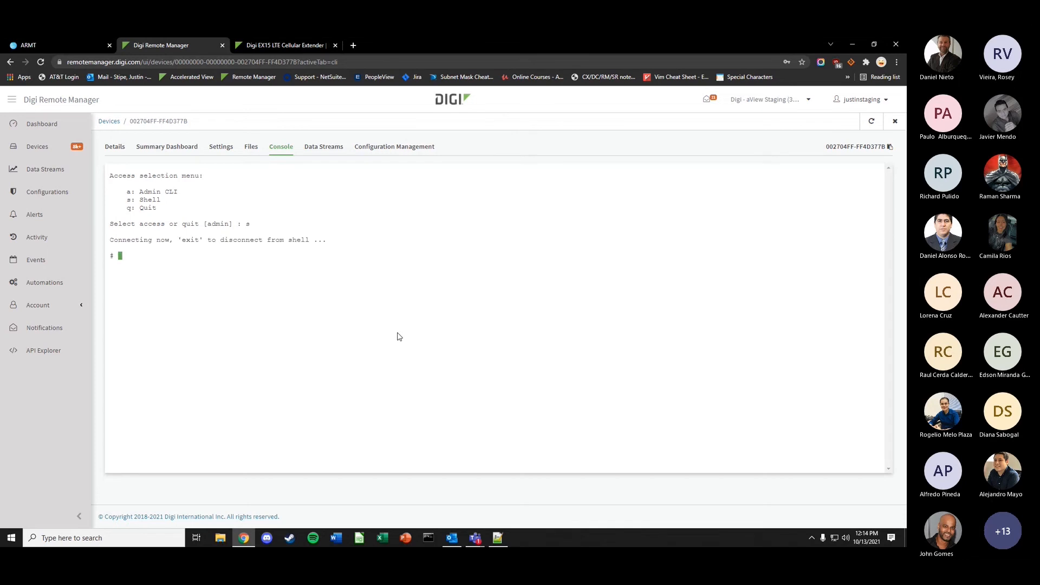
type("modem cli")
key("Return")
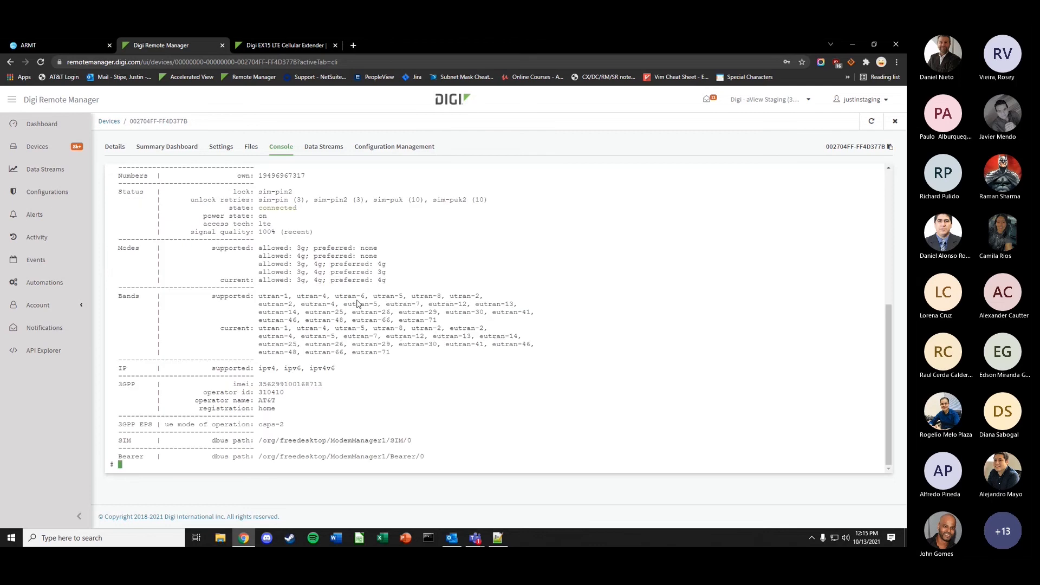
- Review the output, run 'mmcli -b 0' for bearer 0 details, then exit the shell
scroll(358, 303, "up", 3)
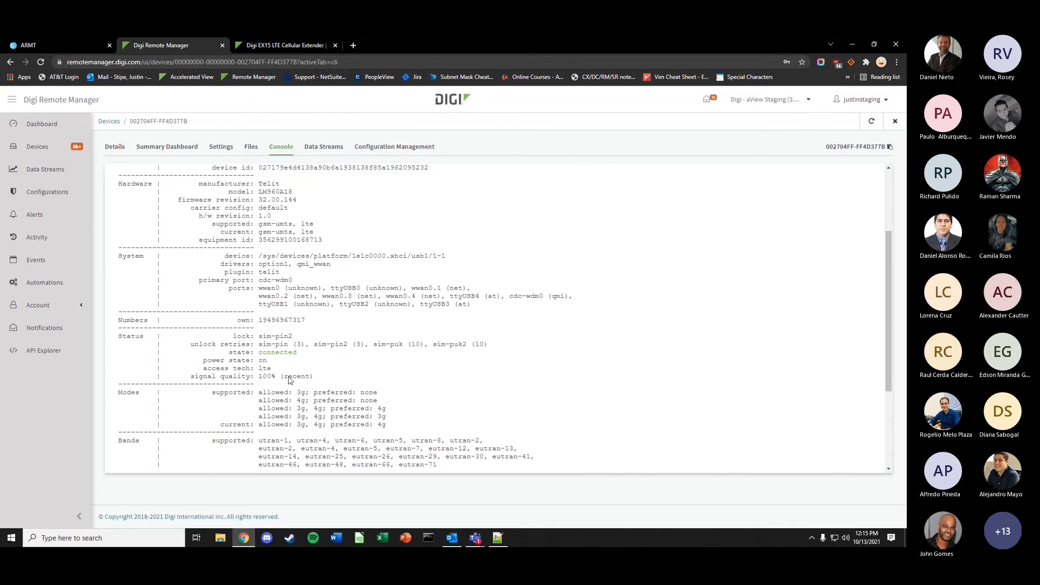
scroll(290, 352, "down", 3)
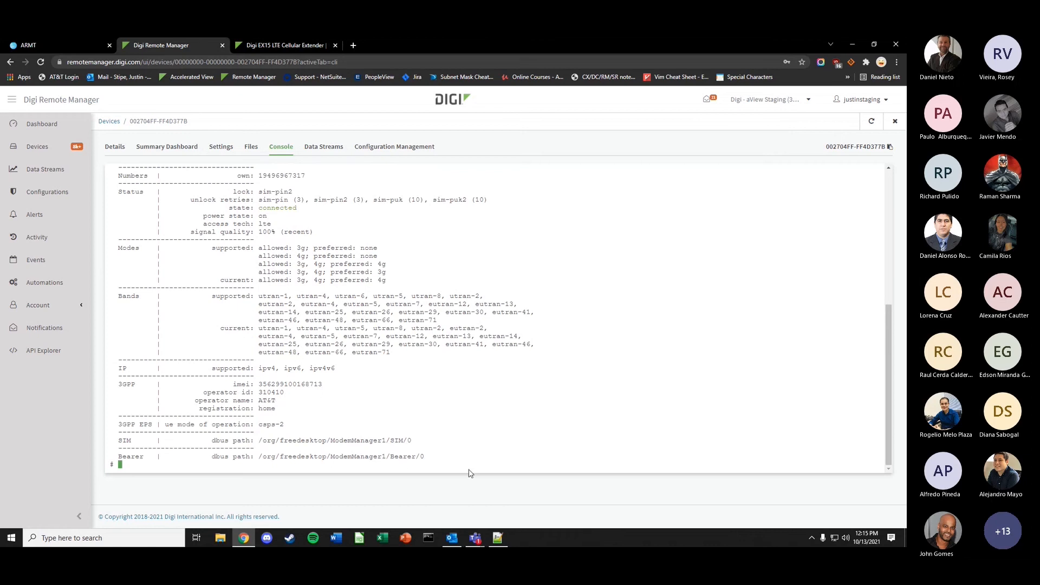
type("mmcli -b 0")
key("Return")
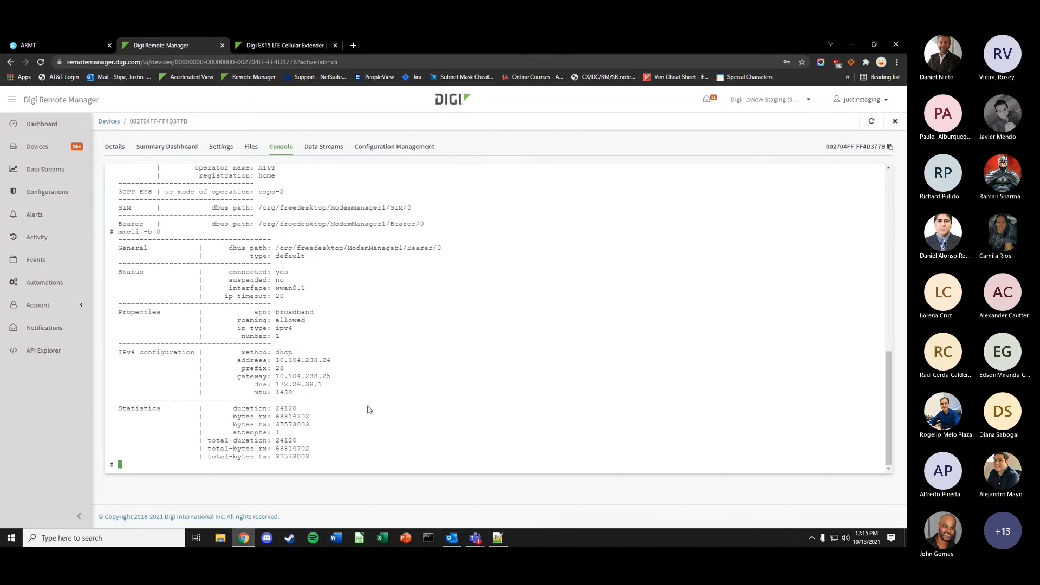
type("exit")
key("Return")
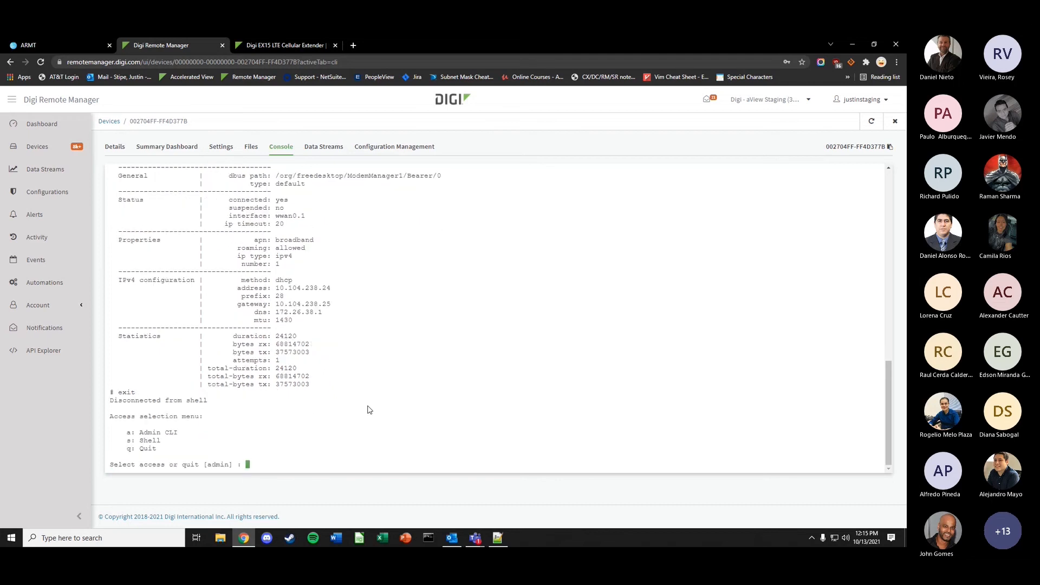
- Enter the Admin CLI with 'a' and run 'show modem name modem'
type("a")
key("Return")
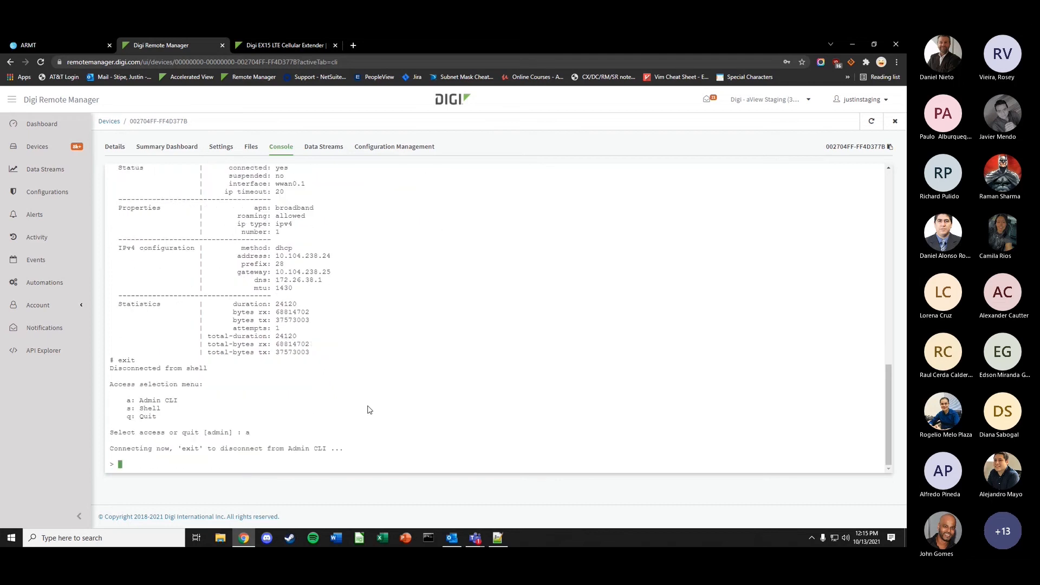
type("show modem name modem")
key("Return")
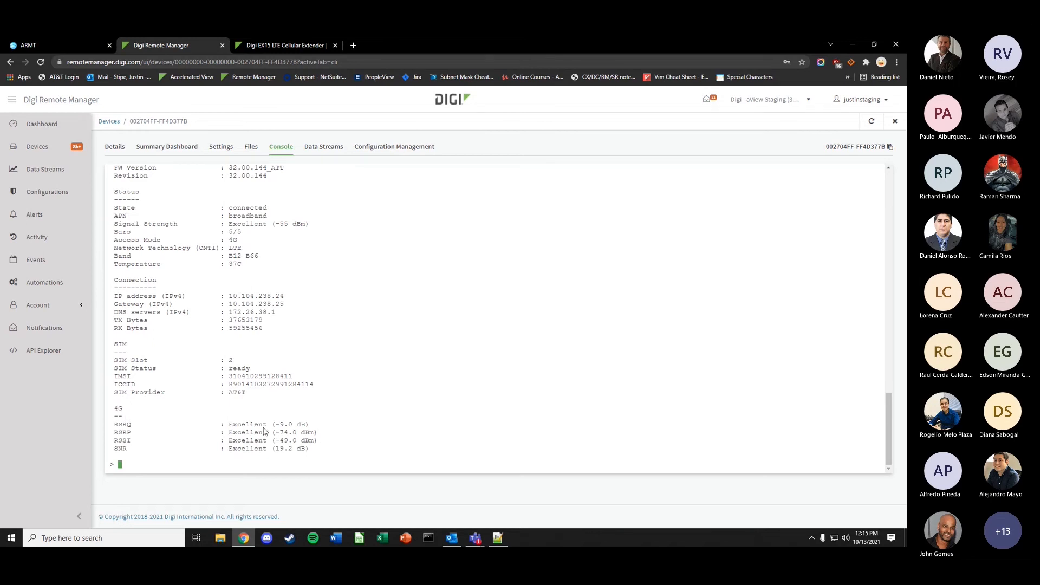
- List the available show subcommands, exit the Admin CLI, and reconnect to the shell with 's'
type("show")
key("Tab")
key("Tab")
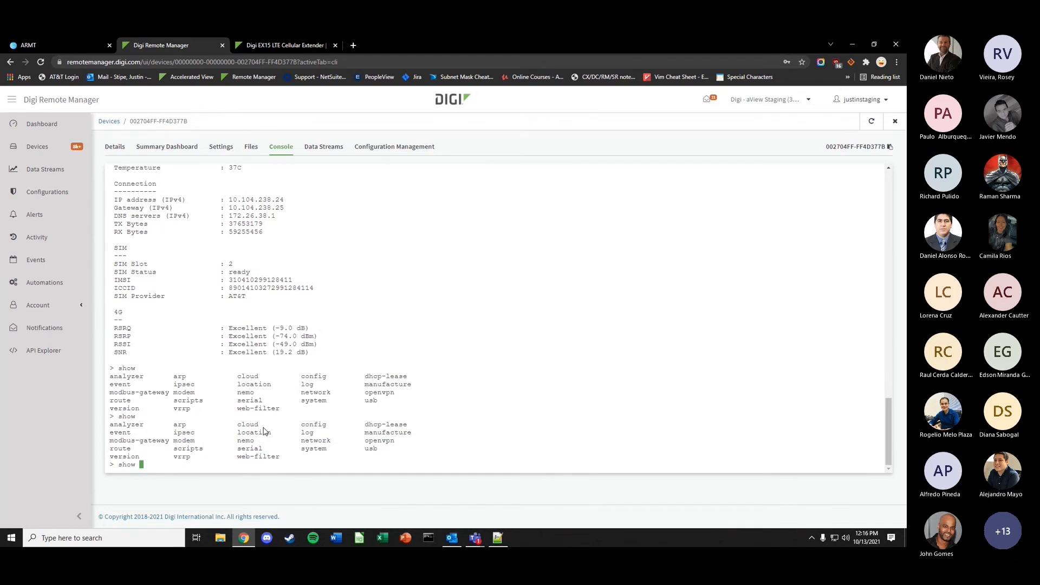
key("BackSpace")
key("BackSpace")
key("BackSpace")
key("BackSpace")
key("BackSpace")
type("exit")
key("Return")
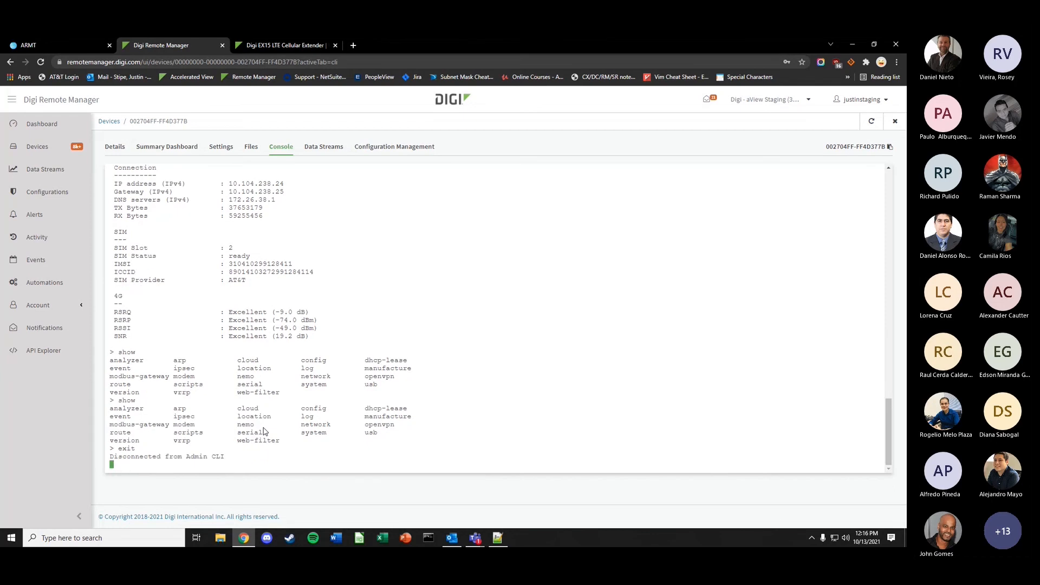
type("s")
key("Return")
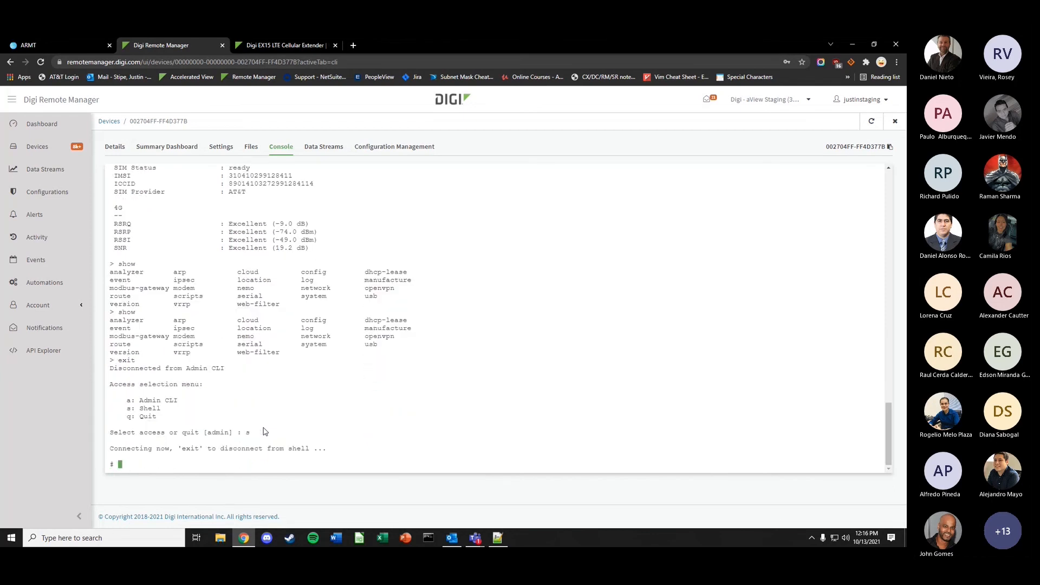
- Change into var/log and list its files with ls
type("cd var/log`")
key("Return")
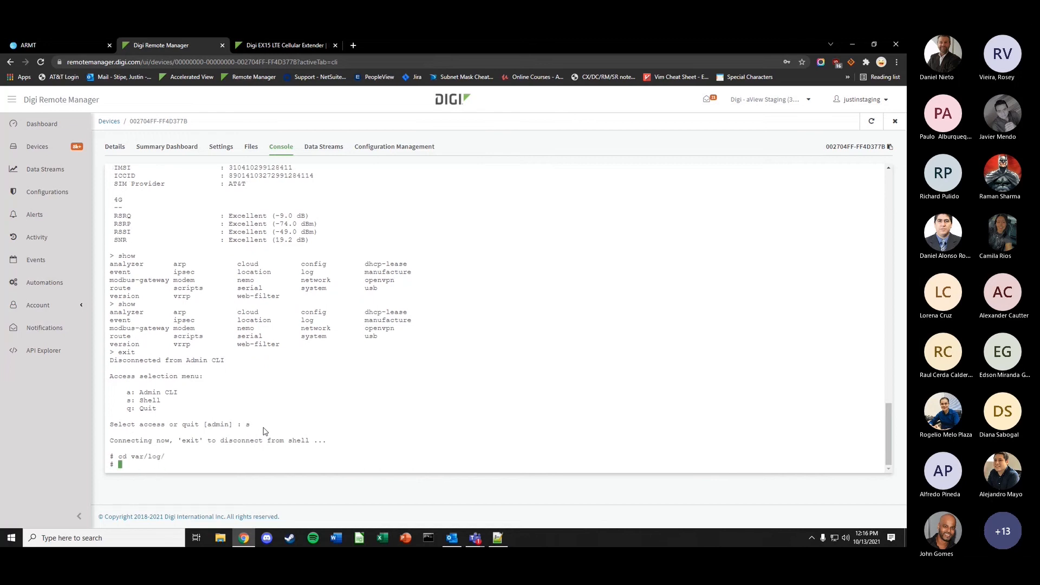
type("ls")
key("Return")
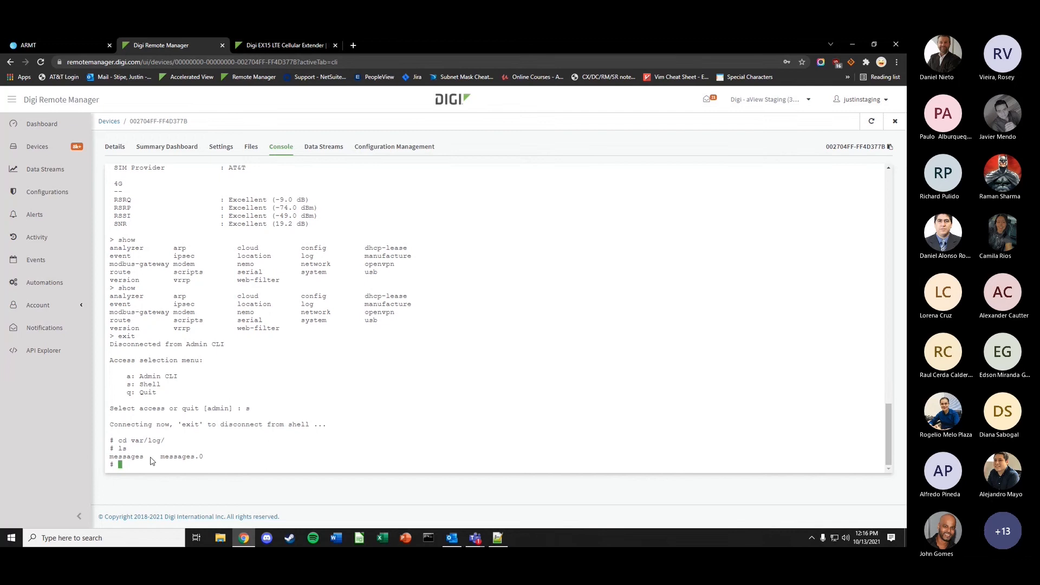
- Run gen_support_report test.bin, then switch to the device's Files tab
type("gen_support_report")
type("test.bin")
key("Return")
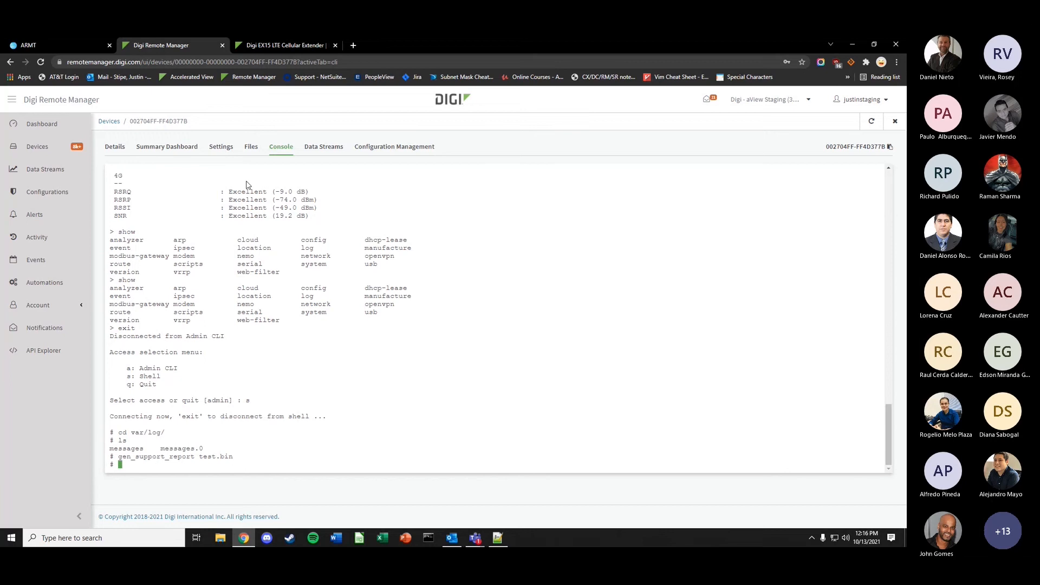
left_click(251, 147)
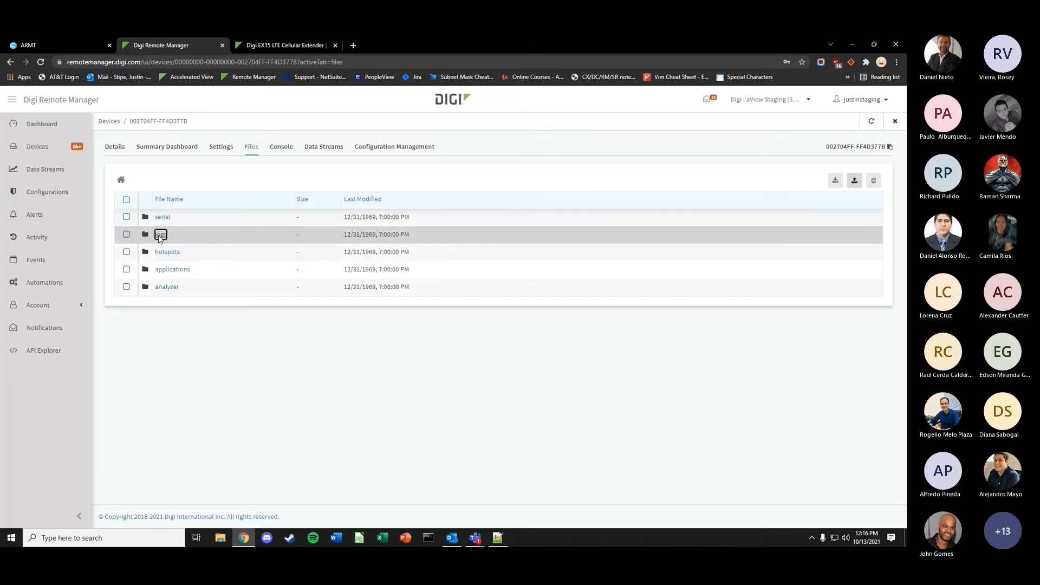
- Download test.bin from the logs folder, then view the device's management/connections data stream
left_click(160, 234)
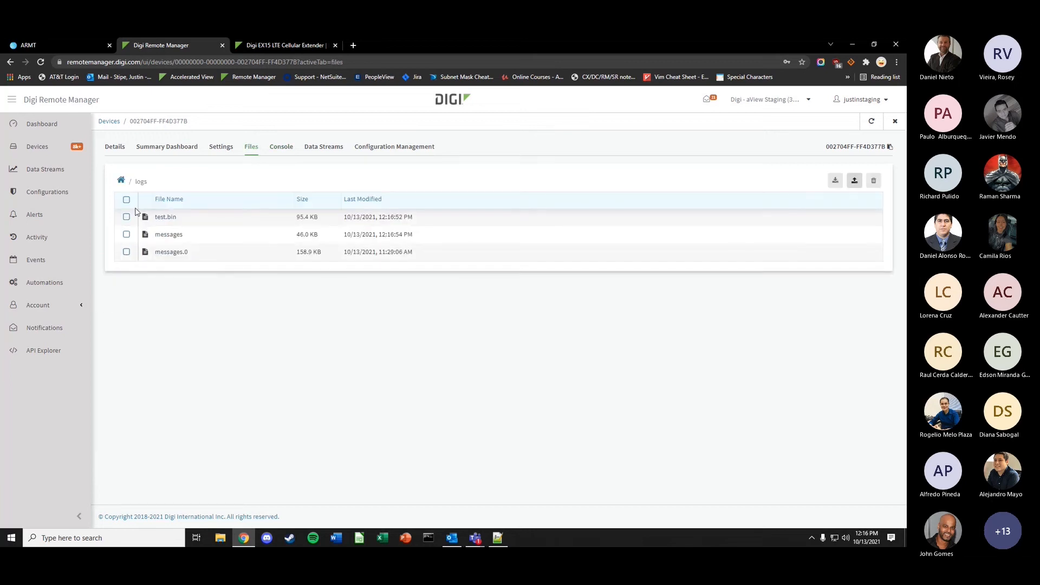
left_click(189, 220)
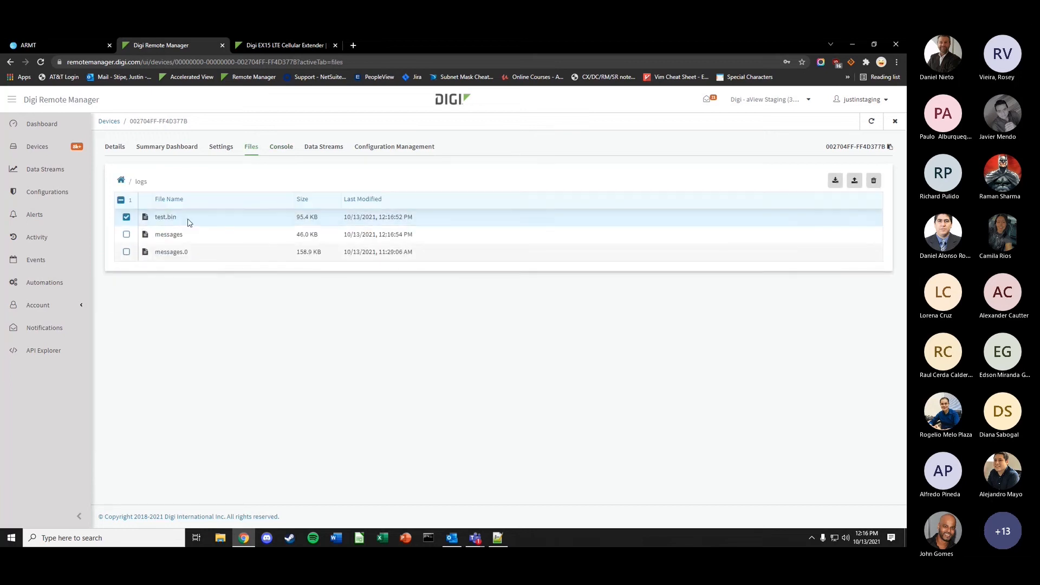
left_click(835, 180)
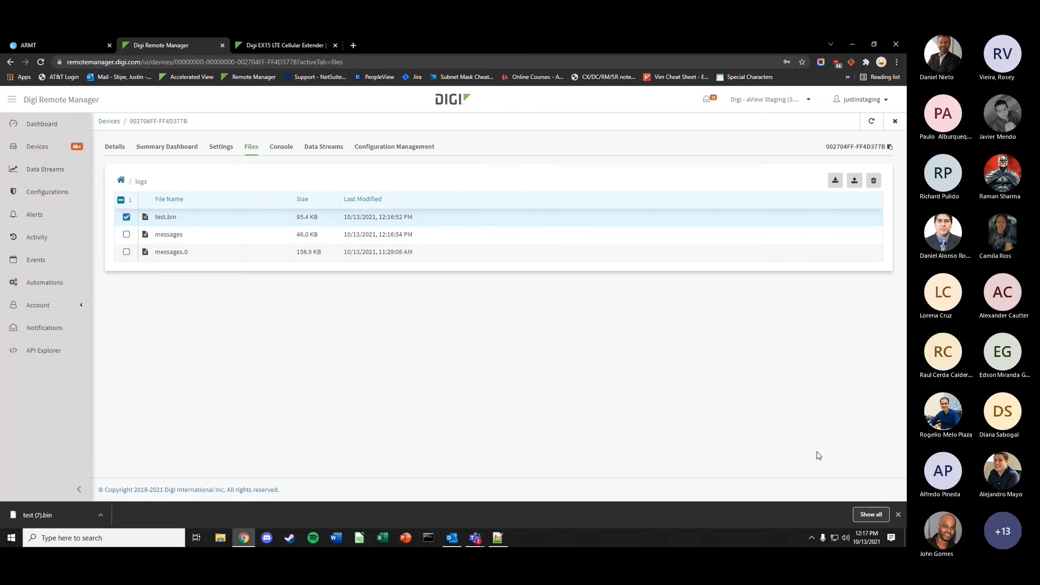
left_click(898, 514)
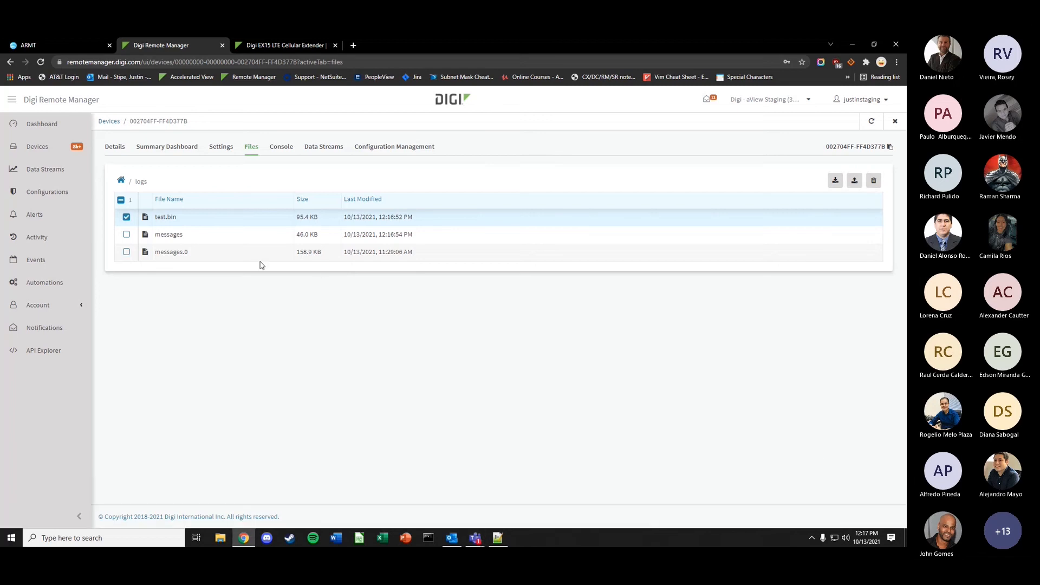
left_click(327, 152)
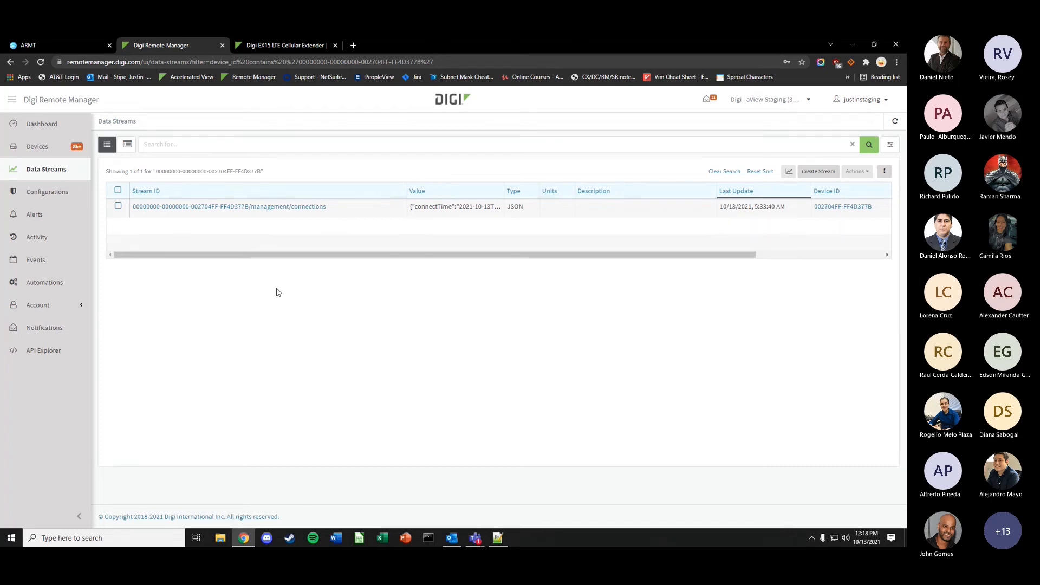
- Load the v1/configs 'API summary' example request in the API Explorer
left_click(48, 351)
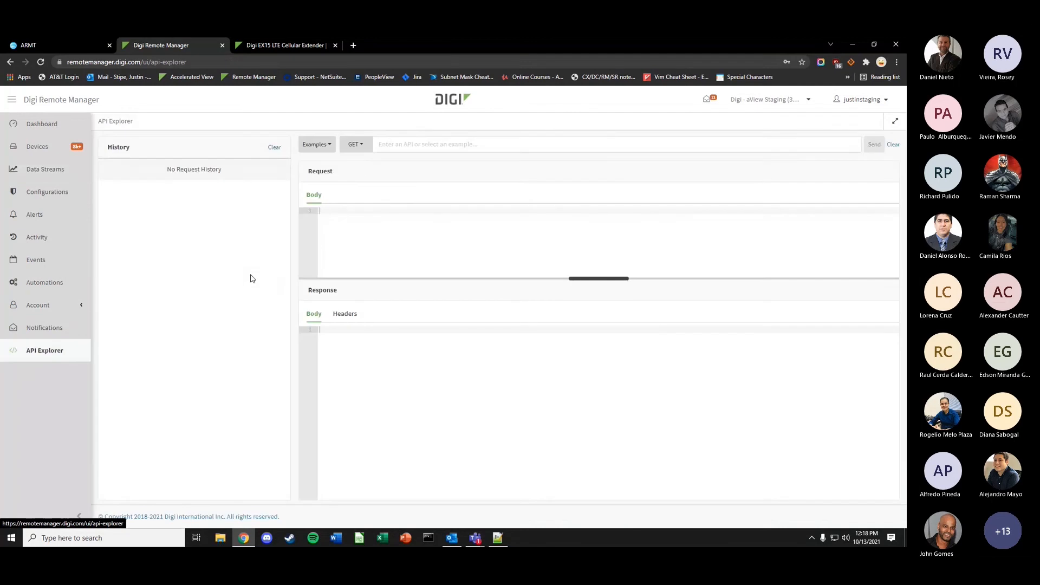
left_click(316, 144)
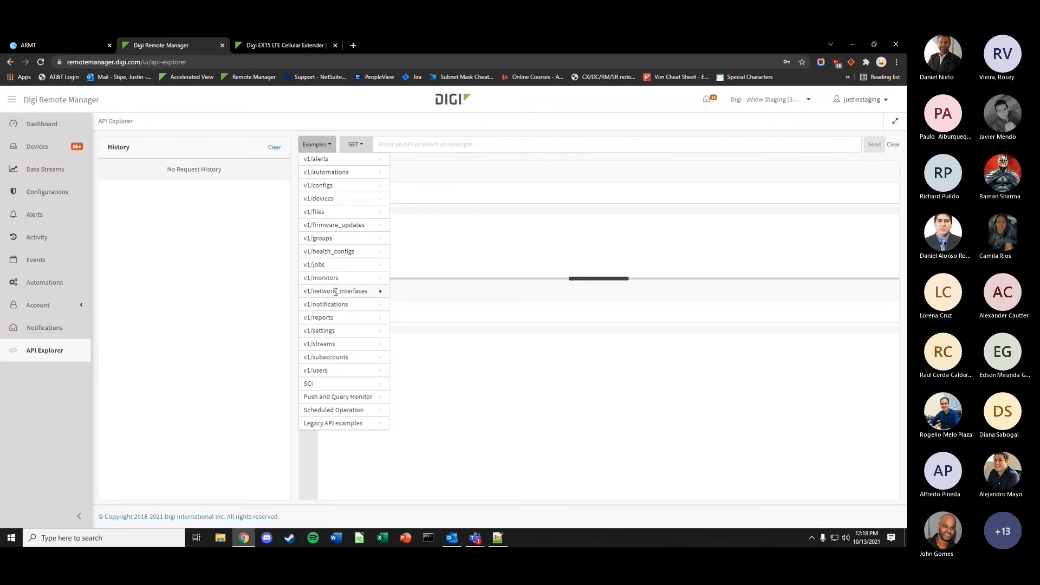
left_click(337, 185)
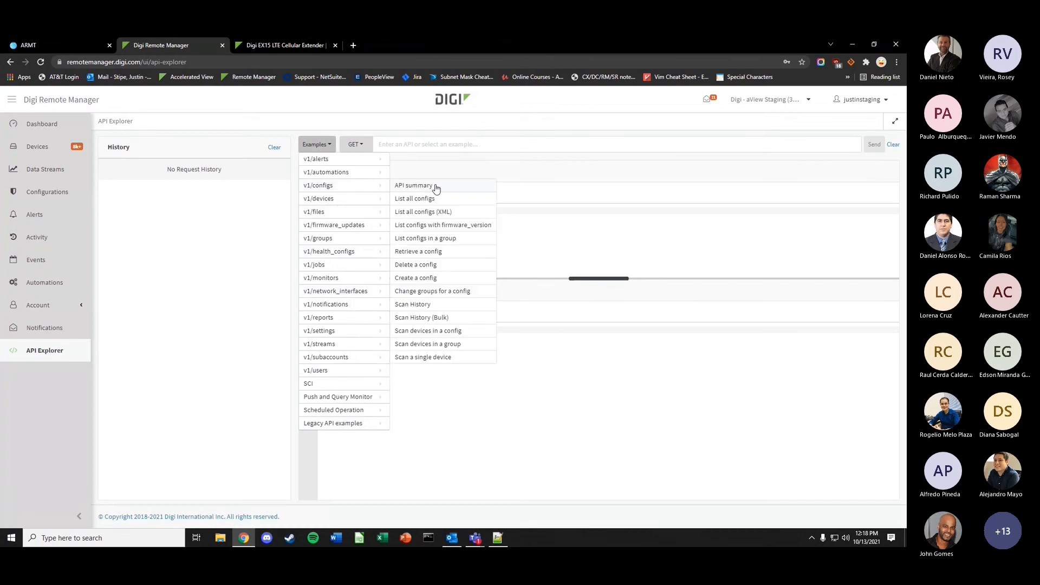
left_click(436, 187)
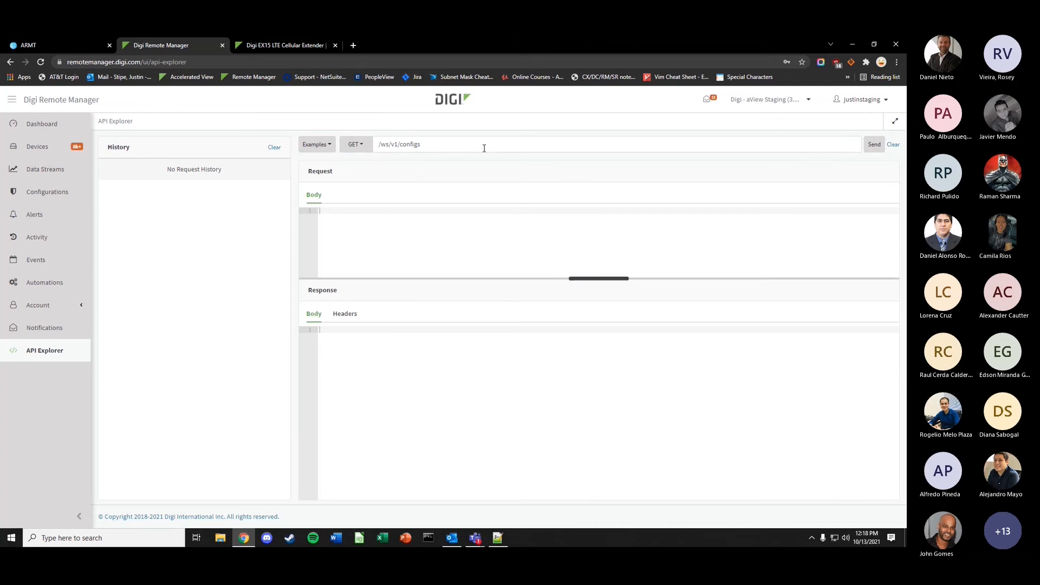
- Load the v1/streams 'Retrieve a stream' example, then return to the Devices list
left_click(323, 144)
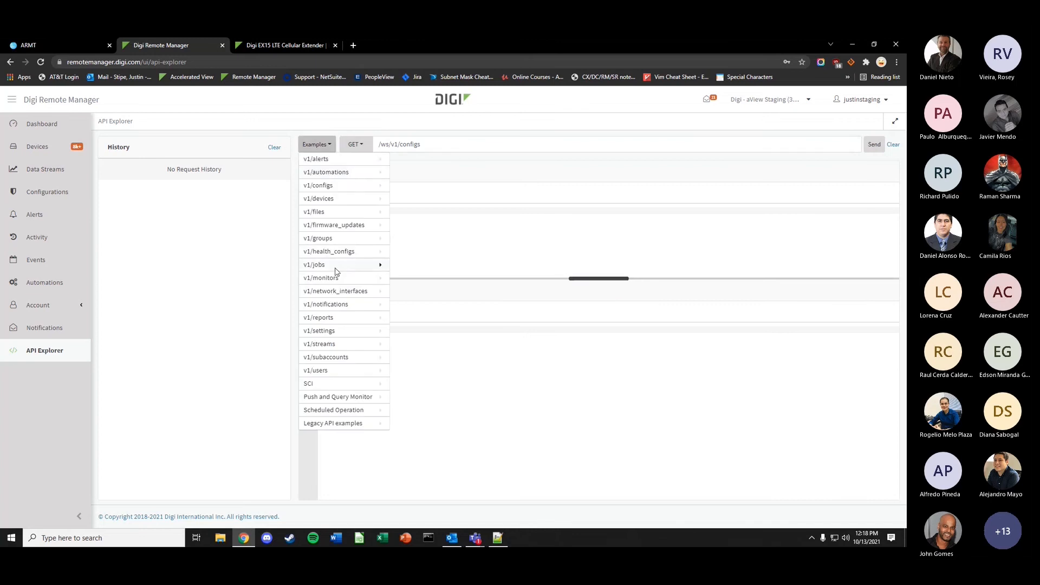
left_click(347, 347)
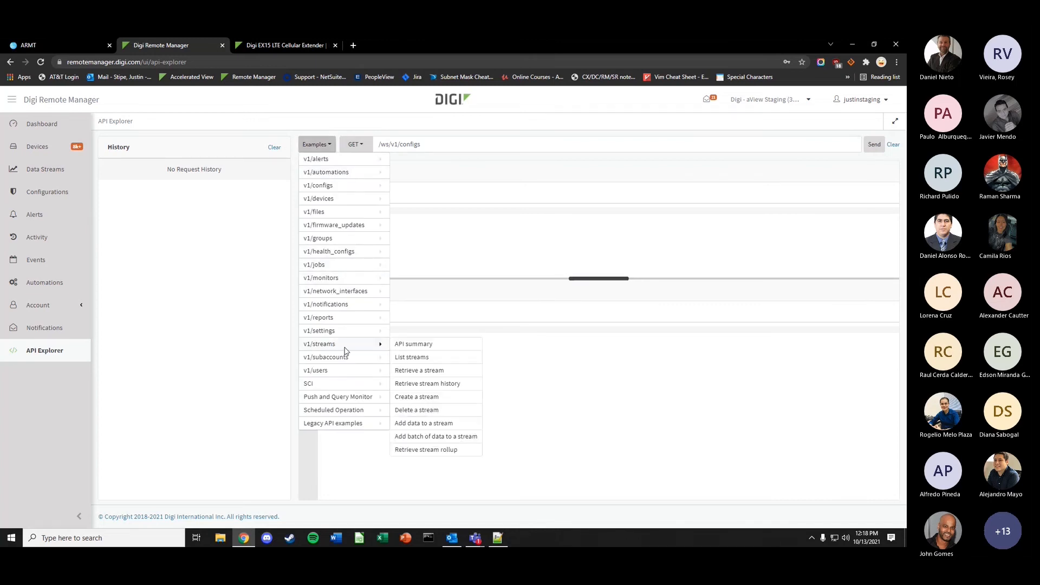
left_click(439, 371)
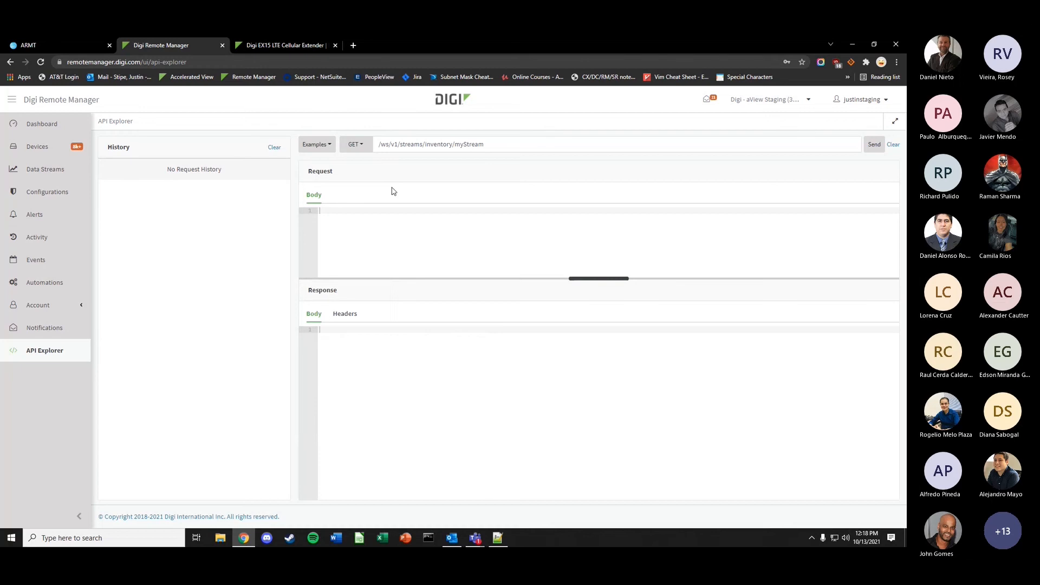
left_click(38, 147)
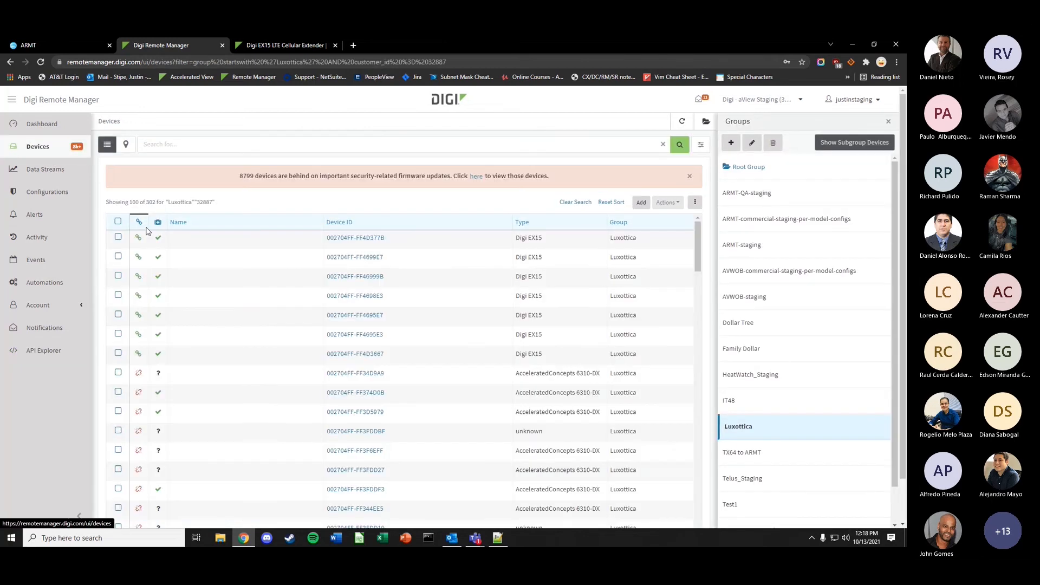
left_click(38, 176)
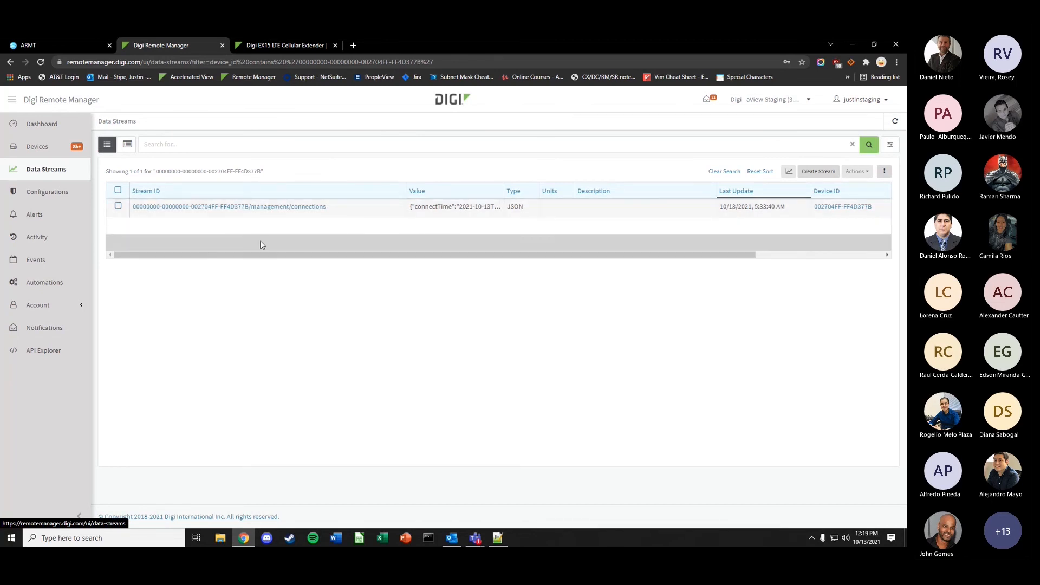
left_click(70, 352)
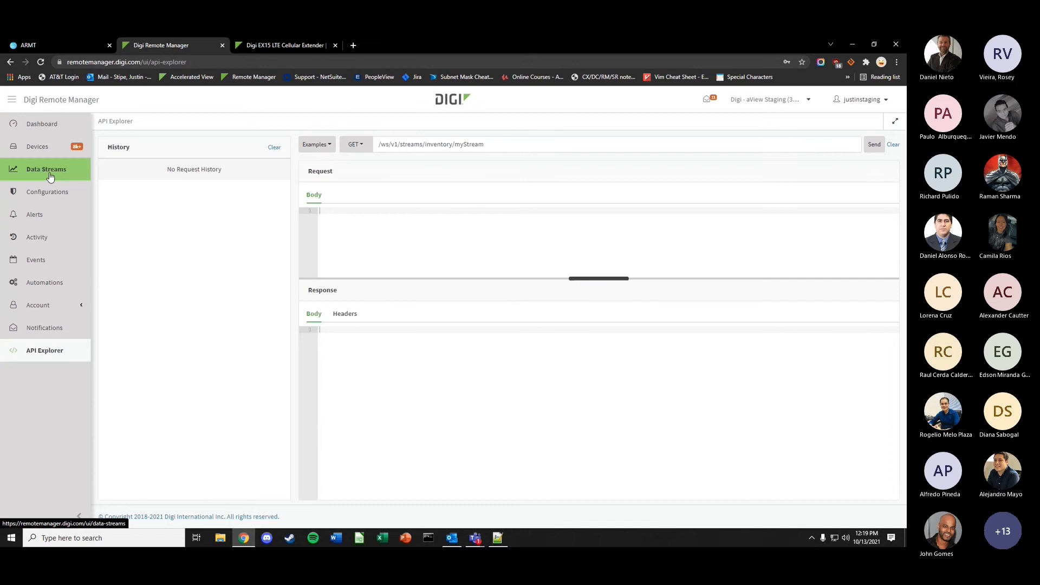
left_click(43, 146)
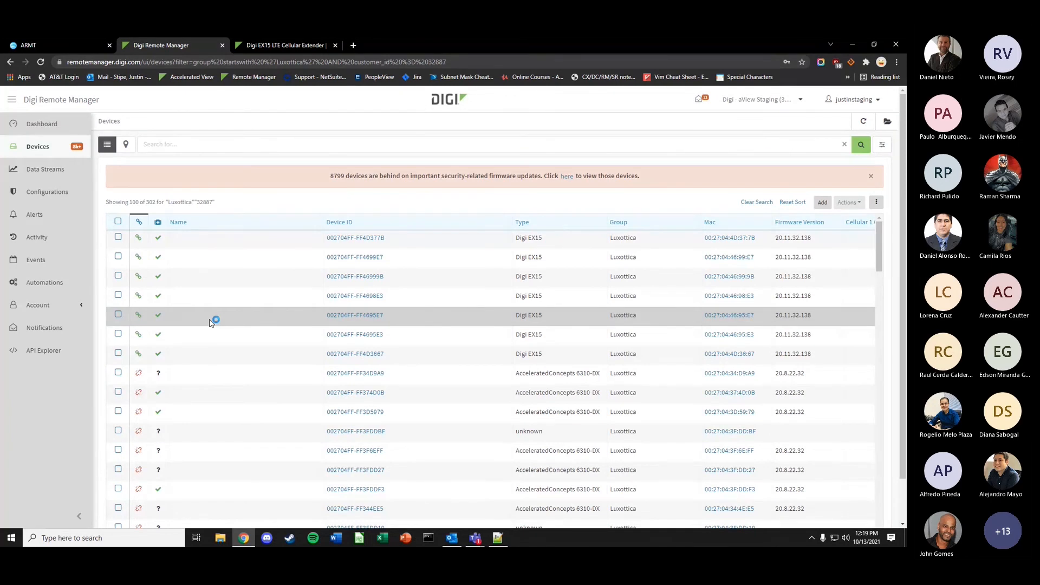
- Show the device groups panel, then browse the list of all 28 configurations
left_click(888, 121)
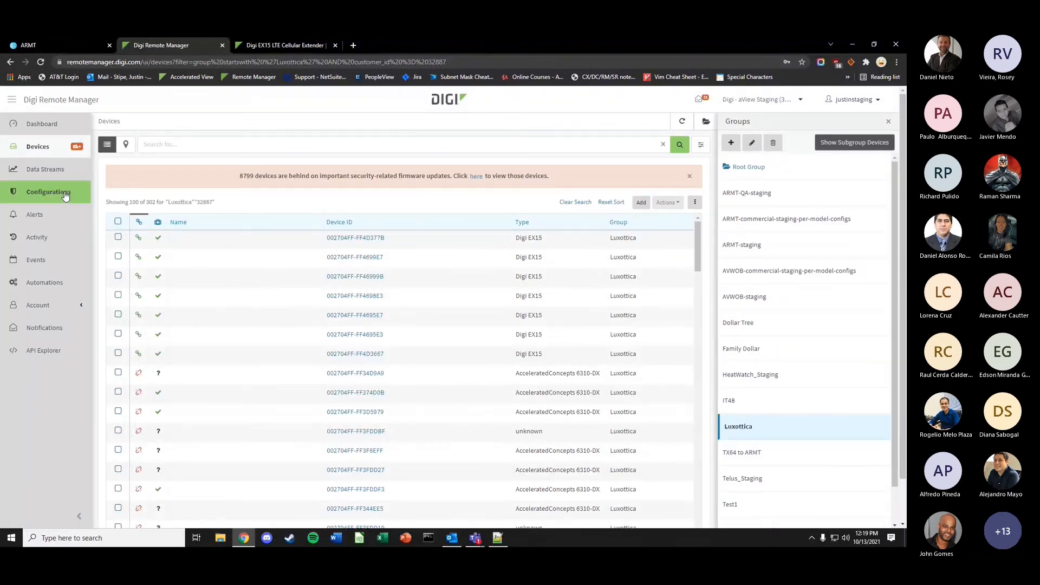
left_click(48, 199)
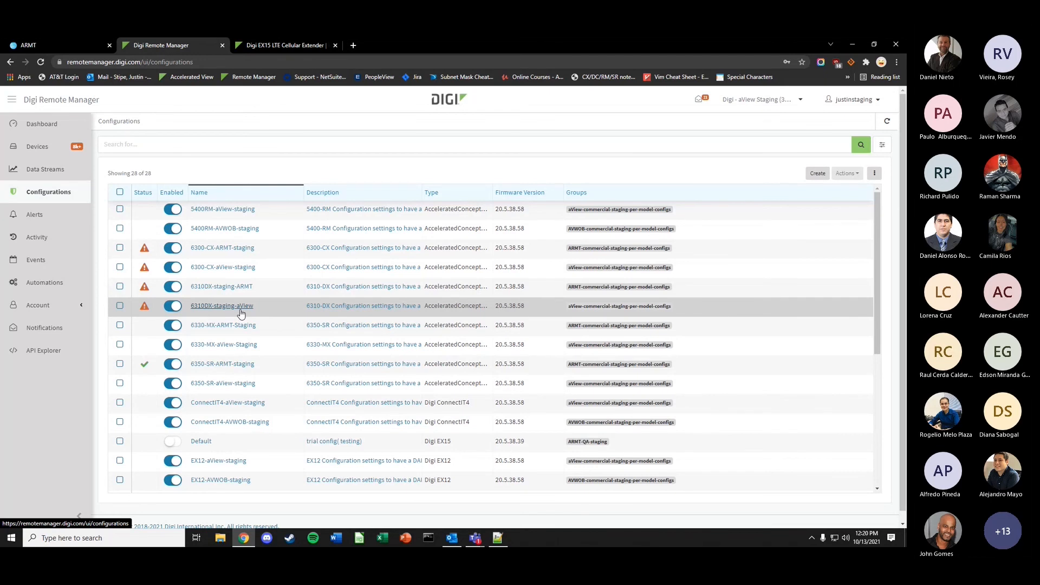
scroll(238, 330, "down", 3)
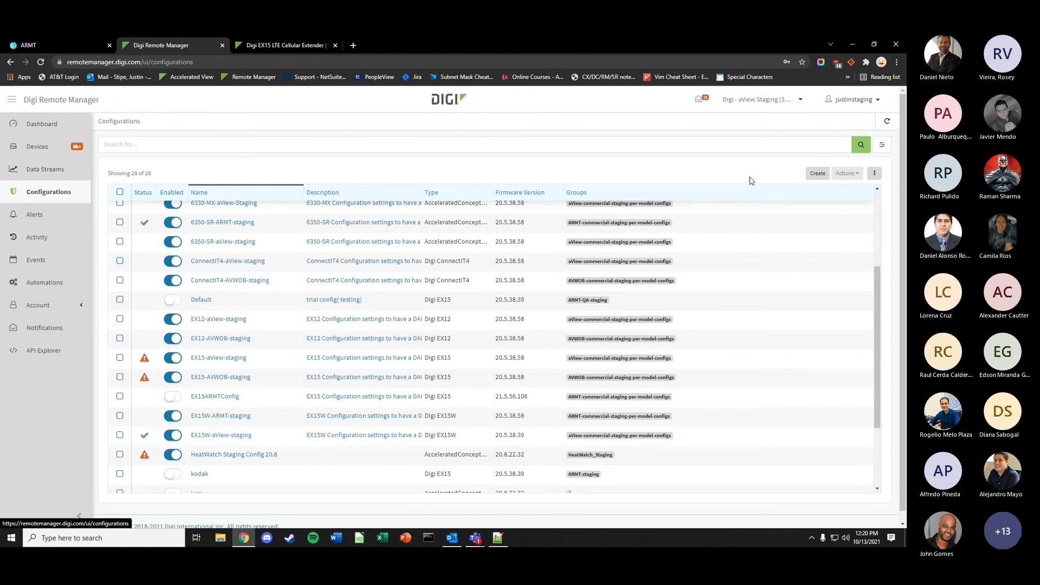
- Start a new configuration named test1234 and add it to group Test1
left_click(817, 173)
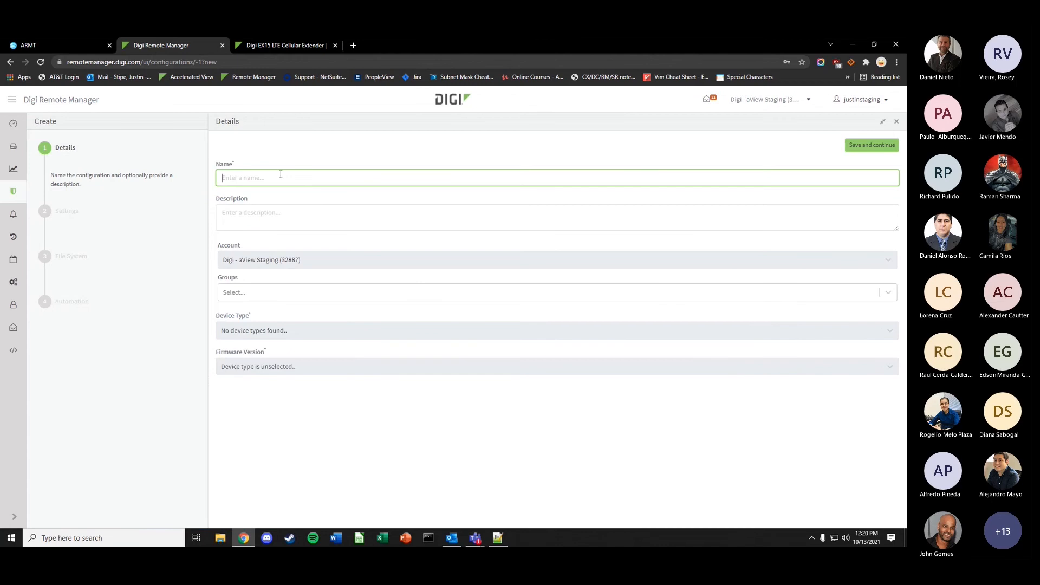
type("test1234")
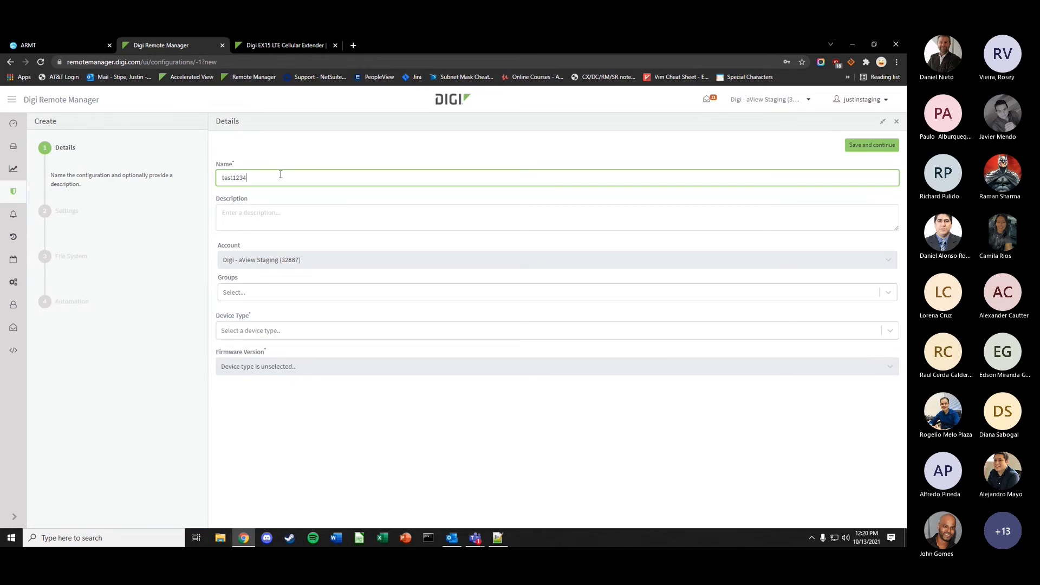
left_click(253, 294)
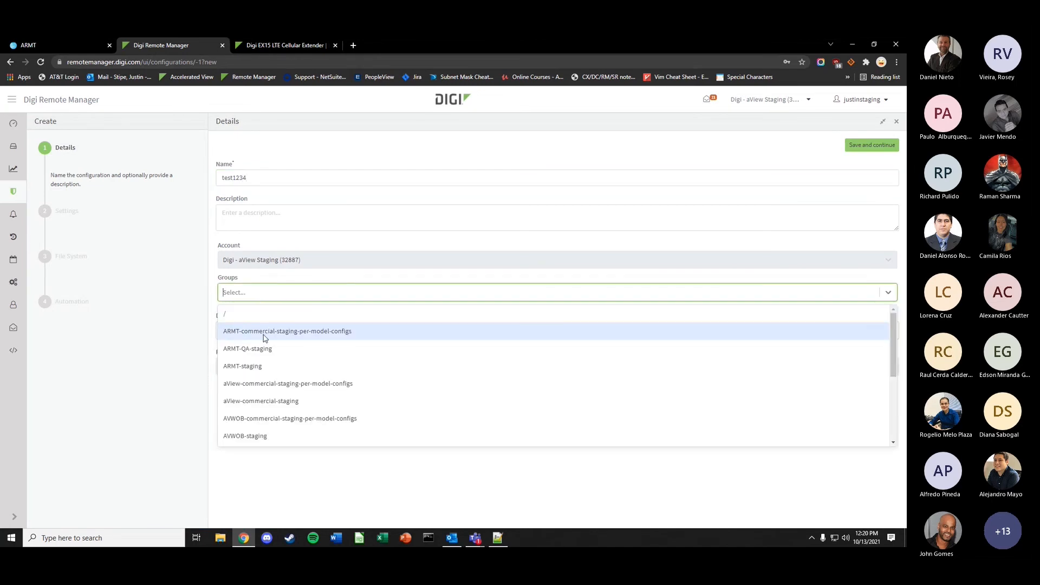
scroll(293, 428, "down", 6)
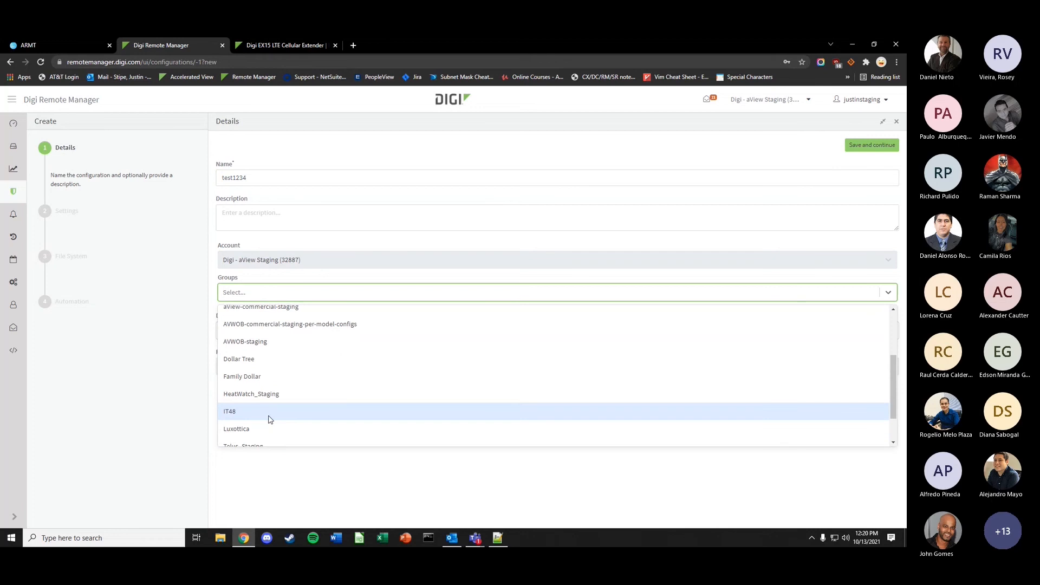
left_click(254, 421)
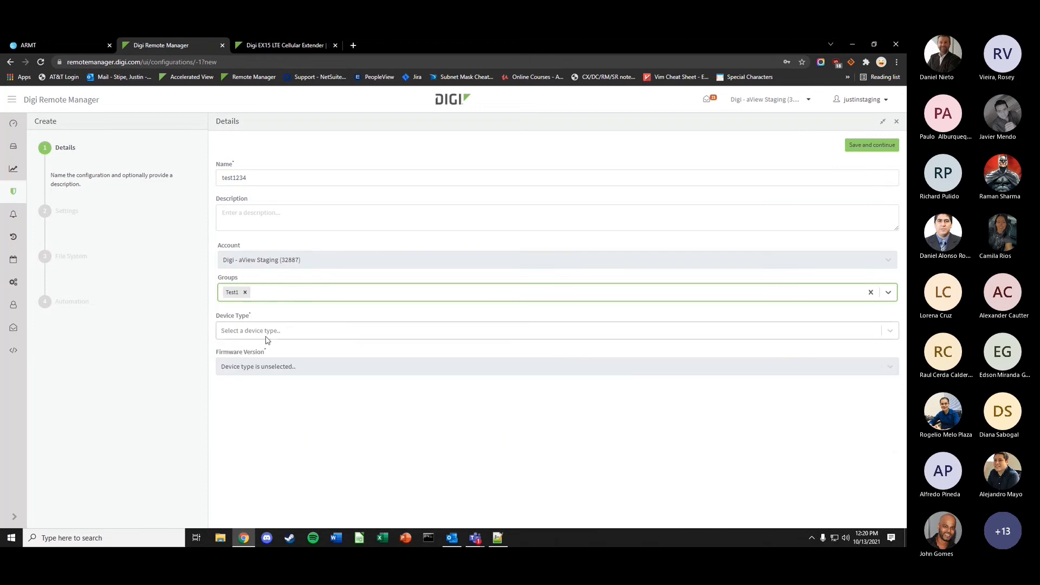
- Choose device type Digi EX15 and firmware 20.11.32.168, then save the details
left_click(264, 333)
scroll(284, 392, "down", 2)
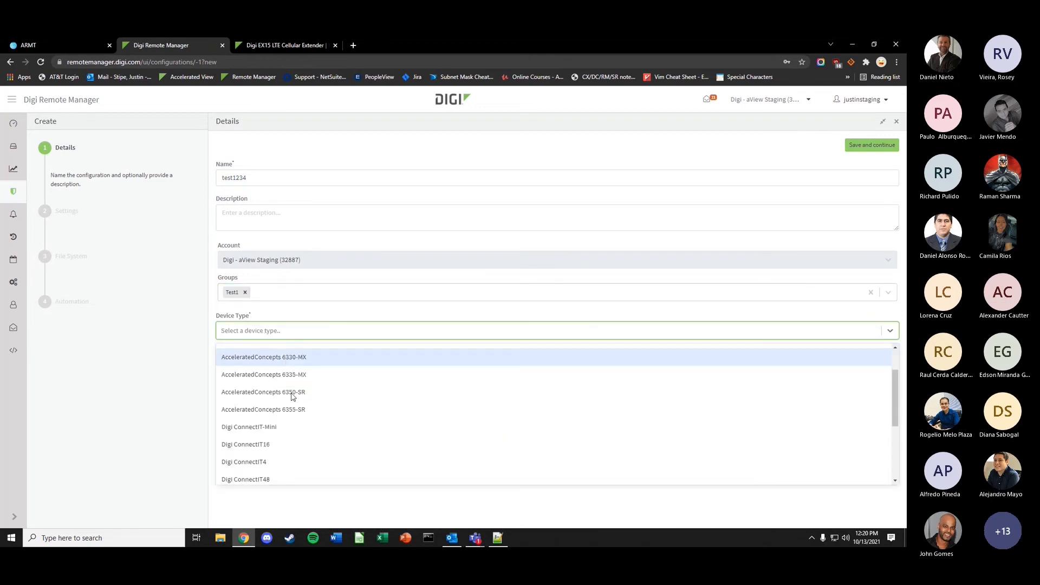
scroll(282, 396, "down", 3)
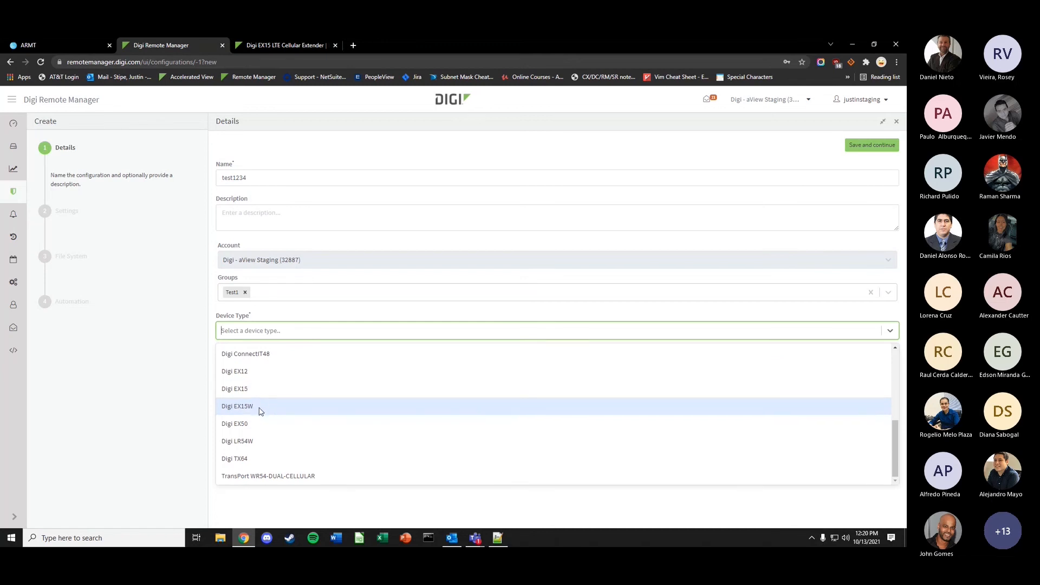
scroll(255, 417, "up", 1)
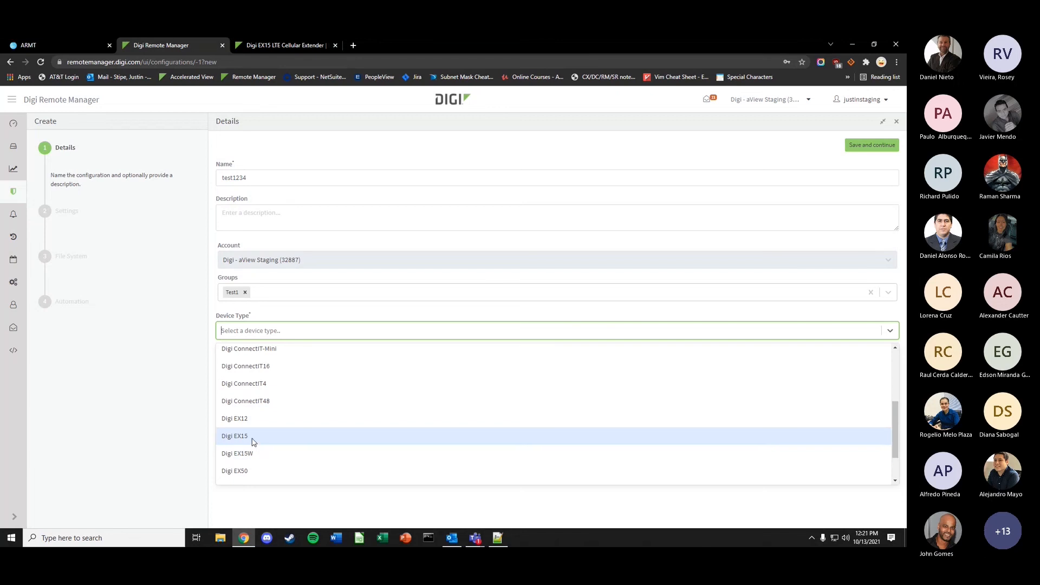
left_click(253, 440)
left_click(284, 370)
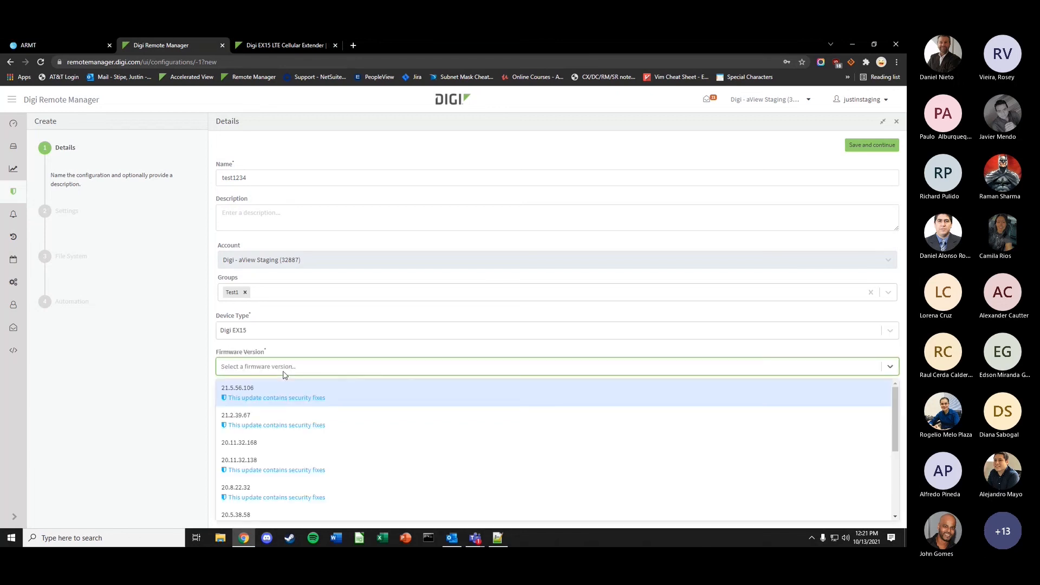
left_click(271, 448)
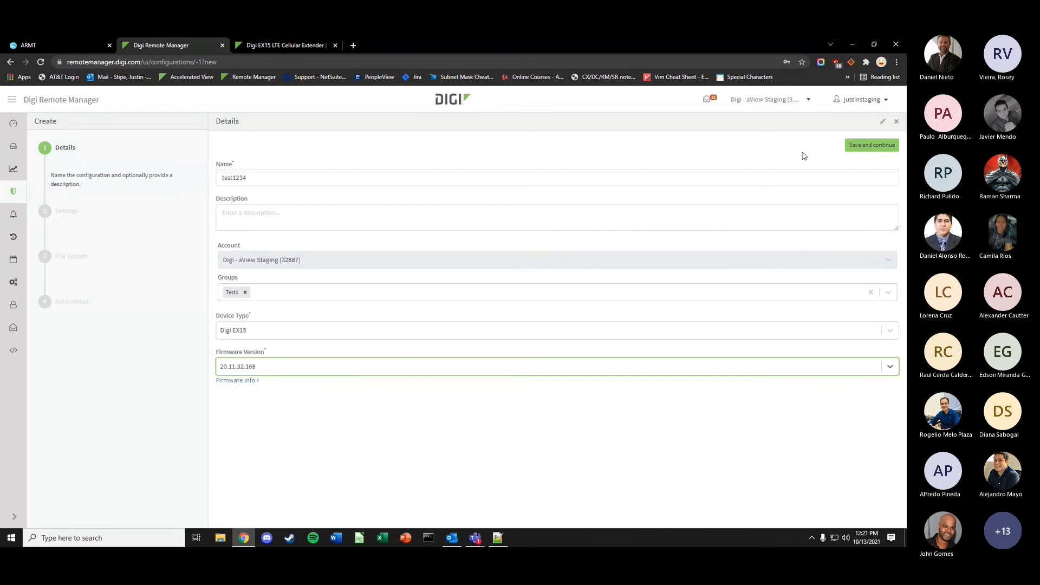
left_click(871, 145)
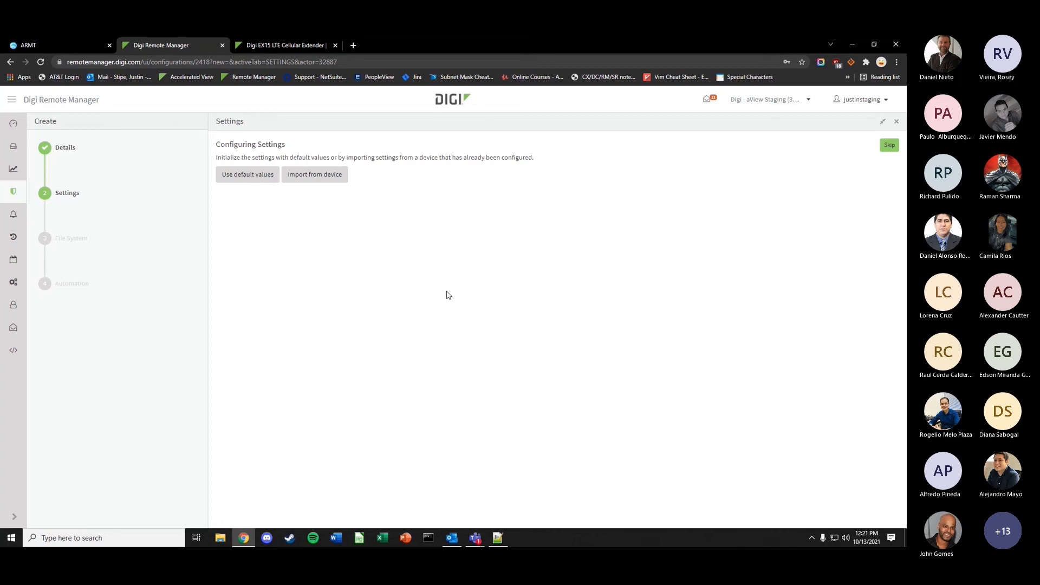
- Try importing settings from a device, find none available, and use default values instead
left_click(315, 176)
left_click(426, 172)
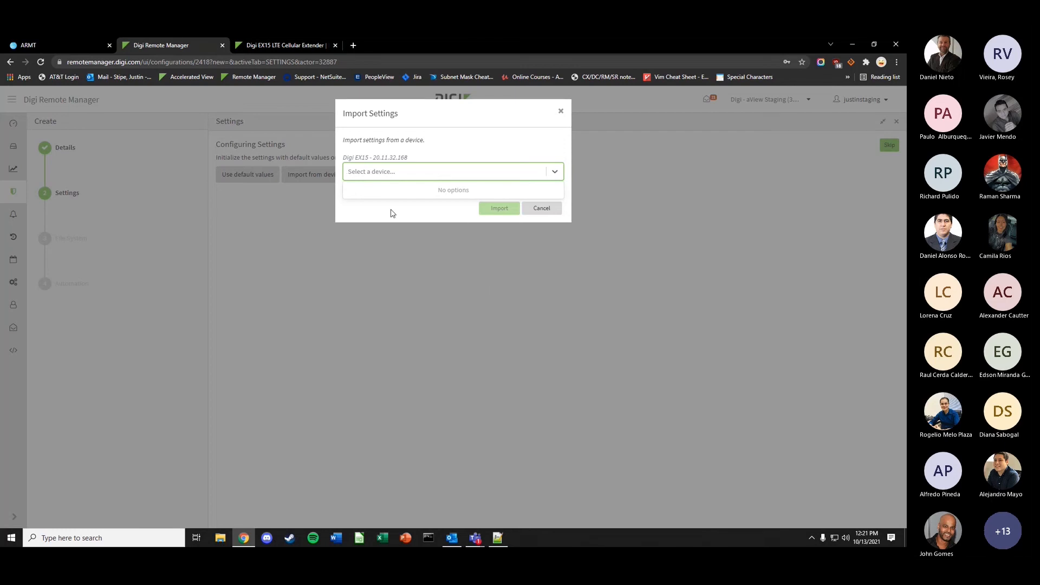
left_click(539, 209)
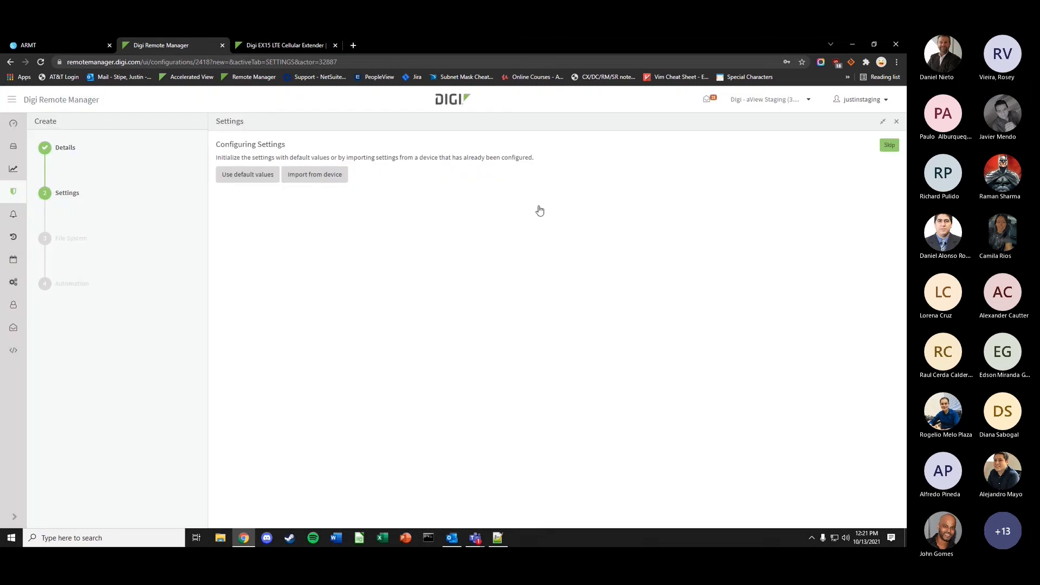
left_click(242, 176)
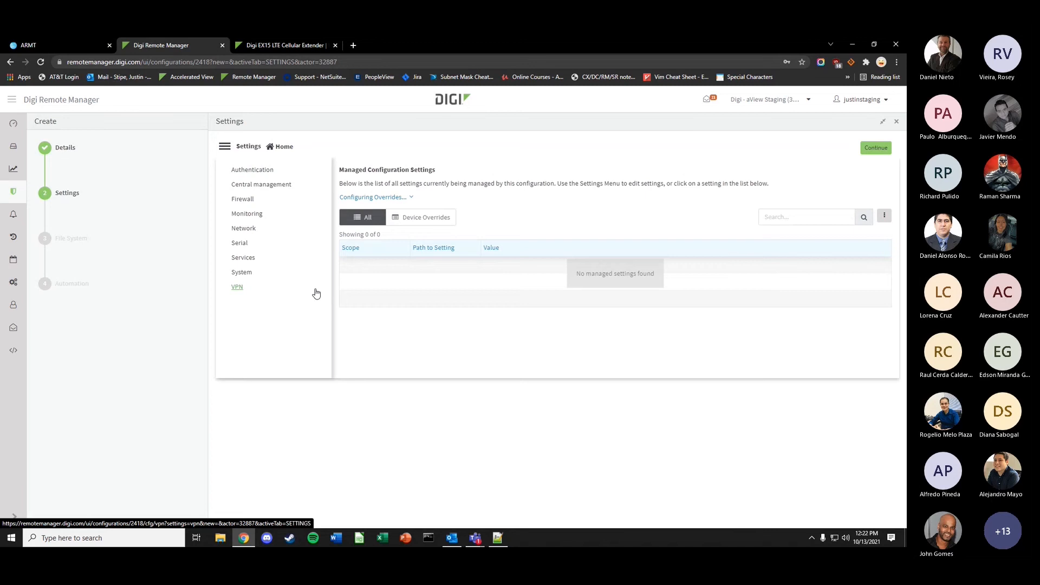
- Manage the Network > Interfaces > LAN Device setting and expand its IPv4 settings
left_click(243, 228)
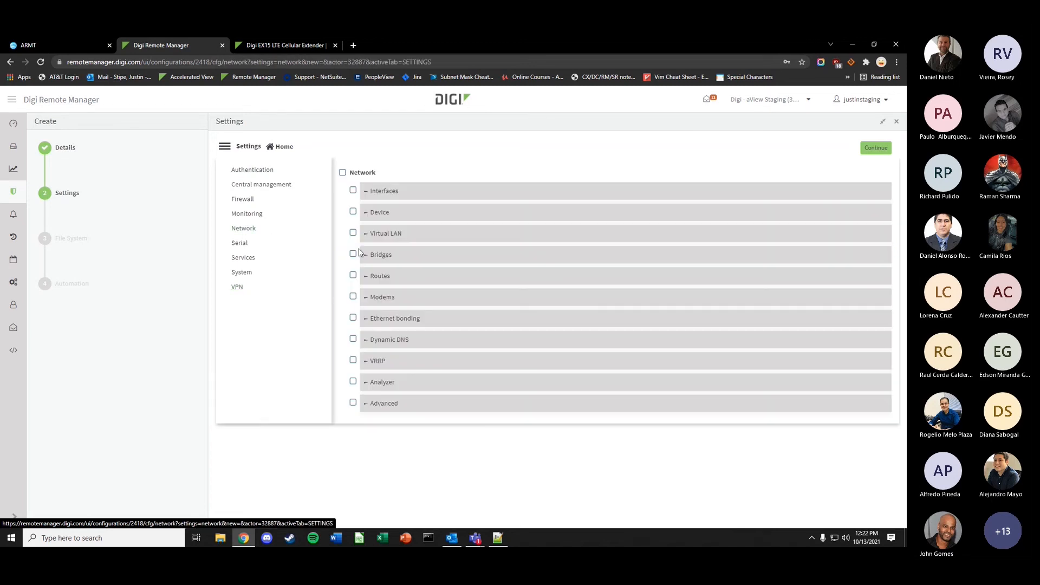
left_click(426, 191)
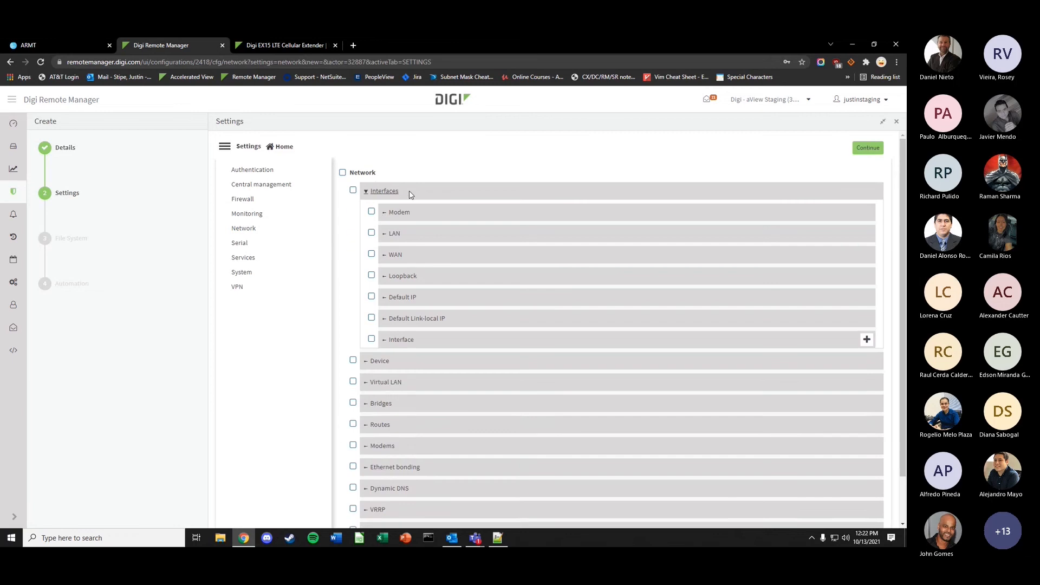
left_click(418, 233)
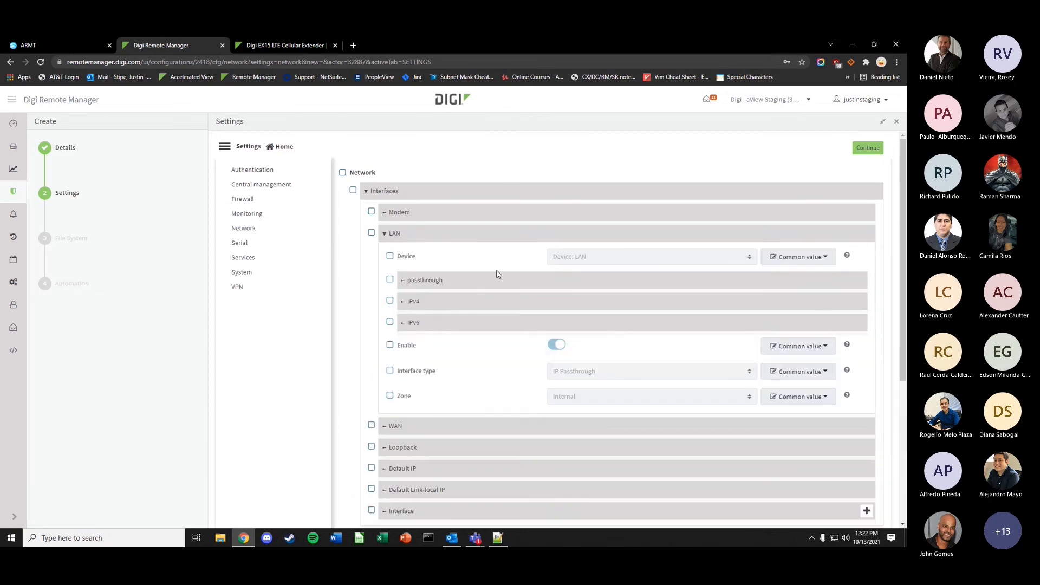
left_click(391, 257)
left_click(442, 310)
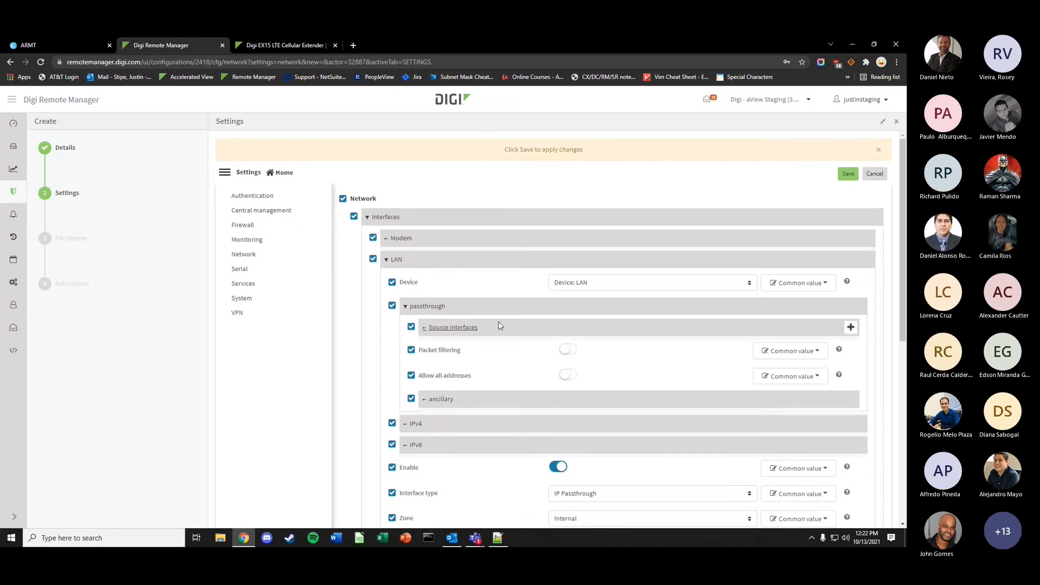
left_click(443, 312)
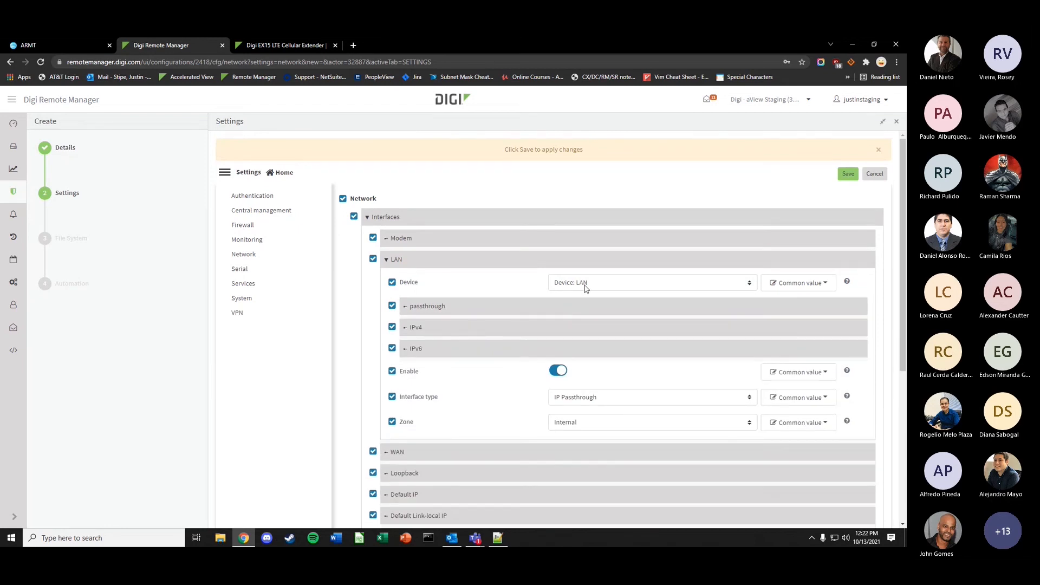
left_click(522, 328)
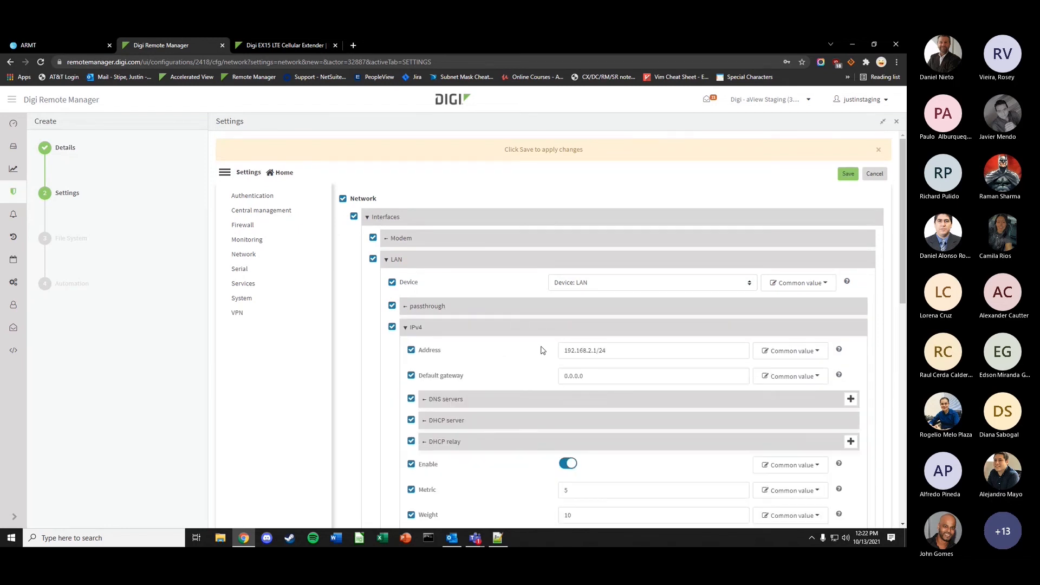
- Save the managed LAN settings and continue to the File System step
scroll(541, 350, "down", 1)
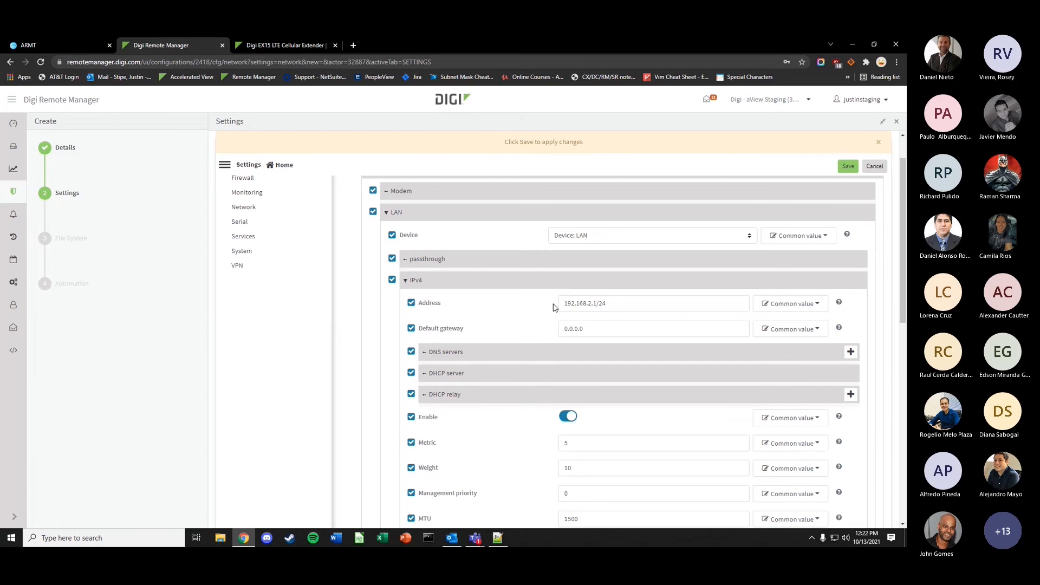
scroll(554, 307, "down", 10)
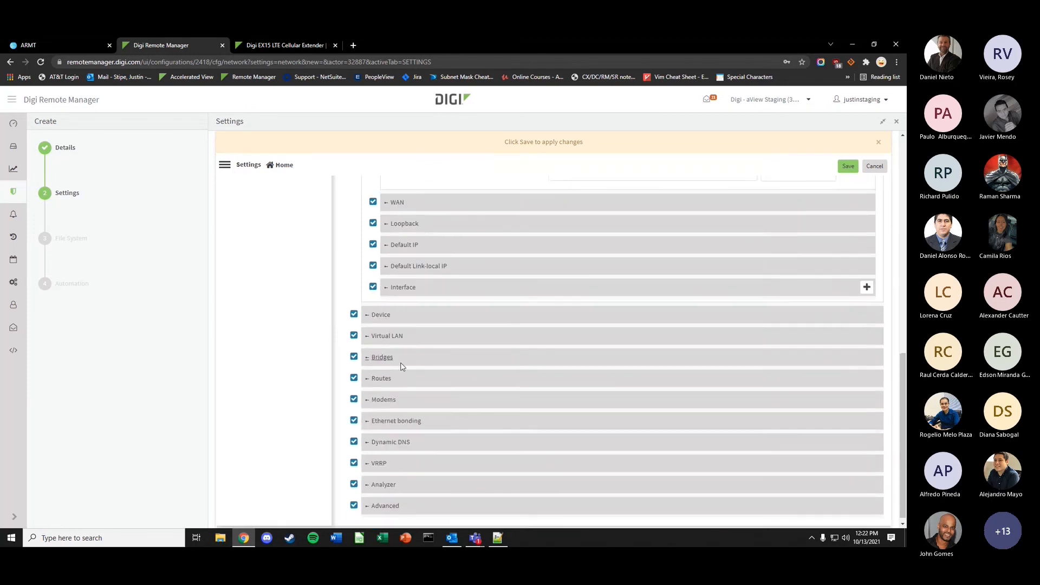
scroll(320, 412, "up", 1)
scroll(336, 379, "up", 15)
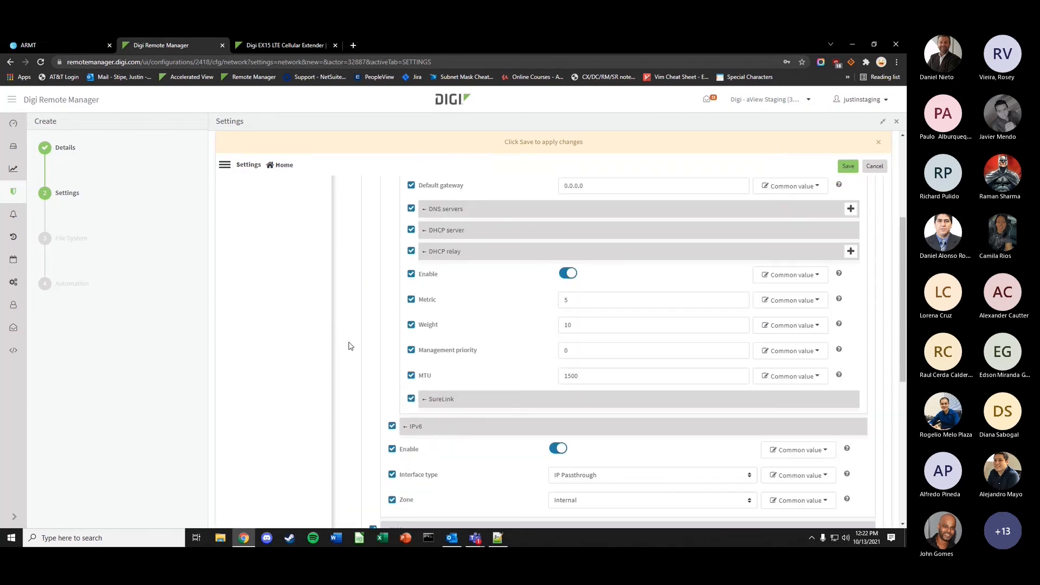
left_click(847, 174)
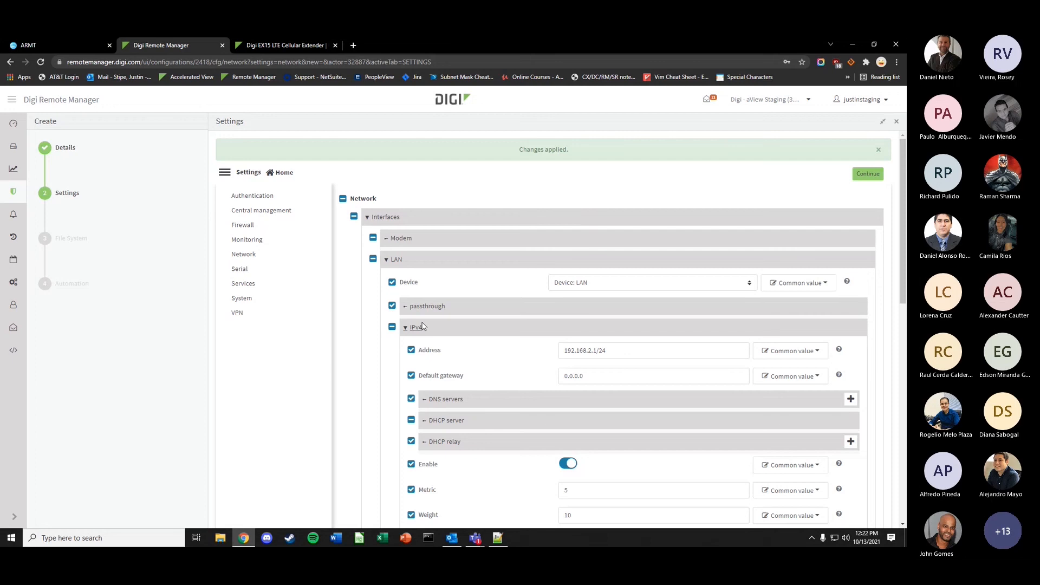
left_click(868, 174)
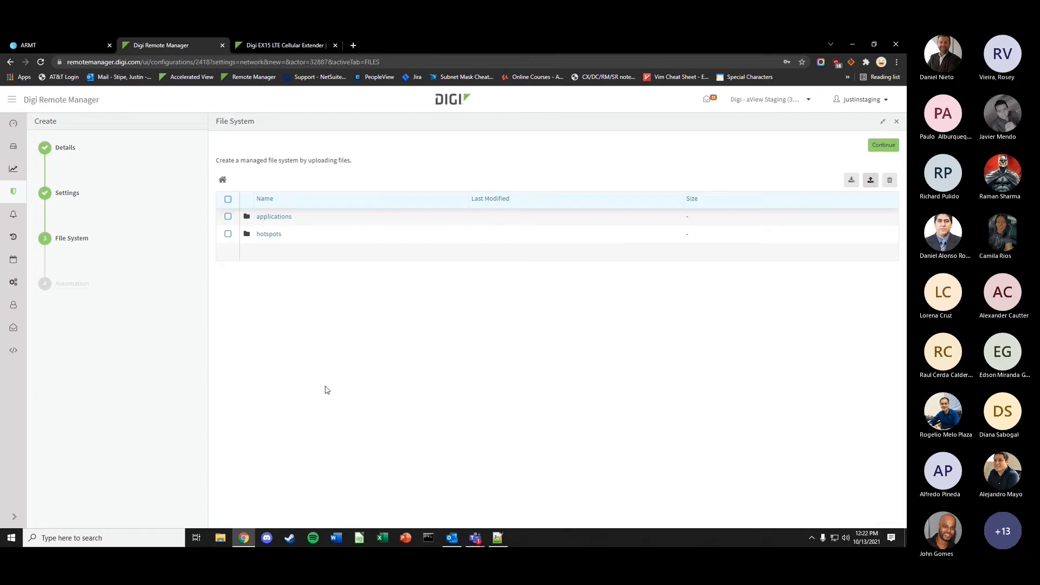
- Check the empty applications folder, then continue to the Automation step
left_click(284, 217)
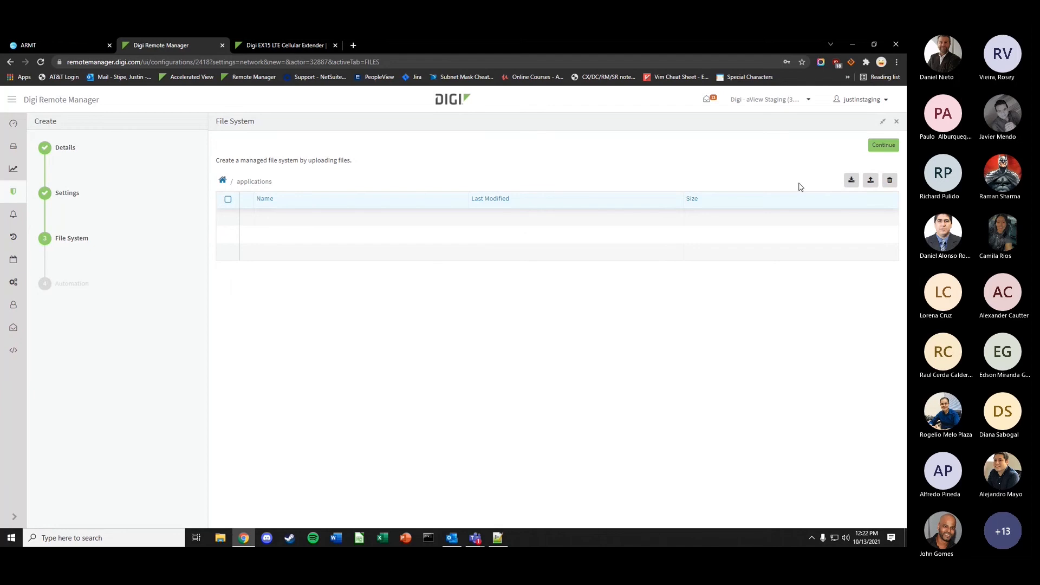
left_click(881, 150)
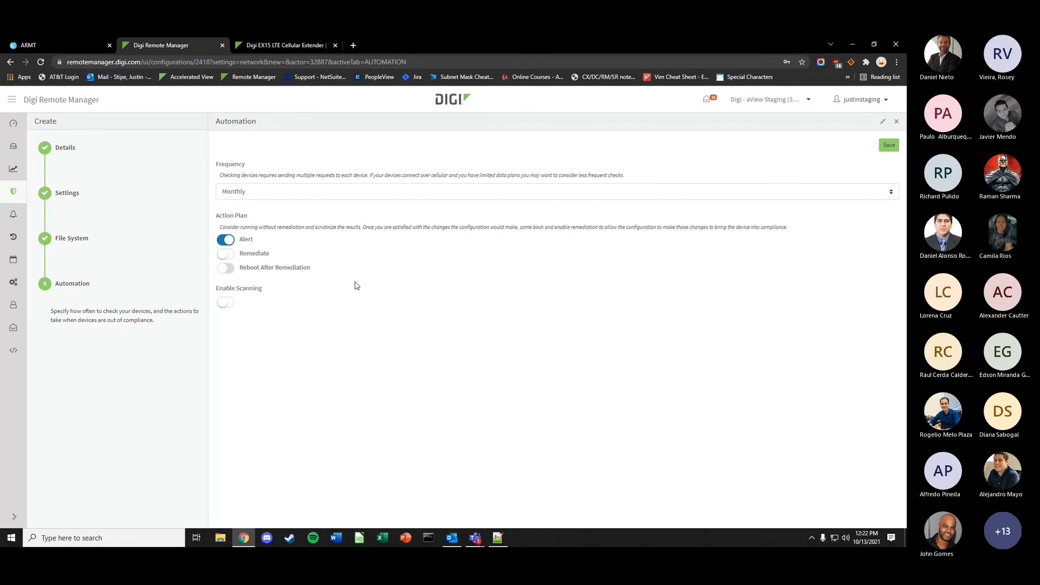
- Set test1234 to Daily checks with Remediate on and scanning off, and save it
left_click(295, 193)
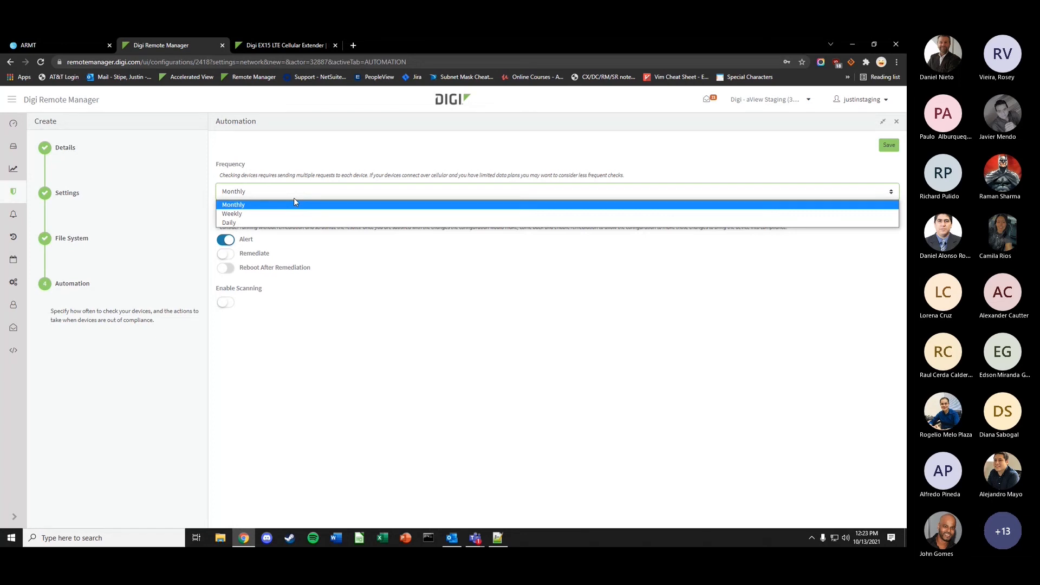
left_click(278, 222)
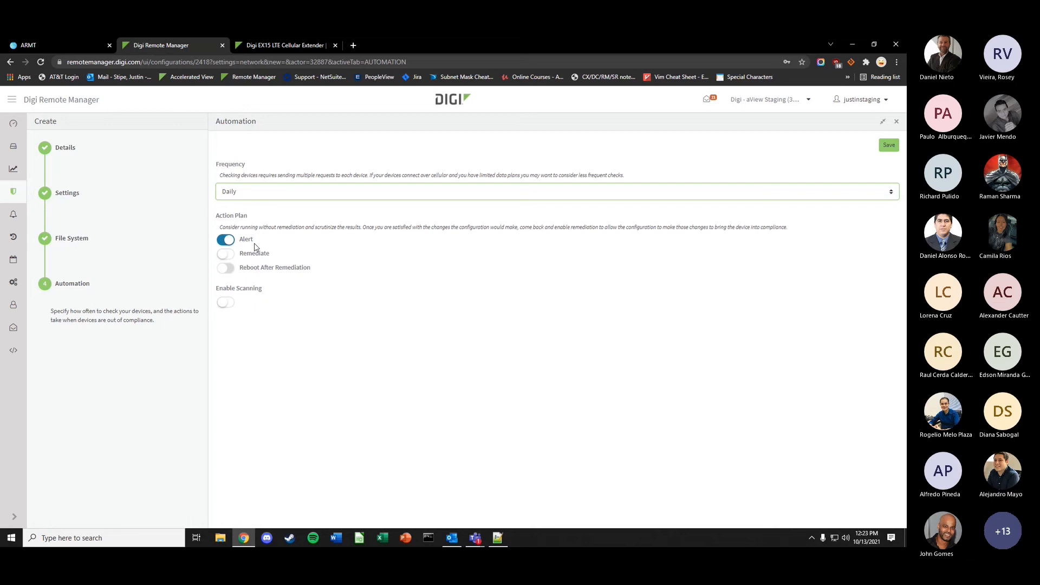
left_click(225, 255)
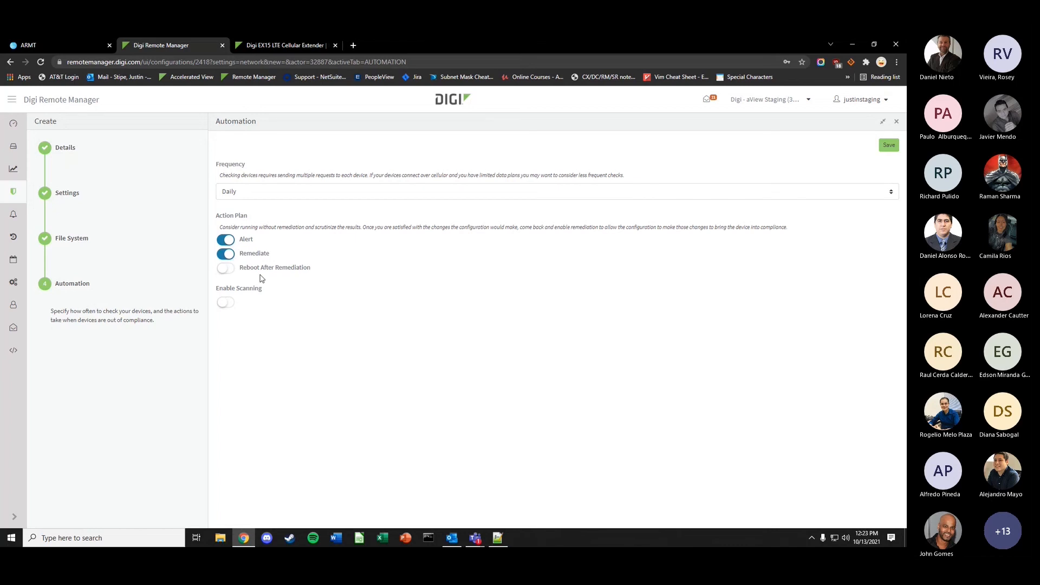
left_click(226, 303)
left_click(225, 303)
left_click(889, 147)
scroll(323, 332, "down", 5)
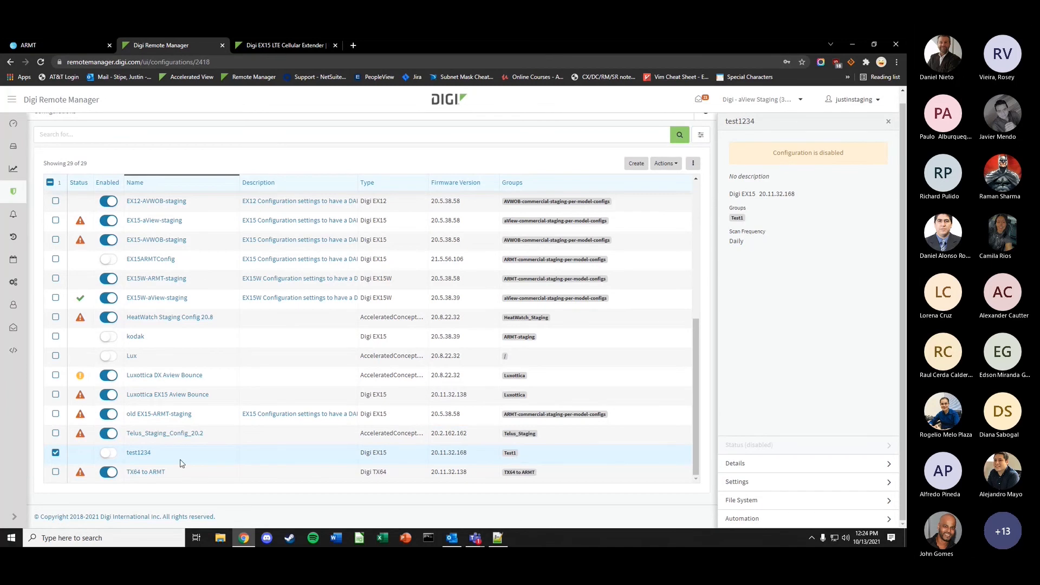
left_click(665, 164)
left_click(652, 180)
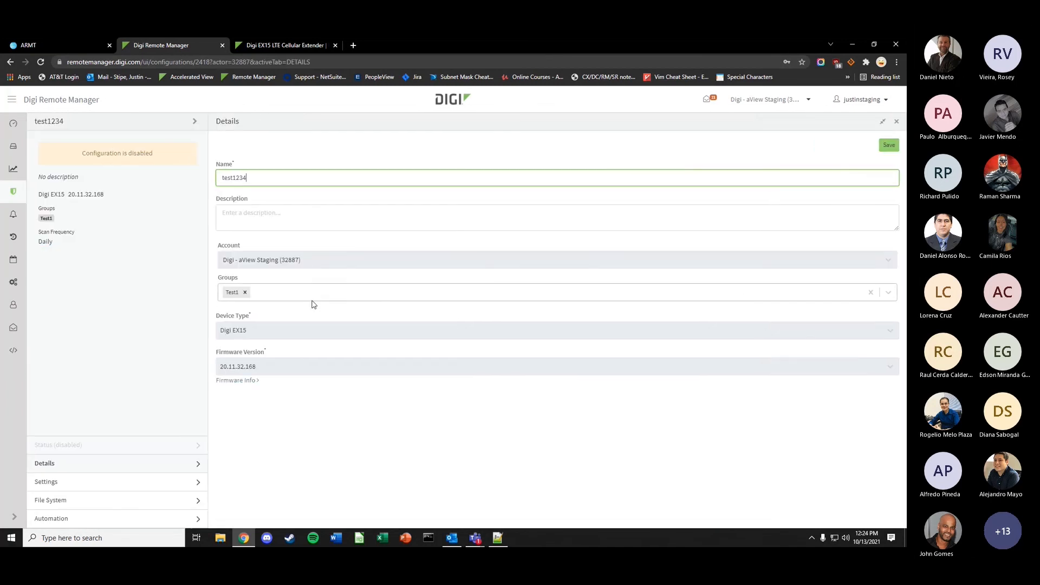
left_click(296, 297)
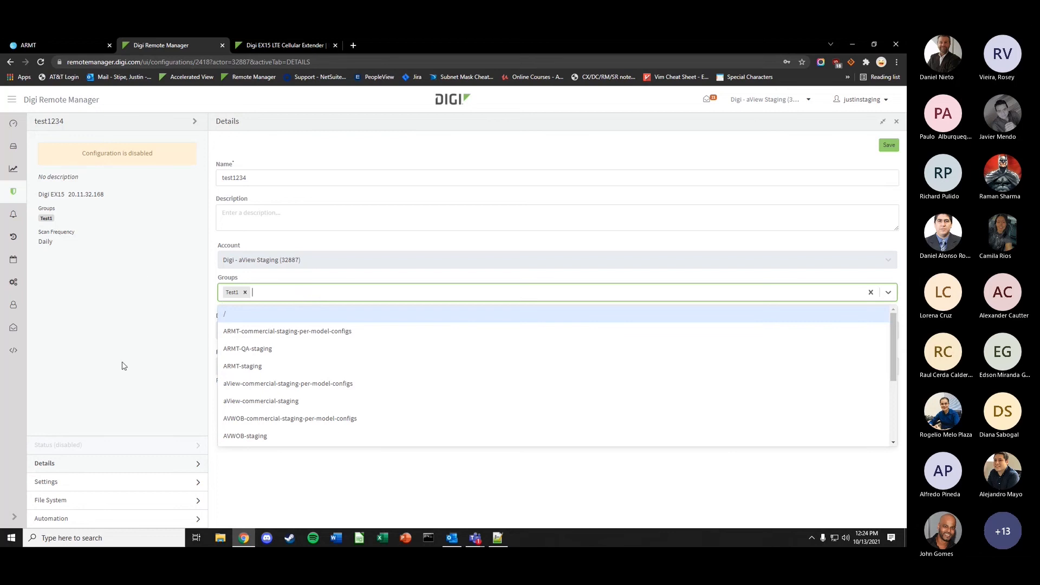
double_click(898, 123)
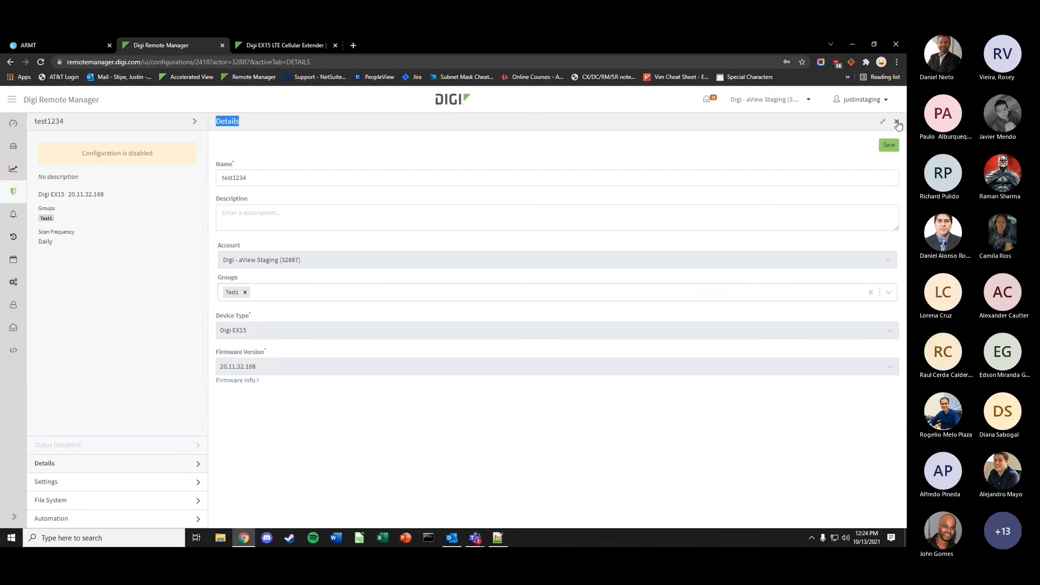
left_click(897, 122)
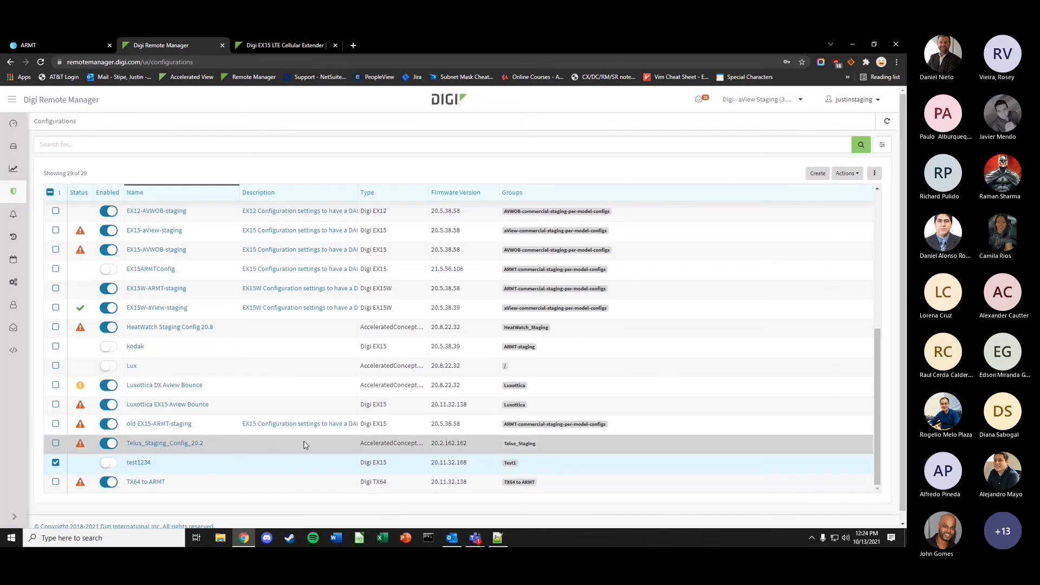
left_click(855, 173)
- Delete the test1234 configuration and confirm the deletion
left_click(808, 251)
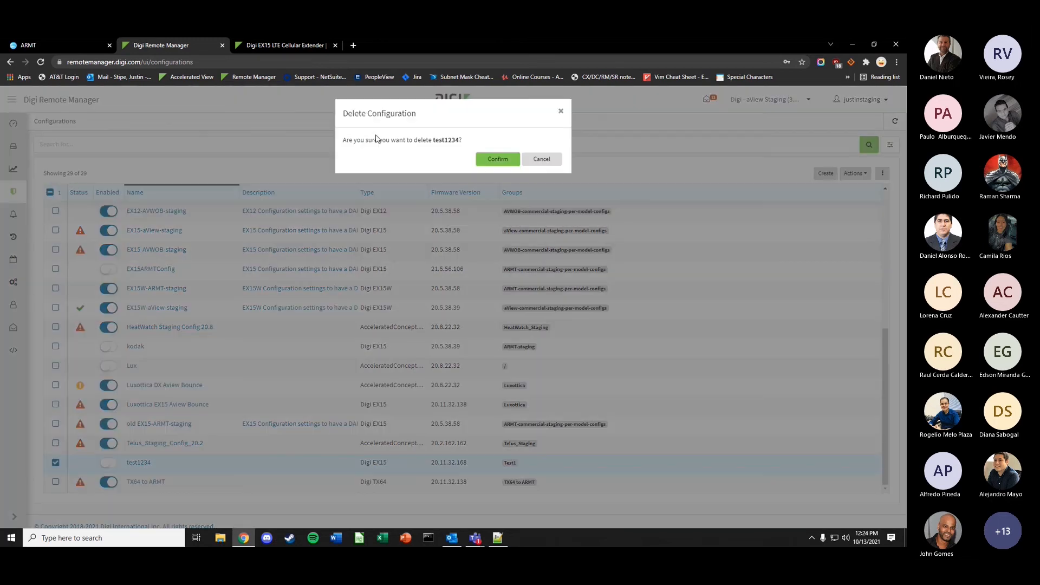
left_click(493, 160)
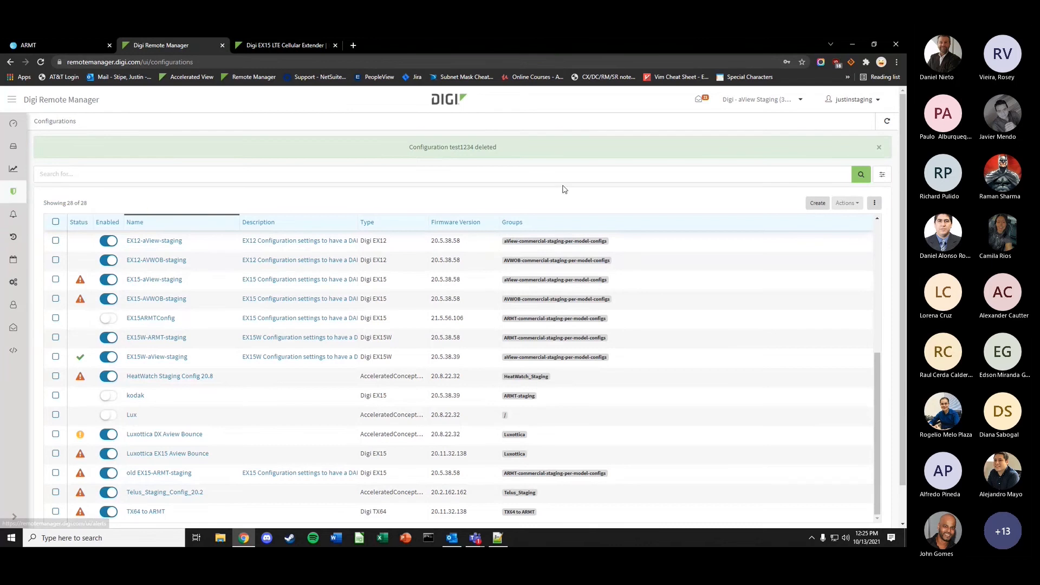
left_click(850, 102)
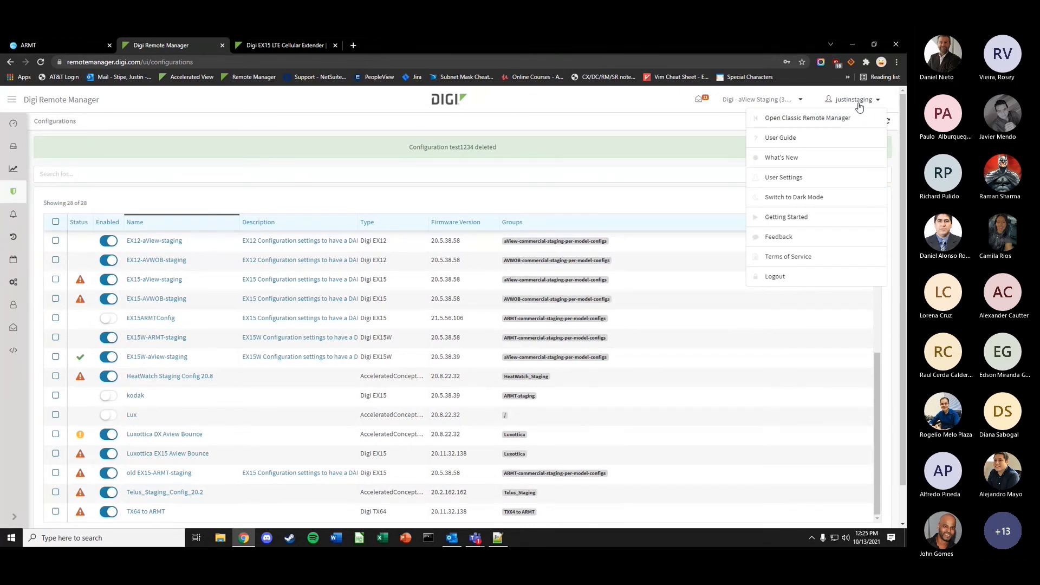
- Switch to Classic Remote Manager and add a new alarm under Device Management > Alarms
left_click(807, 119)
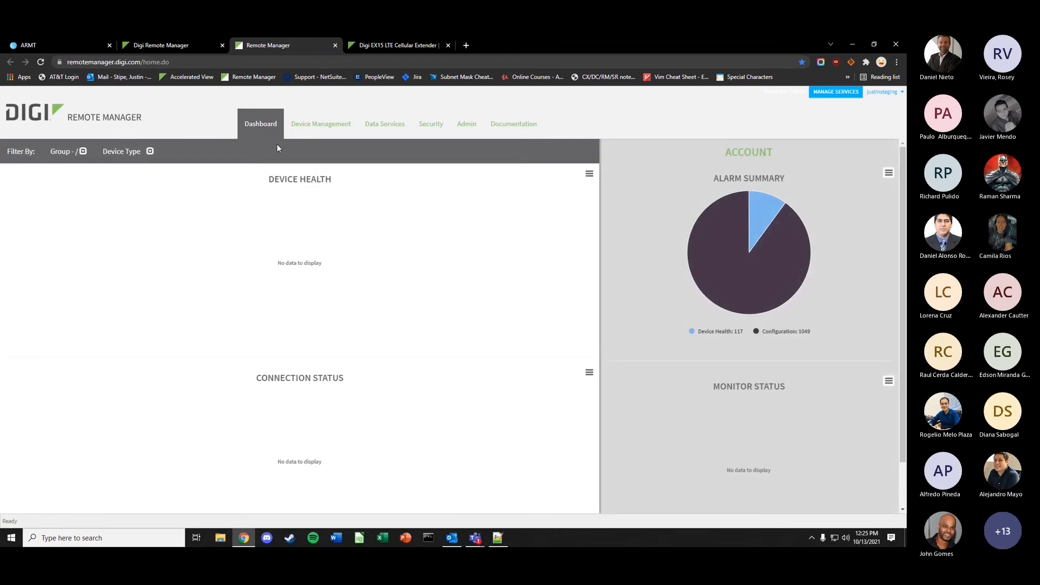
left_click(321, 124)
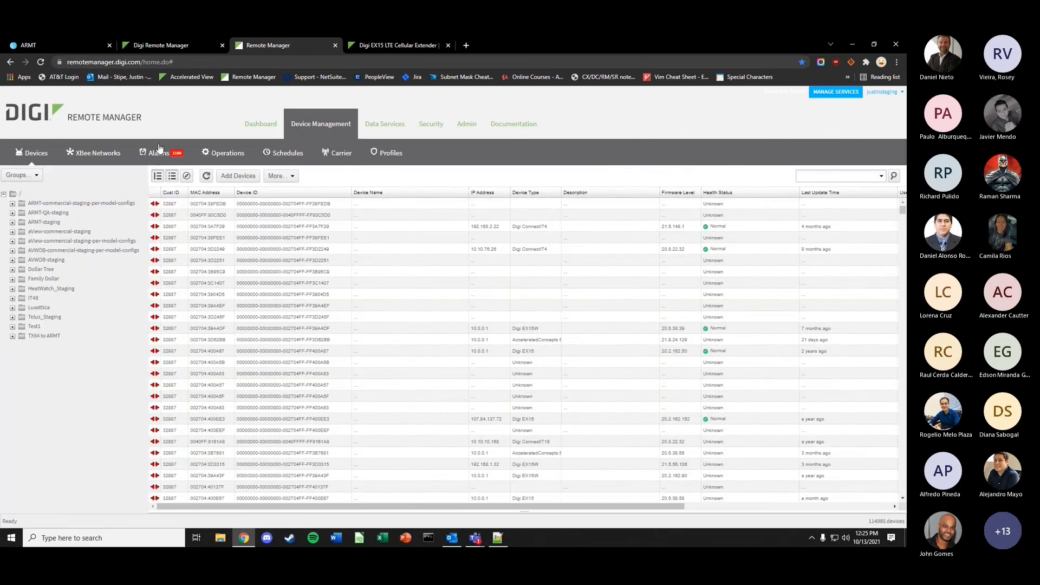
left_click(159, 153)
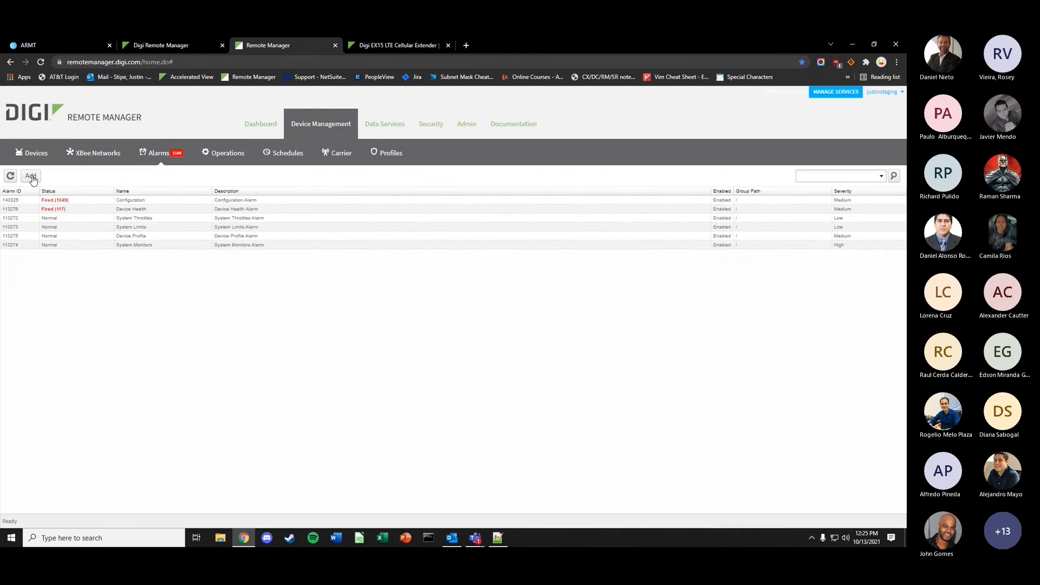
left_click(31, 176)
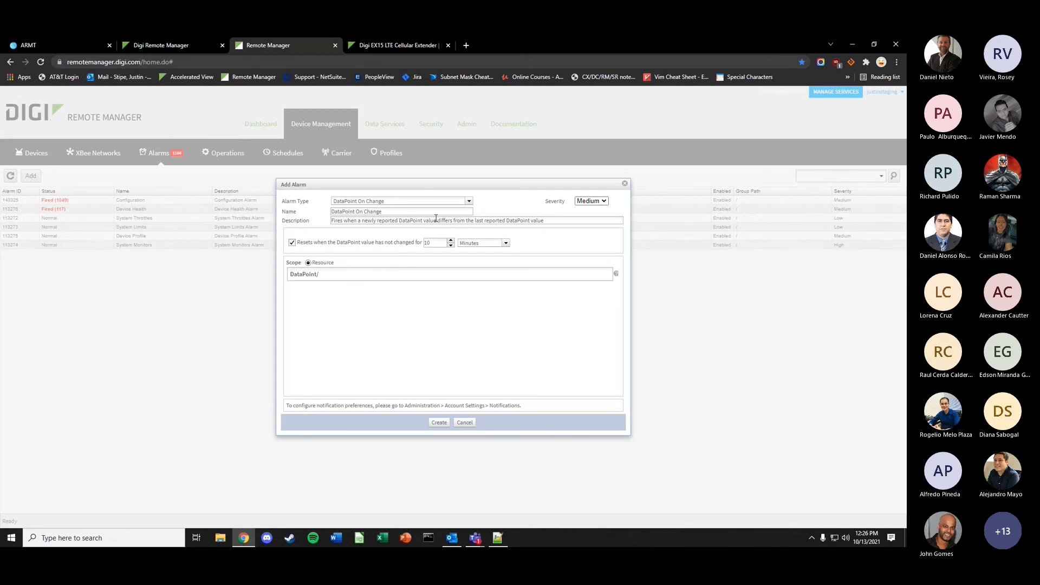
- Try the Device Offline alarm type with a 6-minute reconnect window, then Device Excessive Disconnects
left_click(451, 201)
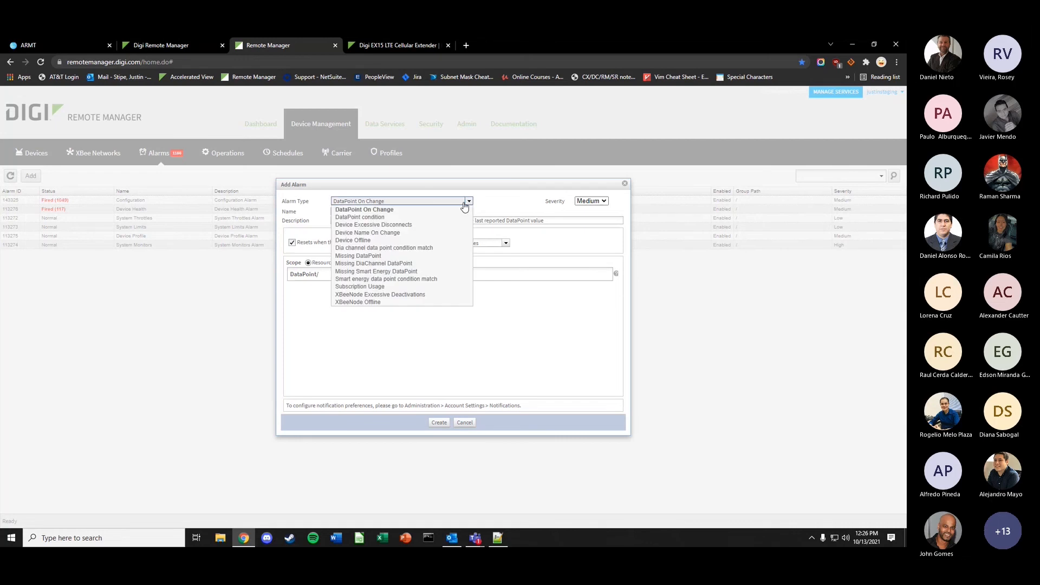
left_click(394, 241)
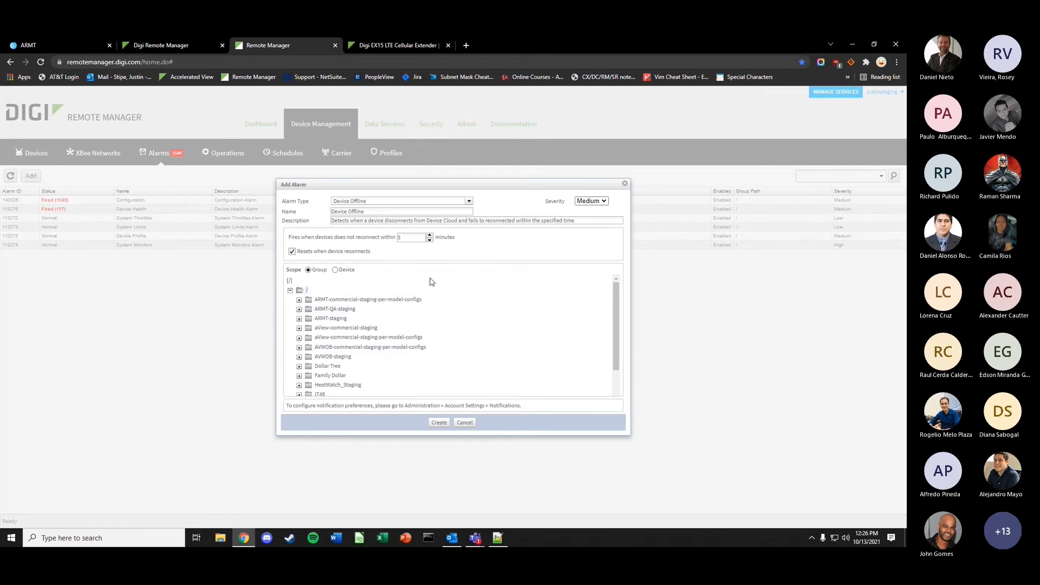
left_click(430, 235)
left_click(467, 201)
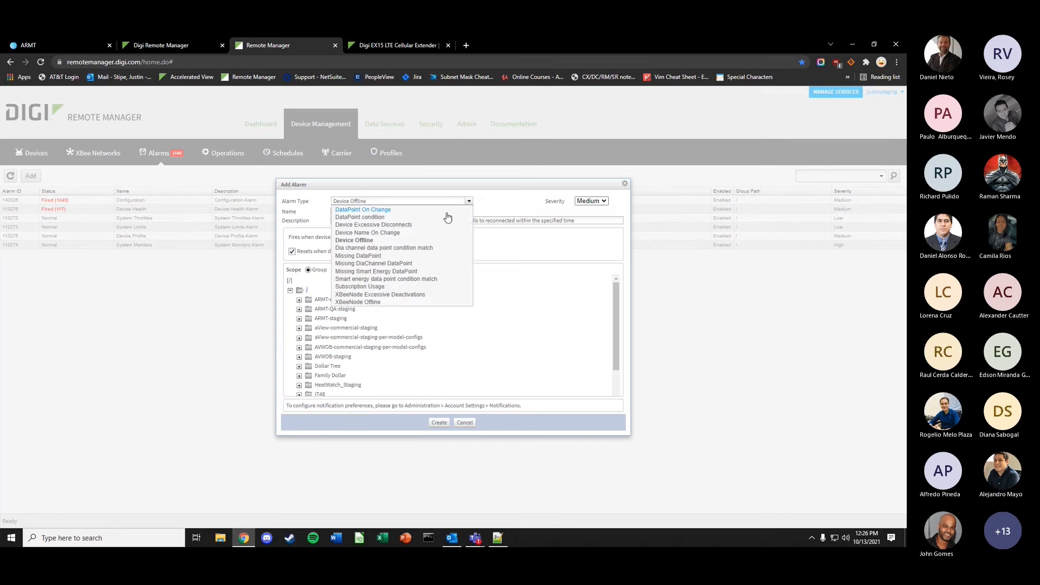
left_click(382, 225)
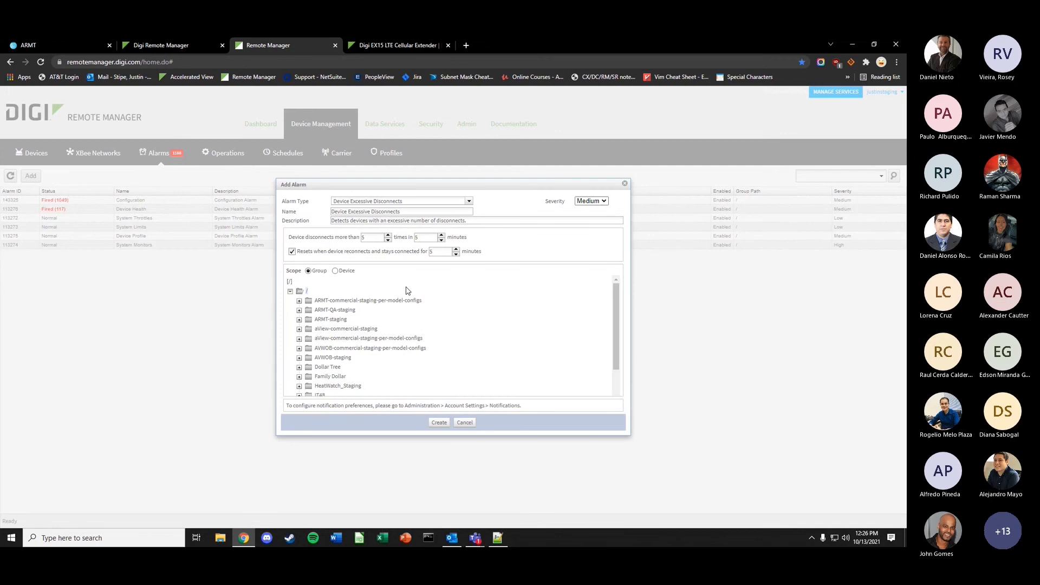
- Switch to a DataPoint condition with fire condition != and reset condition <=, then cancel the alarm
left_click(427, 201)
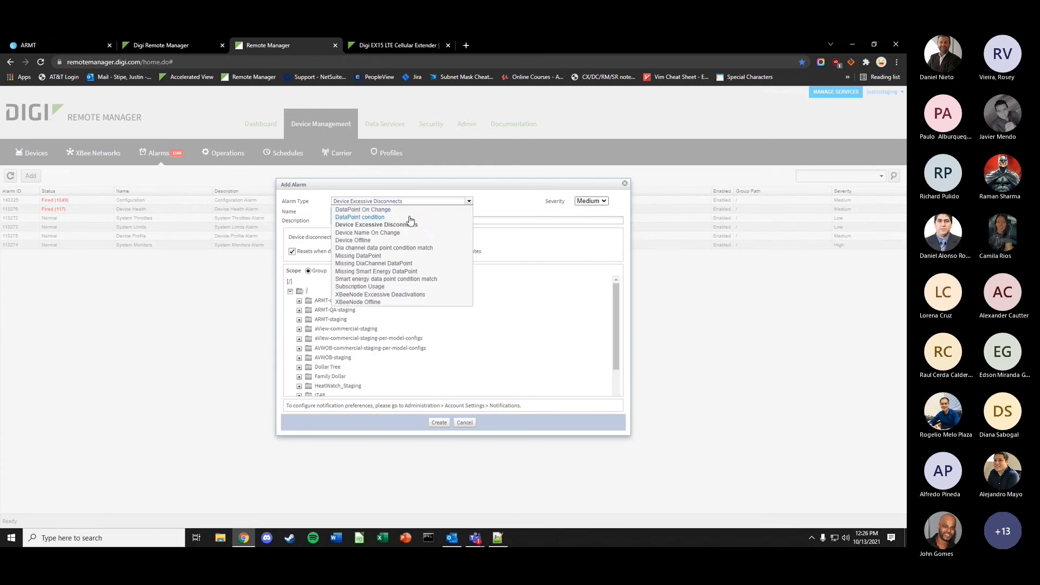
left_click(360, 217)
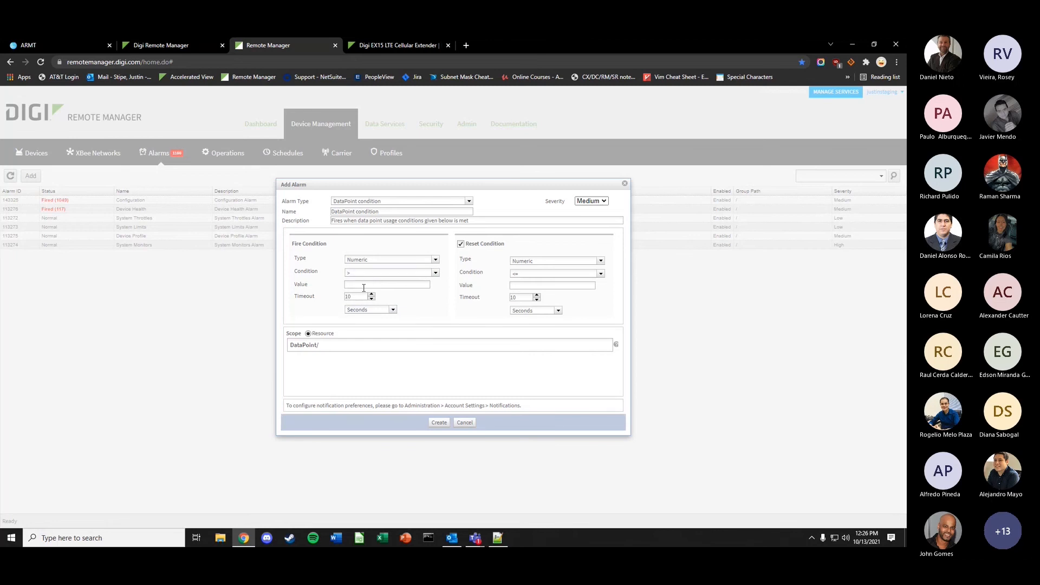
left_click(364, 272)
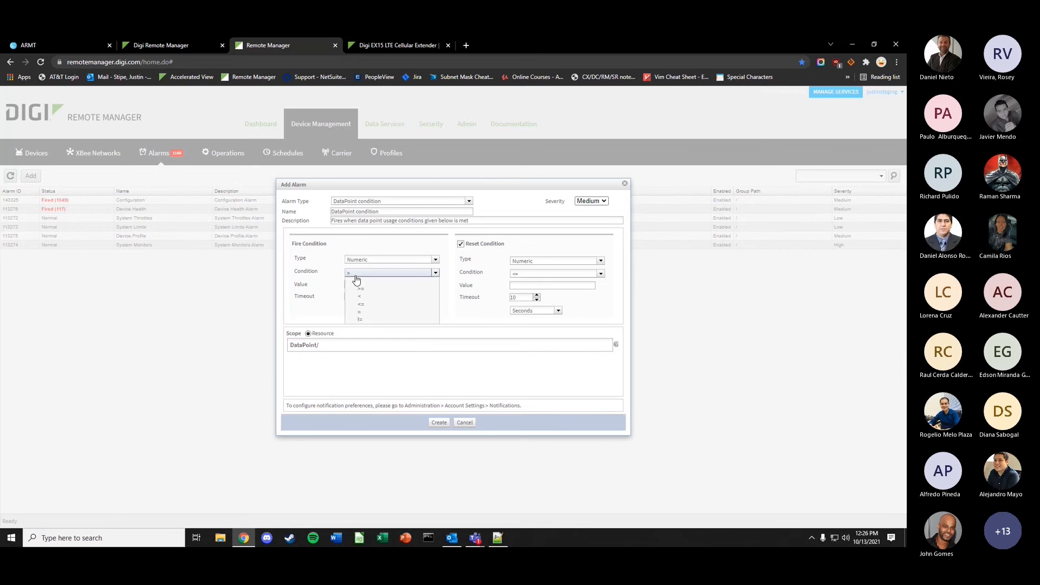
left_click(367, 320)
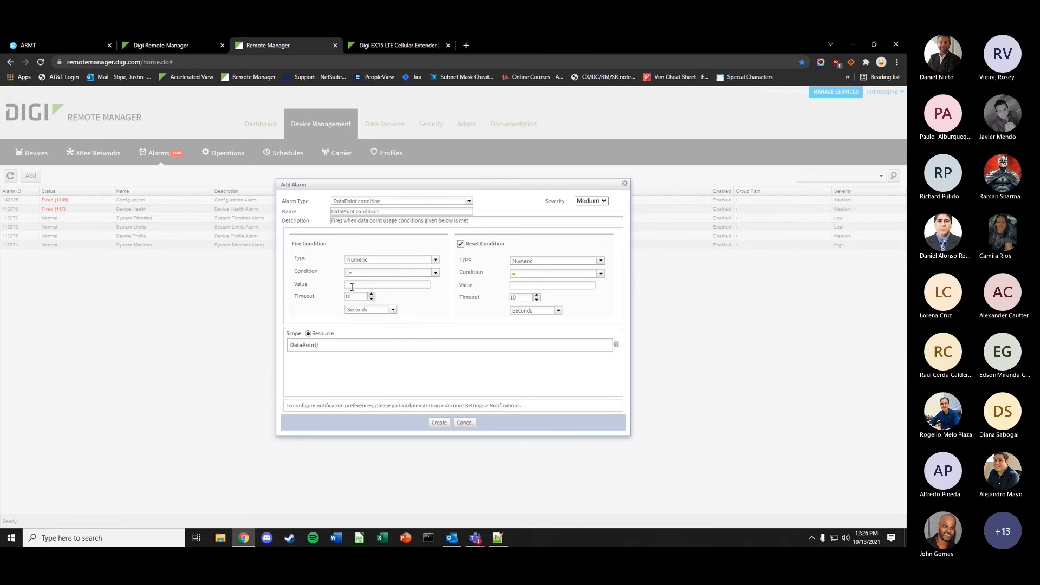
left_click(355, 285)
left_click(540, 281)
left_click(540, 306)
left_click(464, 423)
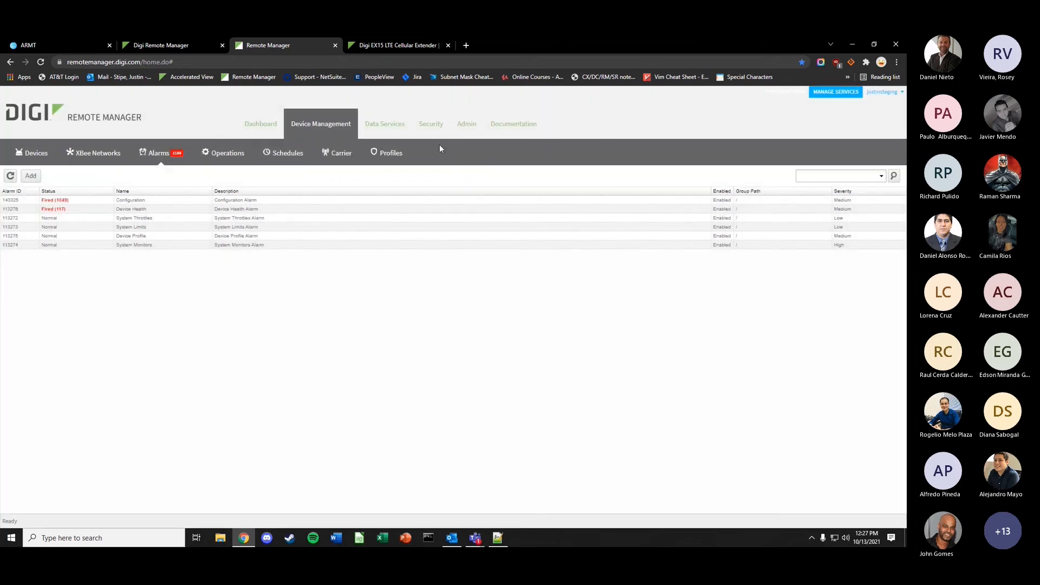
- In Admin notification settings, scope alarms to specific alarms, then back to groups
left_click(466, 125)
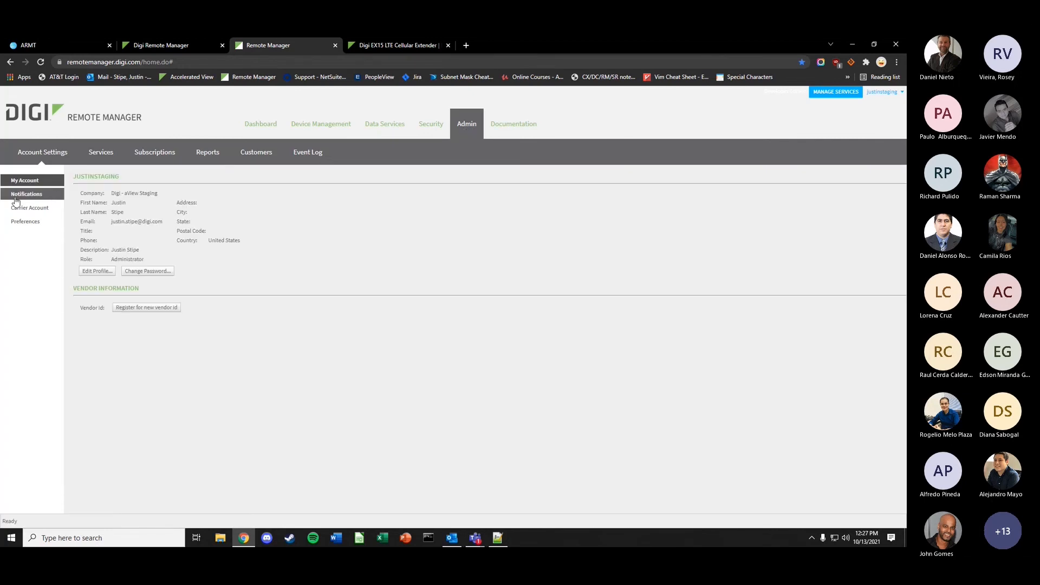
left_click(36, 195)
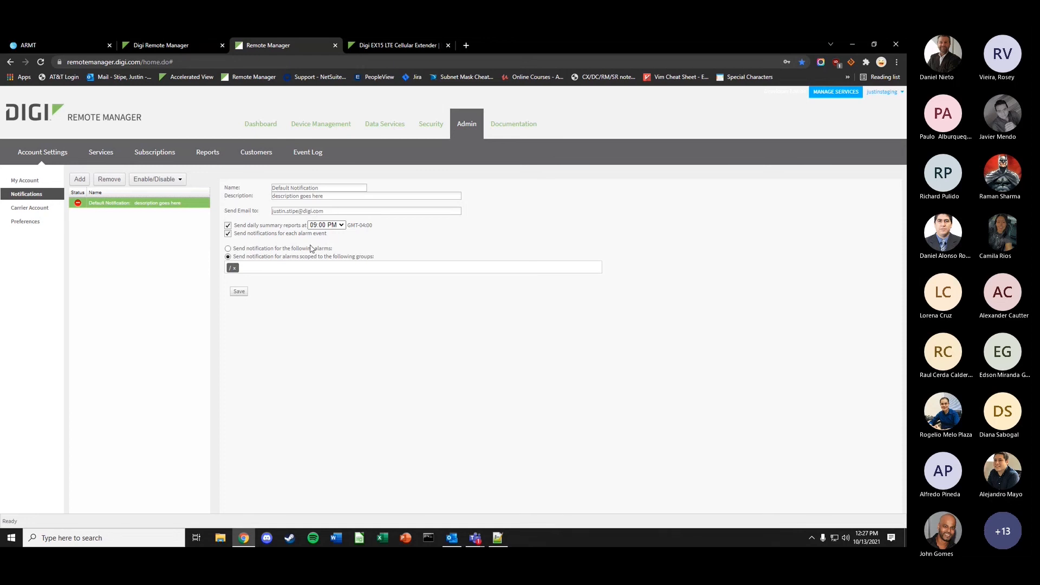
left_click(228, 248)
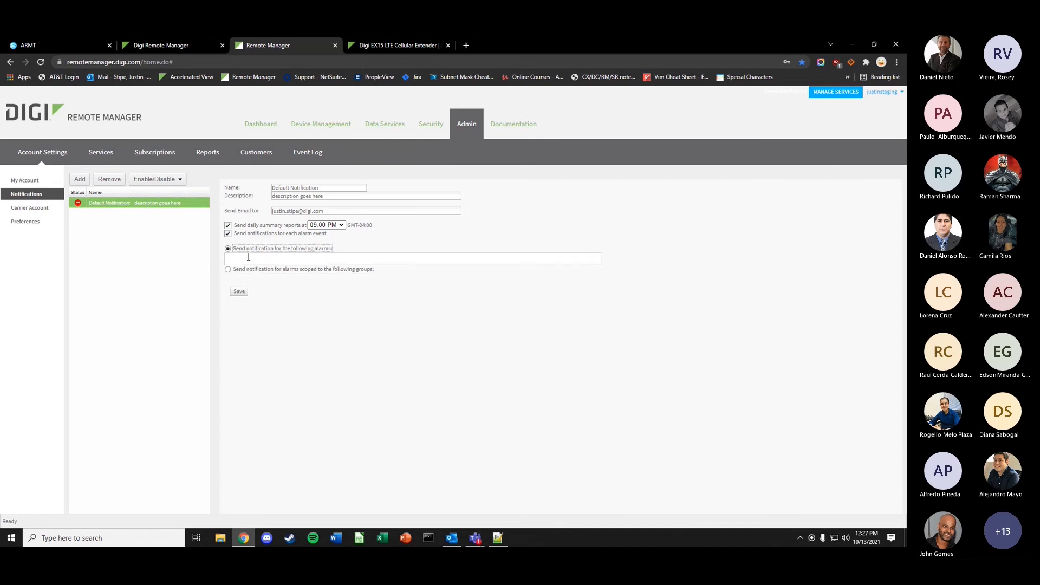
left_click(280, 260)
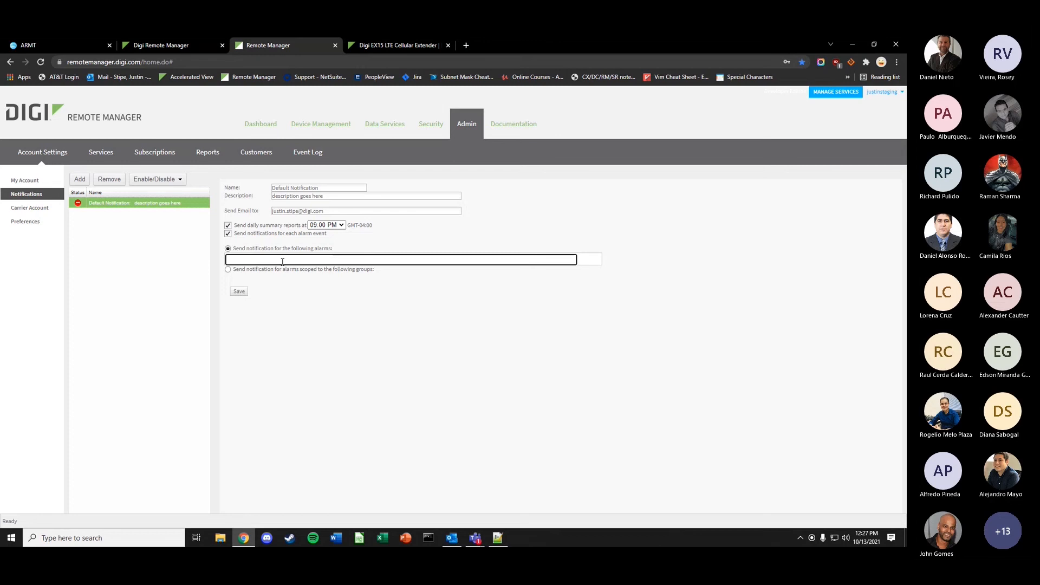
left_click(278, 269)
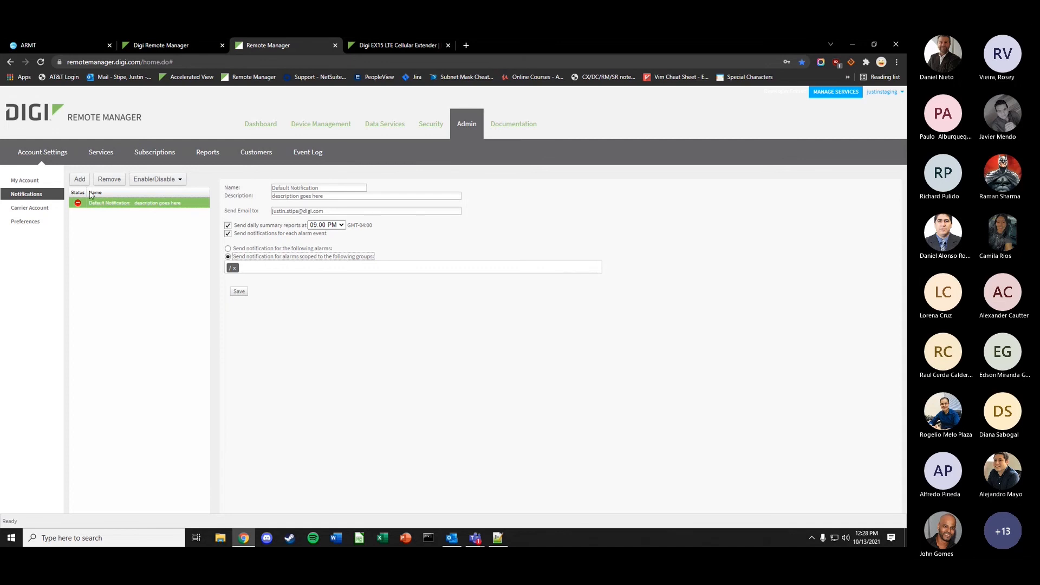
- Toggle the Default Notification disabled, enabled and disabled again, then return to the newer interface
left_click(106, 205)
left_click(169, 180)
left_click(147, 200)
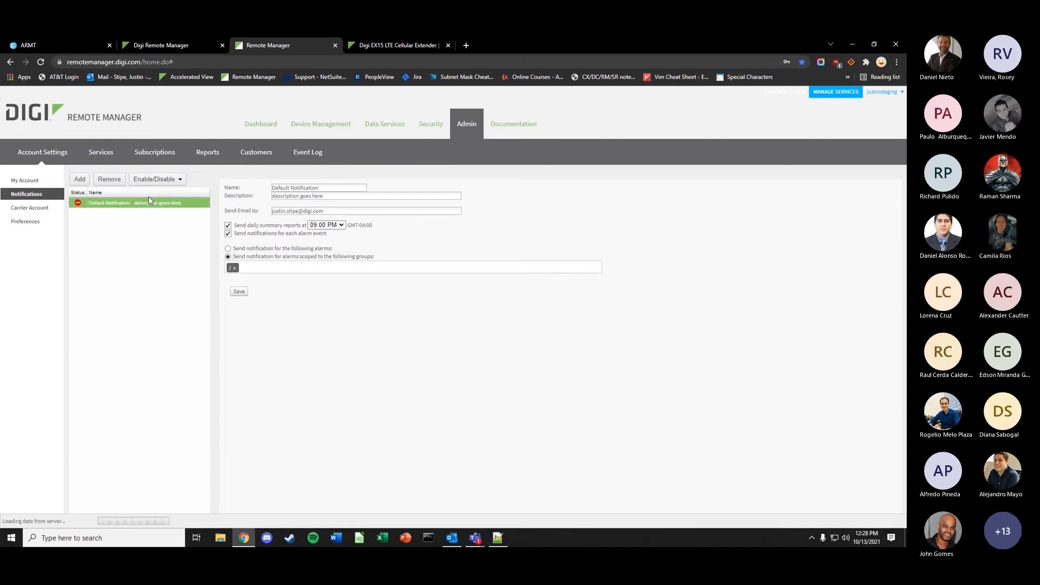
left_click(156, 179)
left_click(154, 191)
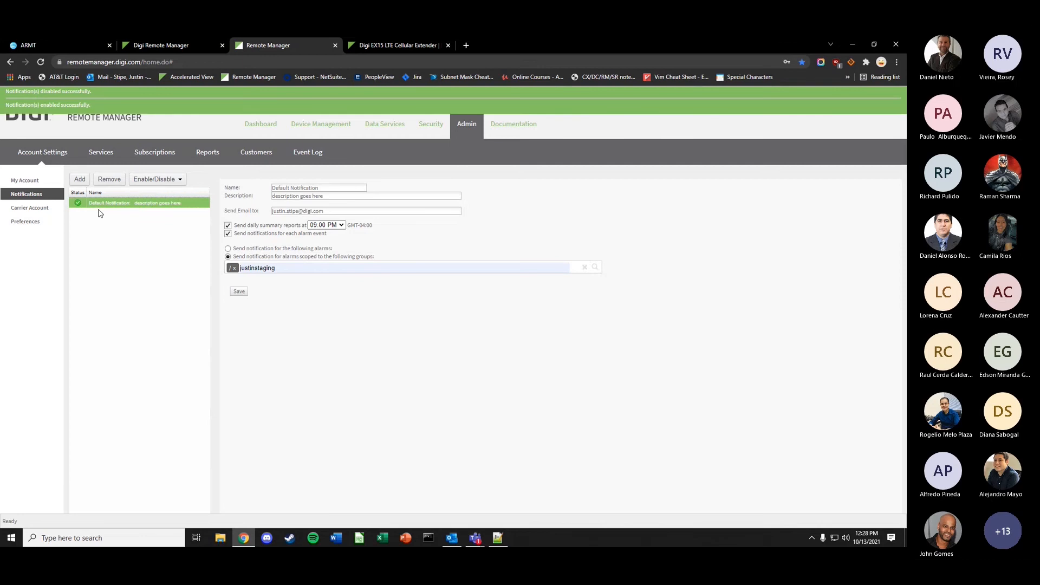
left_click(165, 180)
left_click(159, 199)
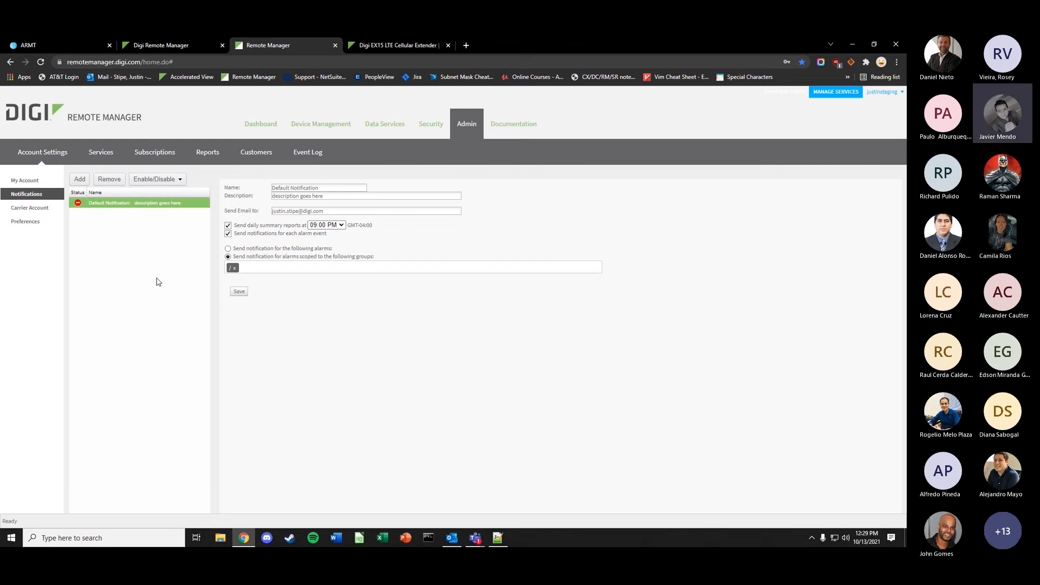
left_click(156, 47)
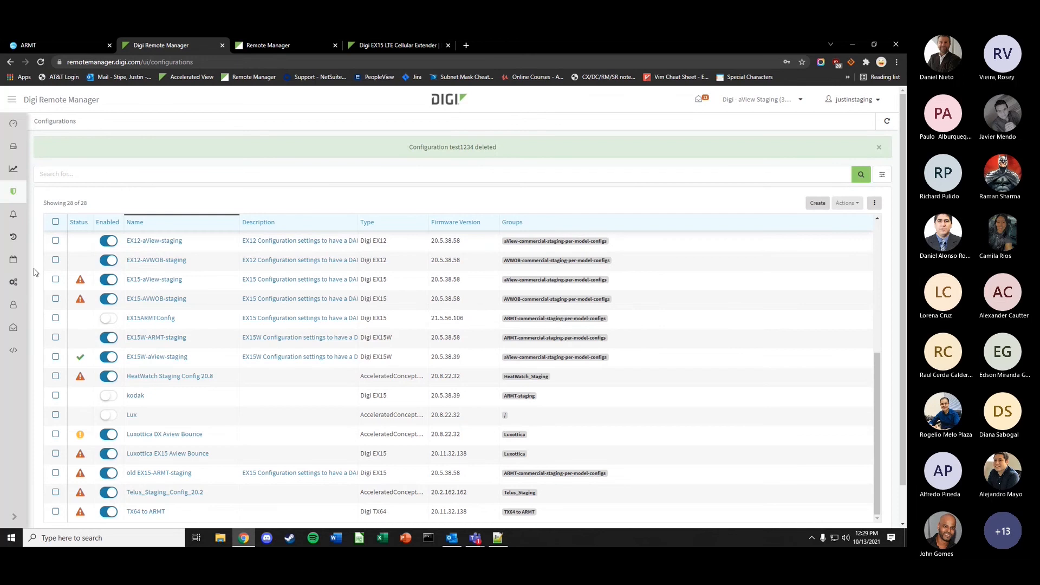
- Go to the empty Automations list and start a new automation with Create
left_click(13, 282)
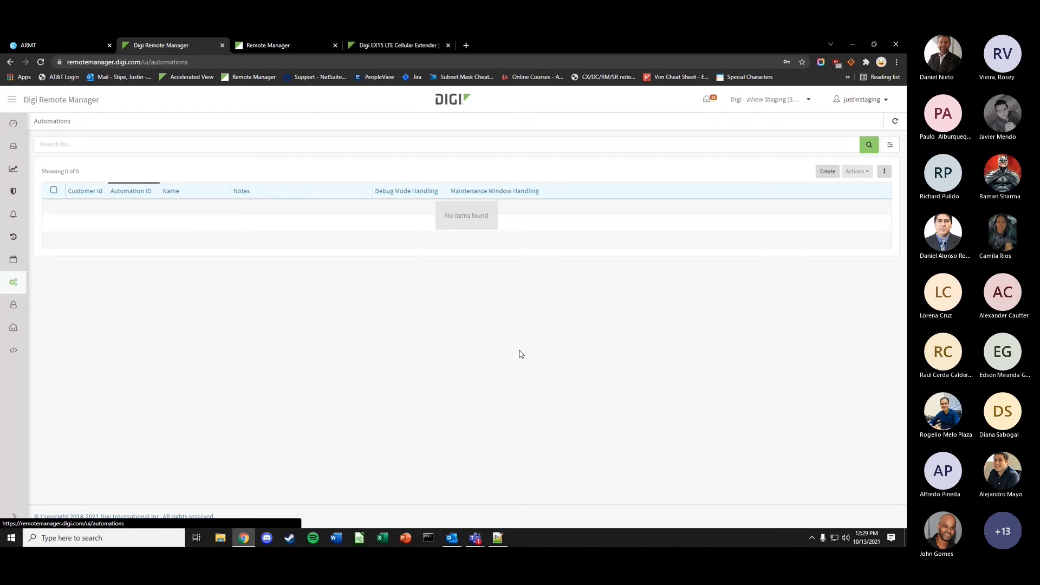
left_click(827, 172)
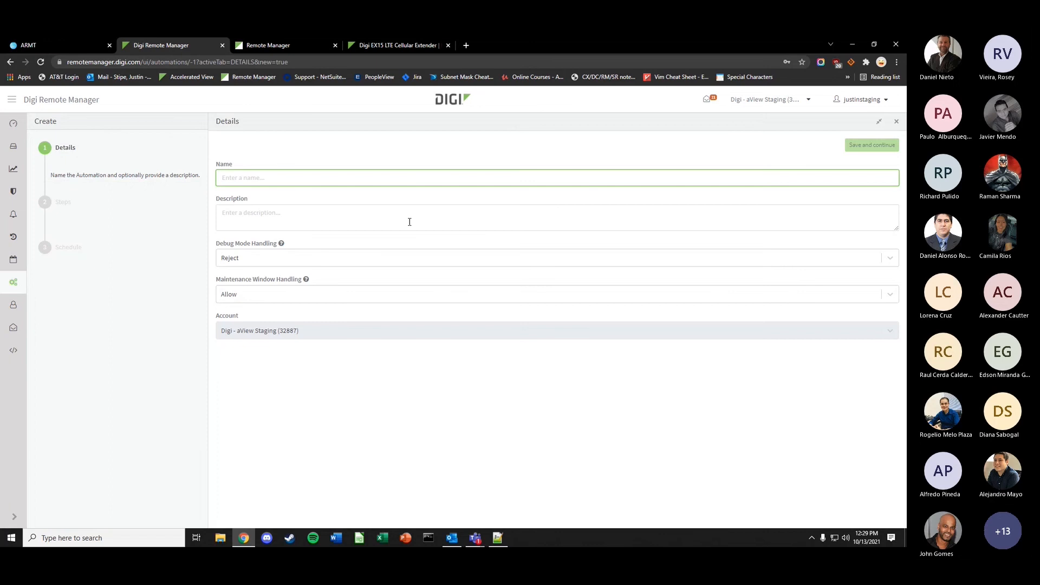
- Name the automation 'test' and replace the default Ping step with a Device Properties step
type("test")
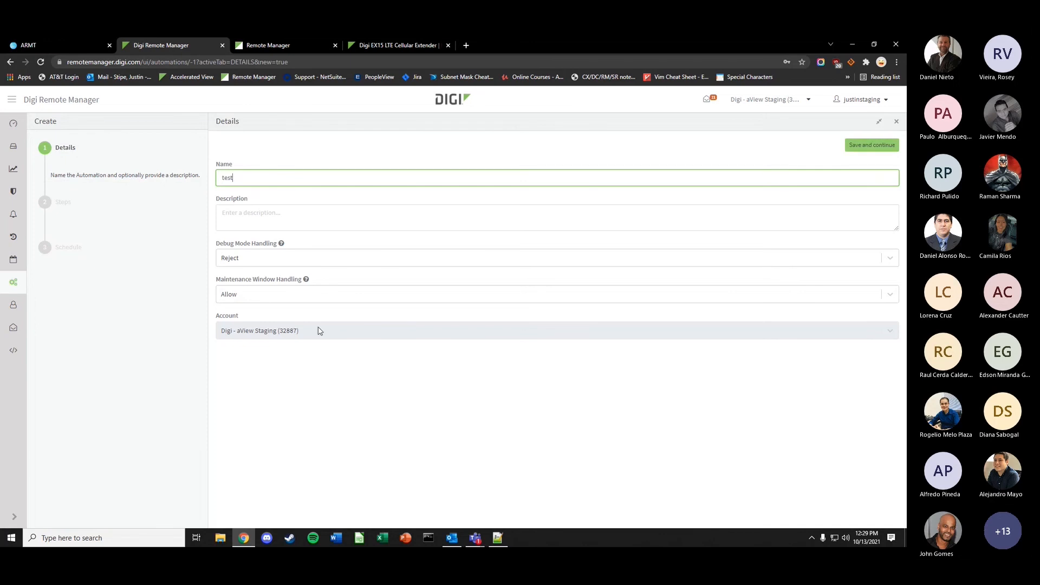
left_click(872, 145)
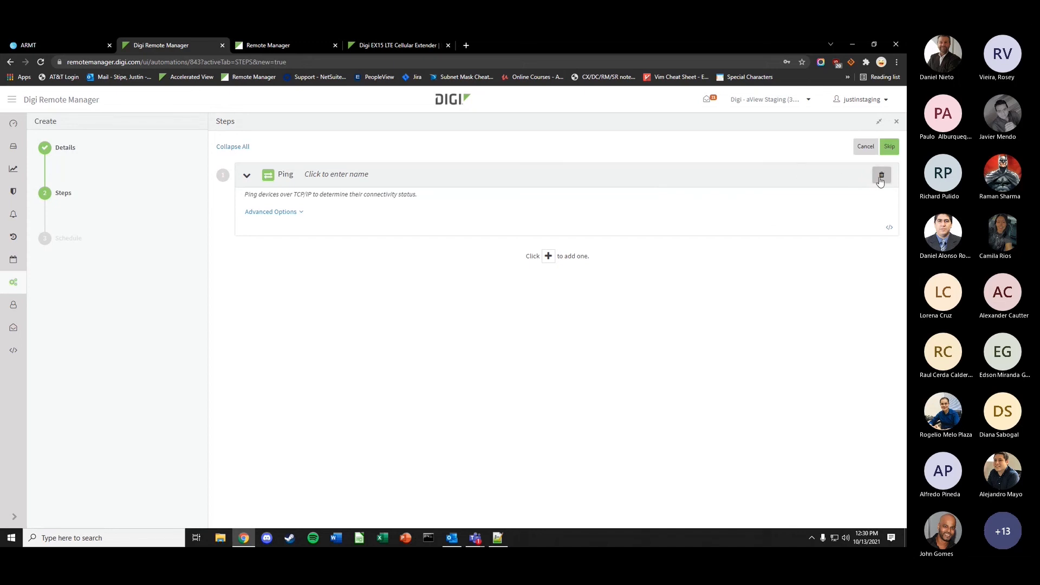
left_click(880, 179)
left_click(549, 171)
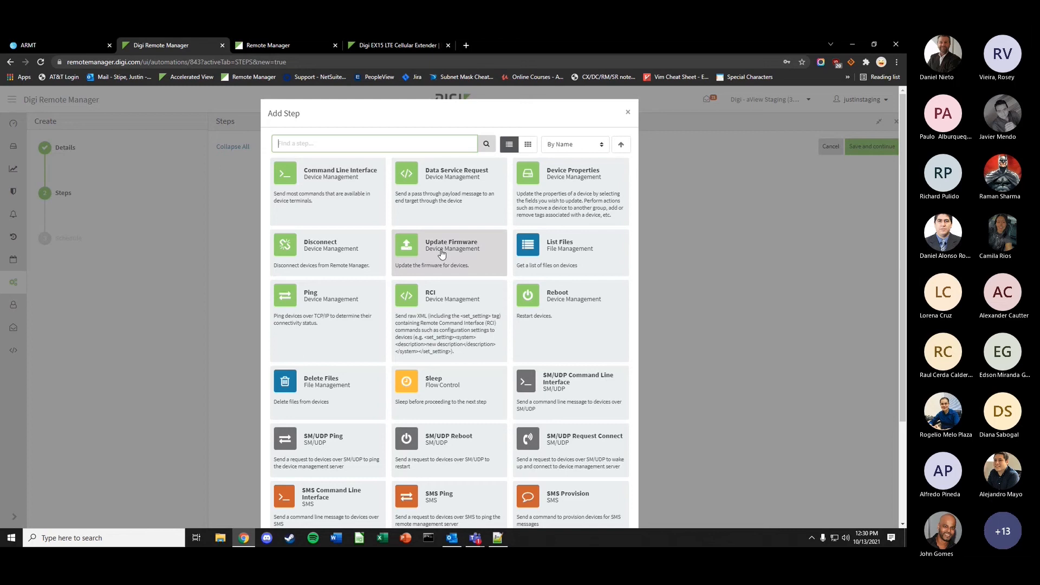
left_click(564, 196)
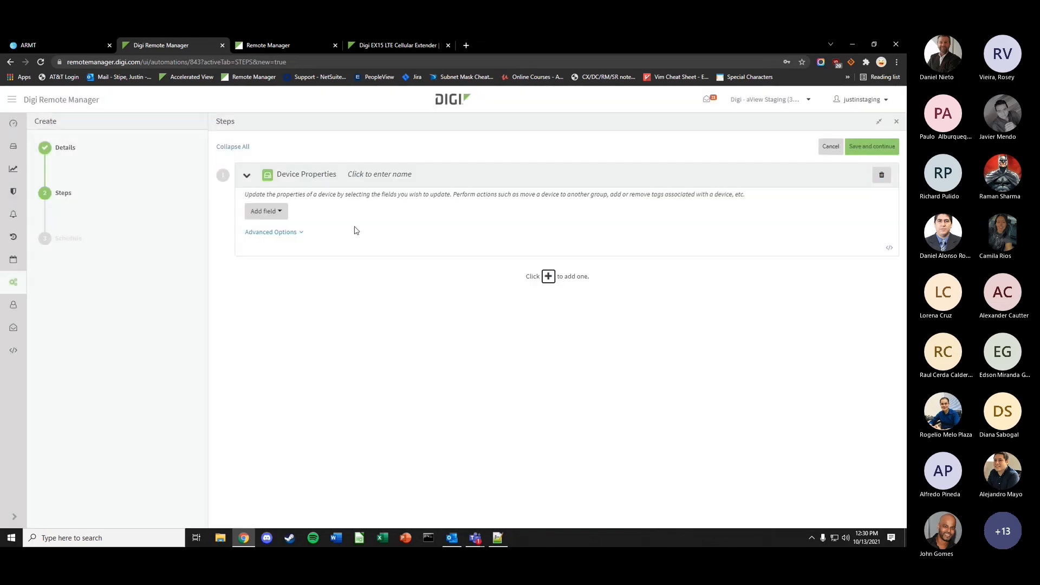
- Give the Device Properties step a Move to group field set to Test1 and continue
left_click(285, 215)
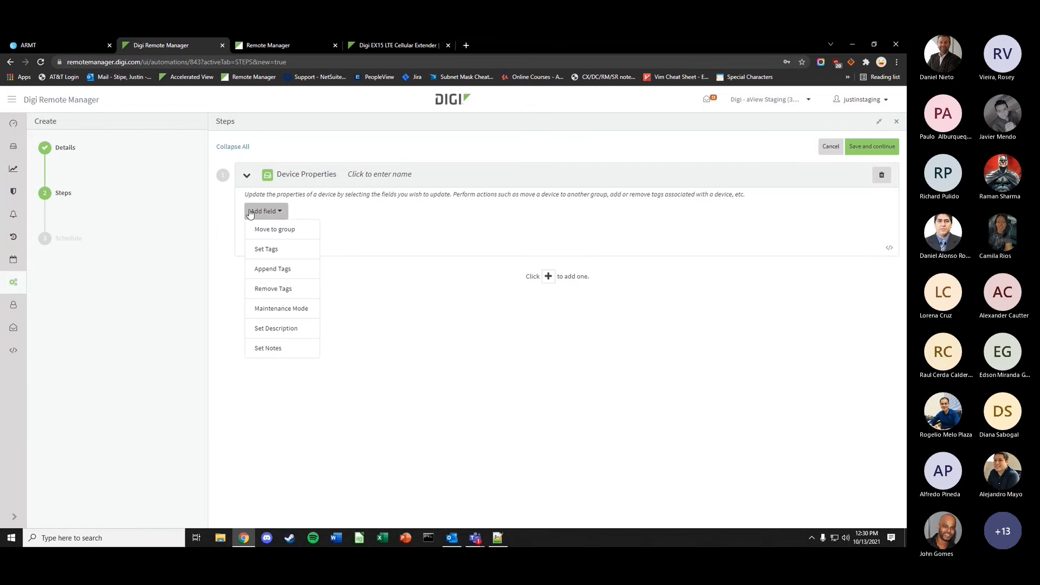
left_click(285, 230)
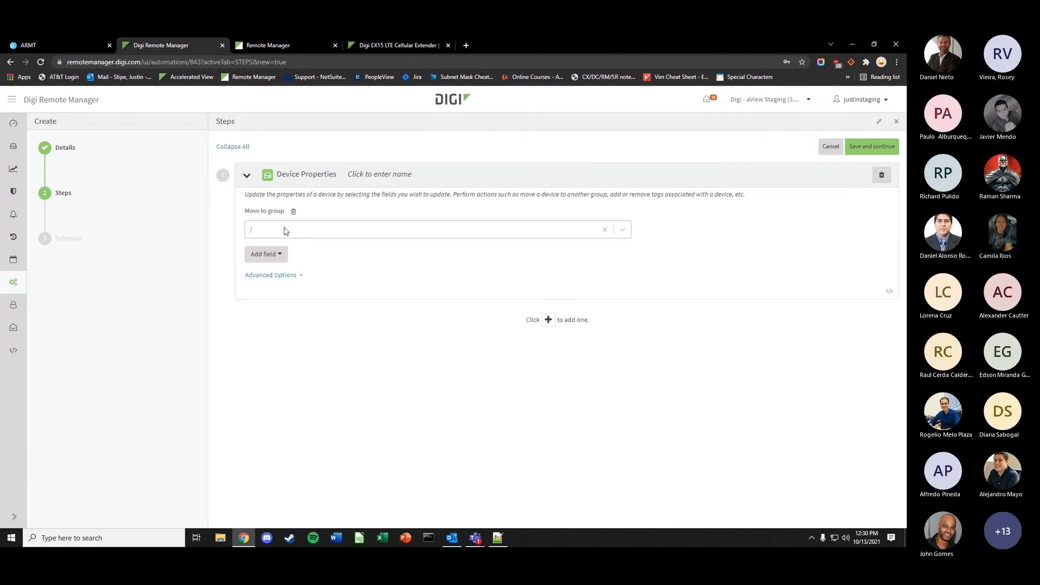
left_click(286, 231)
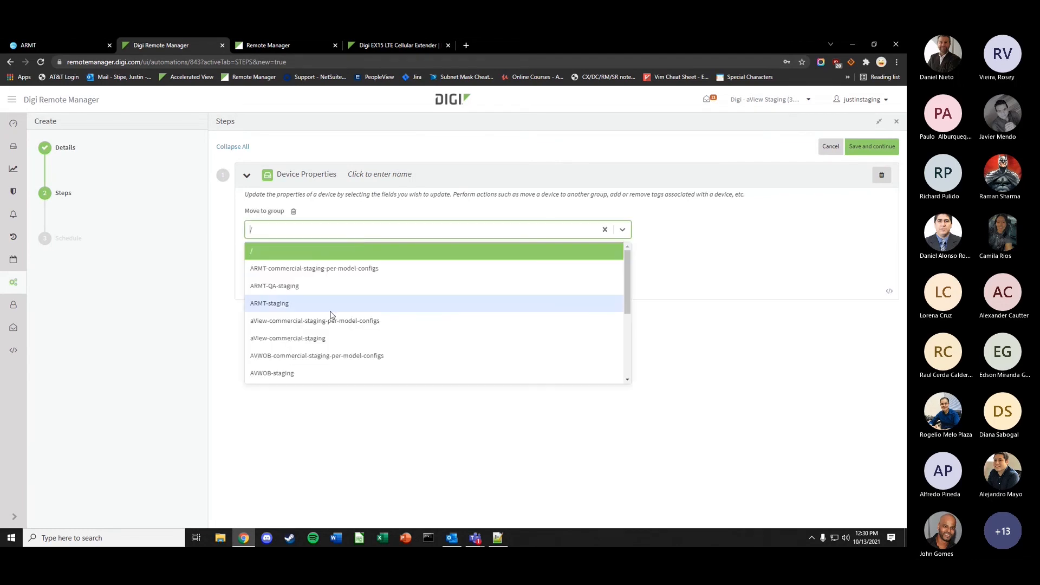
scroll(327, 315, "down", 5)
left_click(302, 360)
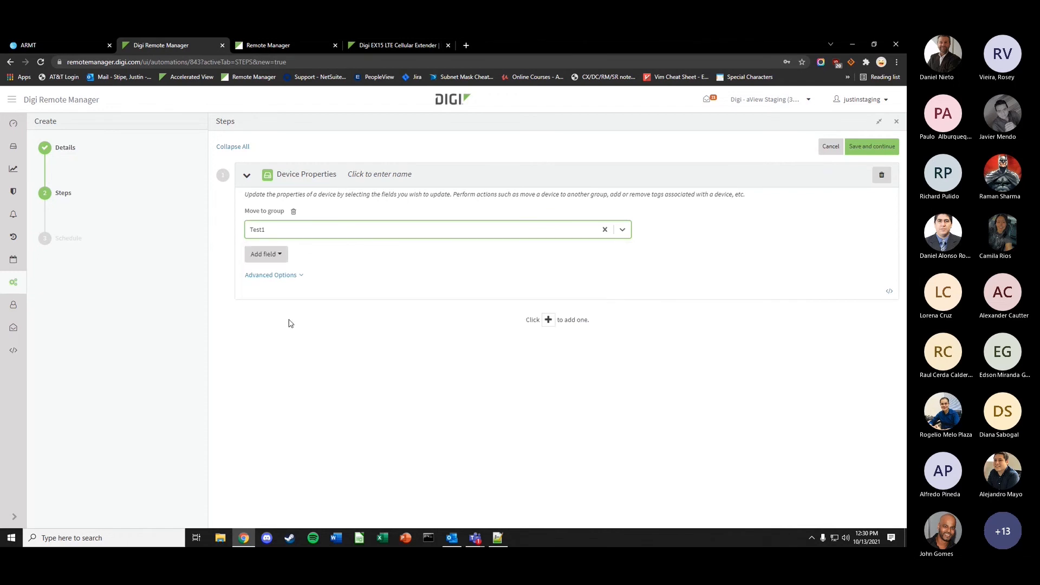
left_click(872, 148)
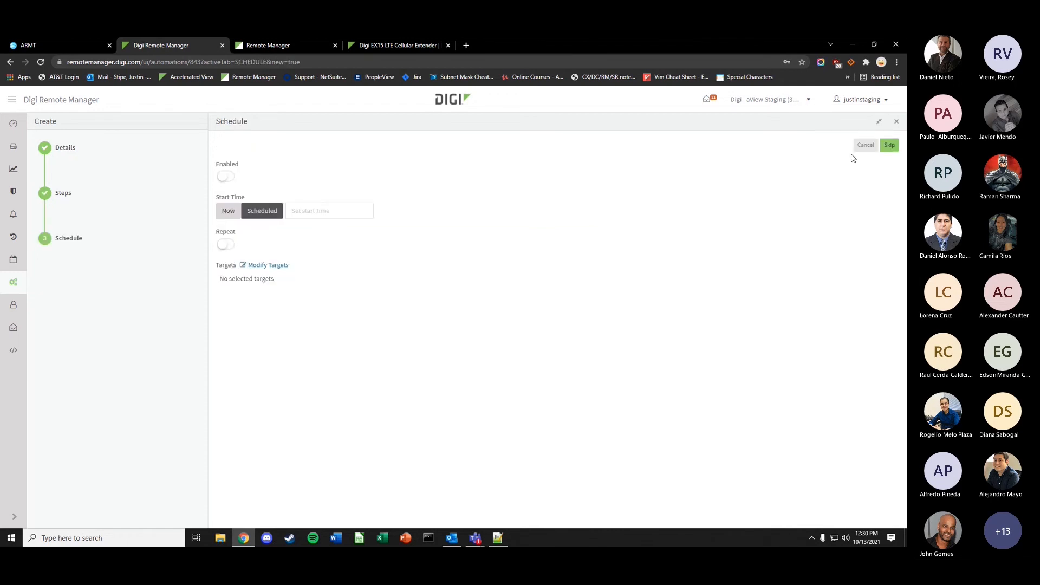
- Enable the automation with a scheduled start, initially at 1:15 PM today
left_click(226, 176)
left_click(228, 211)
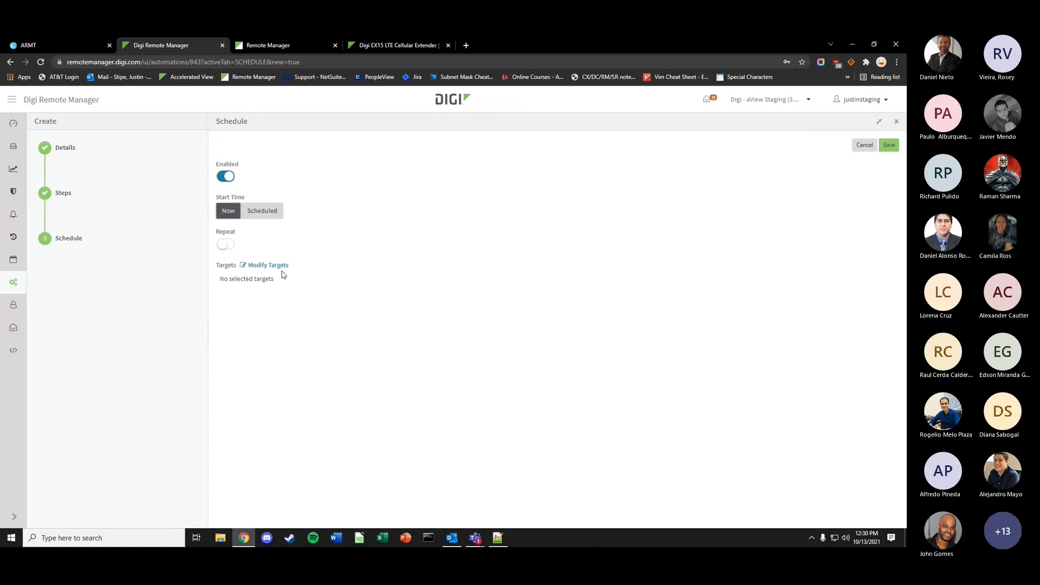
left_click(262, 210)
left_click(325, 210)
left_click(453, 248)
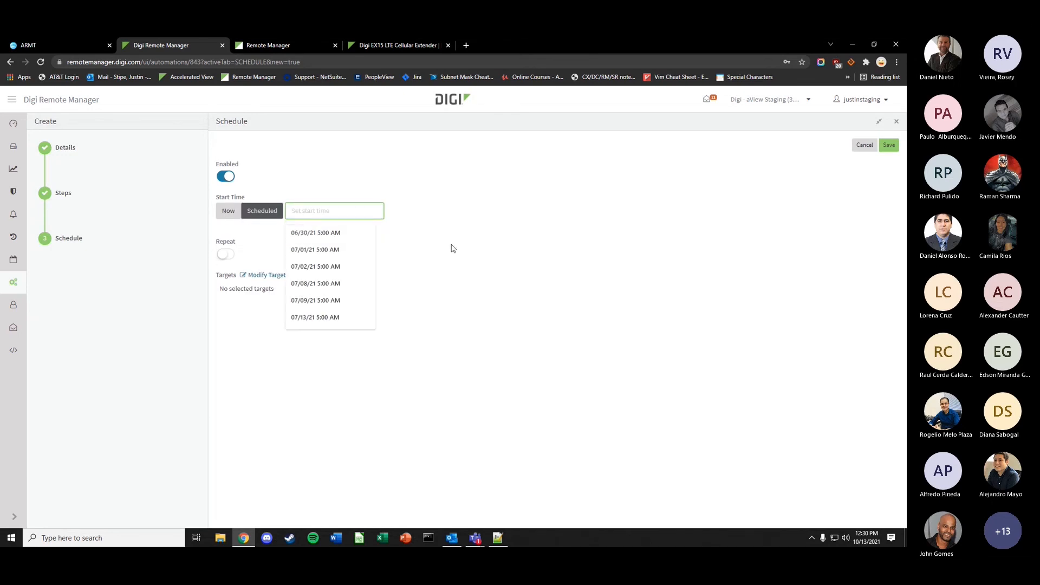
left_click(335, 213)
left_click(395, 339)
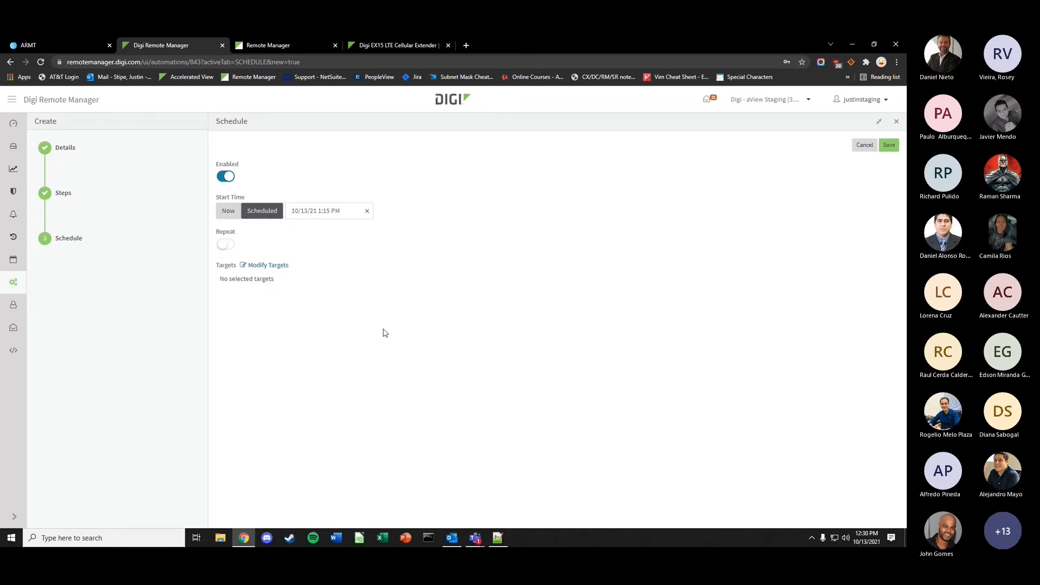
- Change the scheduled start to 11/11/21 at 9:30 AM and bring up target selection
left_click(323, 211)
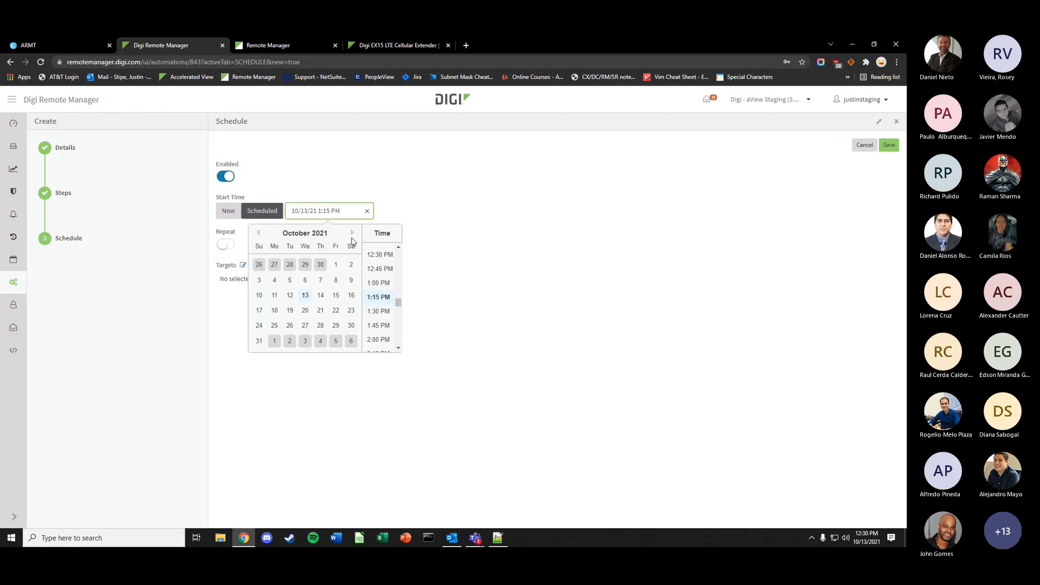
left_click(352, 232)
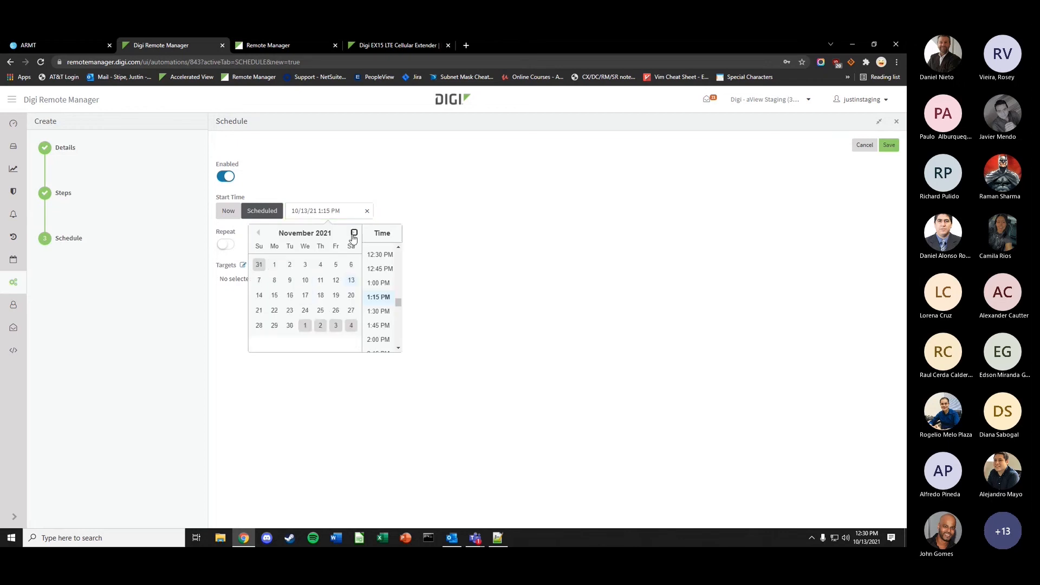
left_click(398, 247)
left_click(386, 259)
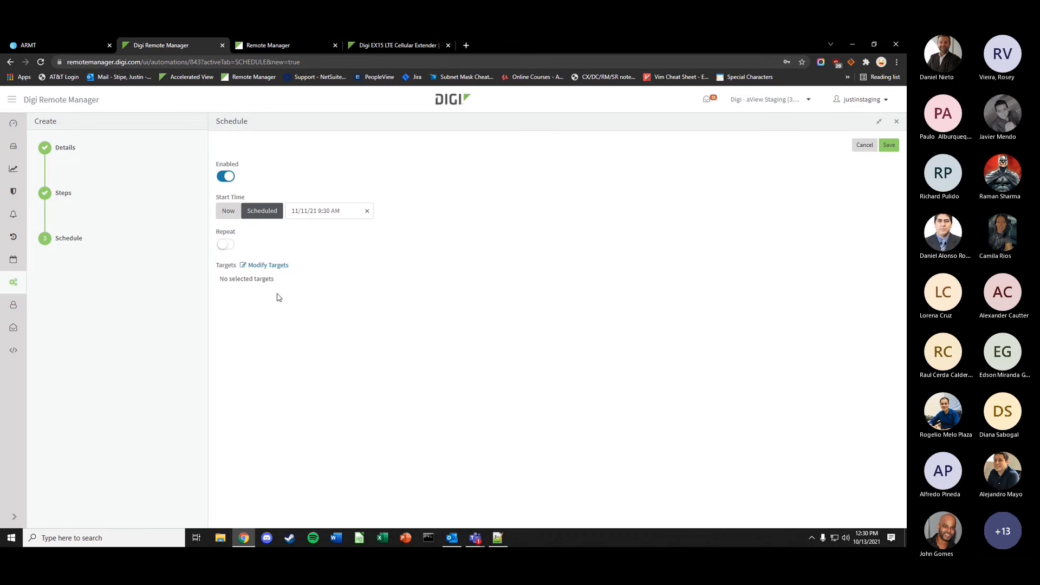
left_click(275, 266)
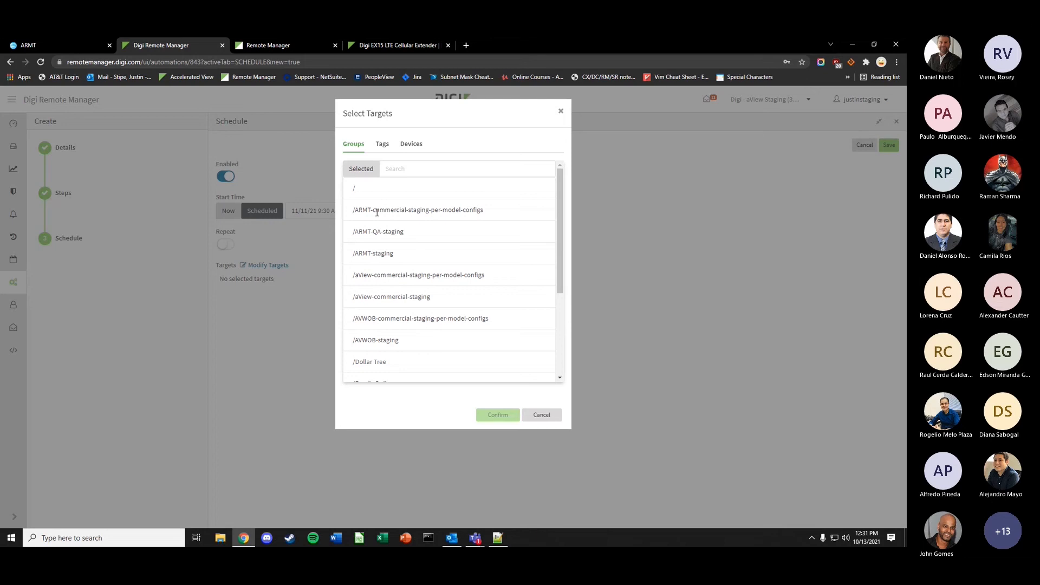
- Select the Telus_Staging, HeatWatch_Staging, Dollar Tree and AVWOB target groups, then clear them
scroll(392, 348, "down", 5)
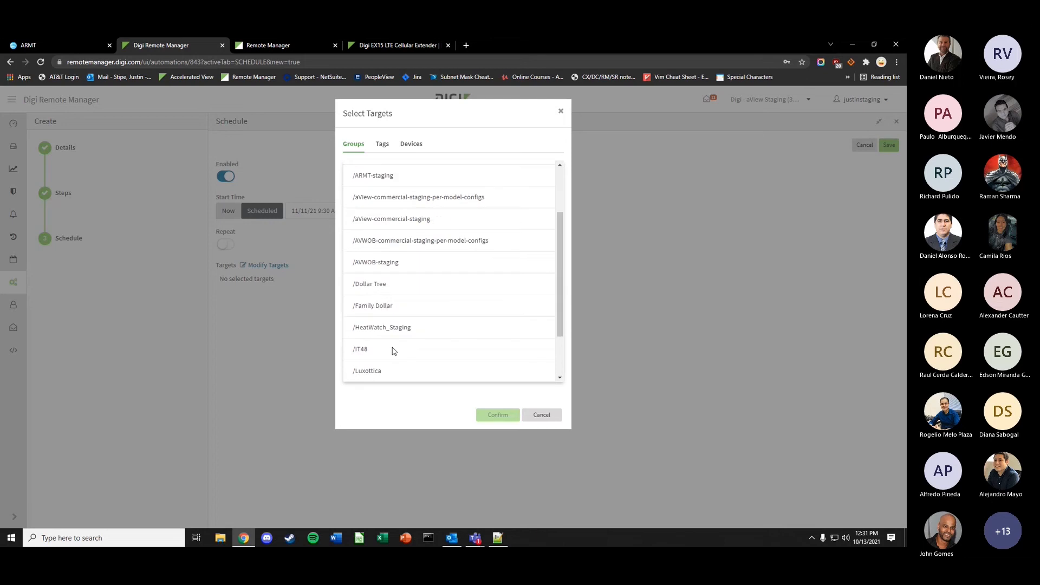
left_click(395, 330)
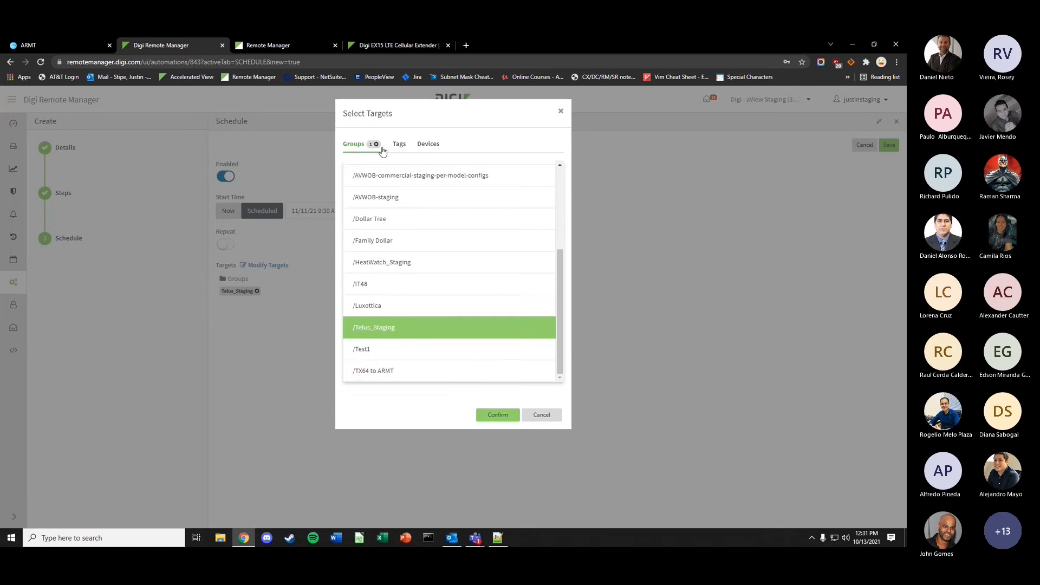
left_click(391, 263)
left_click(402, 219)
left_click(412, 175)
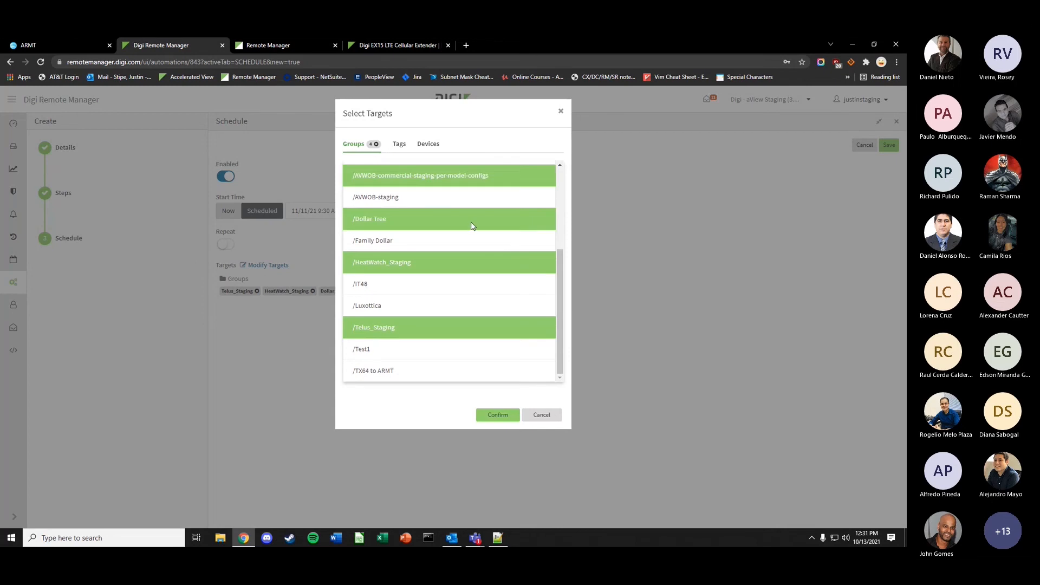
left_click(376, 144)
- Select tags 196, 349, 39 Primary and 395 as targets, then clear them
left_click(382, 144)
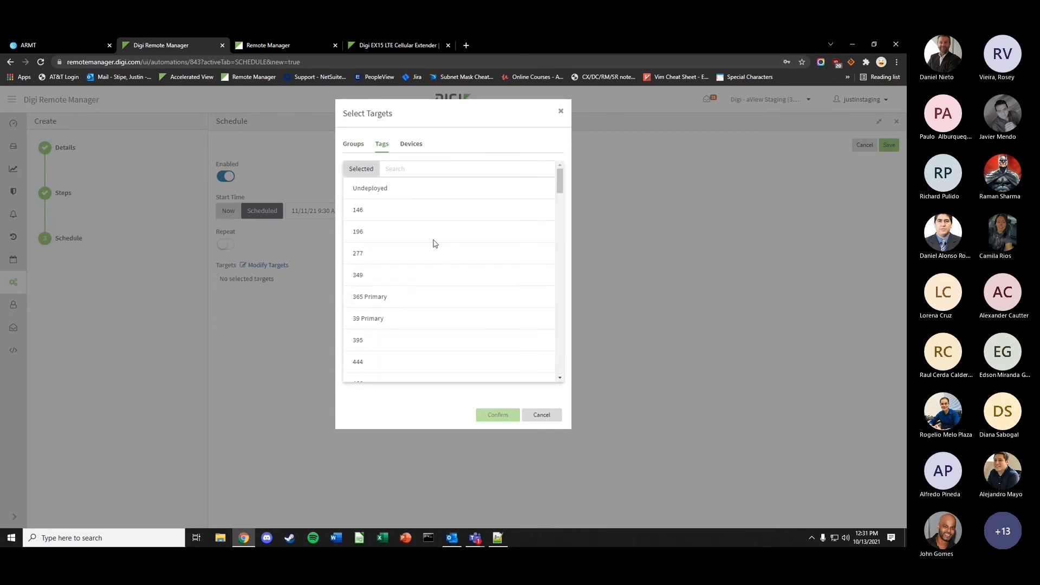
left_click(413, 239)
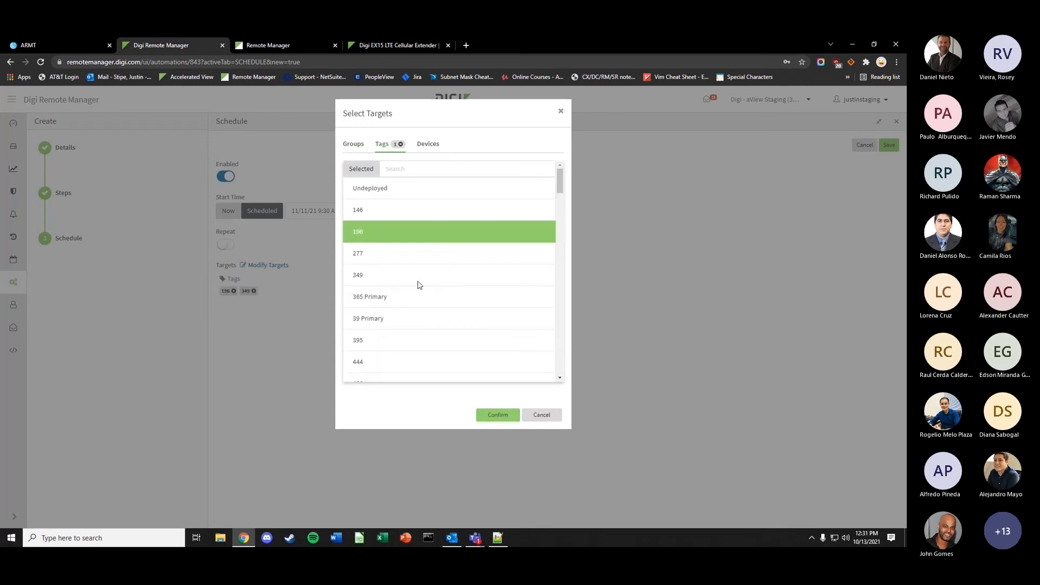
left_click(418, 276)
left_click(422, 319)
left_click(423, 340)
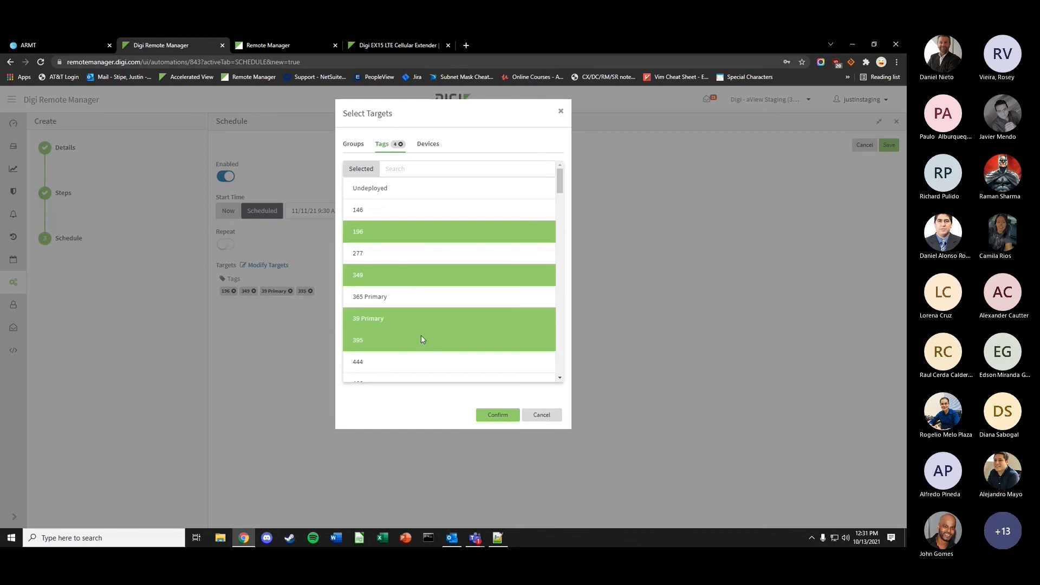
left_click(401, 145)
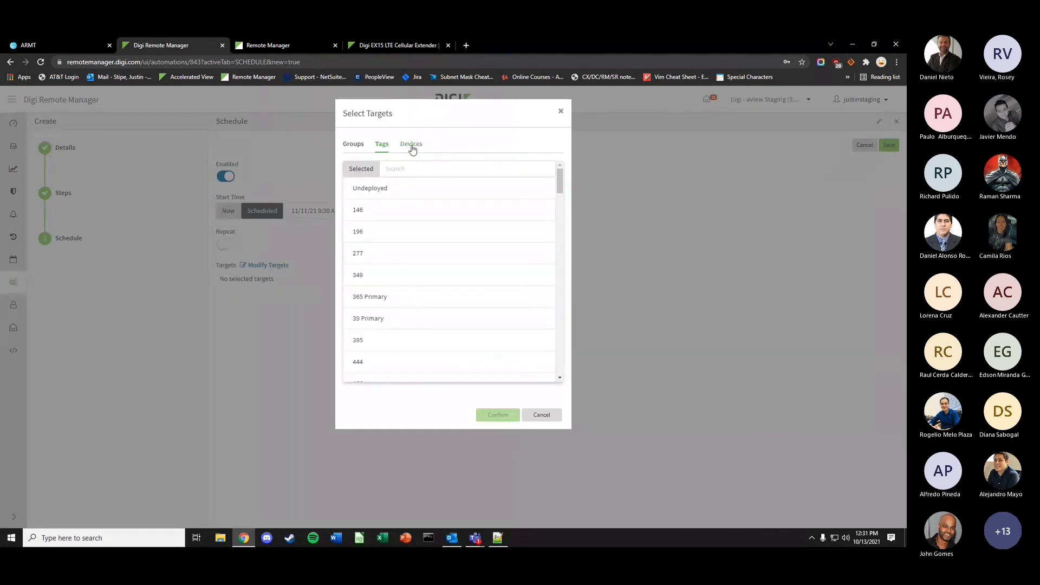
- Confirm devices ending FF010404, FF010850, FF0108B1 and FF010042 as the targets
left_click(413, 145)
left_click(433, 288)
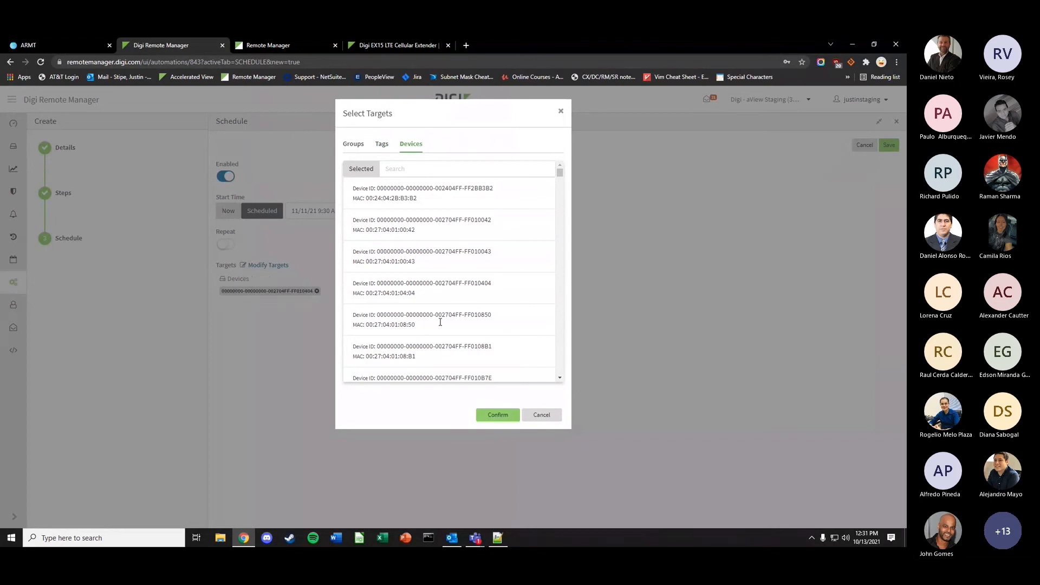
left_click(430, 320)
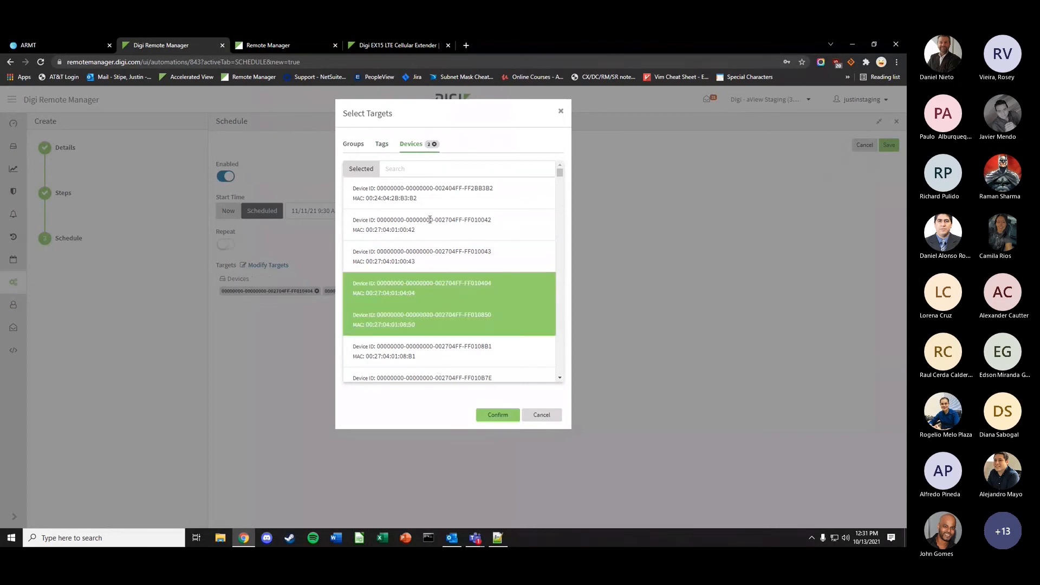
left_click(431, 351)
left_click(430, 220)
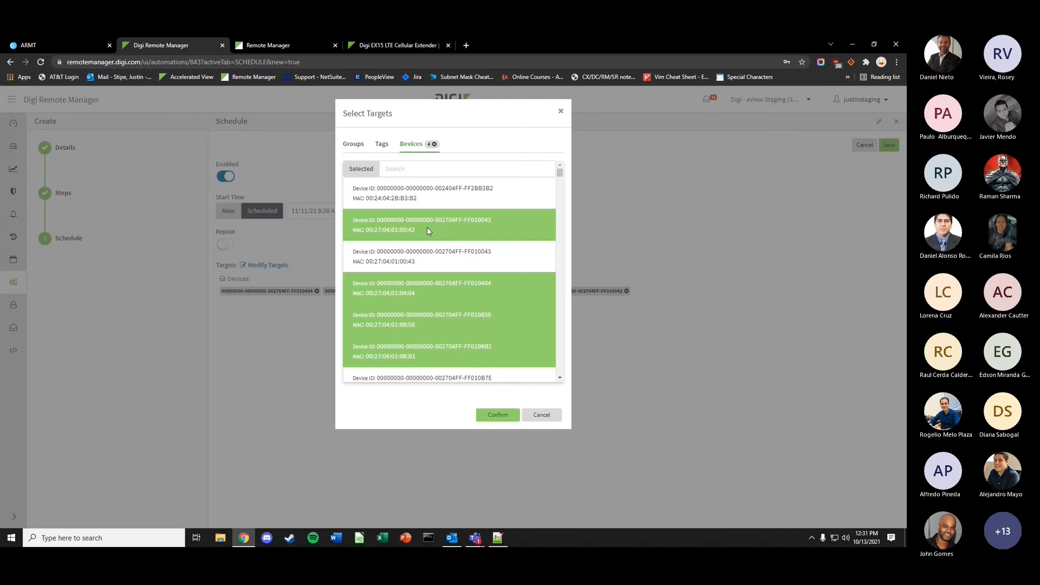
left_click(498, 415)
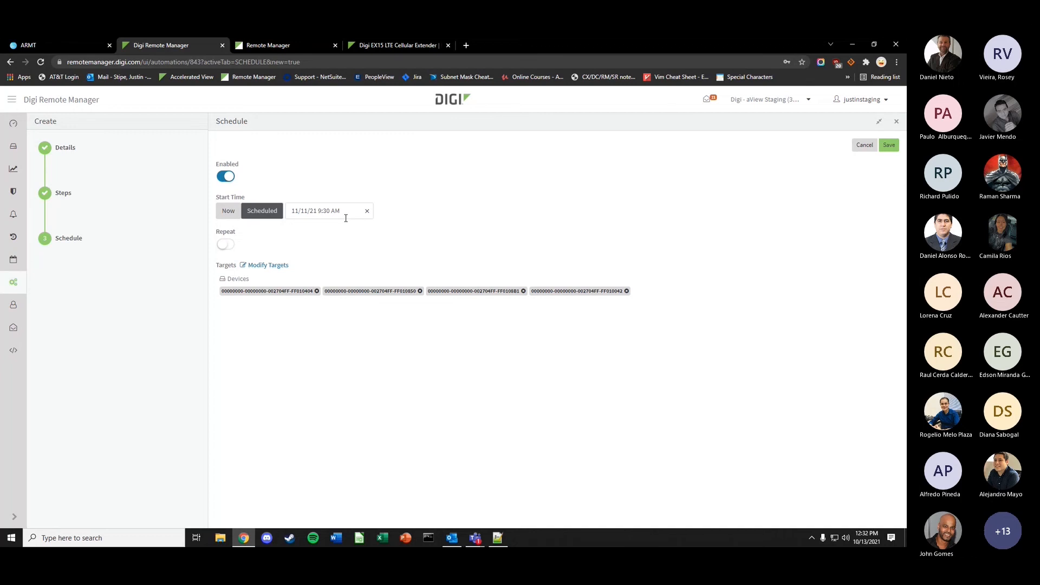
- Discard the unsaved automation schedule and select the 'test' automation in the list
left_click(897, 122)
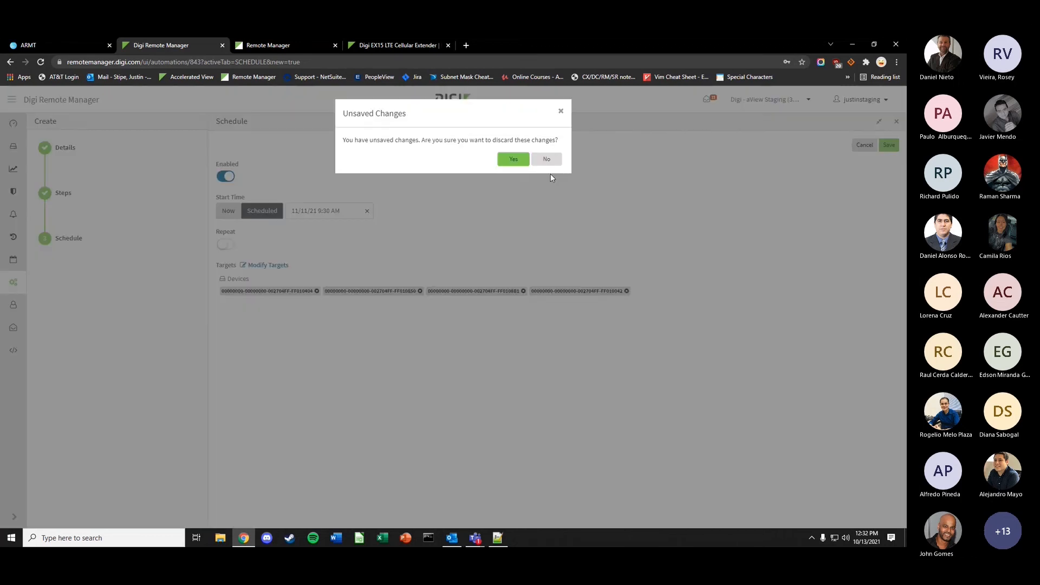
left_click(509, 162)
left_click(55, 206)
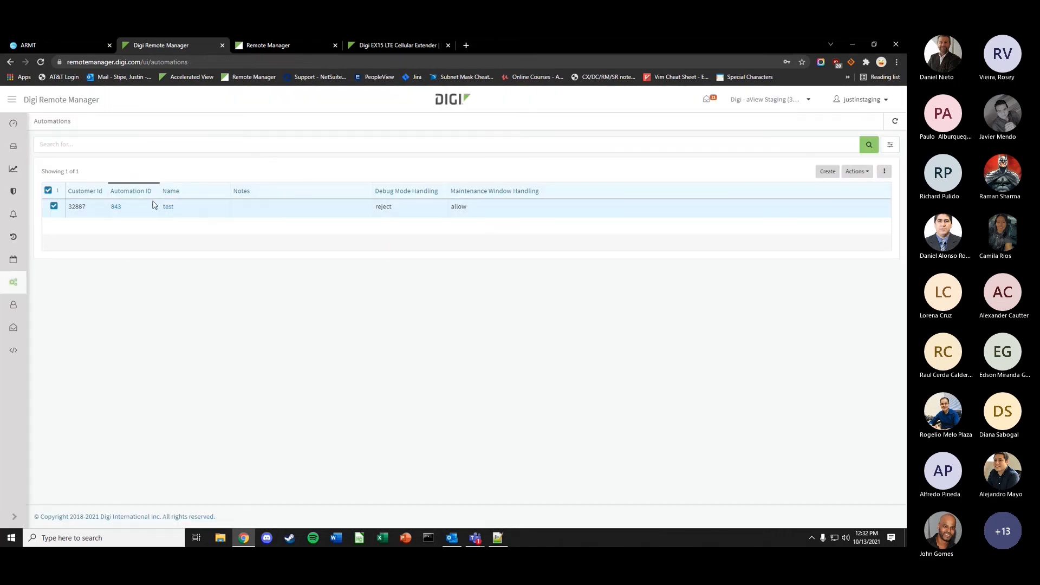
- Delete the 'test' automation (ID 843) through Actions > Delete
left_click(857, 172)
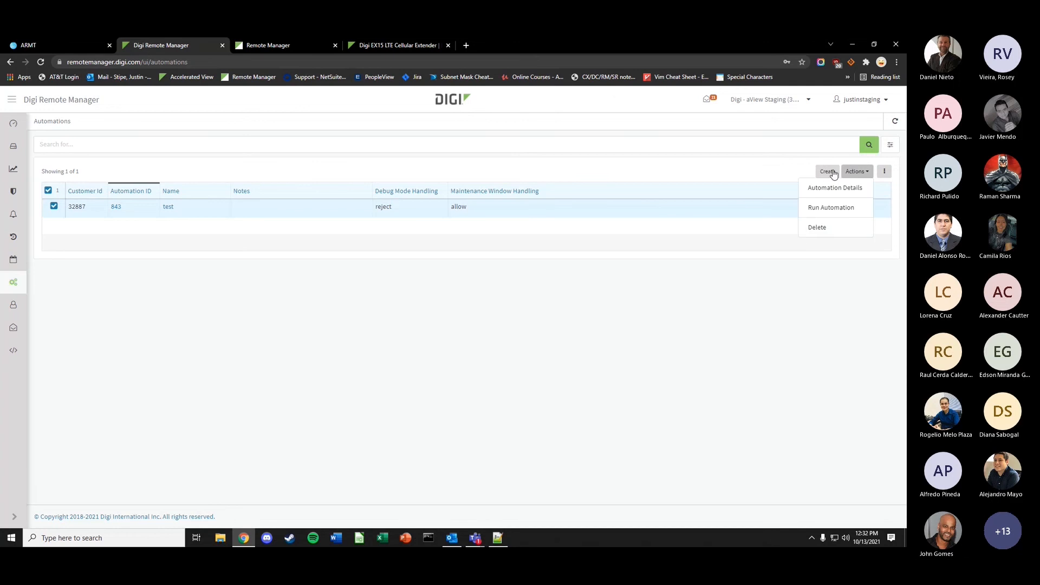
left_click(844, 232)
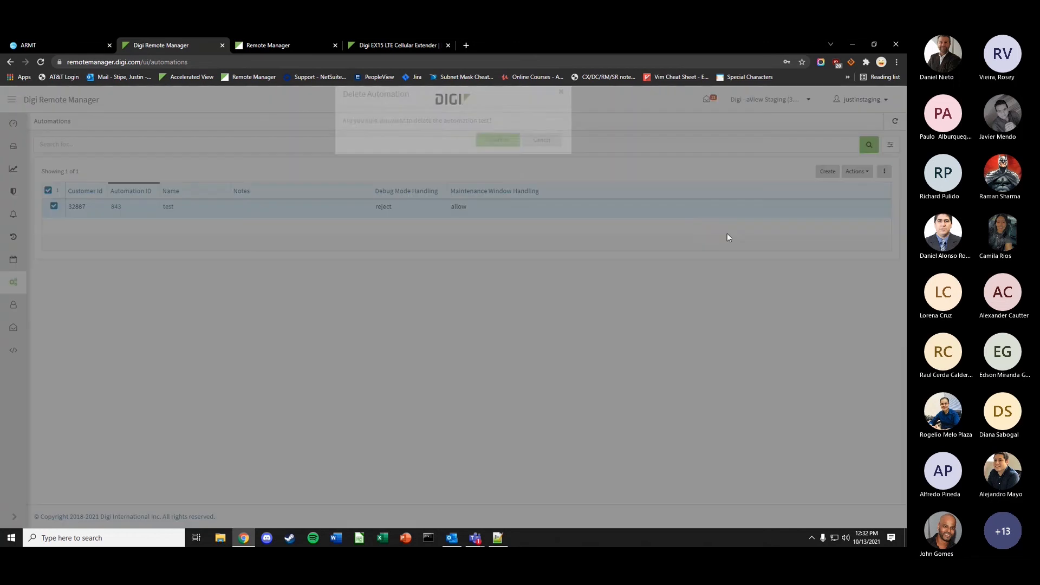
left_click(495, 157)
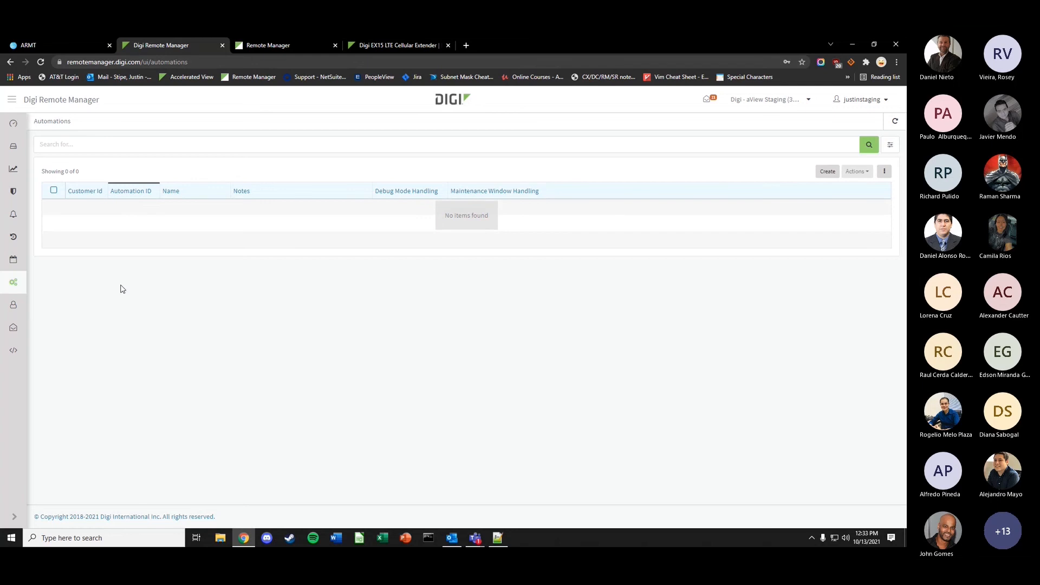
mouse_move(13, 305)
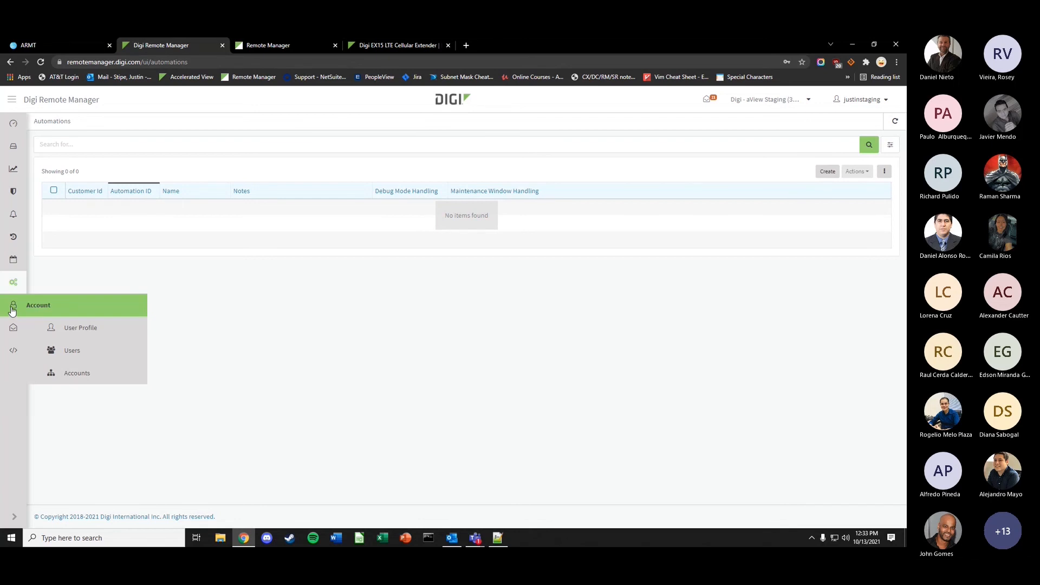
- Open Account > Users to list the account's 10 users and roles
left_click(67, 352)
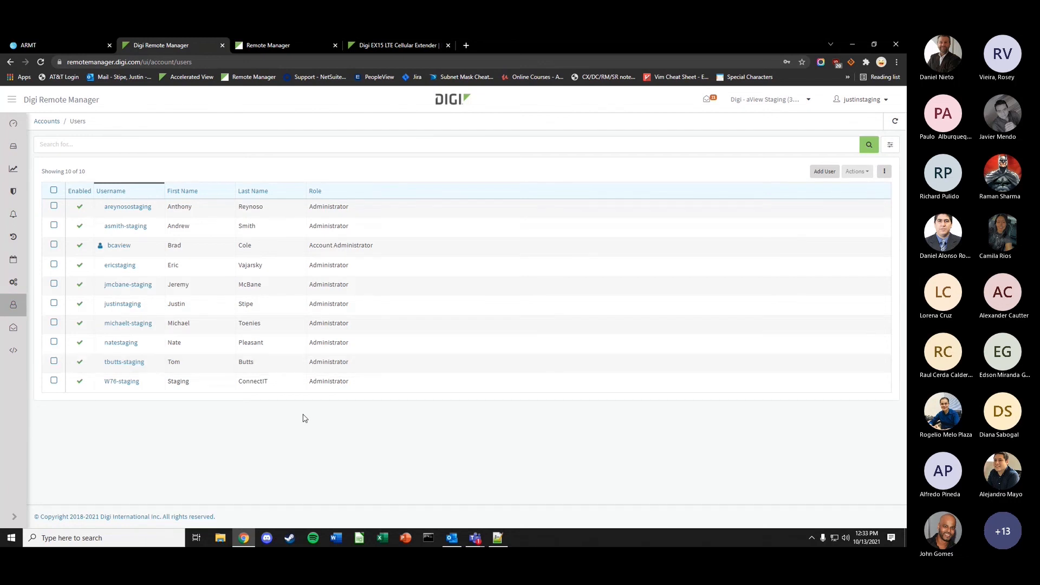
left_click(826, 172)
type("test1234")
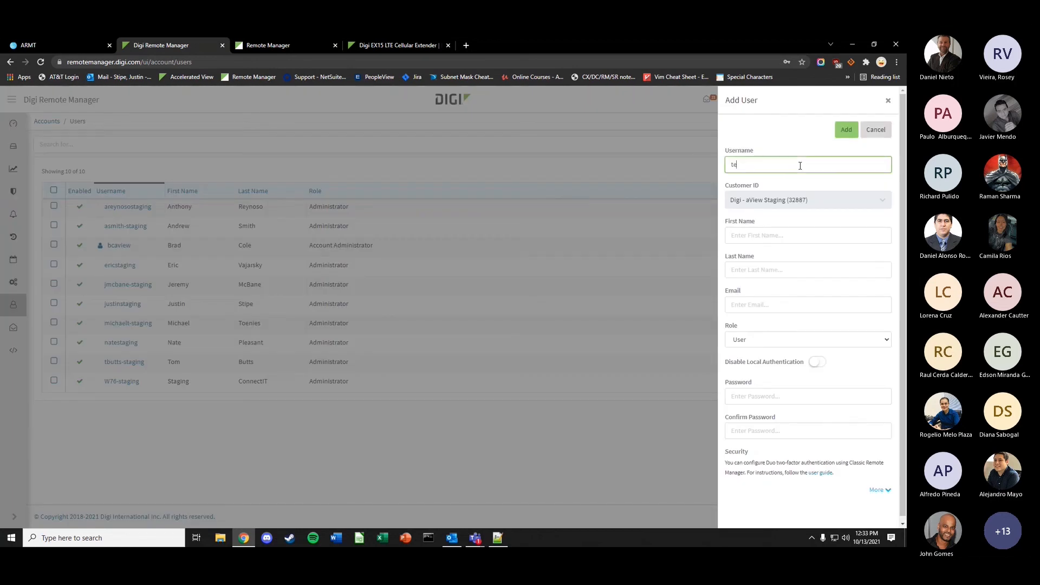
left_click(781, 236)
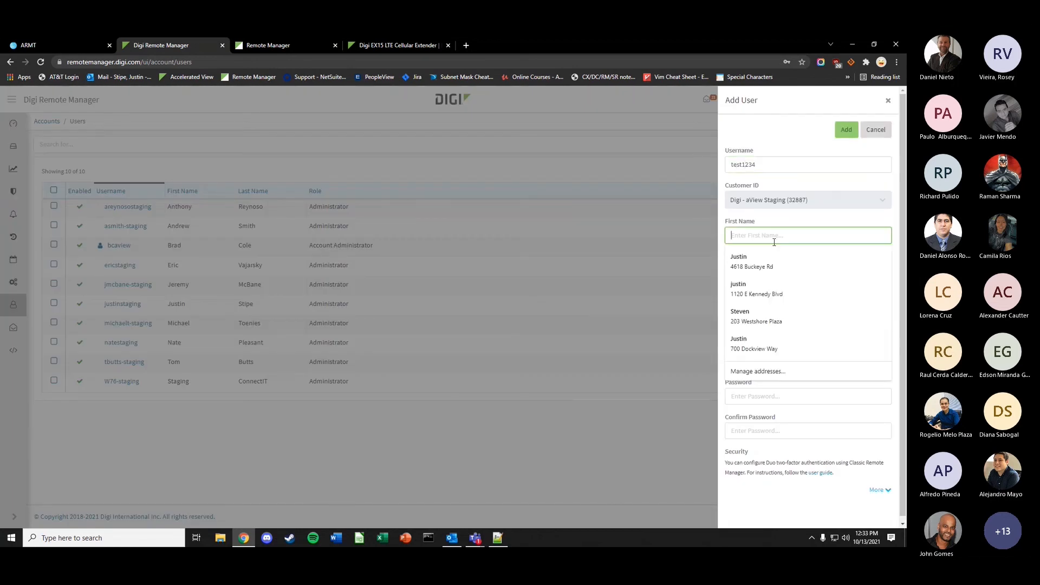
left_click(751, 401)
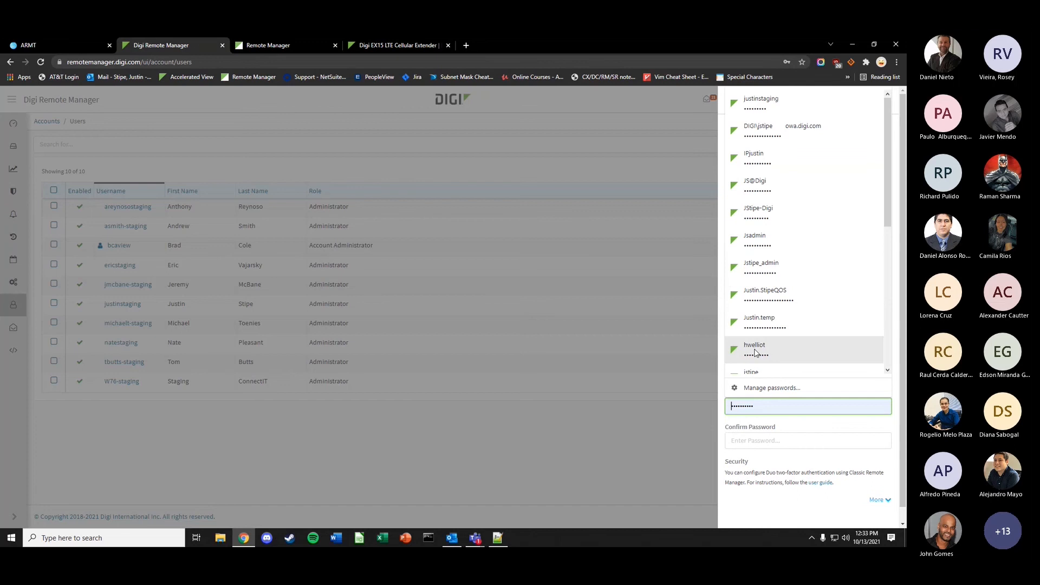
left_click(751, 485)
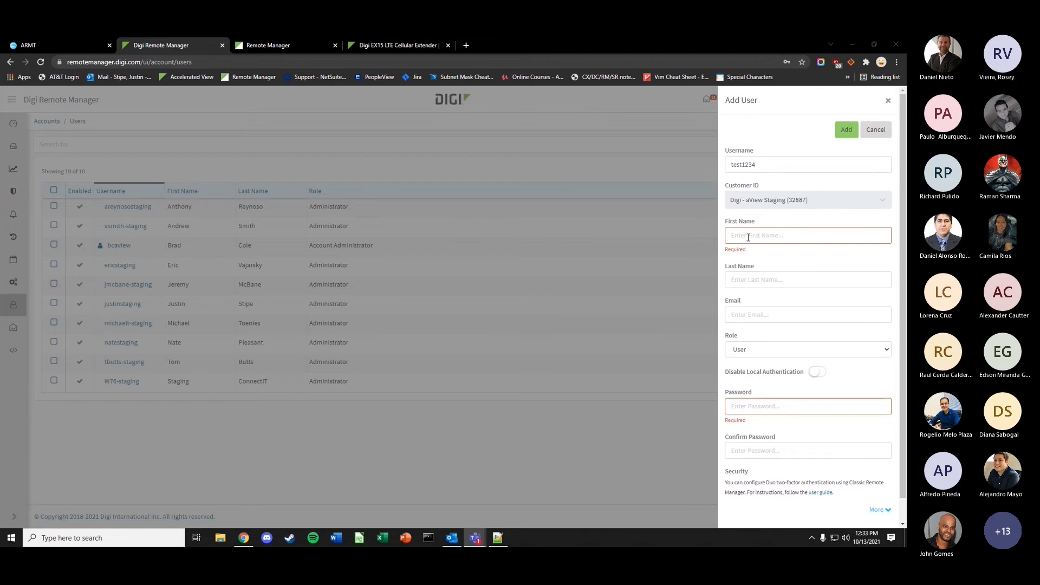
left_click(771, 353)
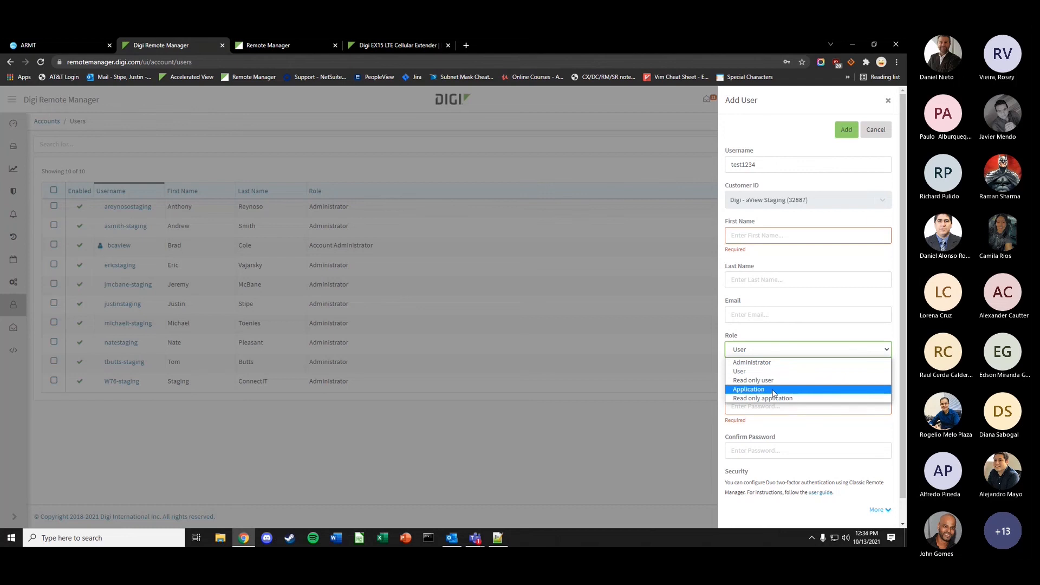
left_click(889, 101)
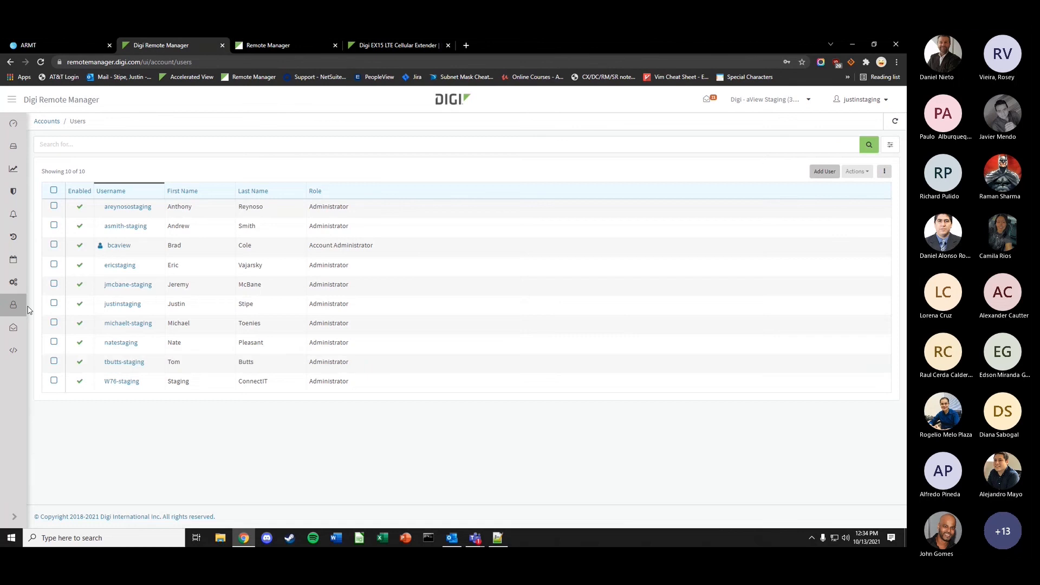
- Go to Accounts, discarding the unsaved user, and start a new account with Create Account
mouse_move(16, 312)
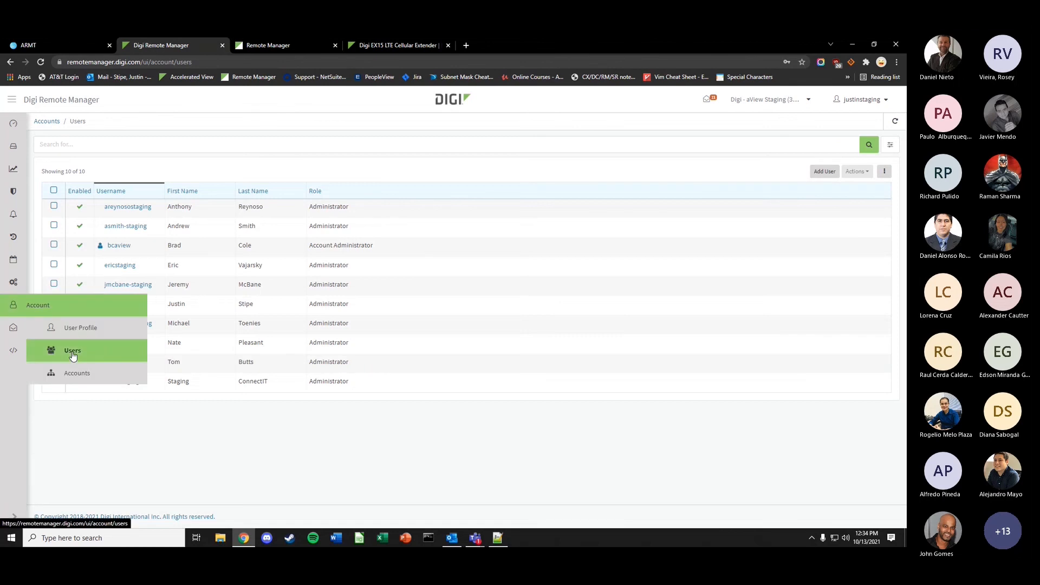
left_click(76, 373)
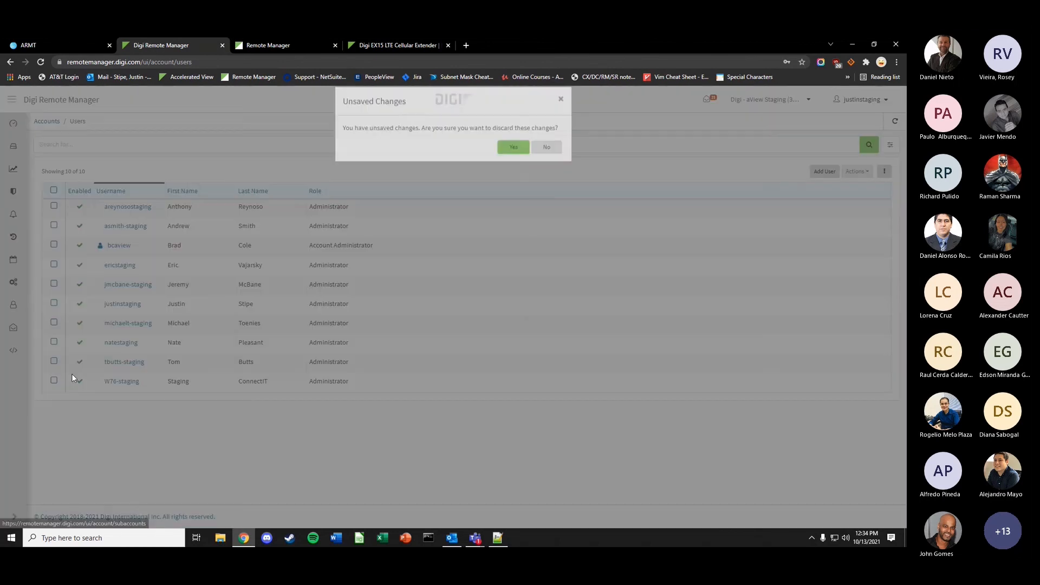
left_click(516, 161)
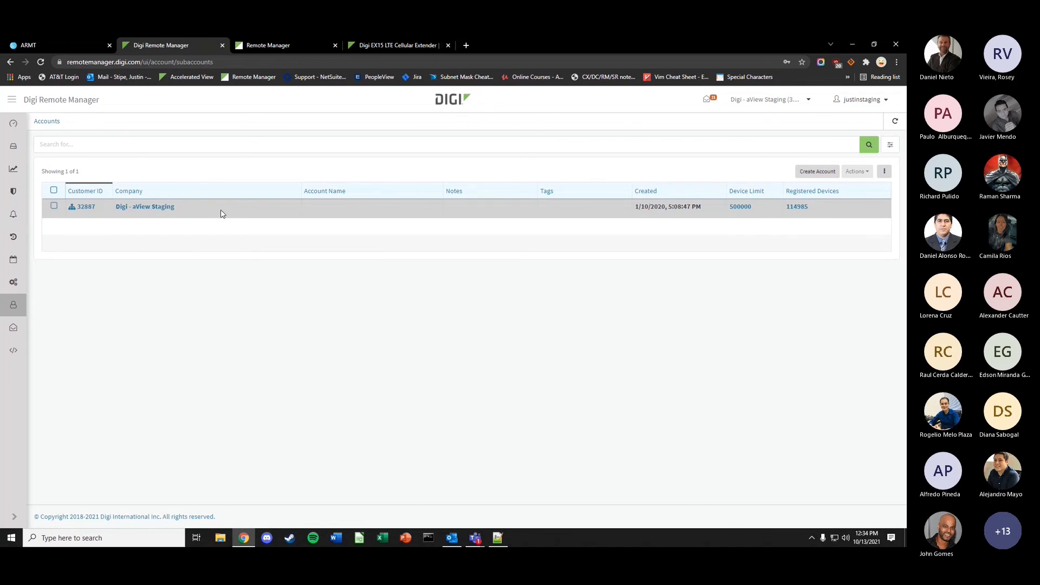
left_click(824, 171)
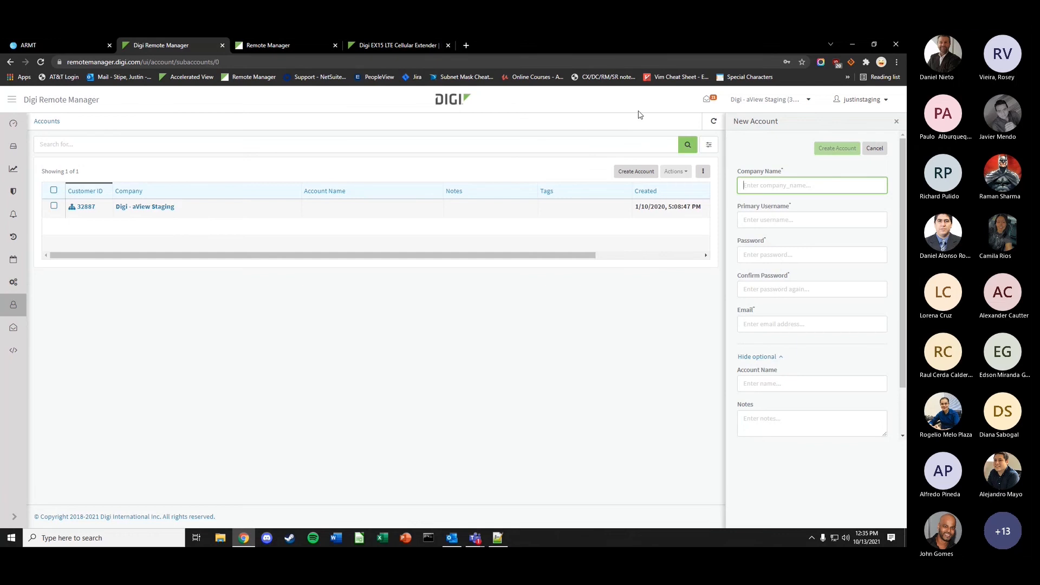
- Check the Luxottica devices' firmware in the widened device table, then return to Account Users
left_click(23, 149)
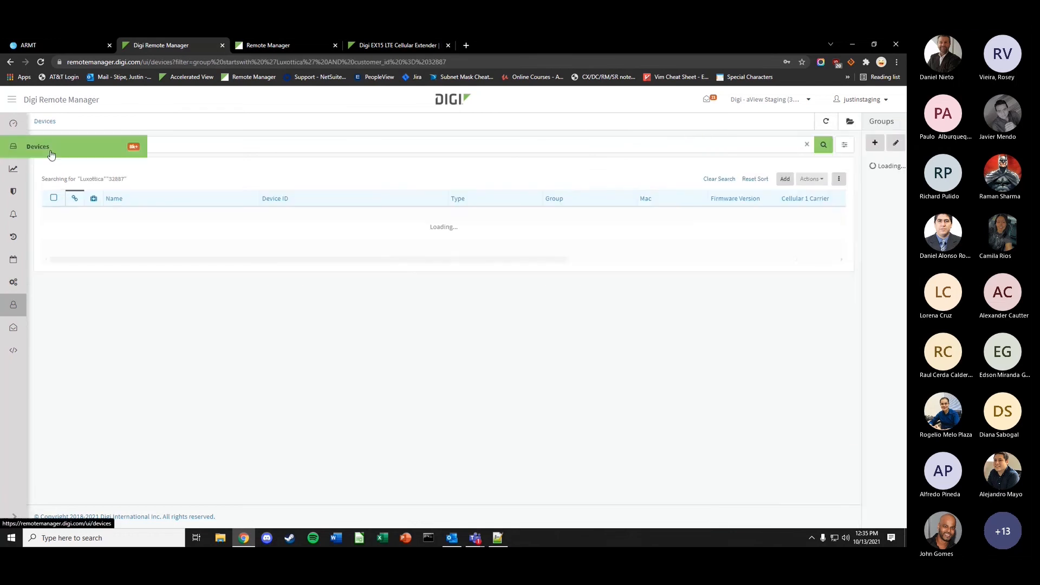
left_click(785, 102)
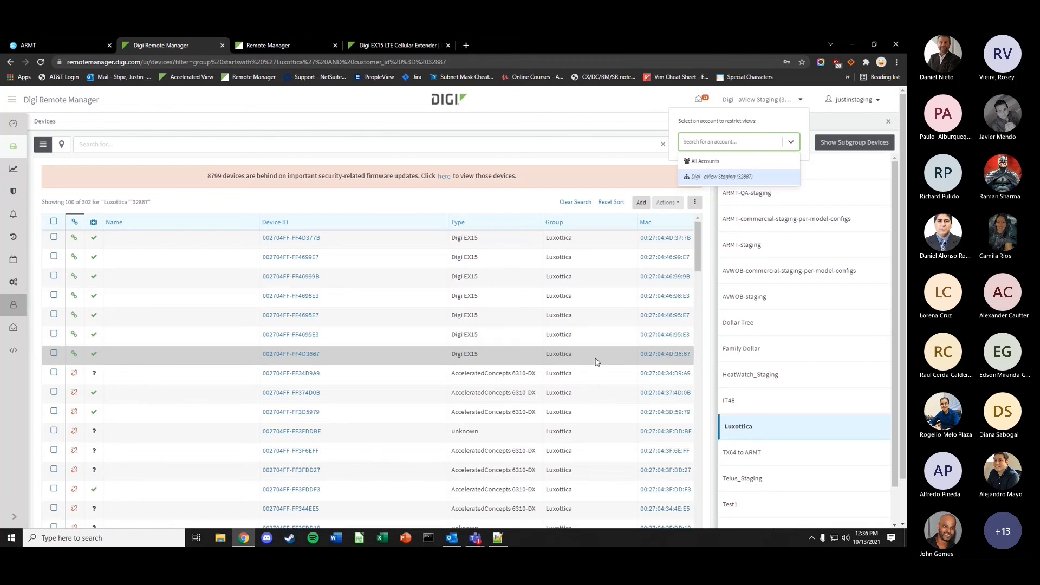
left_click(642, 374)
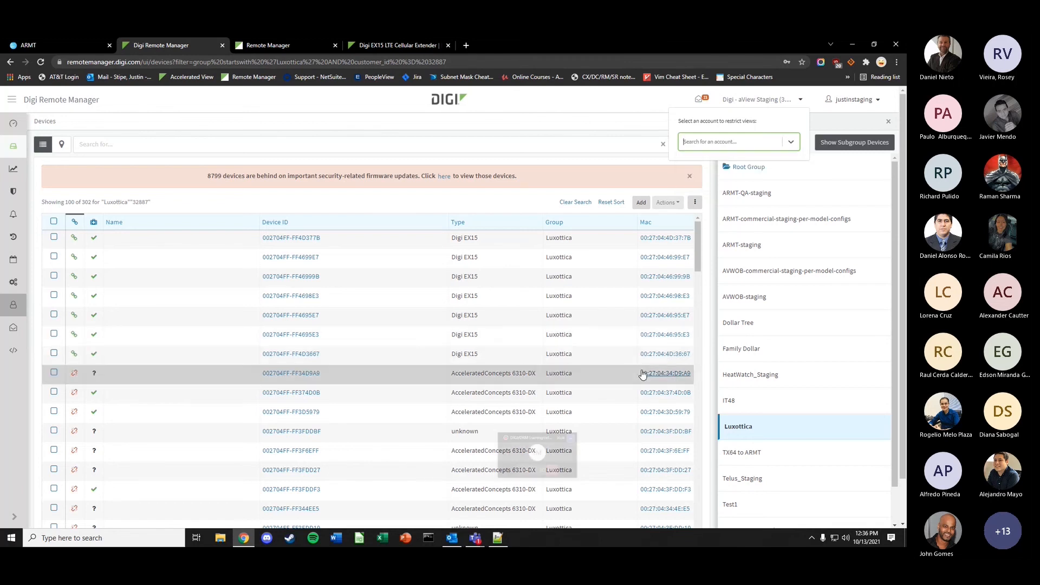
left_click(621, 108)
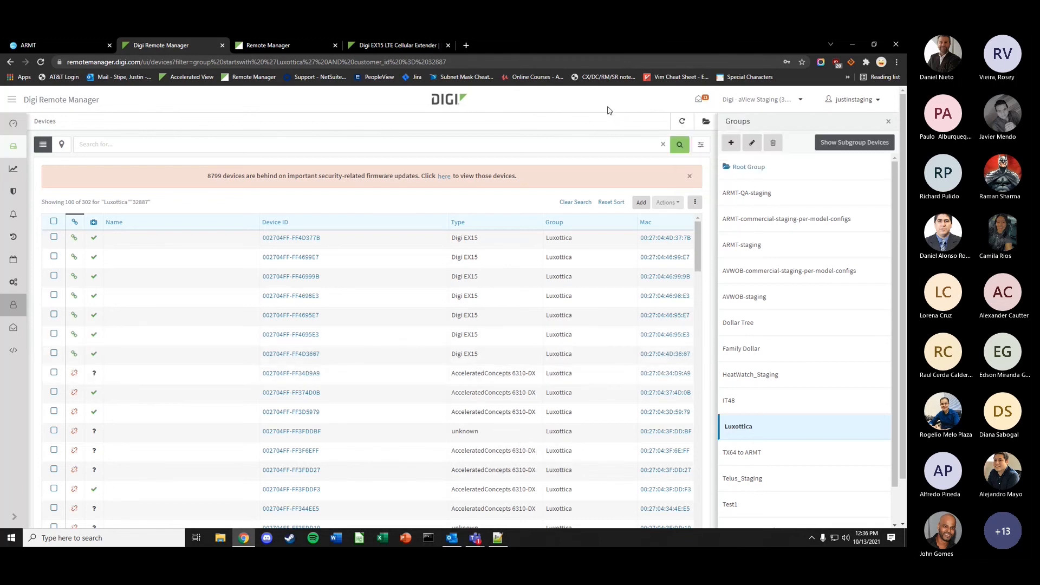
left_click(889, 121)
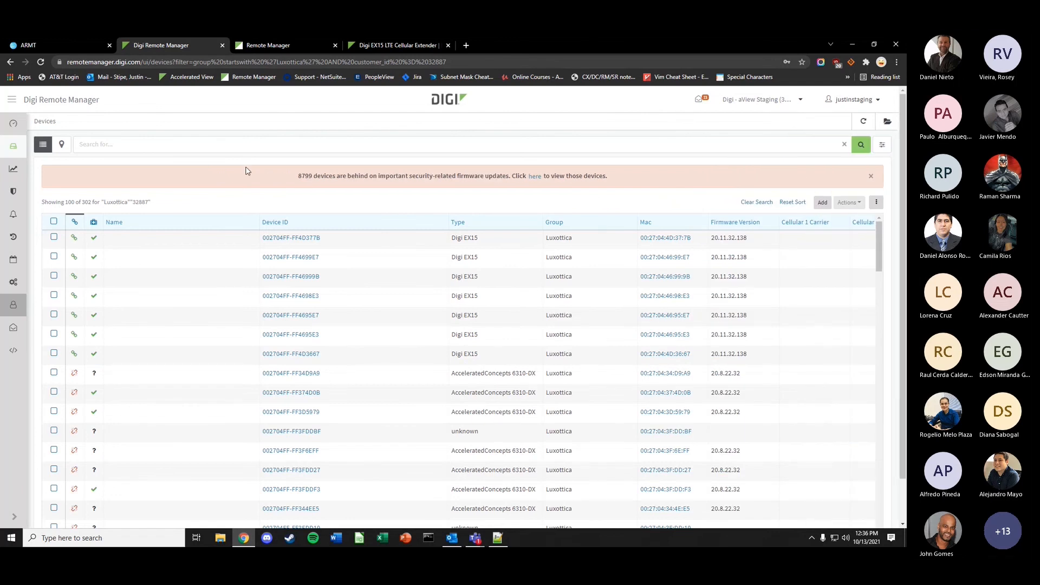
mouse_move(13, 305)
left_click(71, 351)
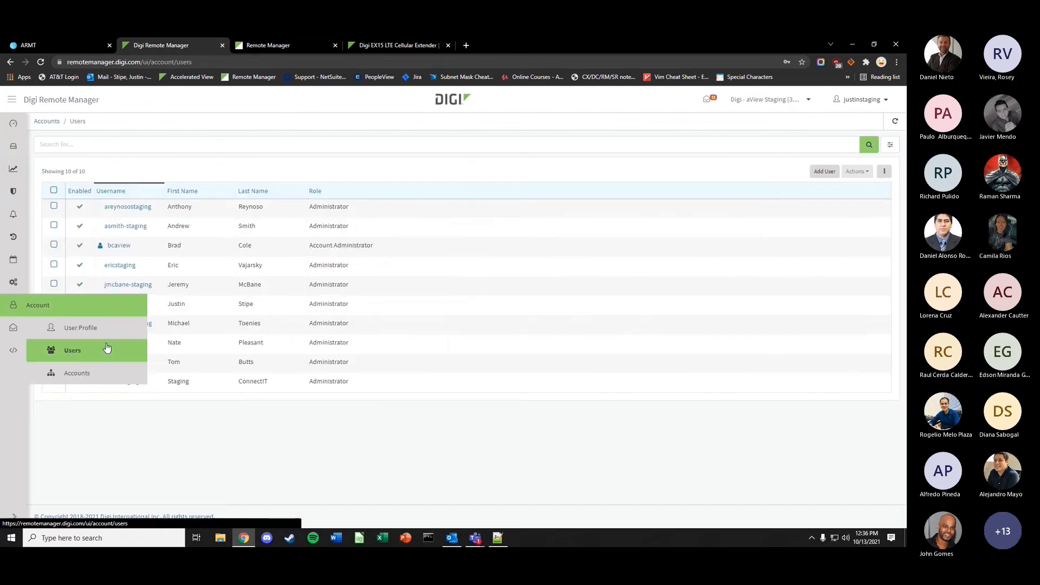
- Return to the Devices list filtered to Luxottica, showing 100 of 302 devices
left_click_drag(379, 254, 332, 251)
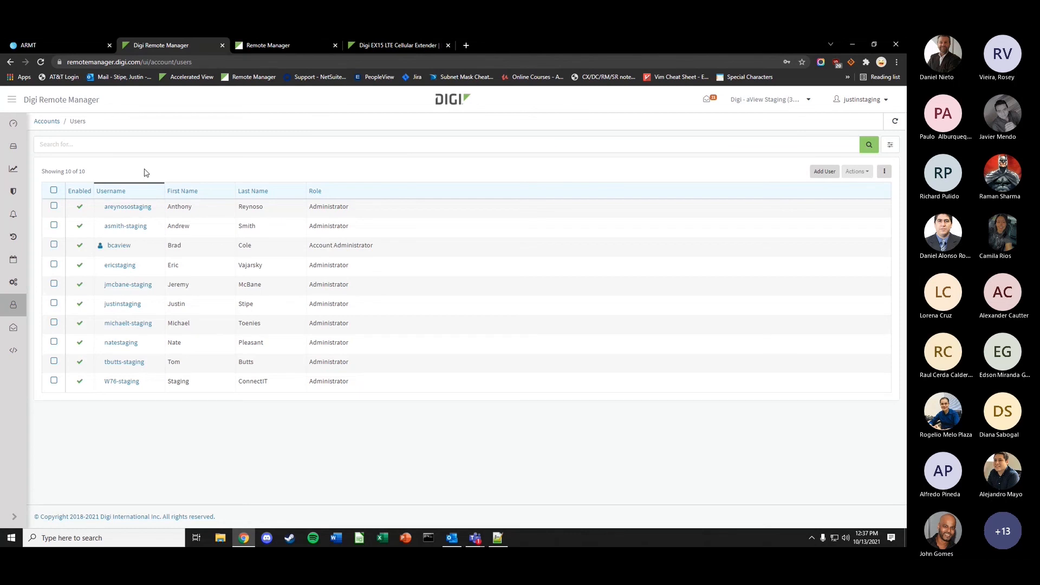
left_click(13, 153)
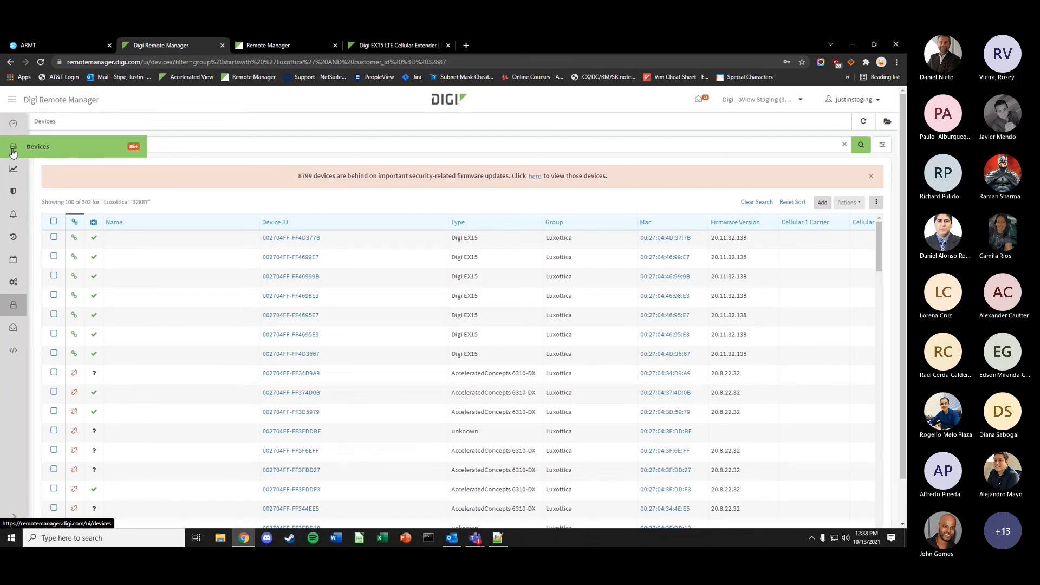
- Check device 002704FF-FF4699E7's data streams, then open settings for EX15 device 002704FF-FF46999B
left_click(292, 258)
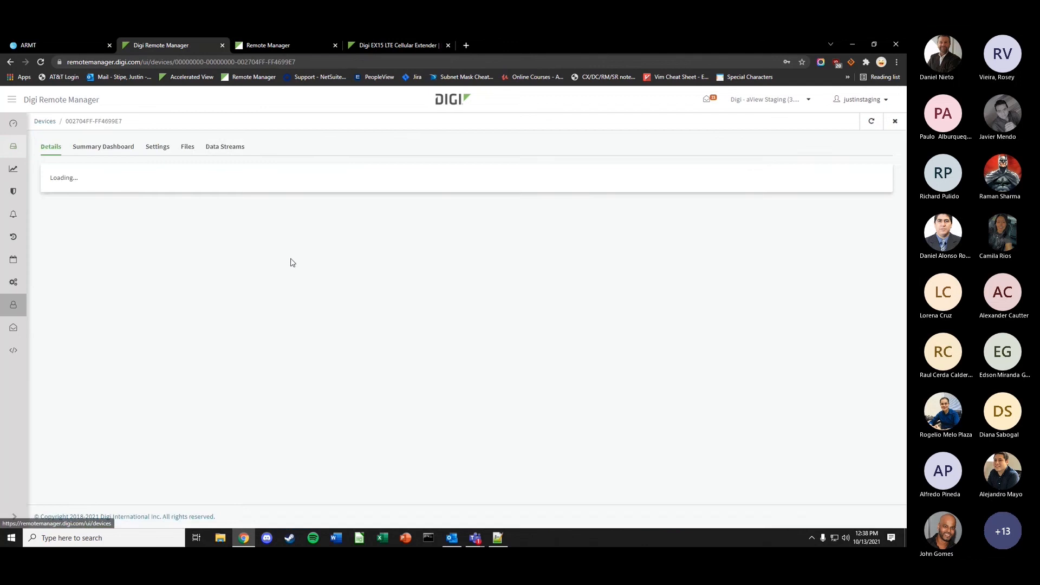
left_click(244, 147)
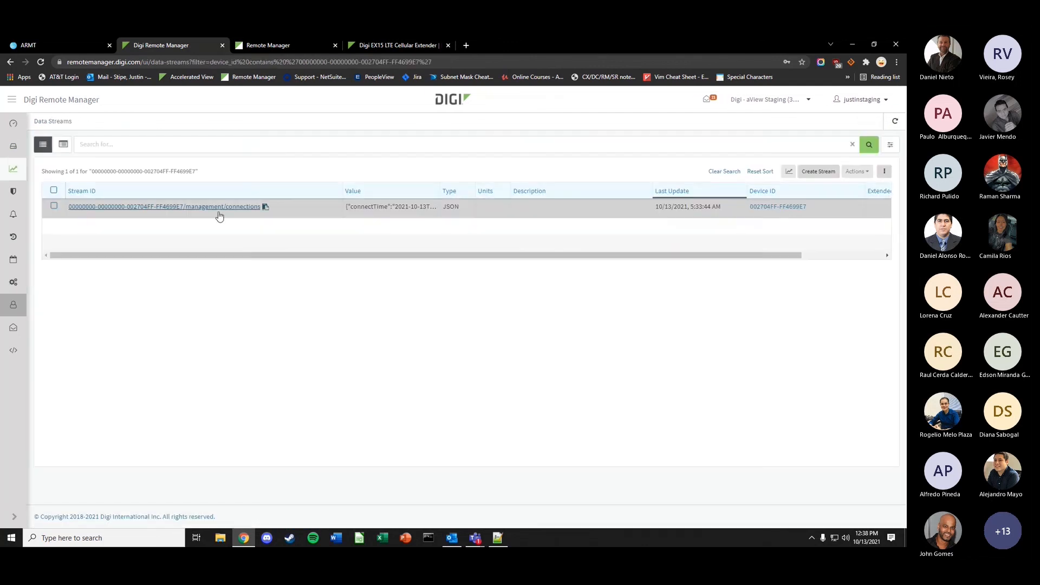
left_click(13, 146)
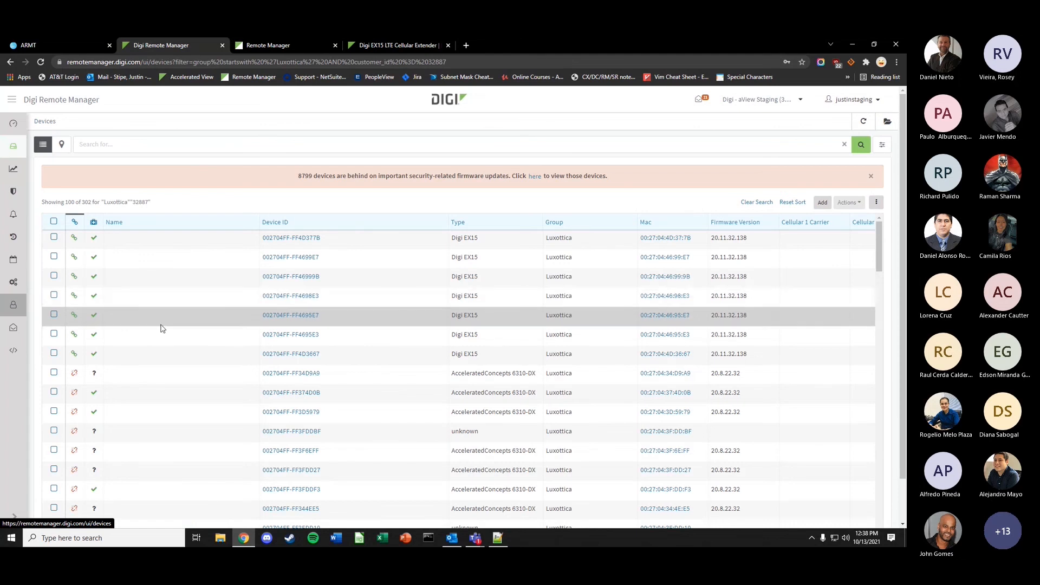
left_click(276, 281)
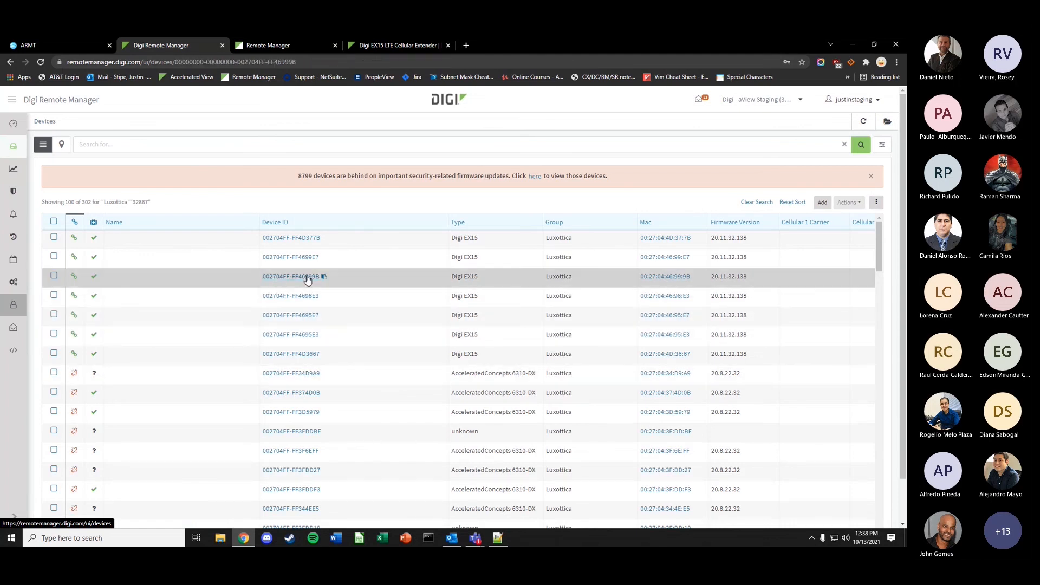
left_click(157, 149)
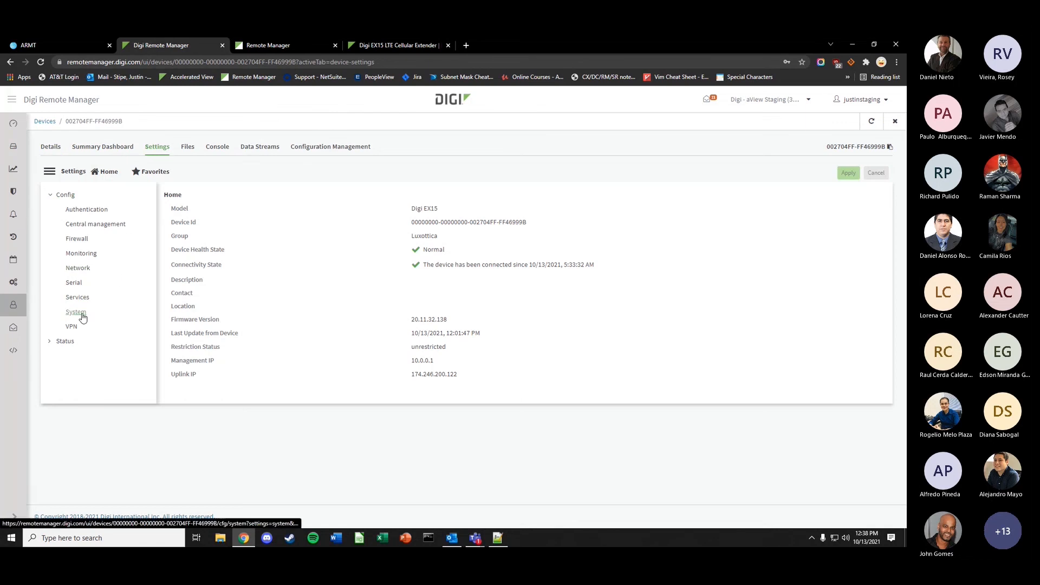
- Open System settings and expand Log with its Server list and Event categories
left_click(86, 315)
left_click(246, 345)
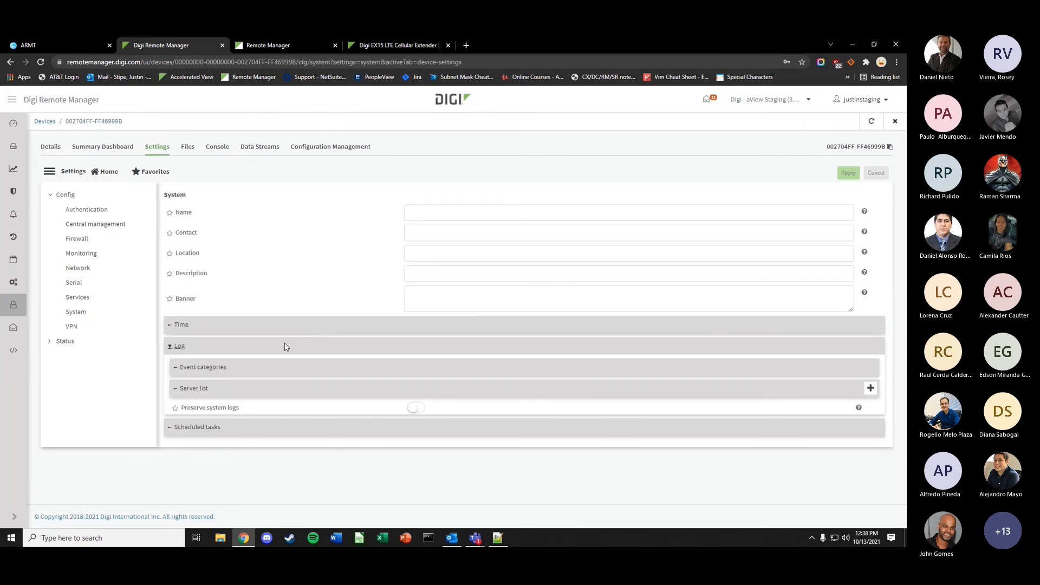
left_click(263, 390)
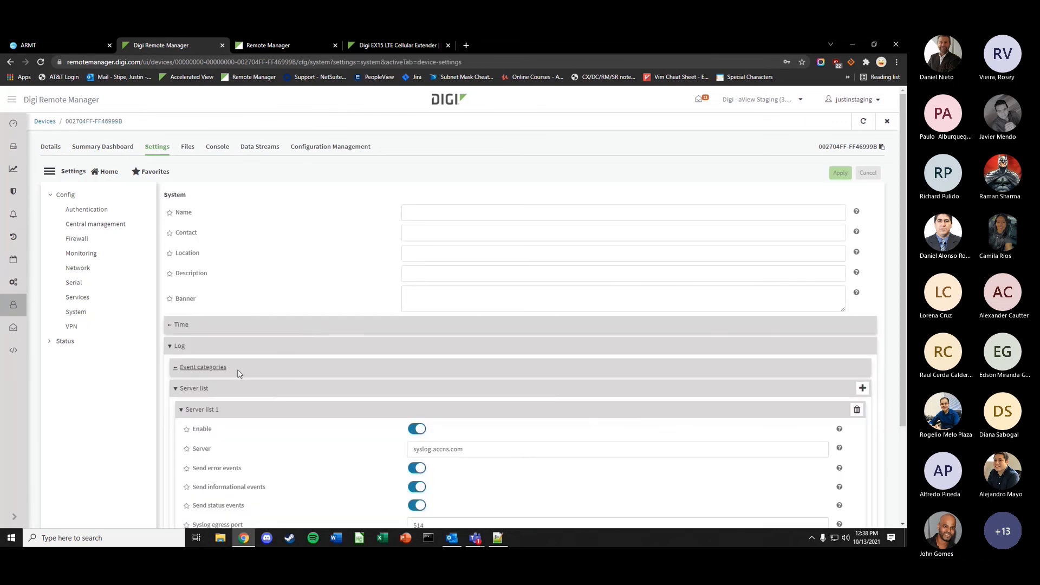
left_click(237, 372)
scroll(228, 346, "down", 6)
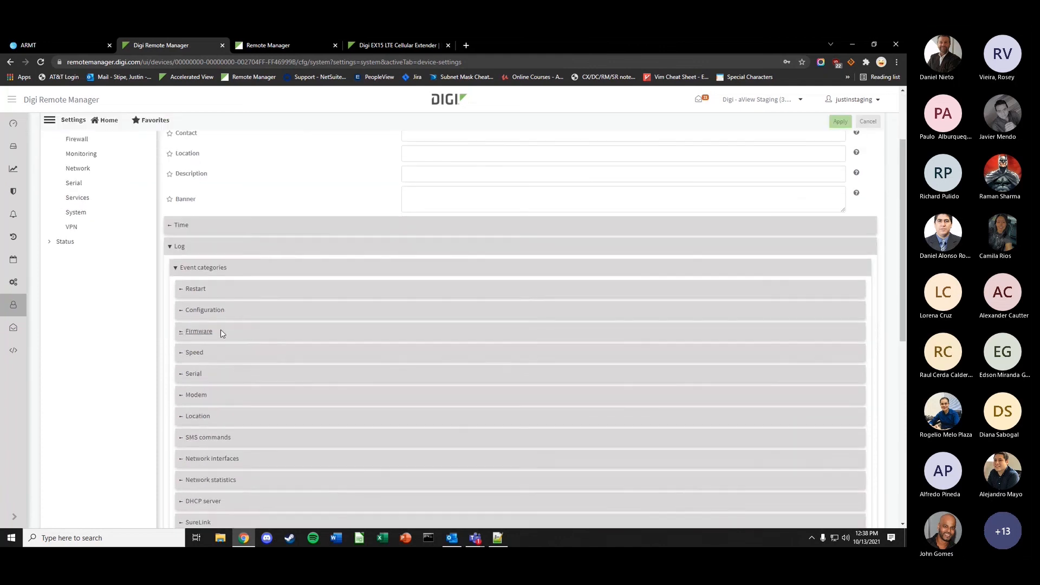
scroll(225, 297, "up", 3)
scroll(225, 297, "up", 3)
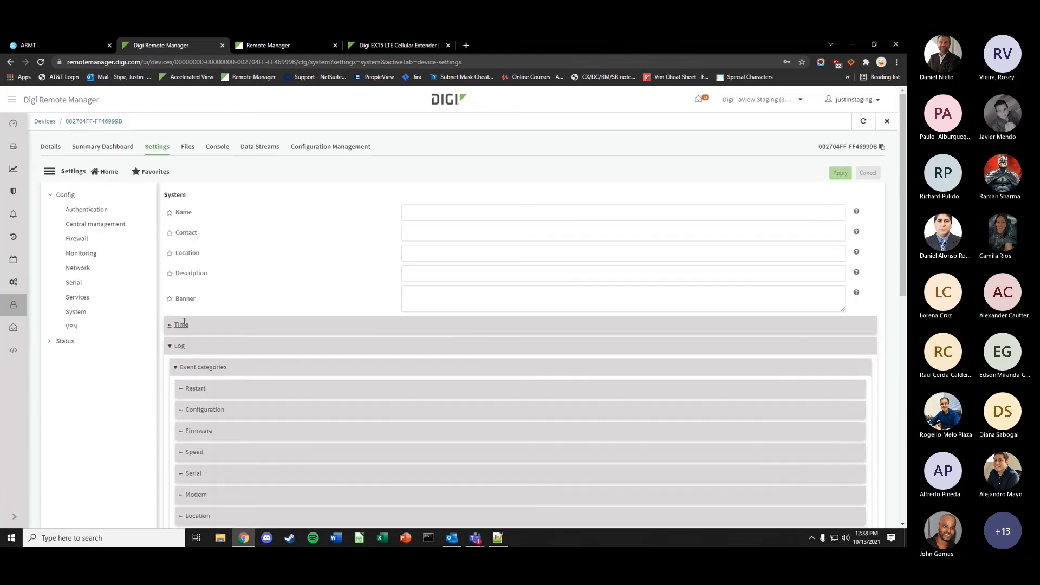
- Set the Central management Service to Digi Remote Manager, then view Monitoring settings
left_click(81, 253)
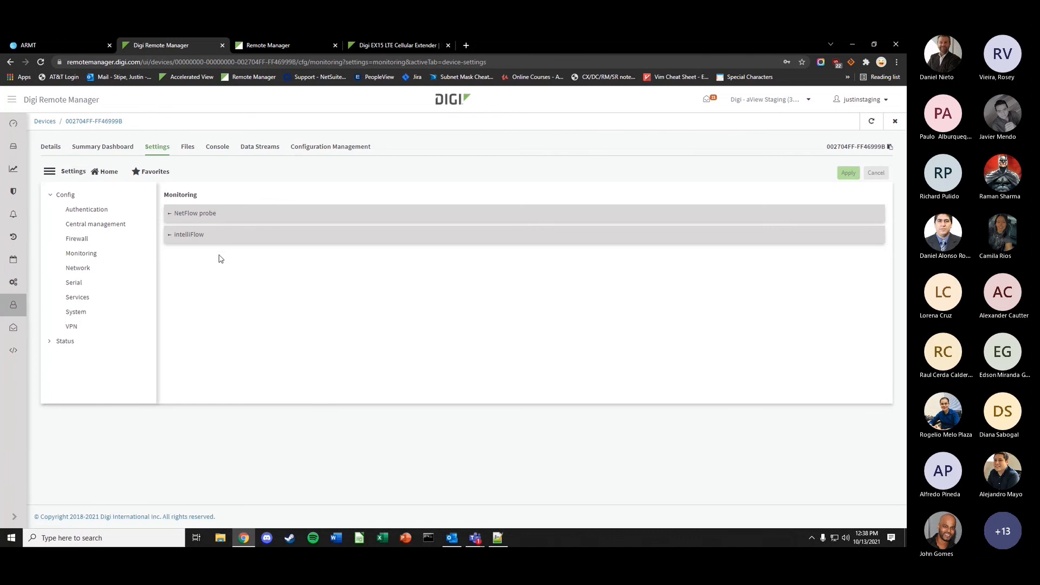
left_click(81, 225)
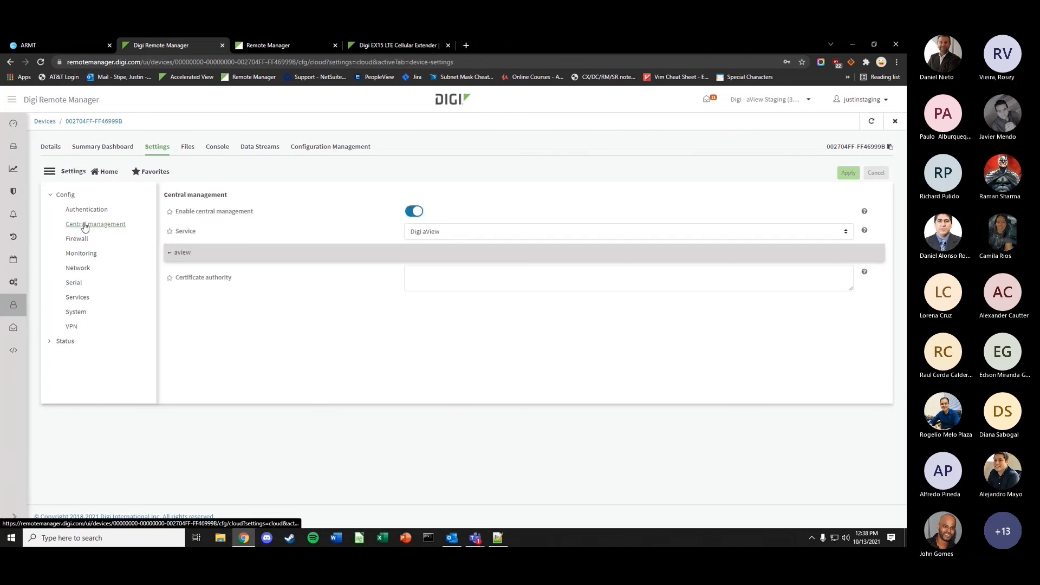
left_click(504, 230)
left_click(443, 237)
left_click(443, 236)
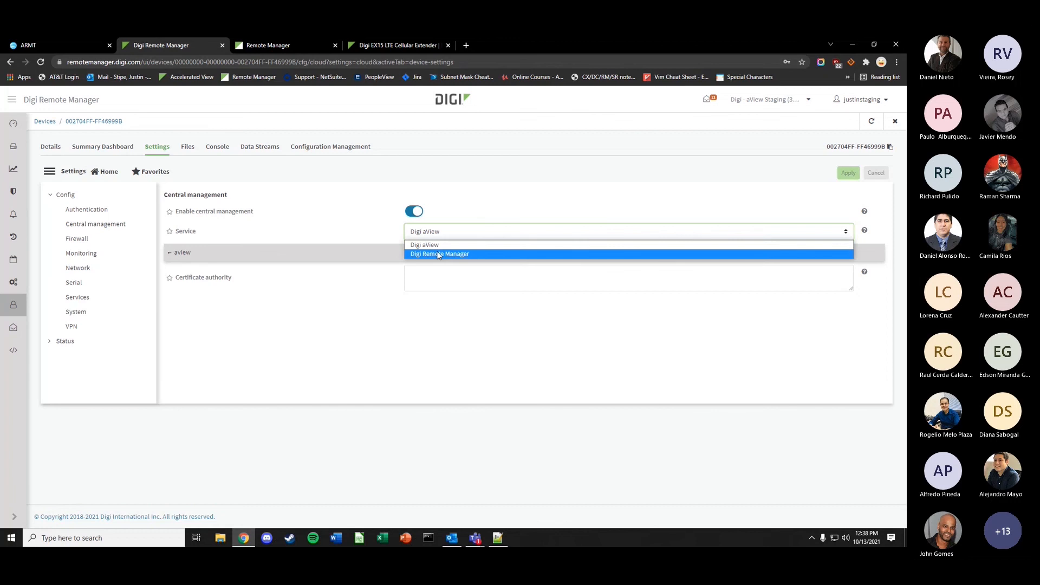
left_click(443, 254)
left_click(86, 282)
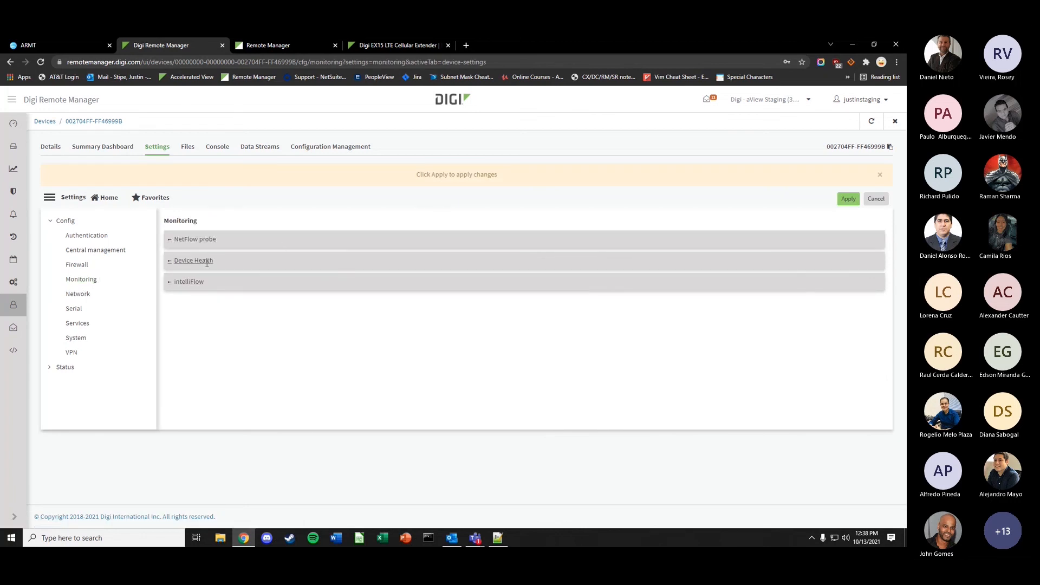
- Turn off 'Only report changed values' for Device Health and inspect the core_temperature and cpu data points
left_click(225, 261)
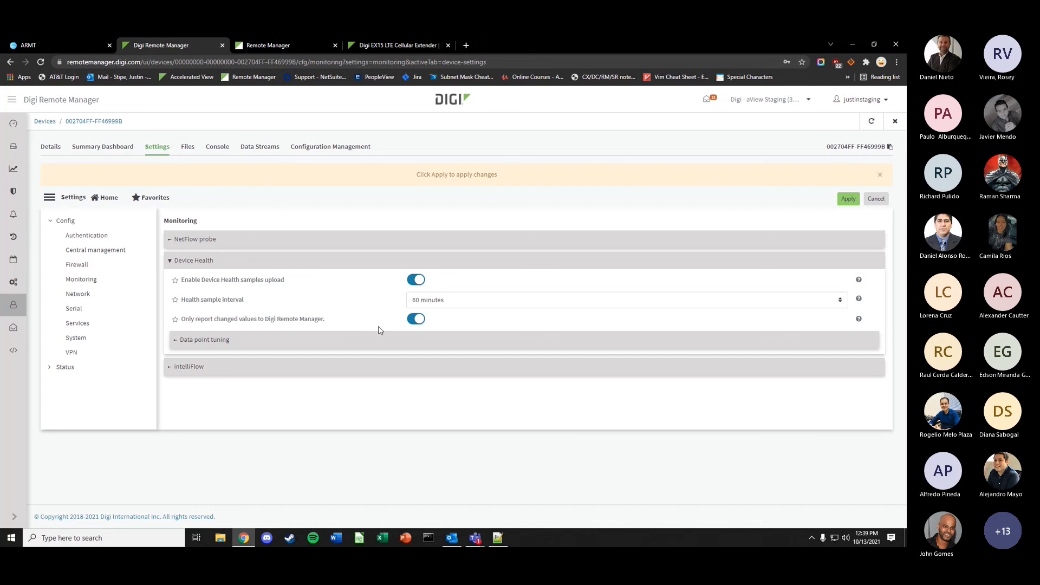
left_click(420, 321)
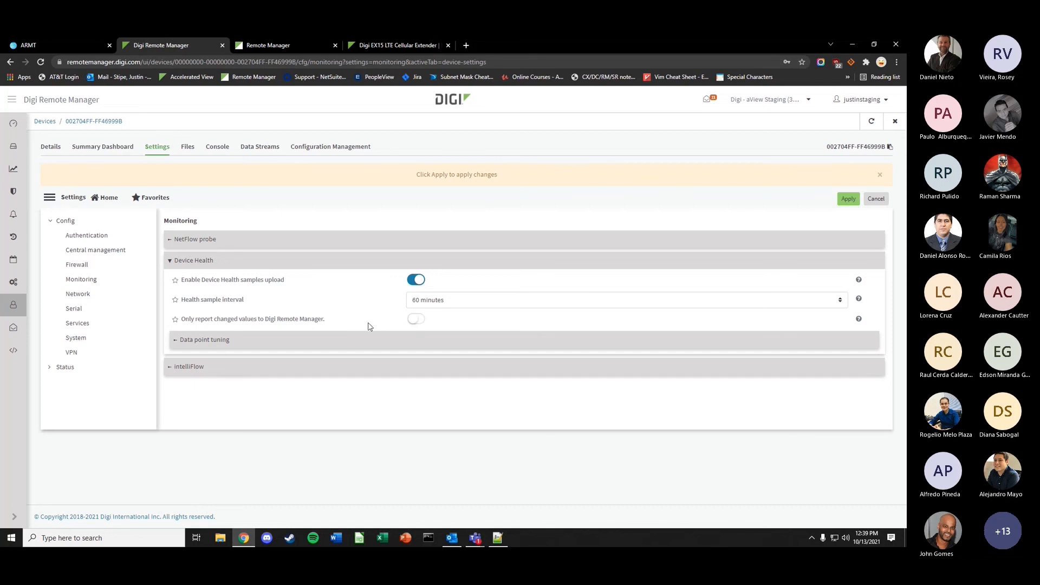
left_click(340, 345)
scroll(255, 366, "down", 1)
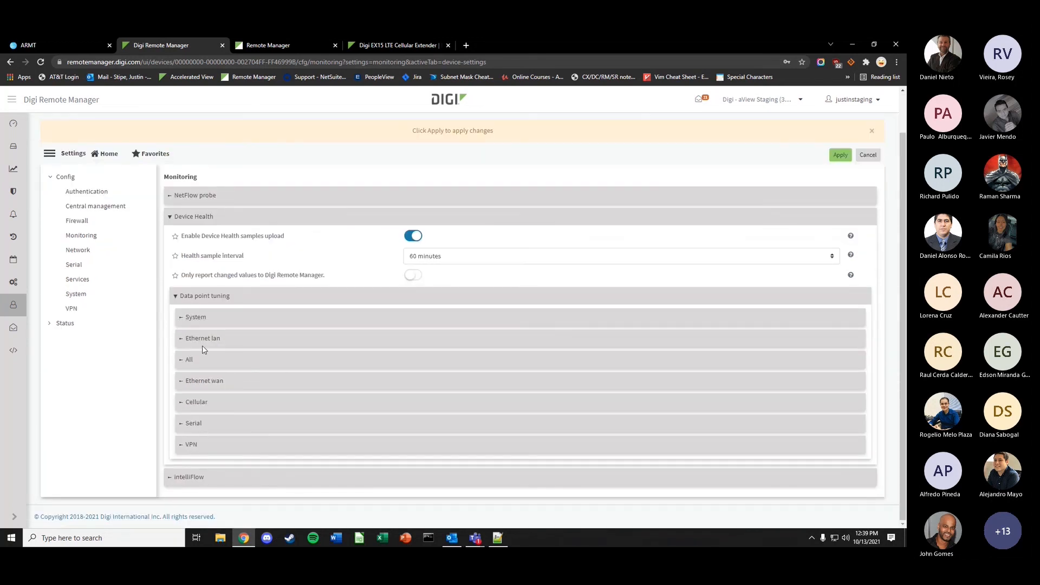
left_click(221, 323)
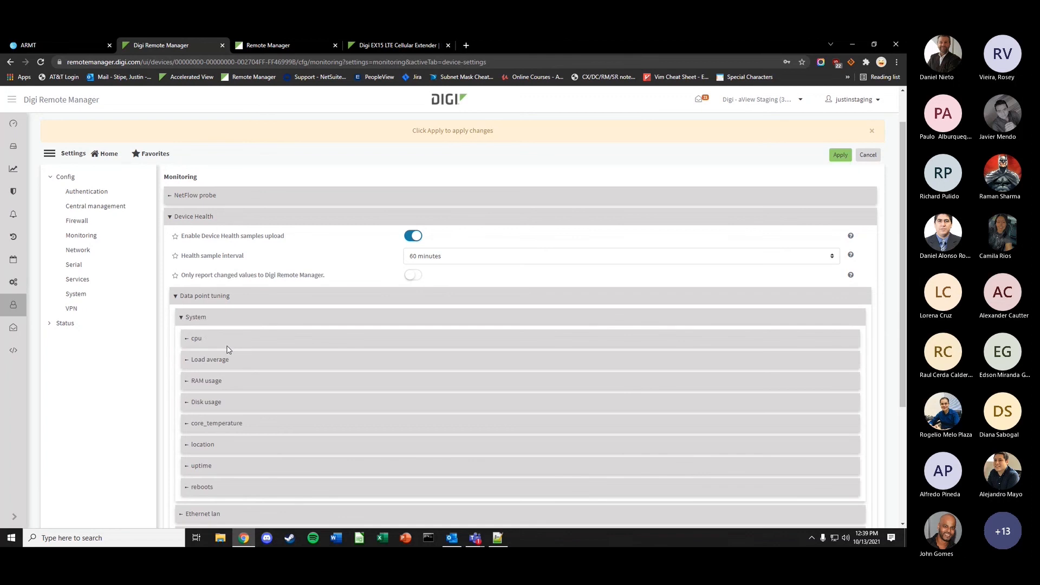
left_click(230, 423)
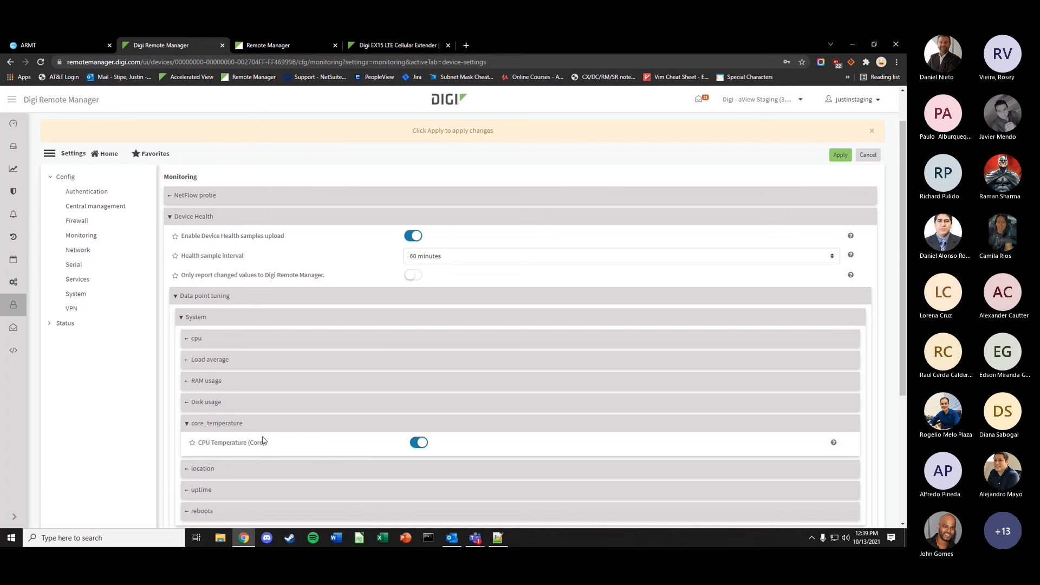
scroll(272, 408, "down", 2)
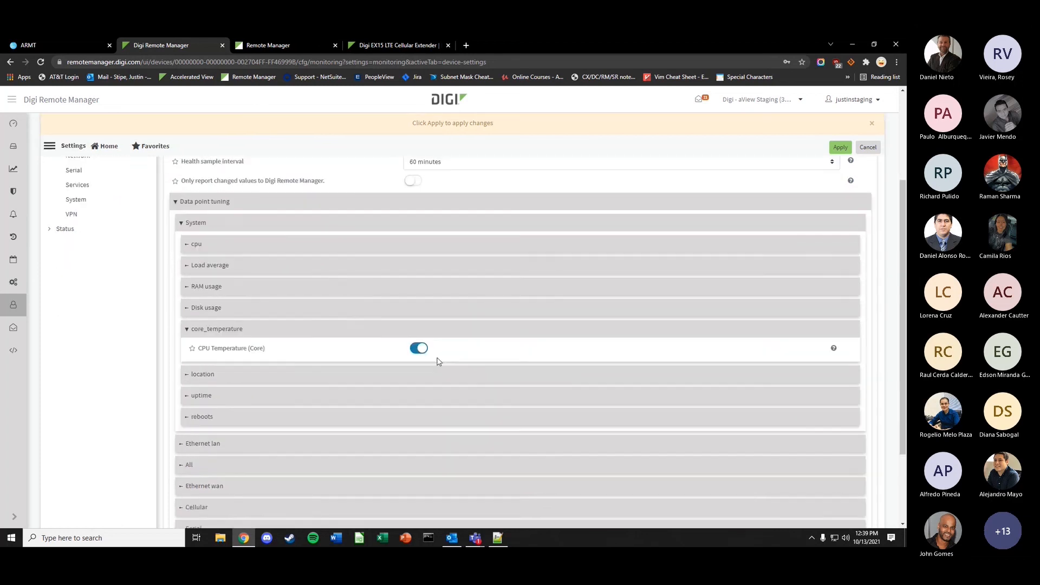
scroll(437, 355, "up", 2)
scroll(435, 417, "down", 3)
left_click(260, 244)
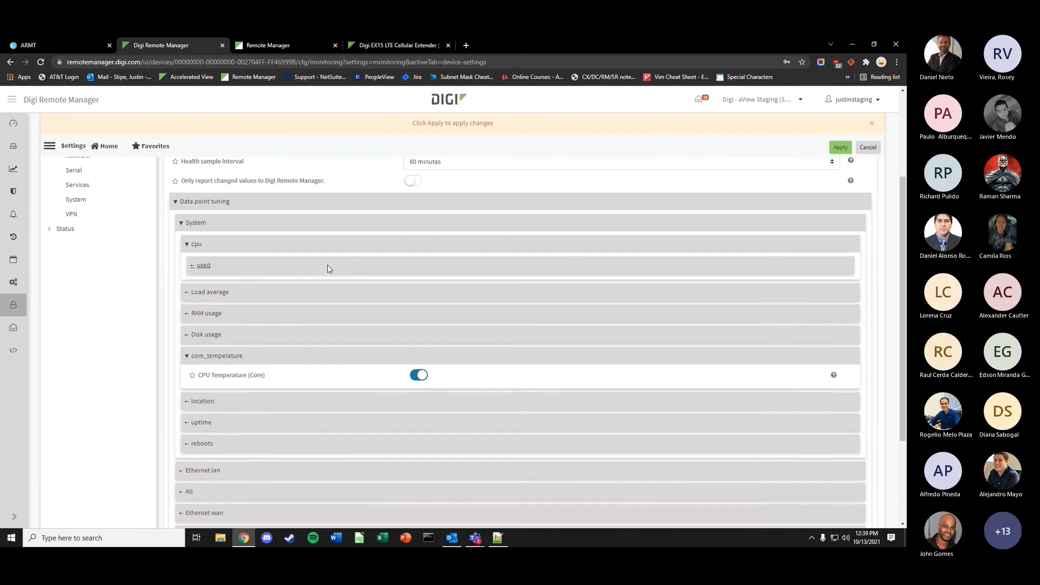
left_click(328, 265)
scroll(390, 380, "up", 3)
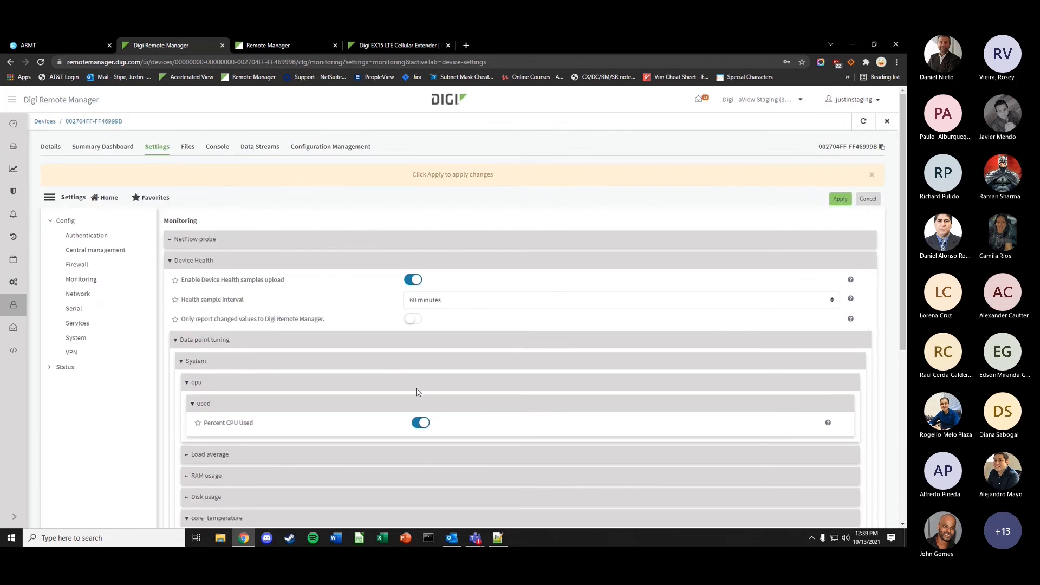
- Set the health sample interval to 15 minutes and leave for Data Streams without applying
left_click(419, 304)
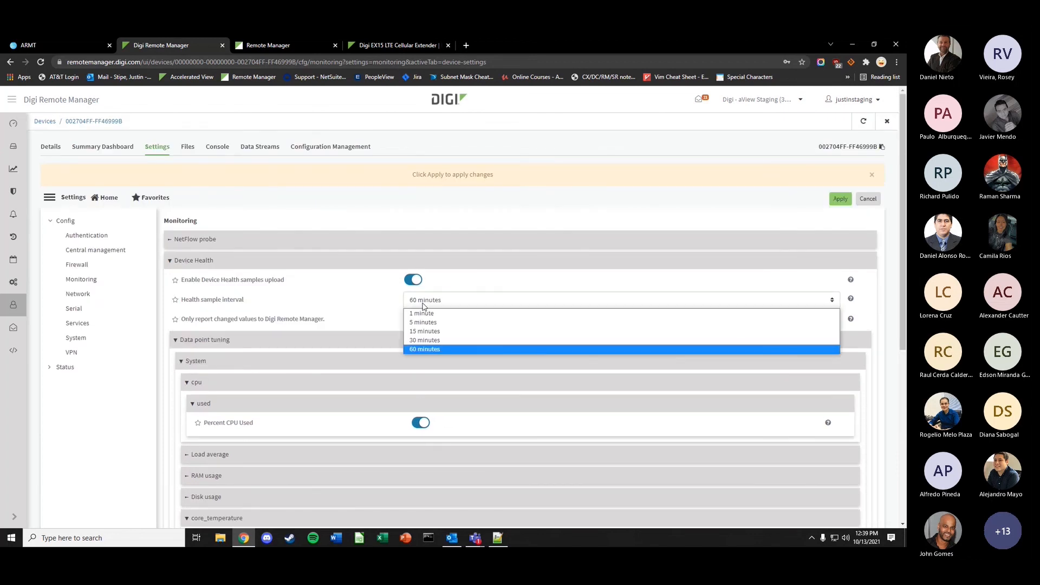
left_click(425, 332)
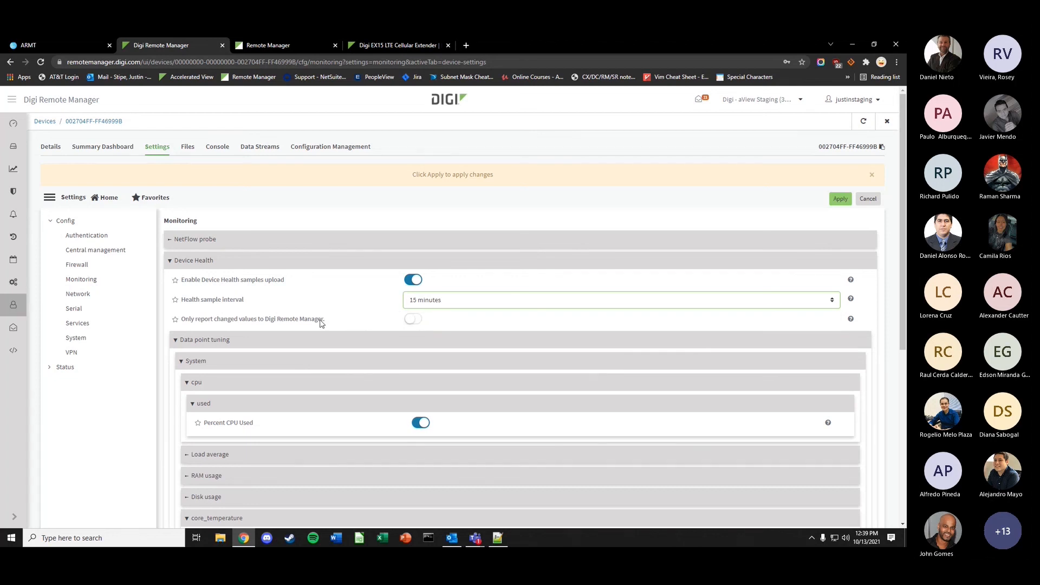
left_click(261, 147)
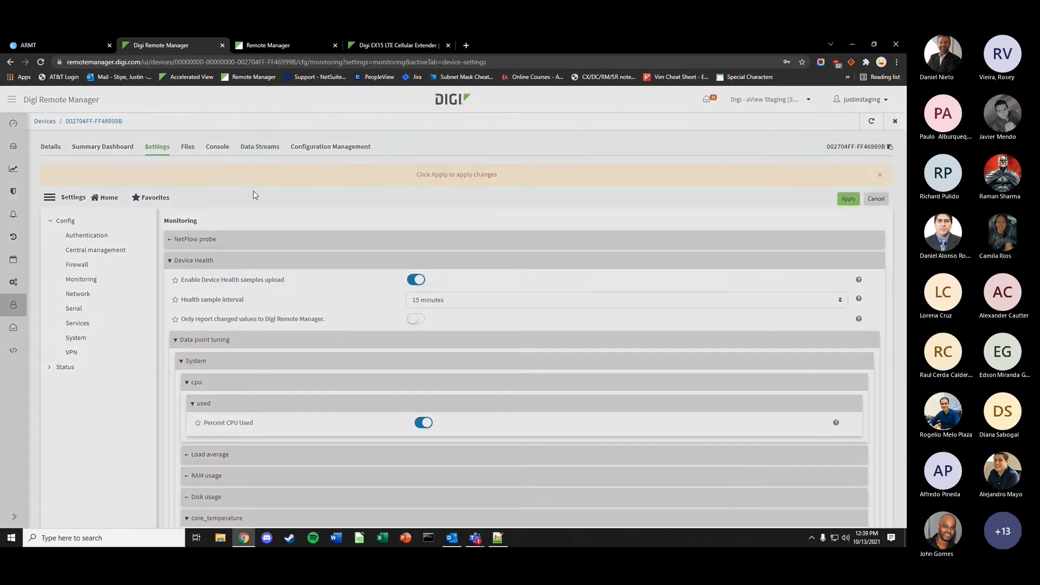
left_click(511, 158)
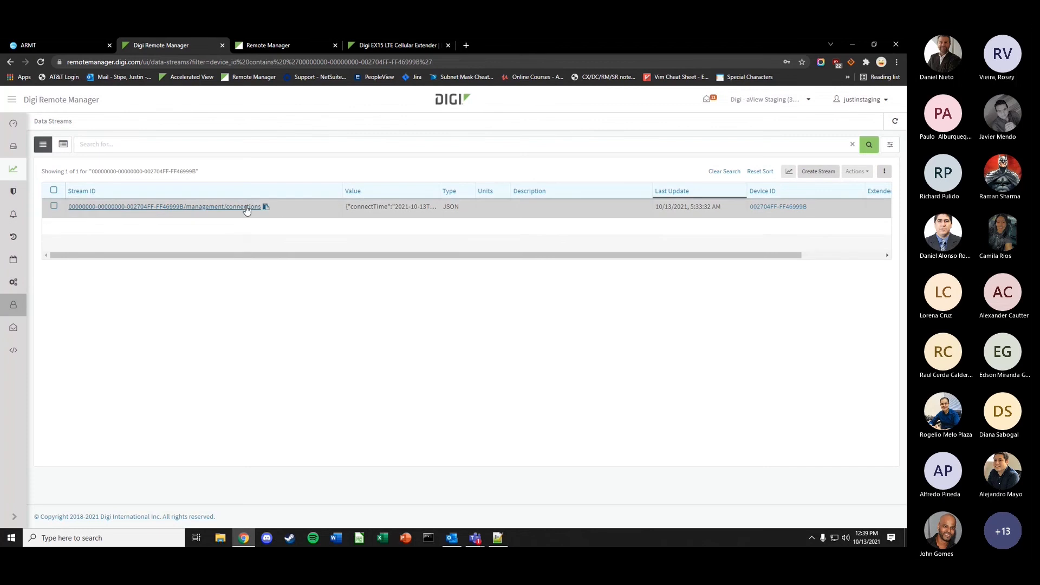
- Switch to the classic Remote Manager and sort the device table by its first column, reversed
left_click(861, 100)
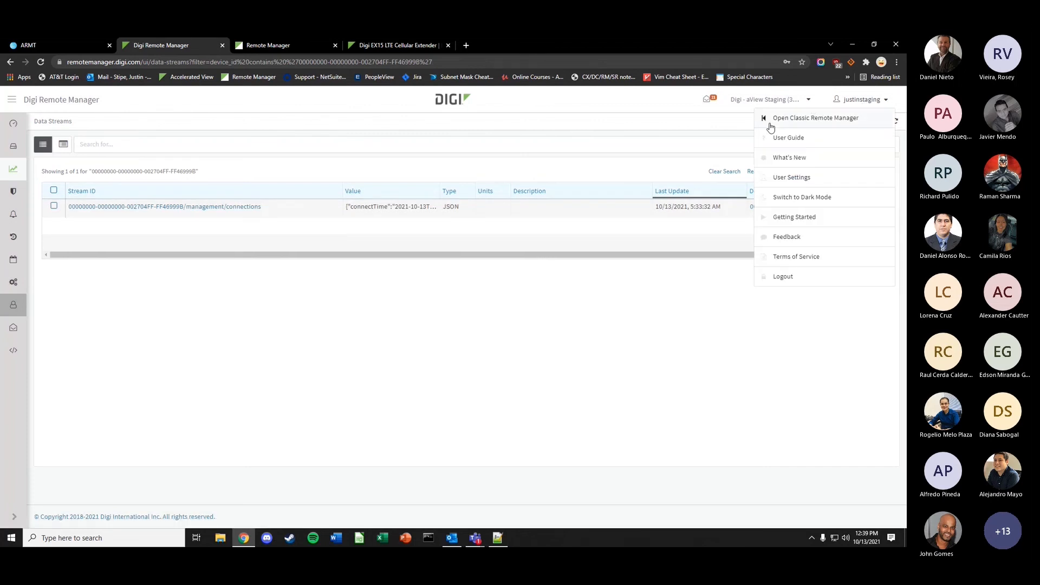
left_click(772, 126)
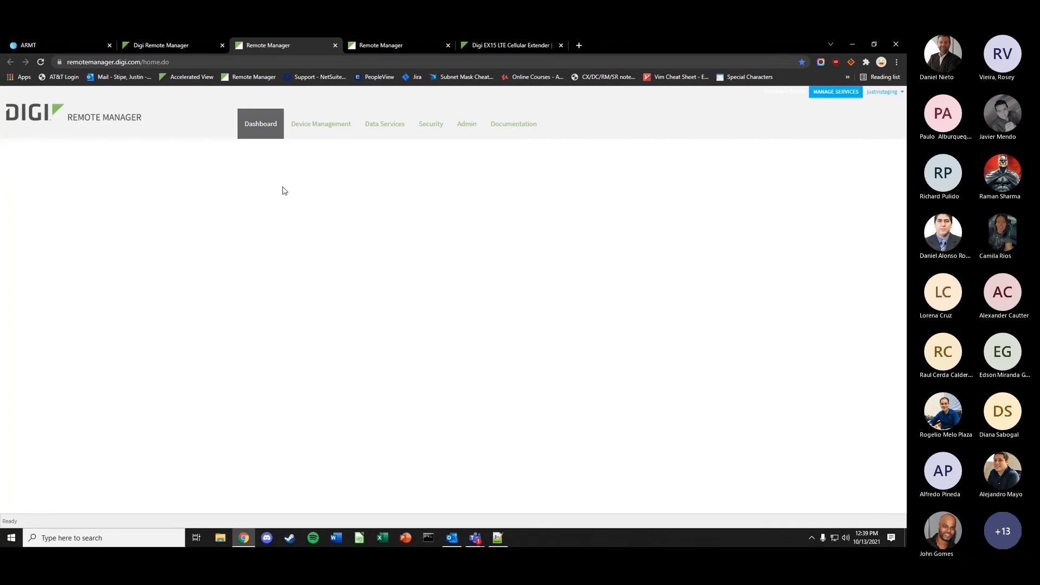
left_click(346, 135)
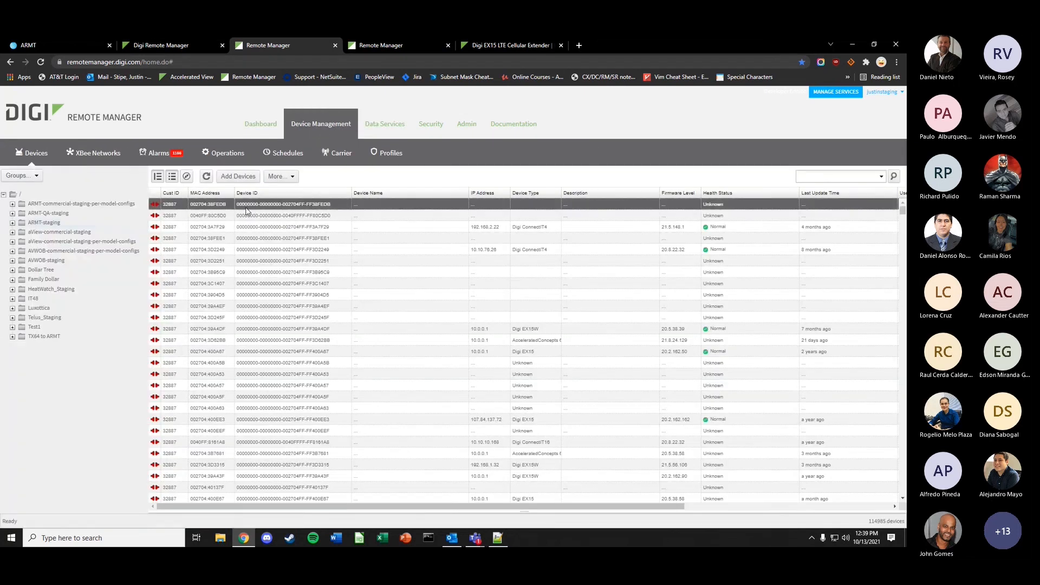
left_click(157, 194)
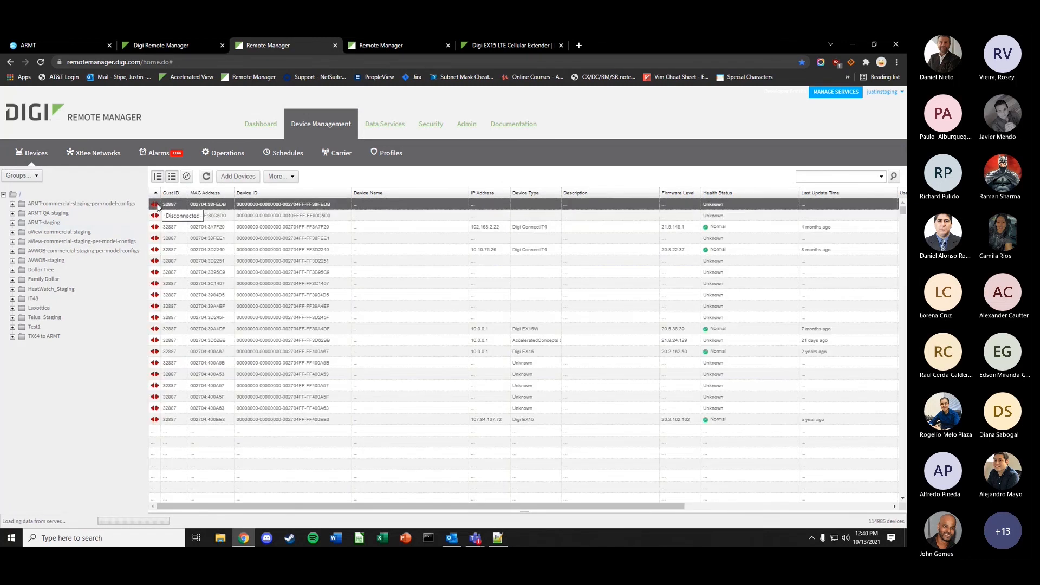
left_click(155, 193)
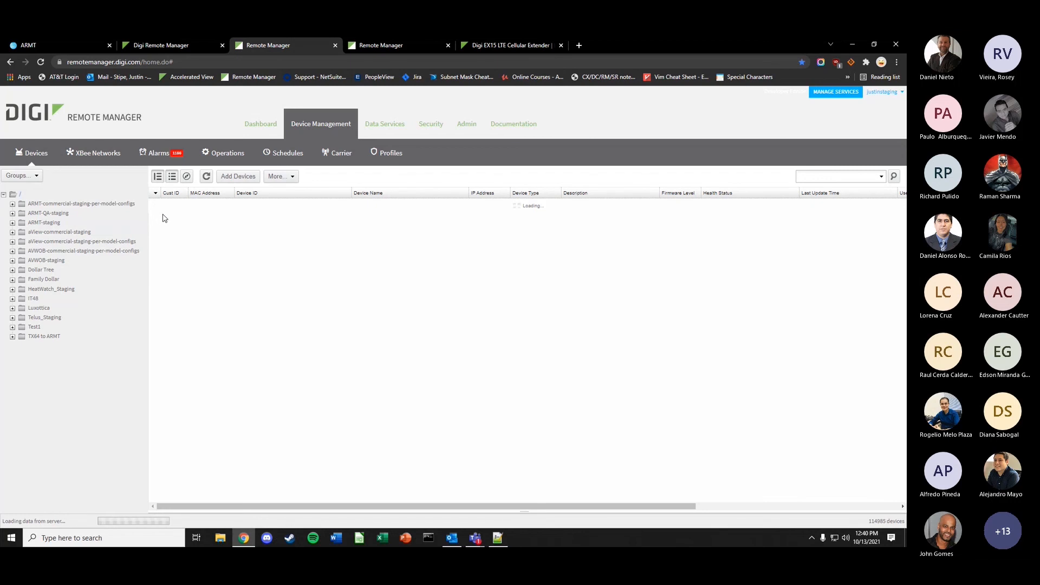
- View device 002704FF-FF46999B's data streams, showing its management/connections stream in the newer interface
double_click(336, 209)
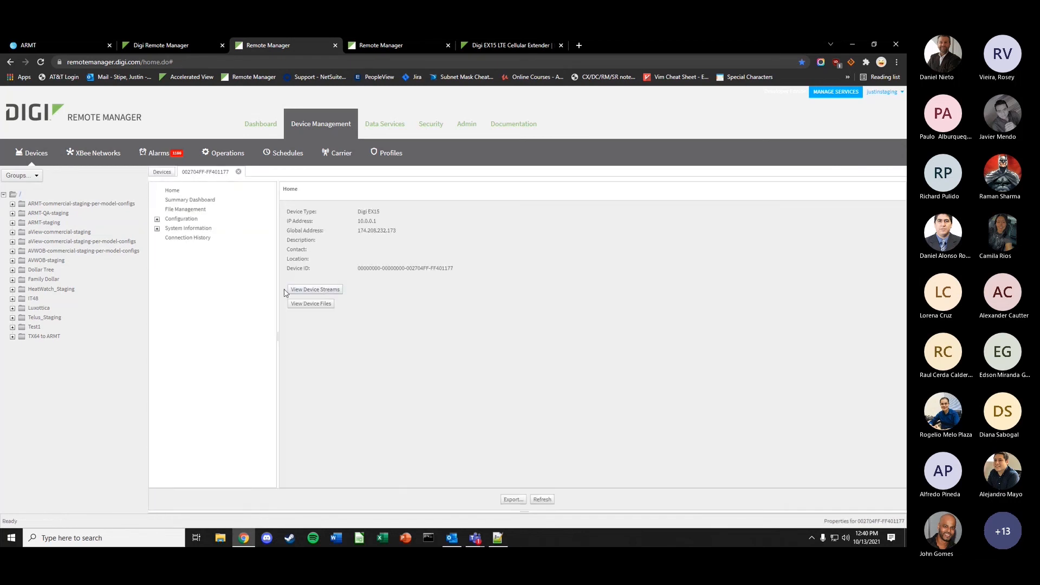
left_click(302, 290)
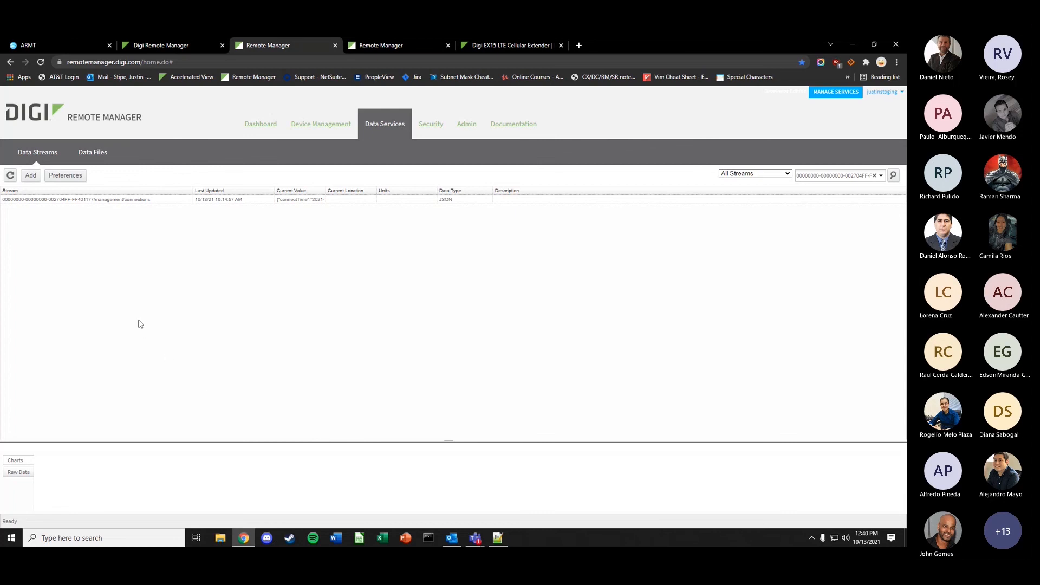
left_click(154, 51)
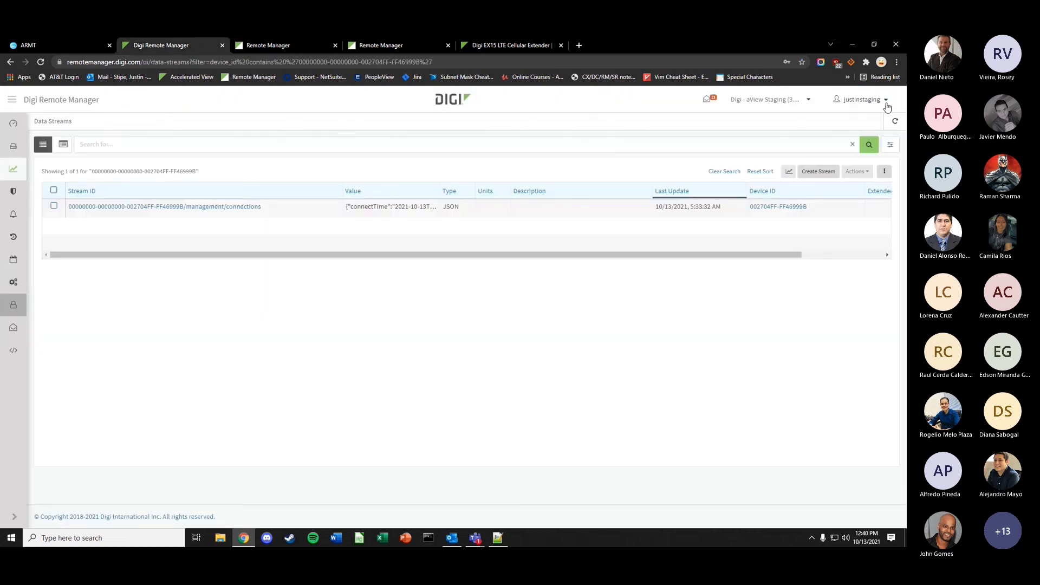
- Log out and sign back in using a different saved account
left_click(884, 103)
left_click(791, 277)
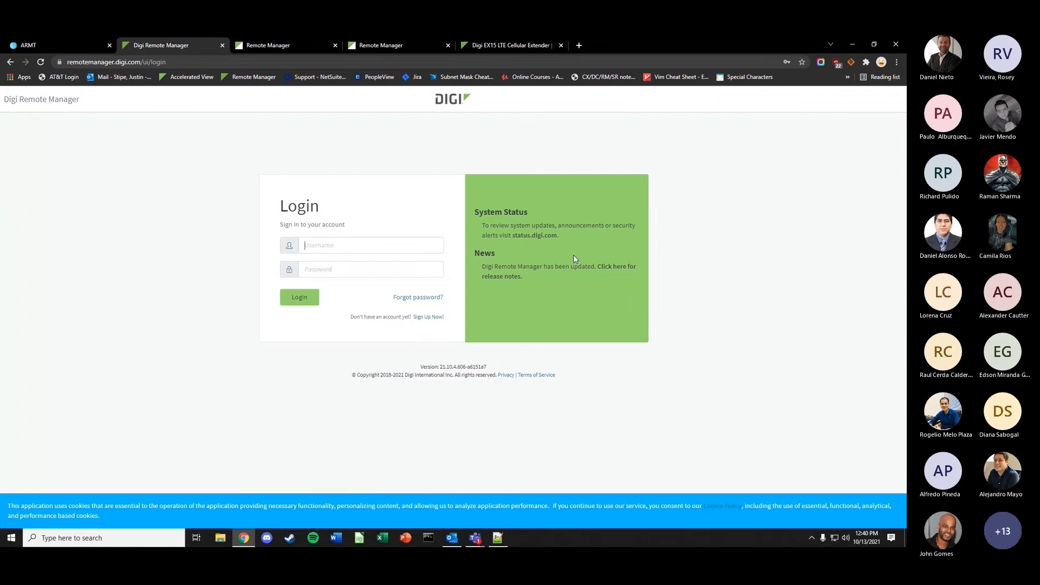
left_click(355, 245)
left_click(371, 325)
left_click(299, 297)
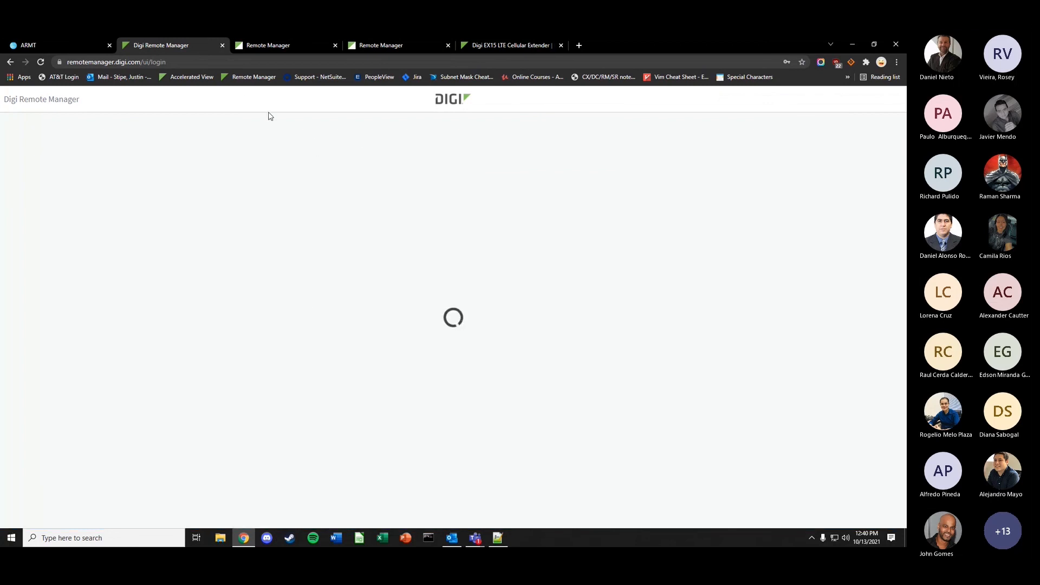
- Close the old classic data streams tab and reopen the classic Remote Manager in a new tab
left_click(299, 48)
left_click(207, 50)
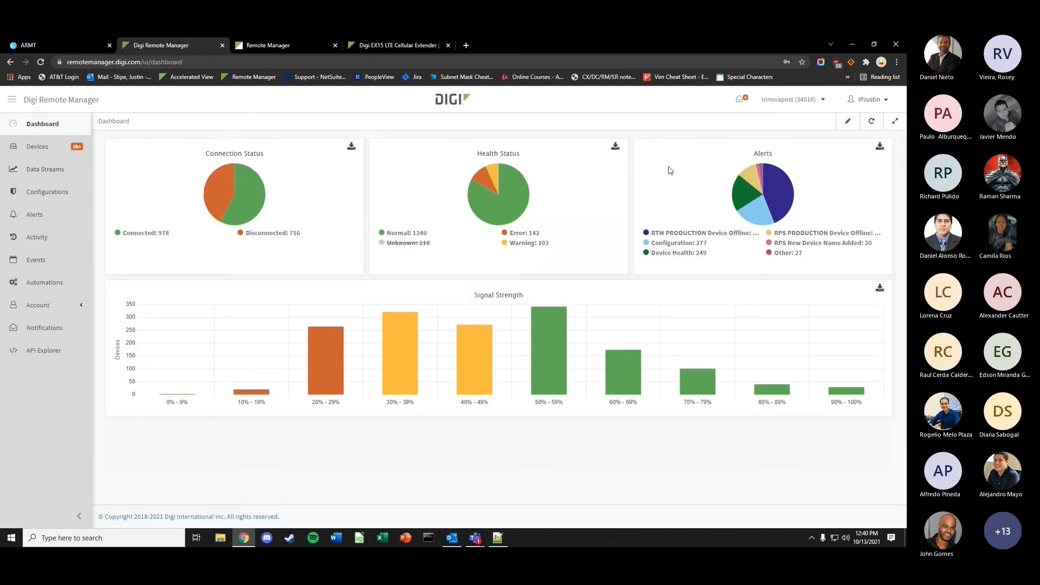
left_click(868, 100)
left_click(821, 120)
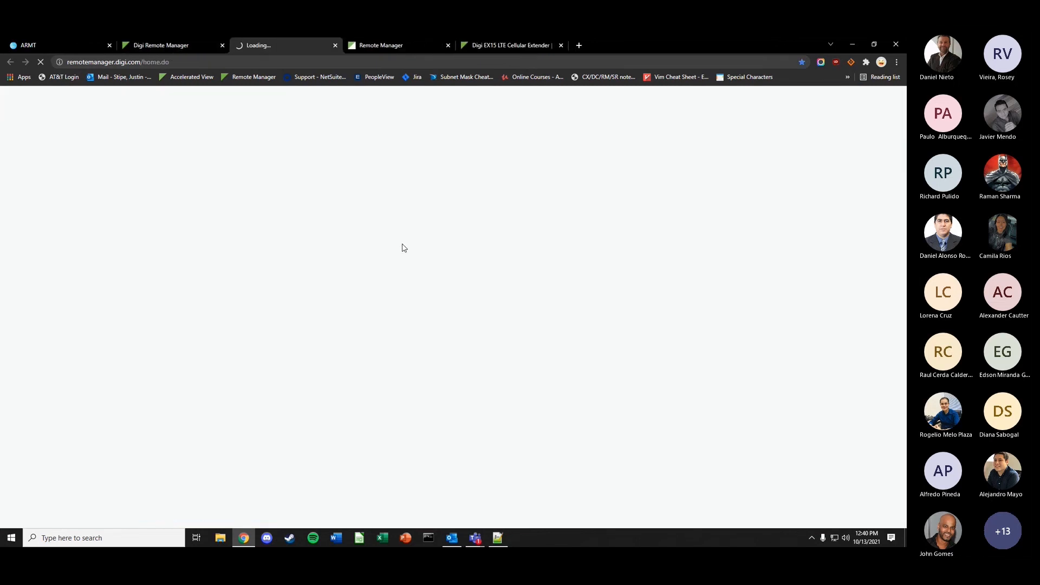
- Open device 002704FF-FF2DC27B's data streams from classic Device Management
left_click(329, 130)
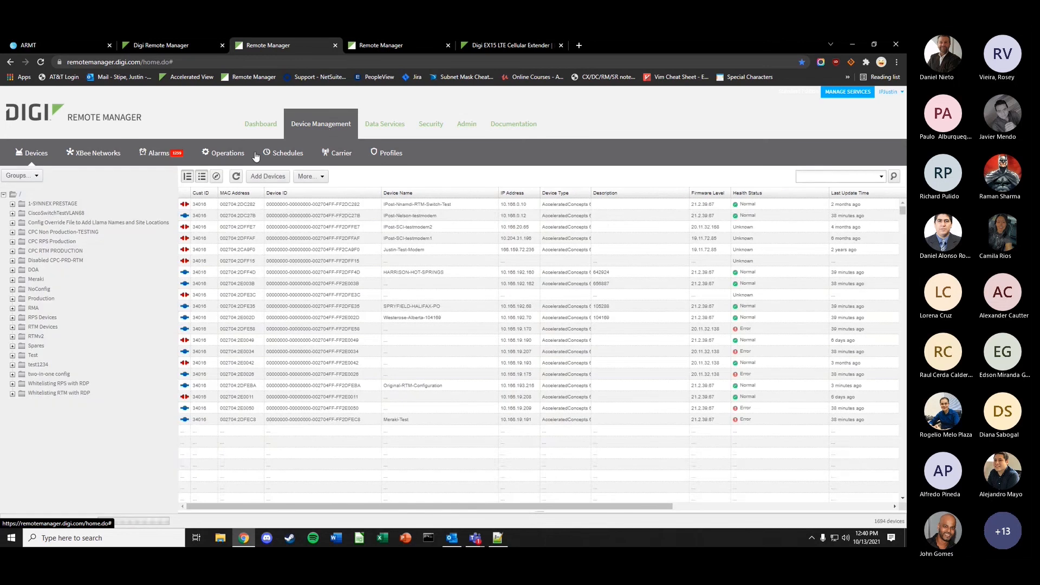
double_click(242, 214)
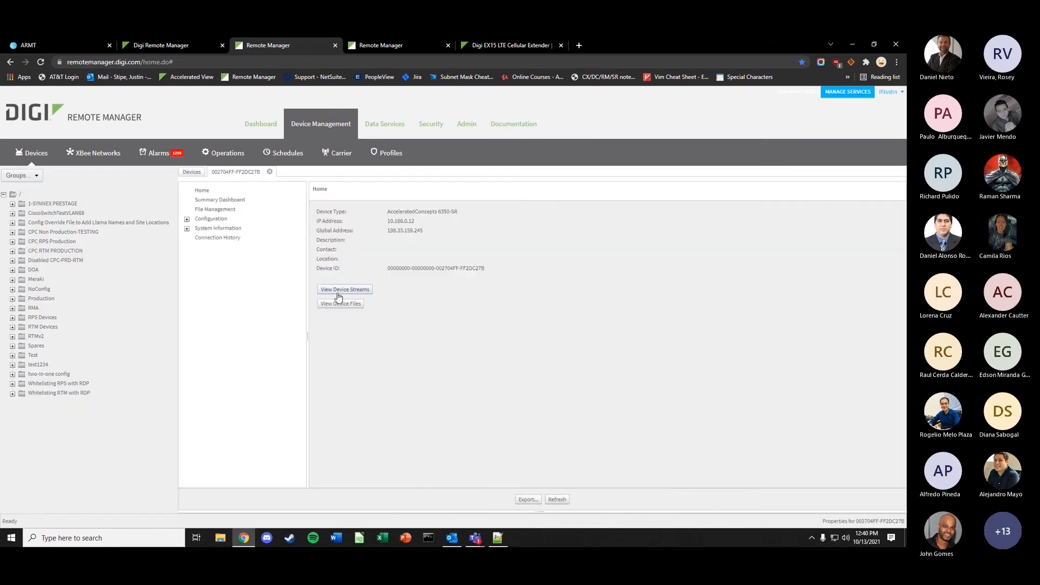
left_click(337, 296)
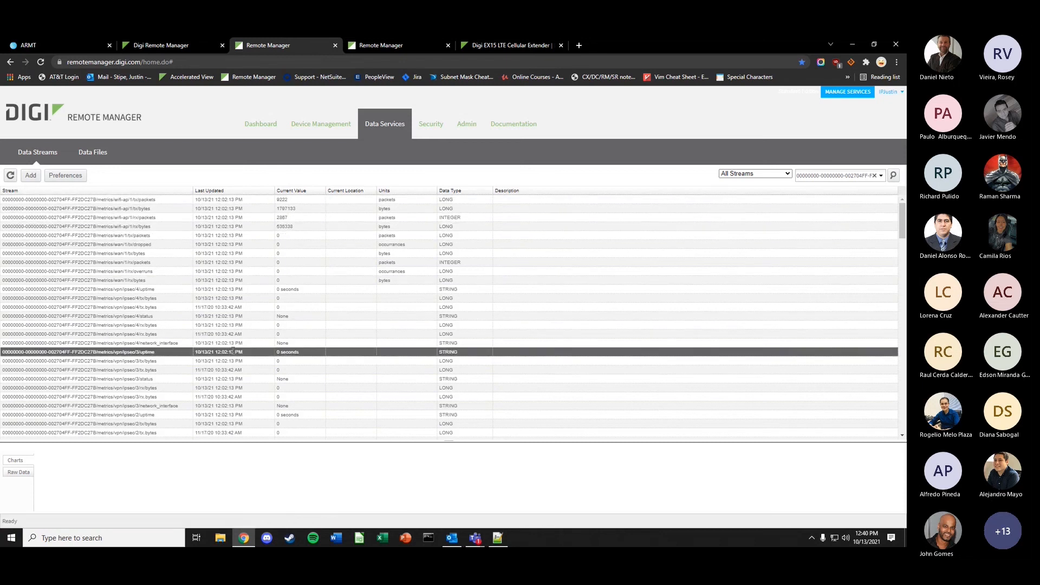
scroll(233, 353, "down", 5)
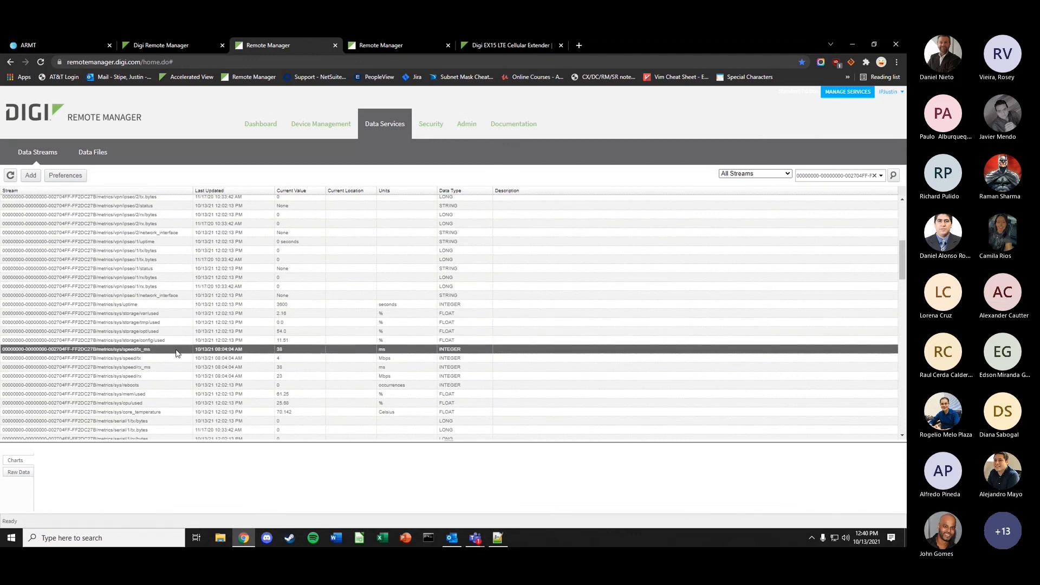
scroll(176, 374, "down", 1)
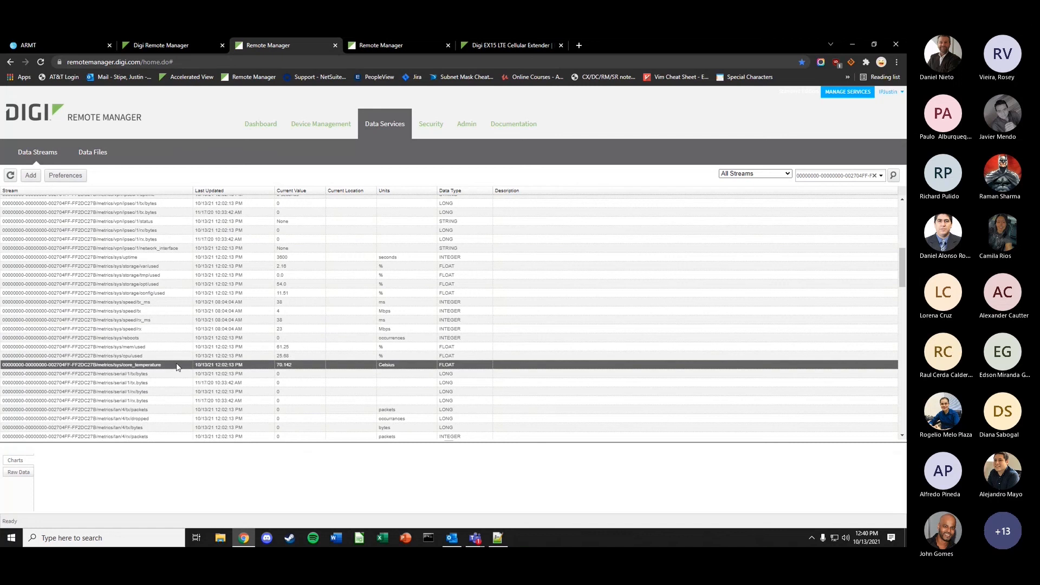
- Chart the sys/core_temperature stream (70.142 Celsius), then return to the newer Dashboard
left_click(175, 364)
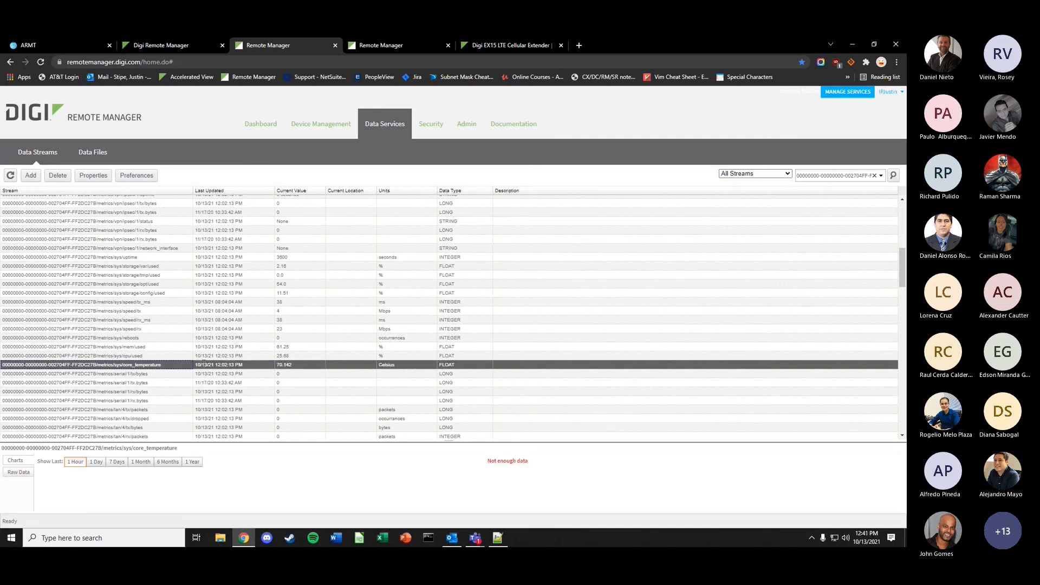
scroll(235, 340, "down", 3)
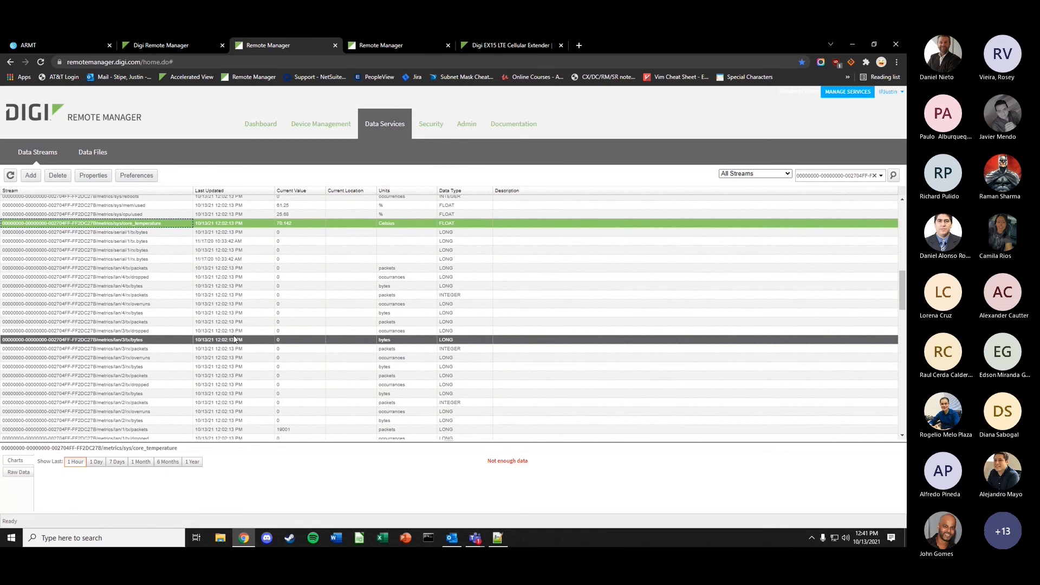
scroll(235, 340, "down", 2)
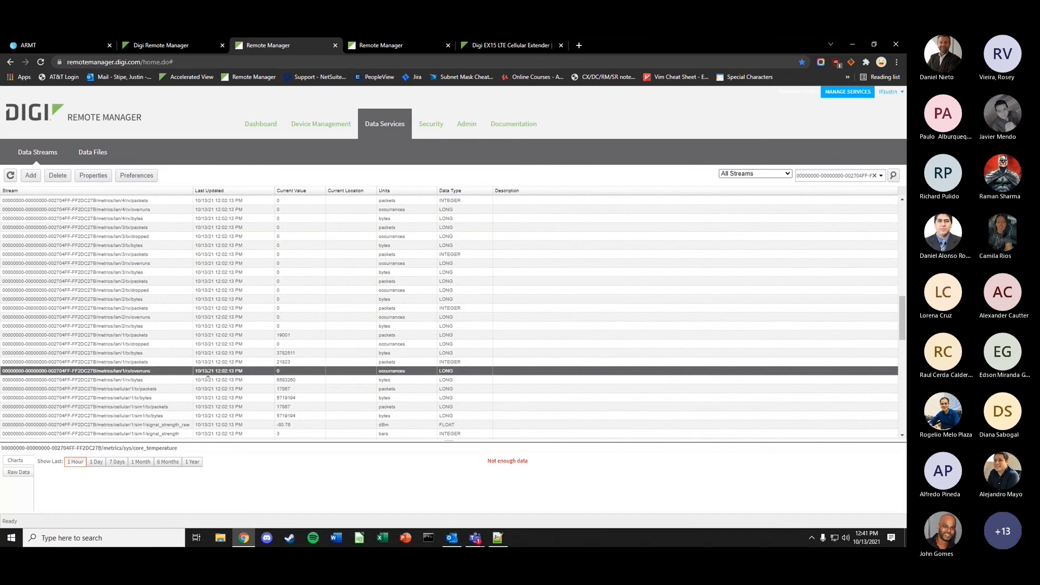
scroll(208, 375, "up", 3)
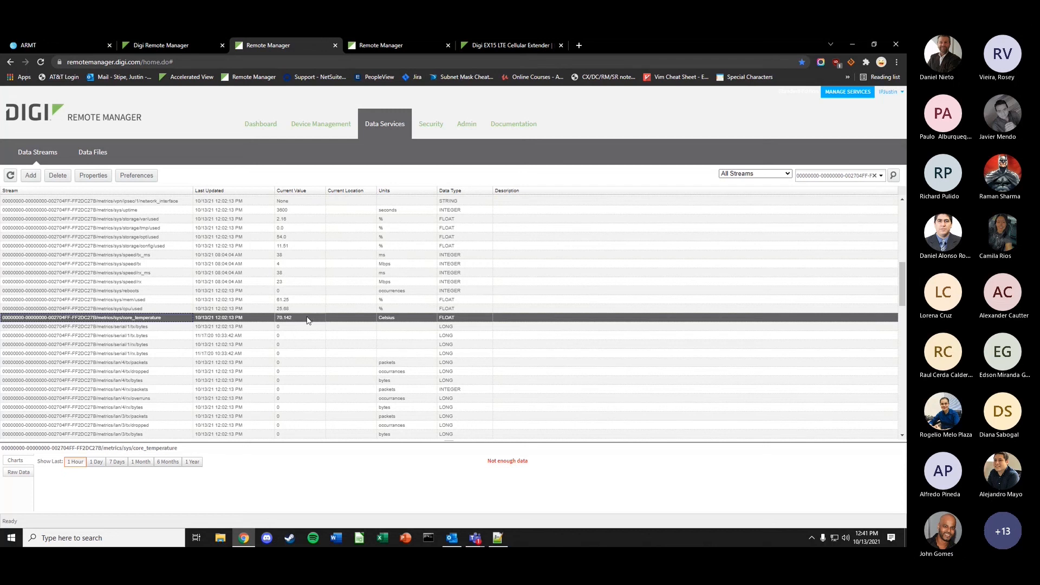
left_click(186, 48)
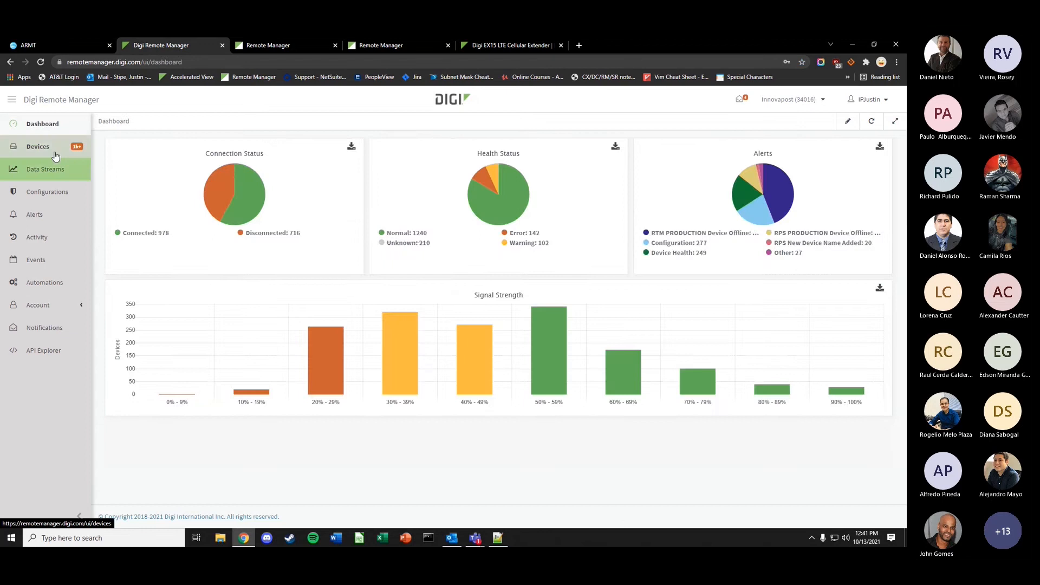
- Sort Devices by link status, open 002704FF-FF2E003B, and close its out-of-date firmware banner
left_click(54, 151)
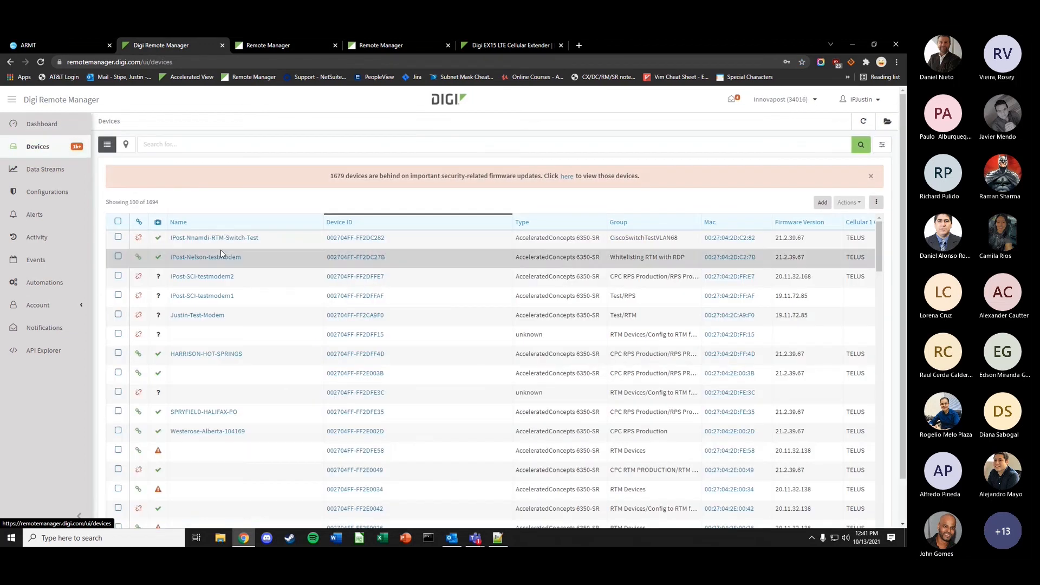
left_click(138, 223)
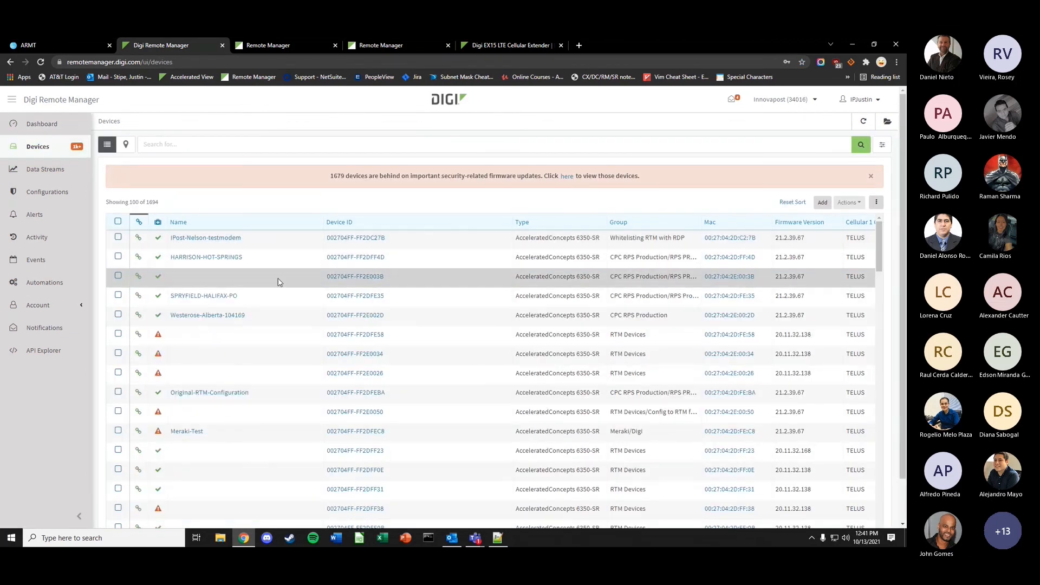
left_click(343, 278)
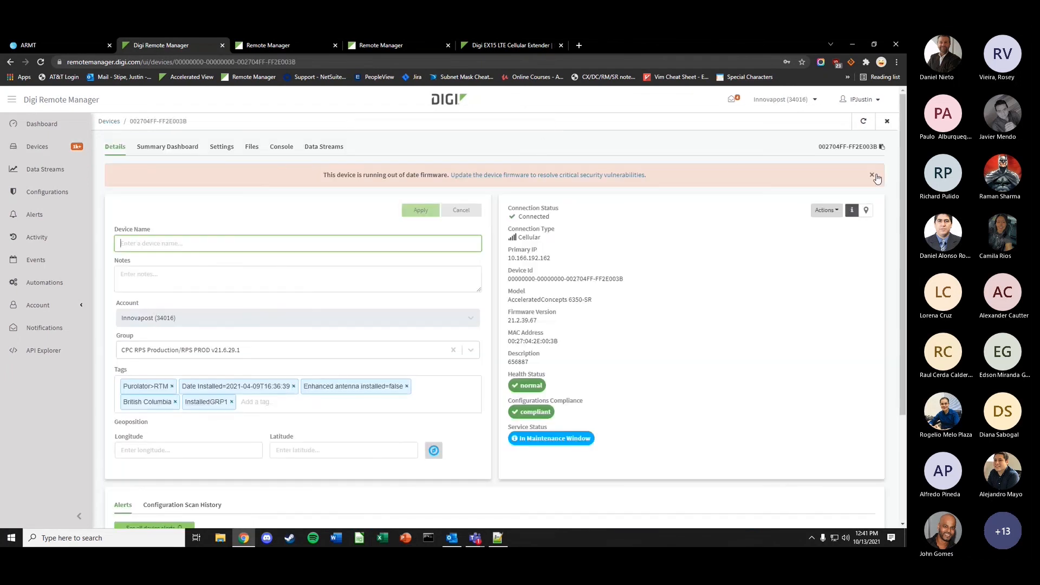
left_click(876, 179)
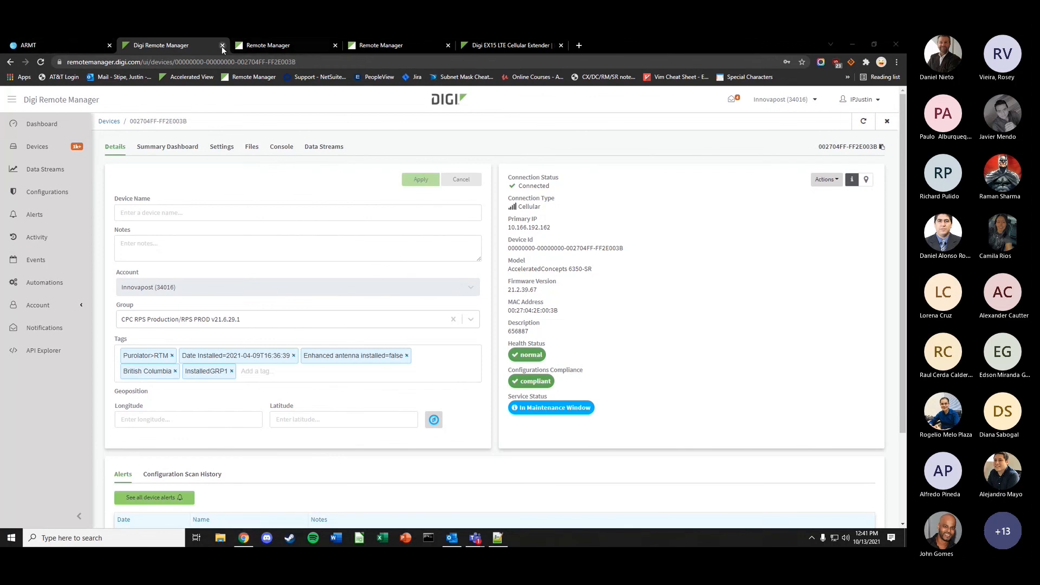
- Replace the AT&T page with a search for 'ex15' and open the Digi EX15 LTE Cellular Extender page
left_click(60, 43)
left_click(120, 62)
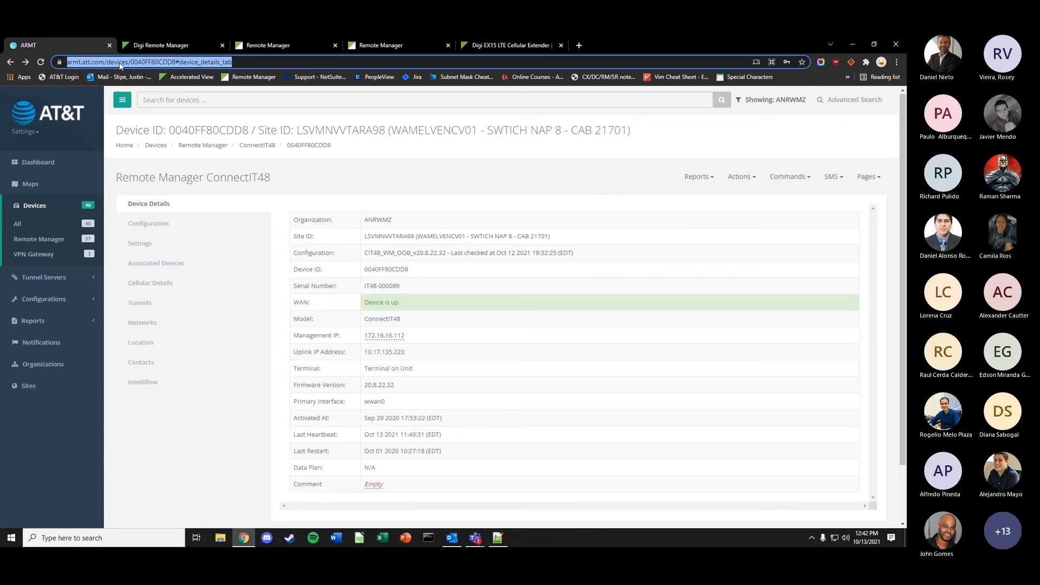
type("ex15")
key("Return")
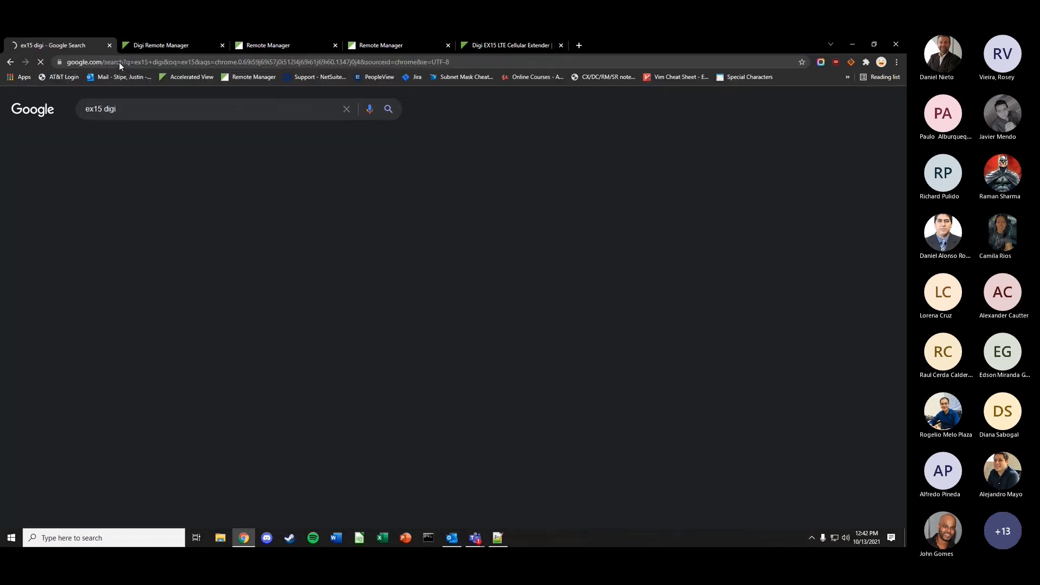
left_click(173, 188)
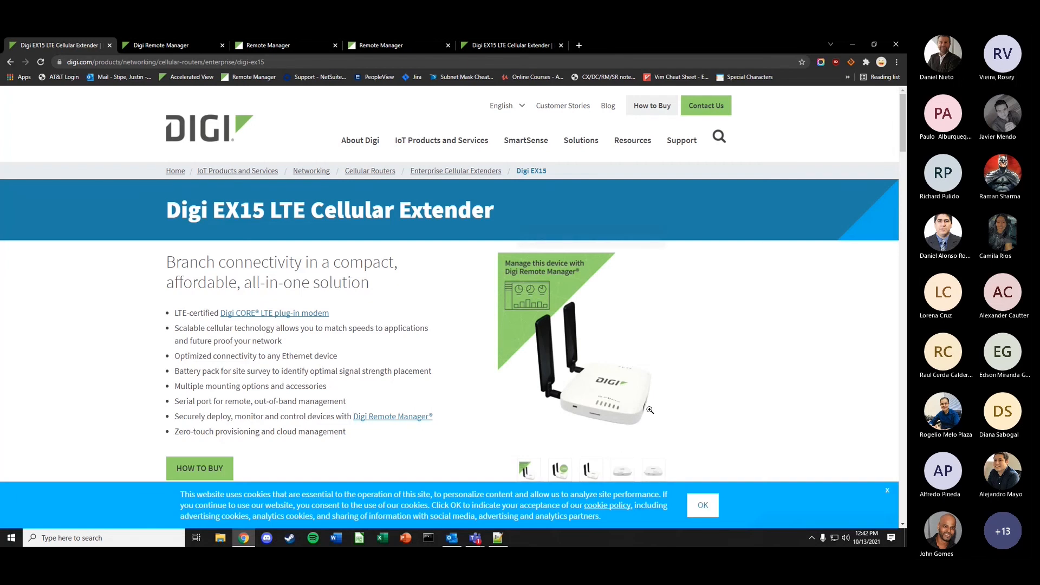
- Dismiss the cookie notice and browse the EX15 gallery photos, ending on the back view
left_click(888, 491)
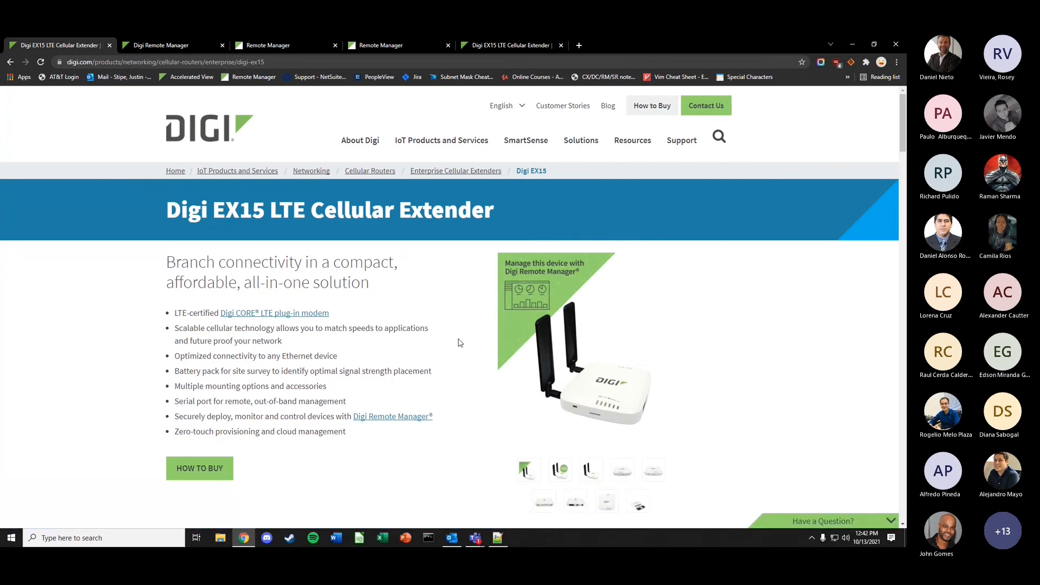
scroll(608, 422, "down", 2)
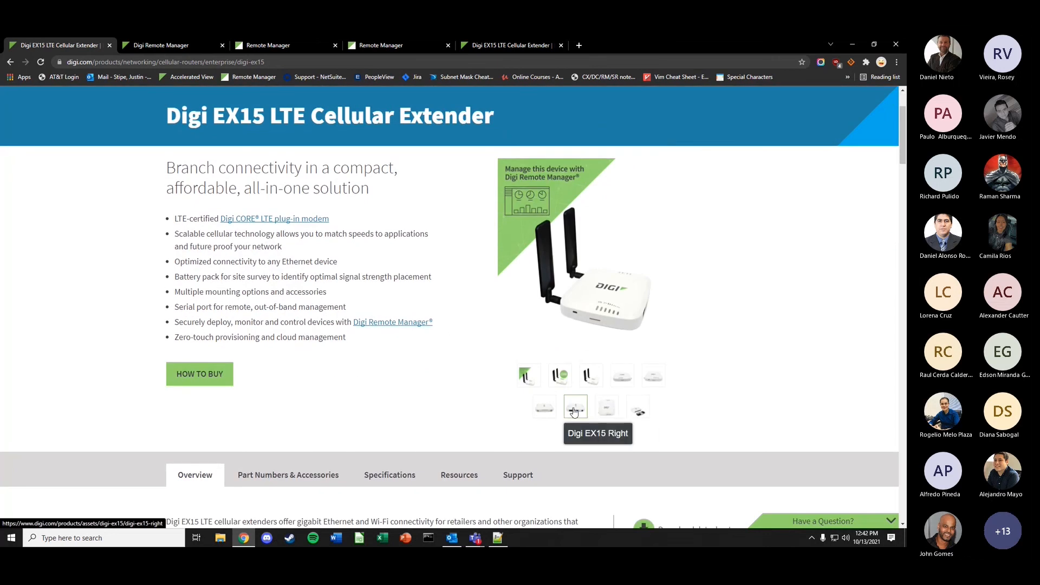
left_click(630, 380)
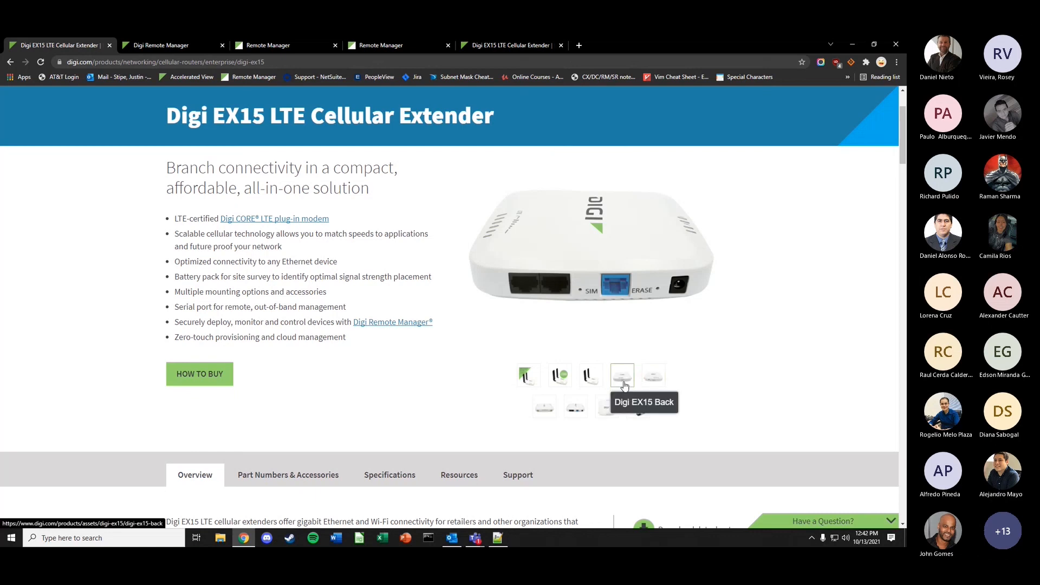
left_click(653, 383)
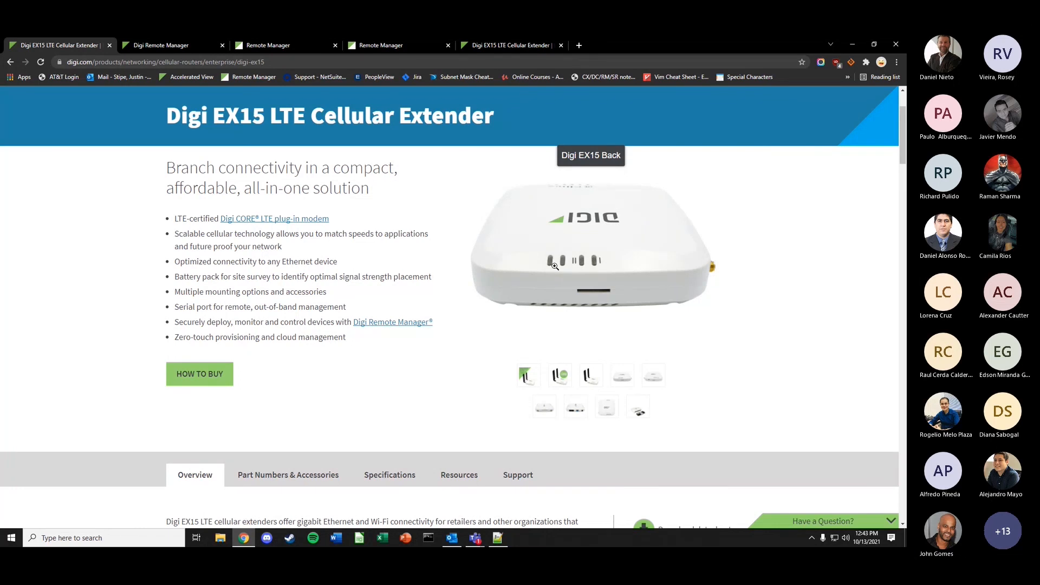
left_click(575, 407)
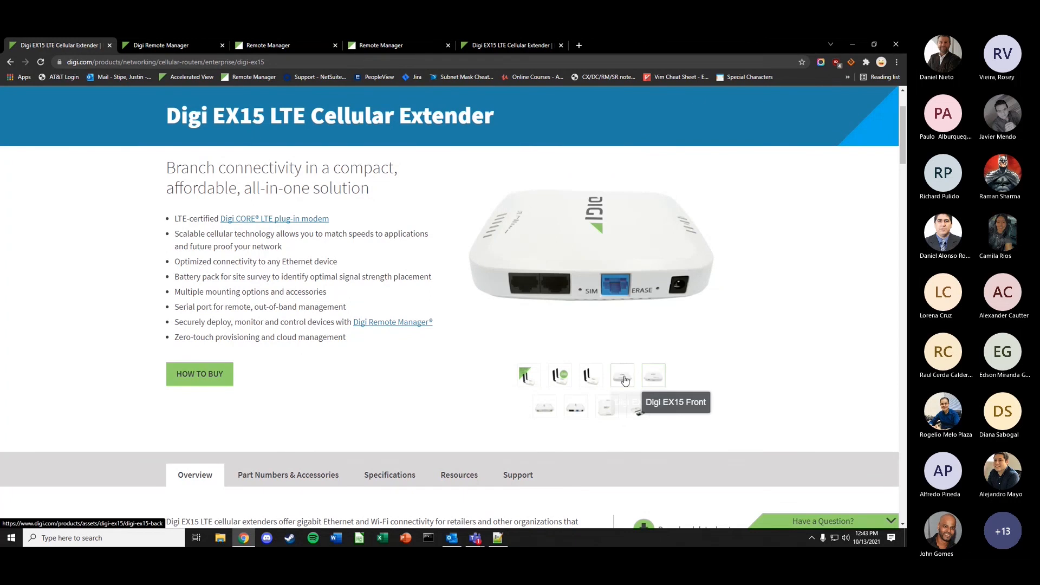
left_click(544, 407)
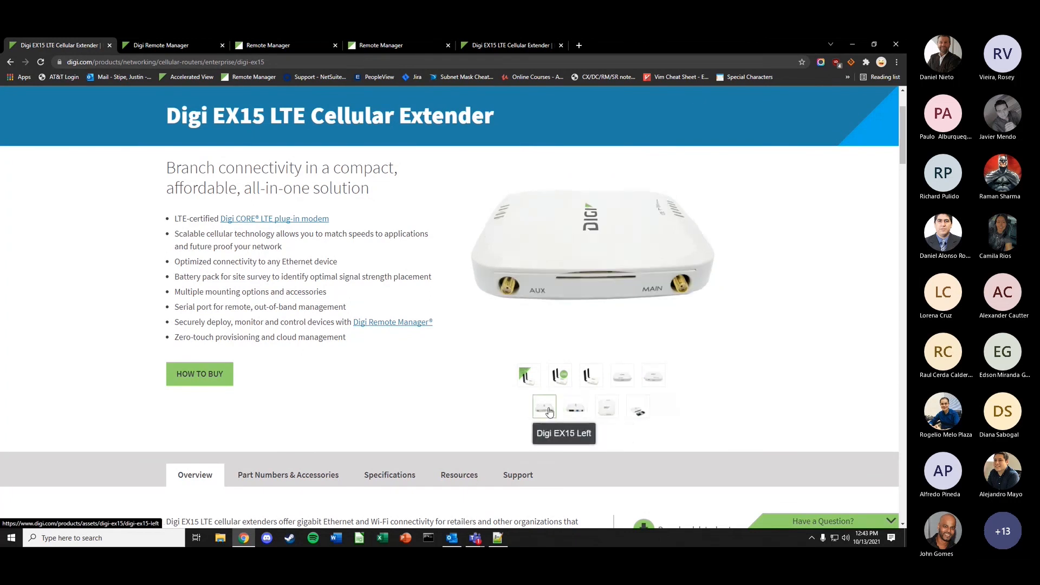
left_click(607, 407)
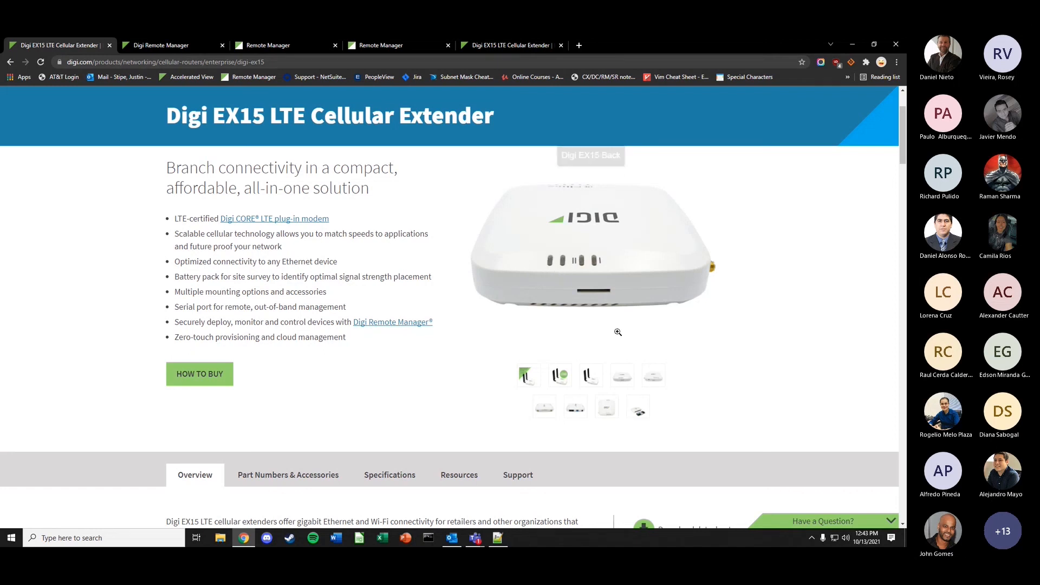
- Open device 002704FF-FF2E003B's Settings and expand Config > Network > Modems to the first modem entry
left_click(157, 46)
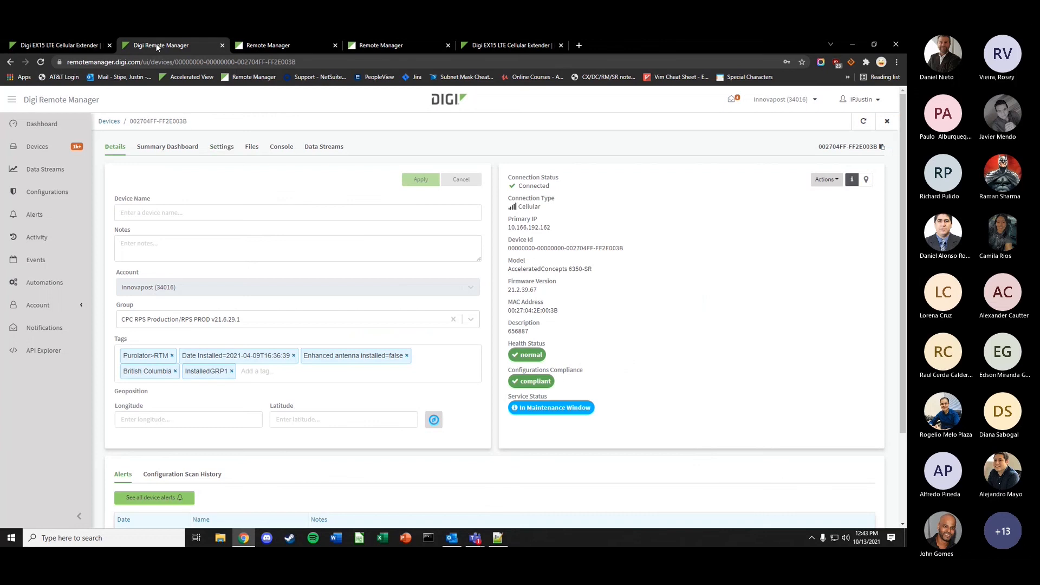
left_click(221, 145)
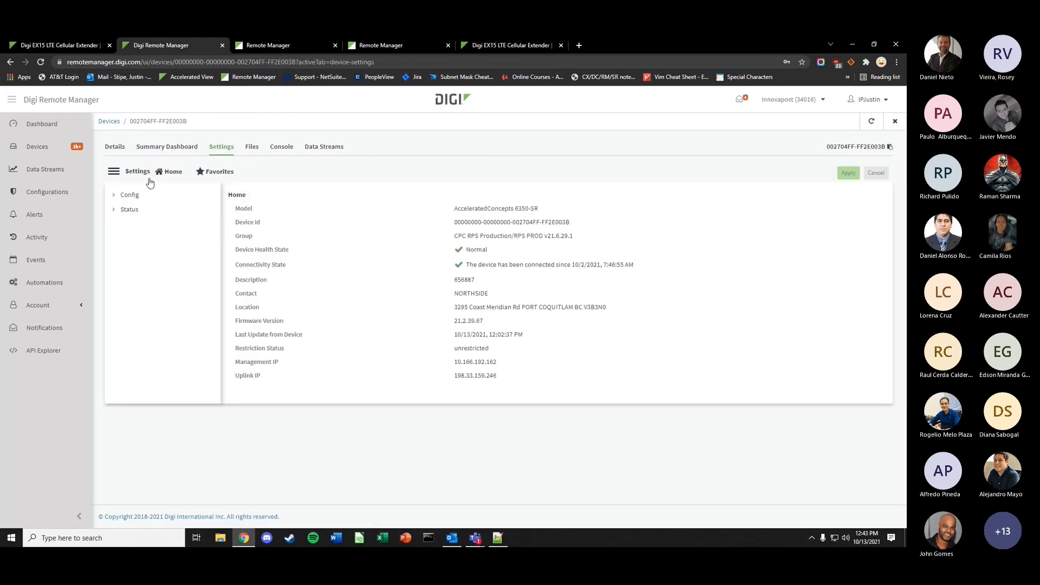
left_click(128, 195)
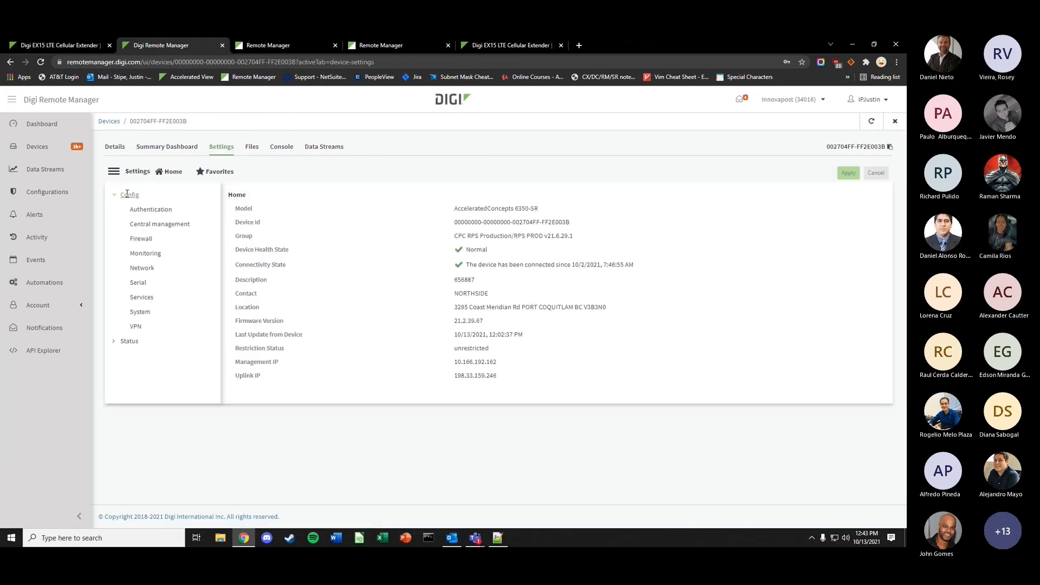
left_click(153, 269)
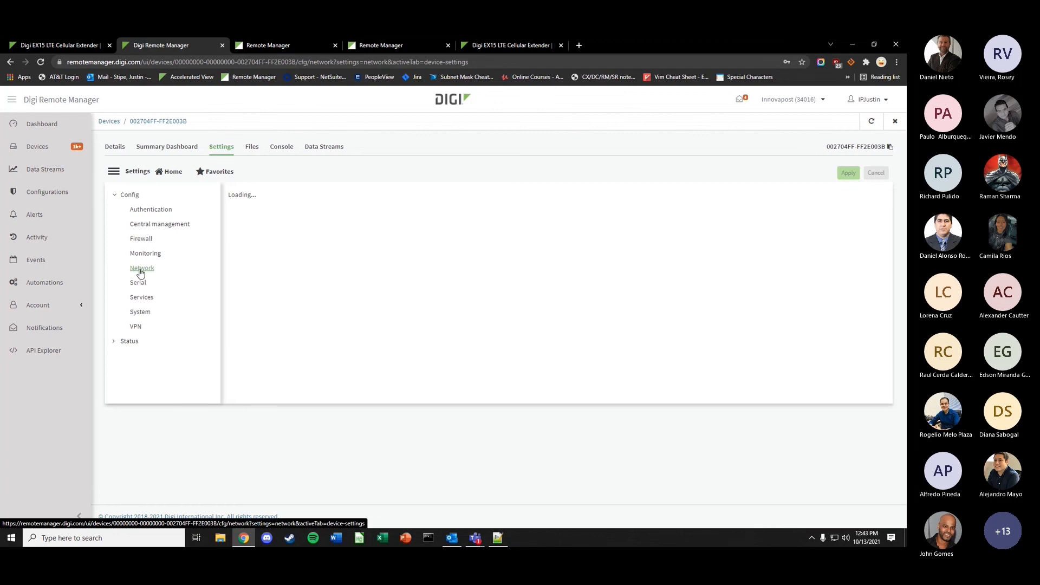
left_click(251, 319)
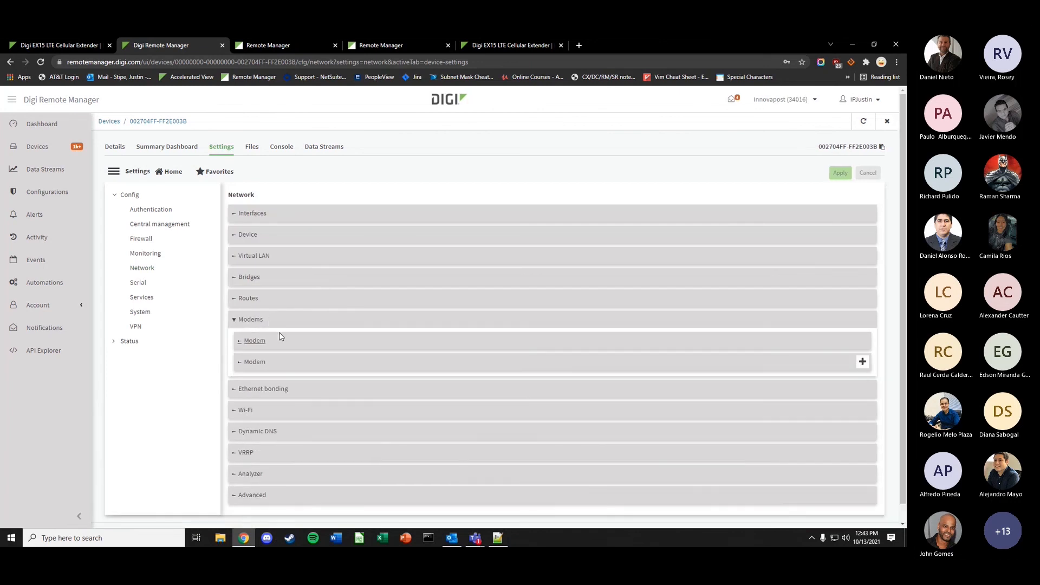
left_click(279, 343)
scroll(325, 347, "down", 3)
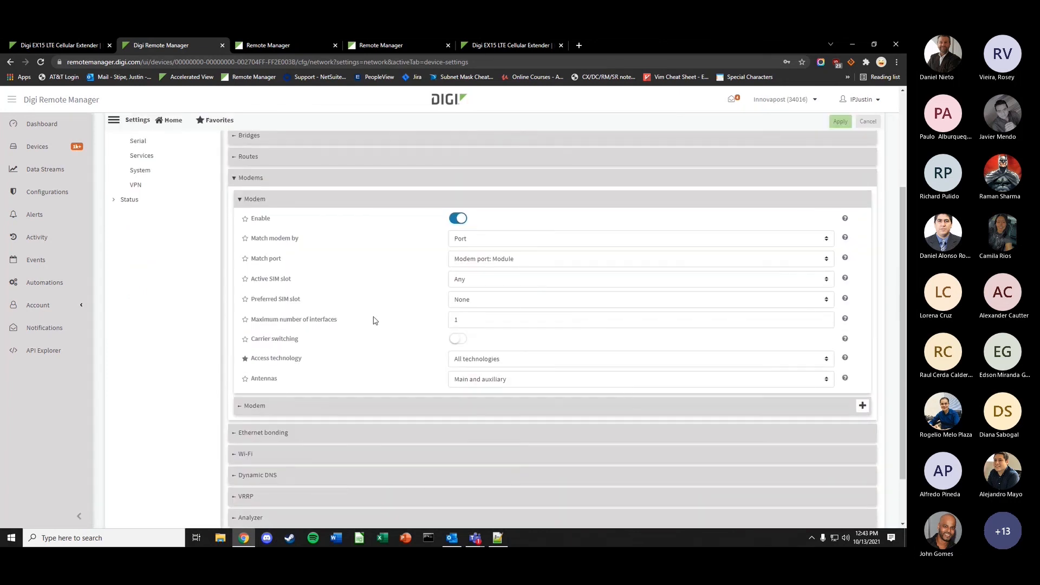
- Try SIM1 for the active SIM slot, then revert it to Any
left_click(465, 281)
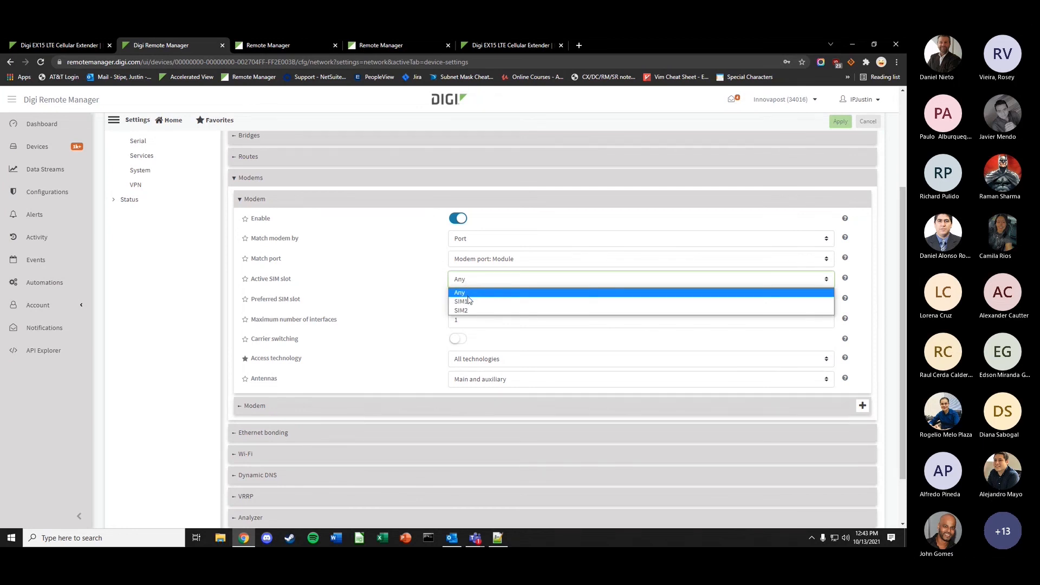
left_click(471, 305)
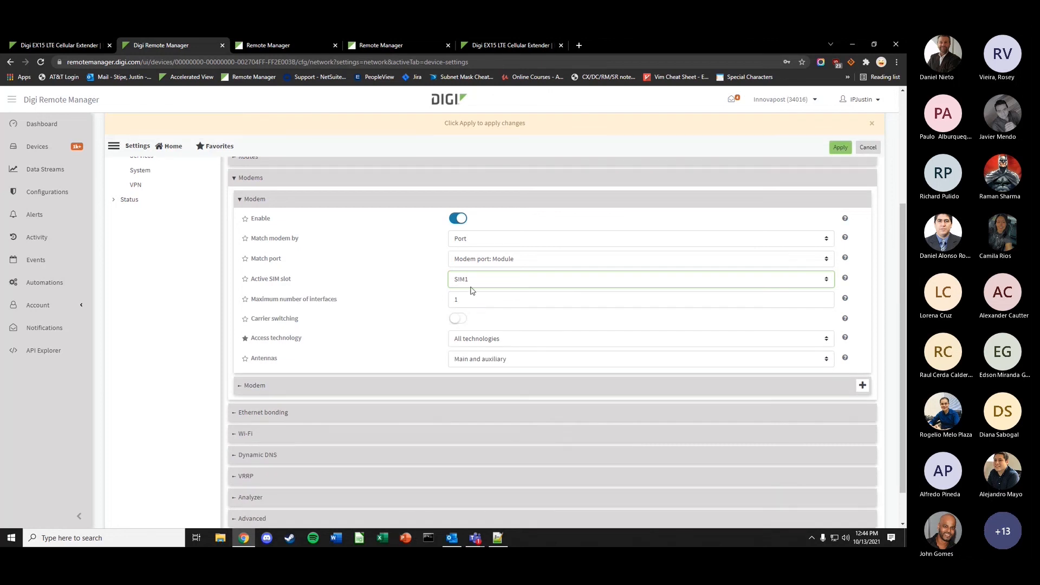
left_click(472, 285)
left_click(468, 304)
left_click(460, 281)
left_click(464, 296)
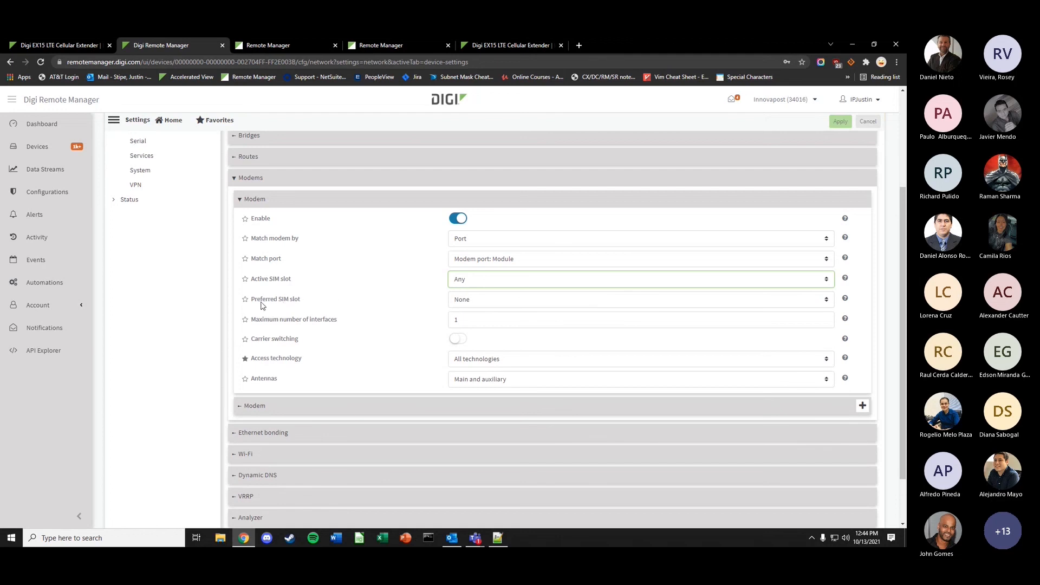
- Set the preferred SIM slot to SIM1 with its check scheduled at Set time 02:00
left_click(469, 305)
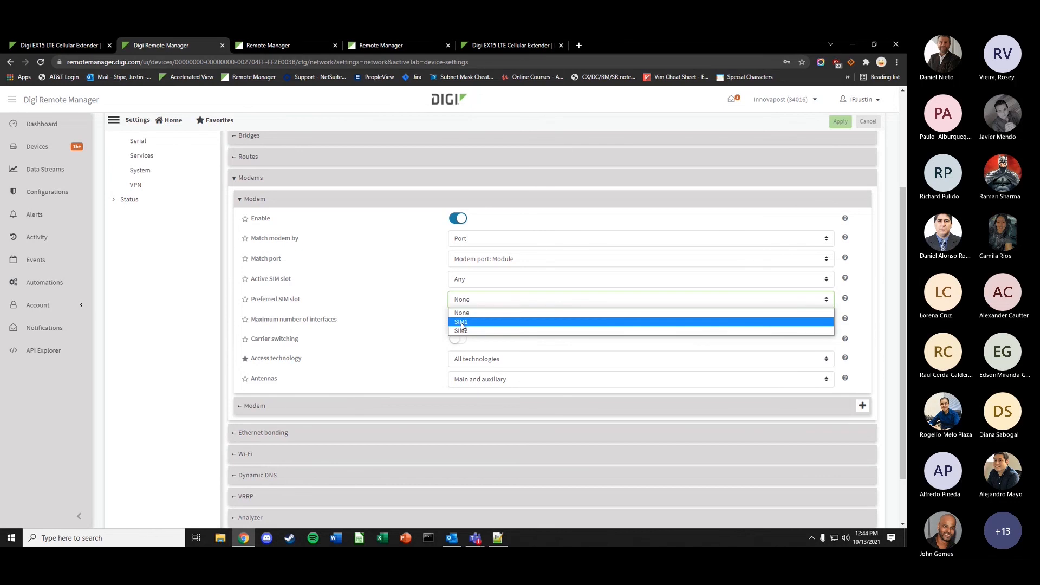
left_click(461, 324)
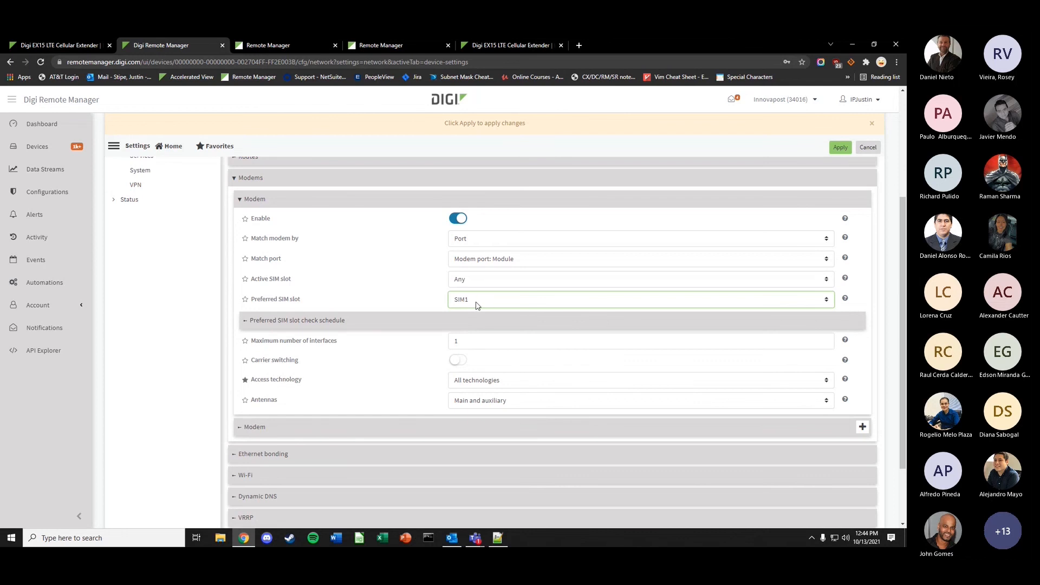
left_click(471, 320)
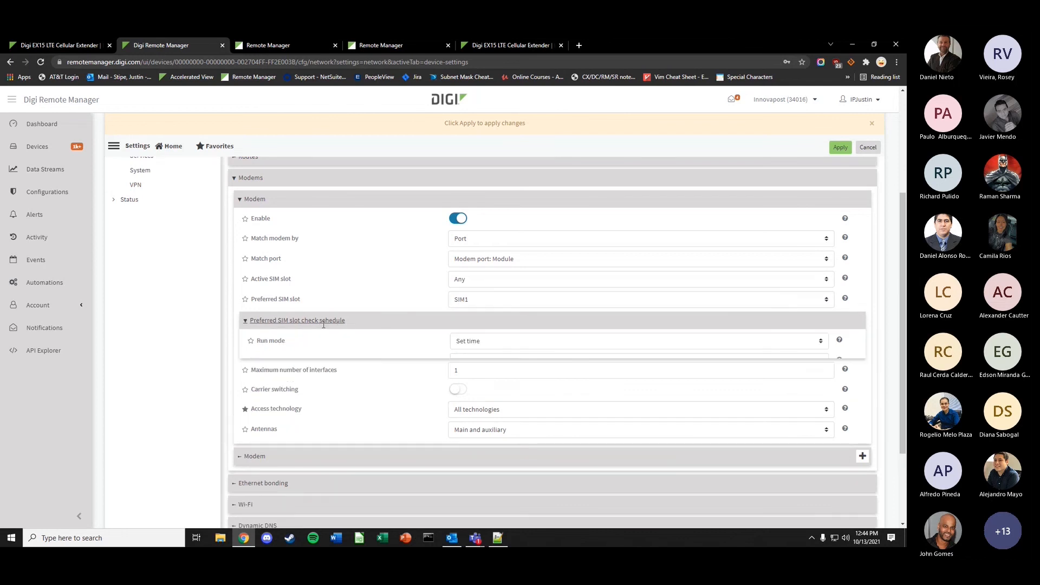
left_click(476, 346)
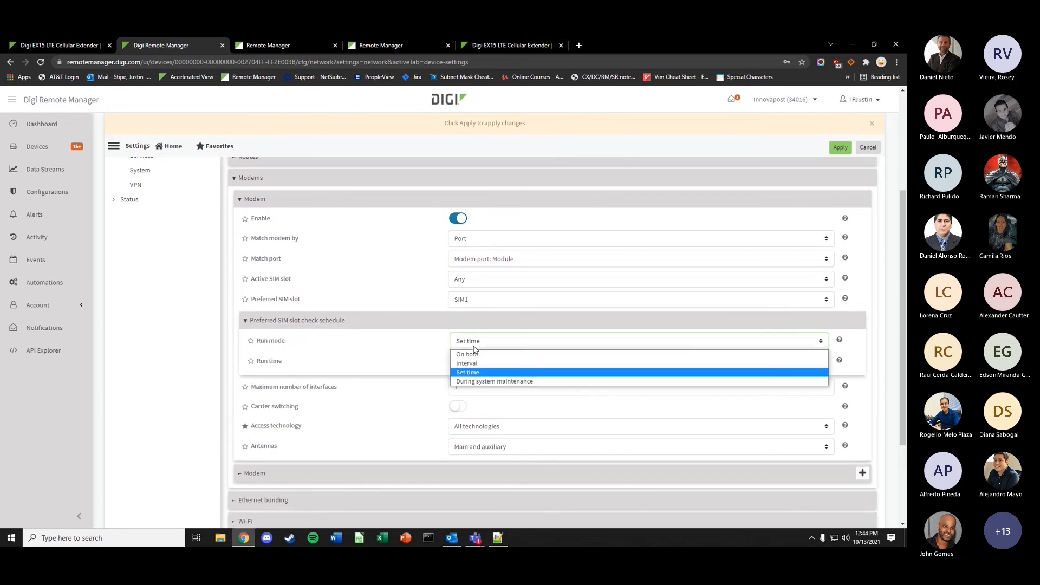
left_click(472, 374)
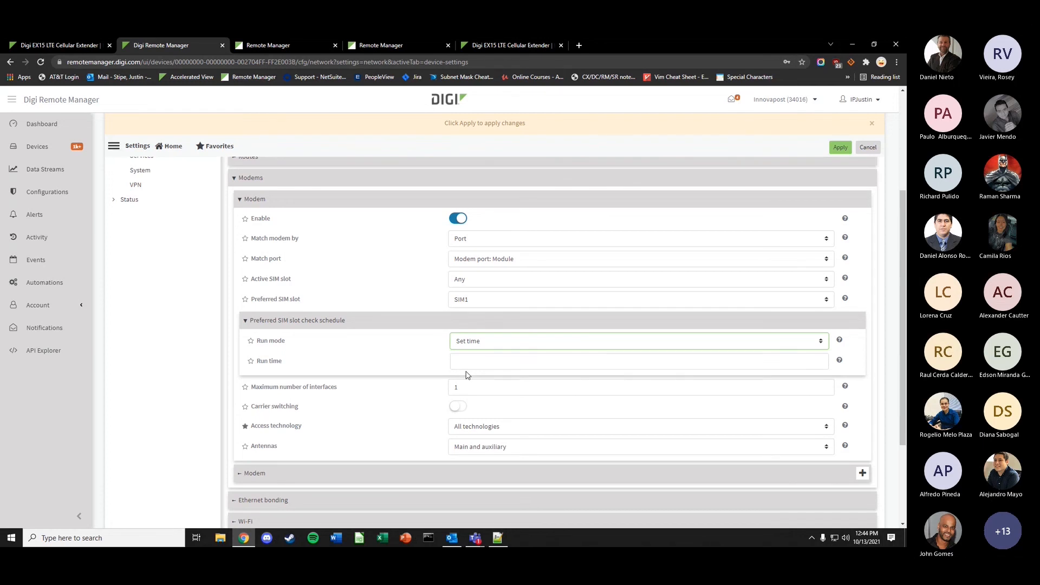
left_click(466, 366)
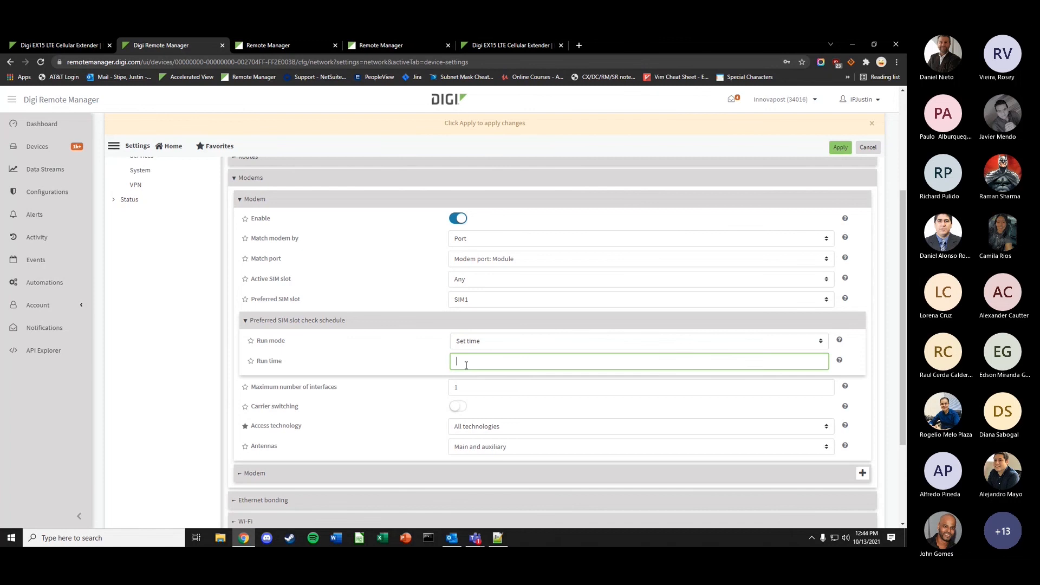
type("02")
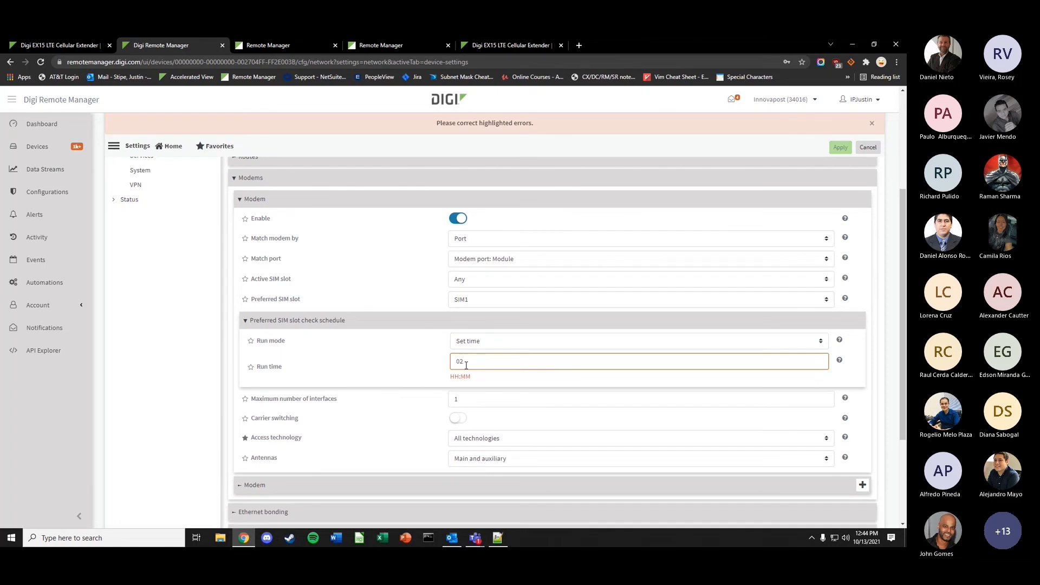
type(":00")
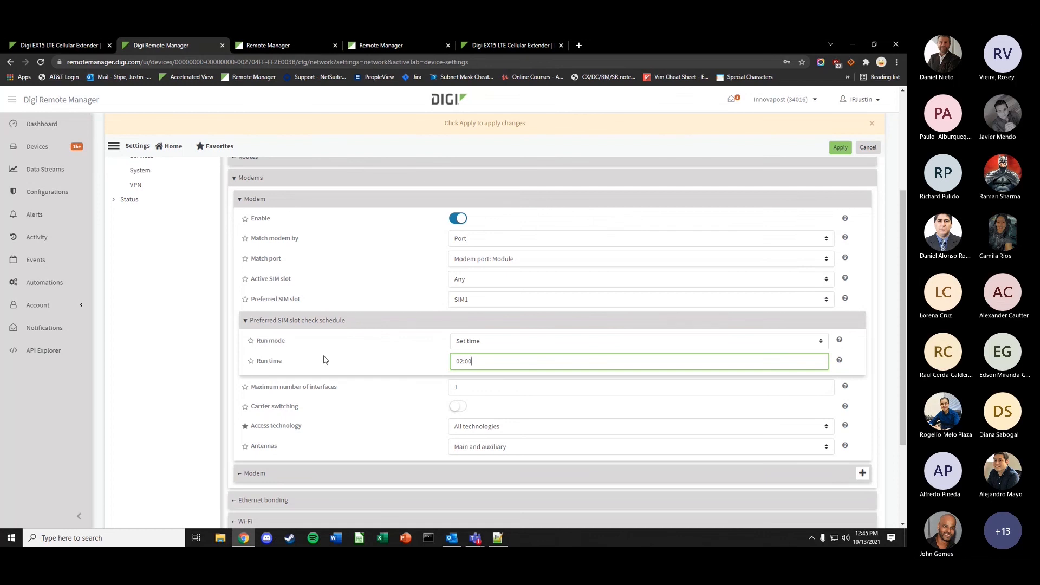
- Under Interfaces > Modem, change Match SIM by to SIM slot (SIM1) and review the APN list
scroll(324, 360, "up", 3)
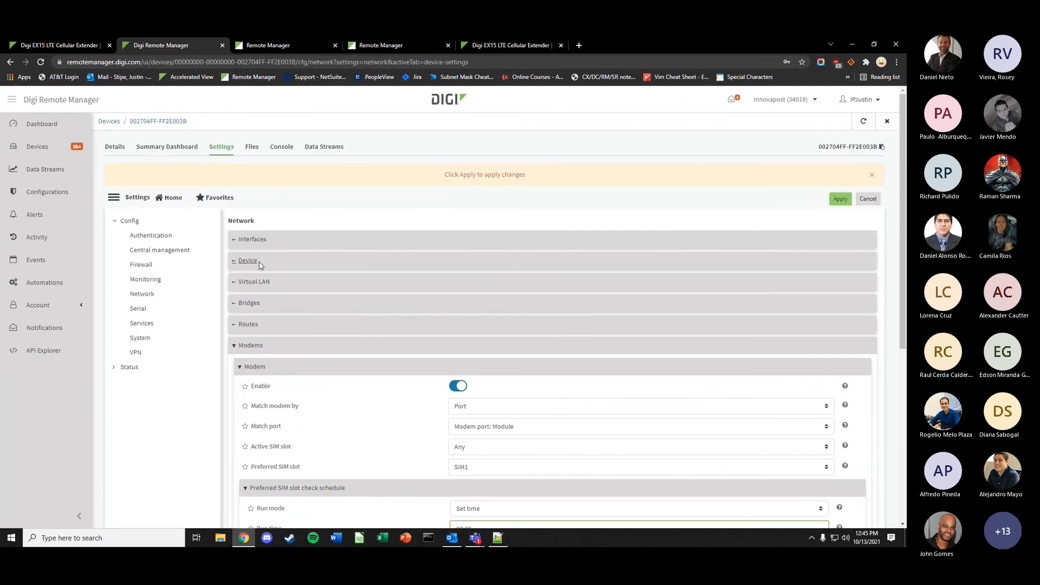
left_click(282, 241)
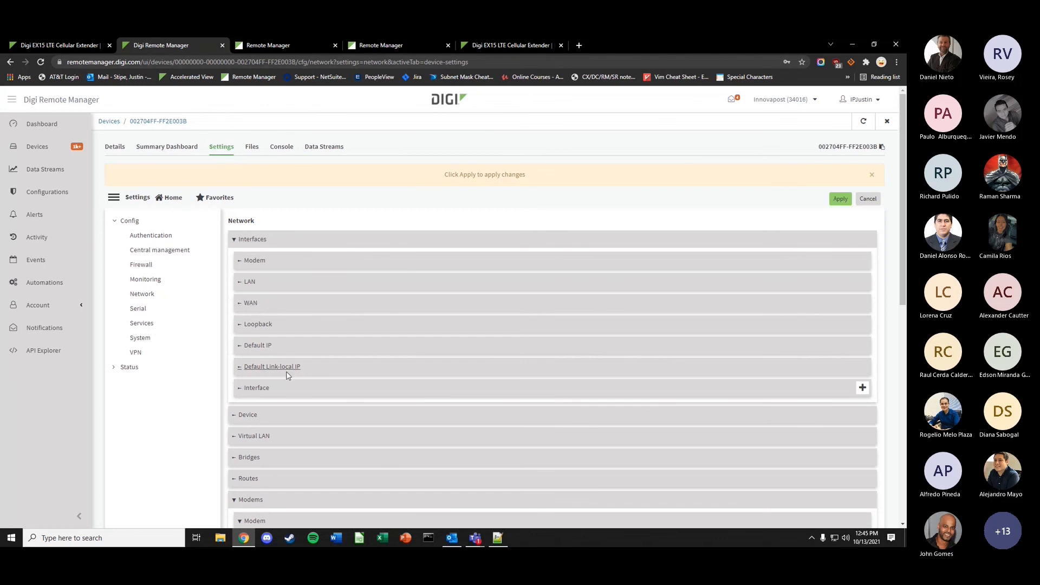
left_click(302, 261)
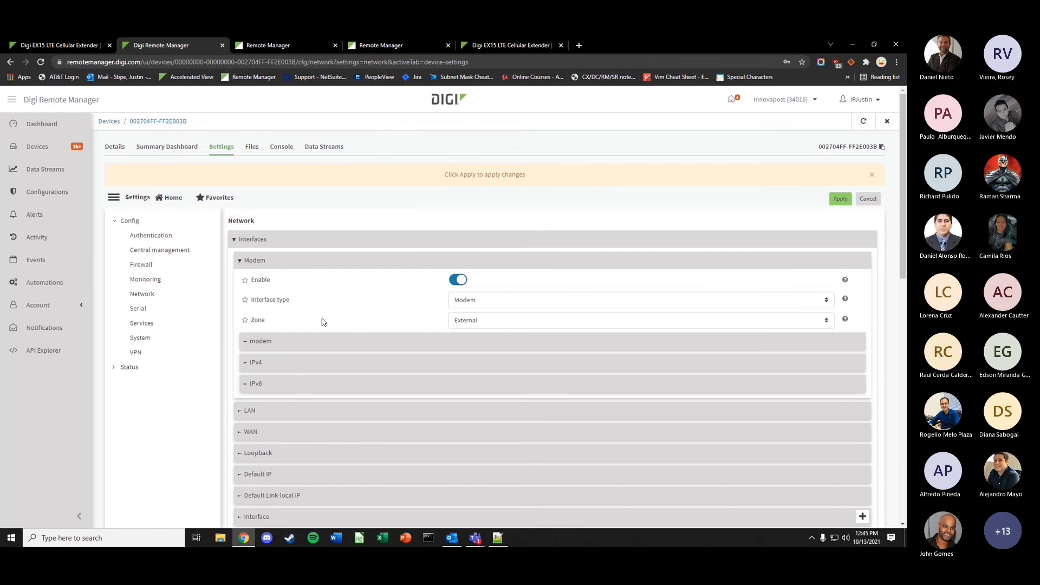
left_click(393, 341)
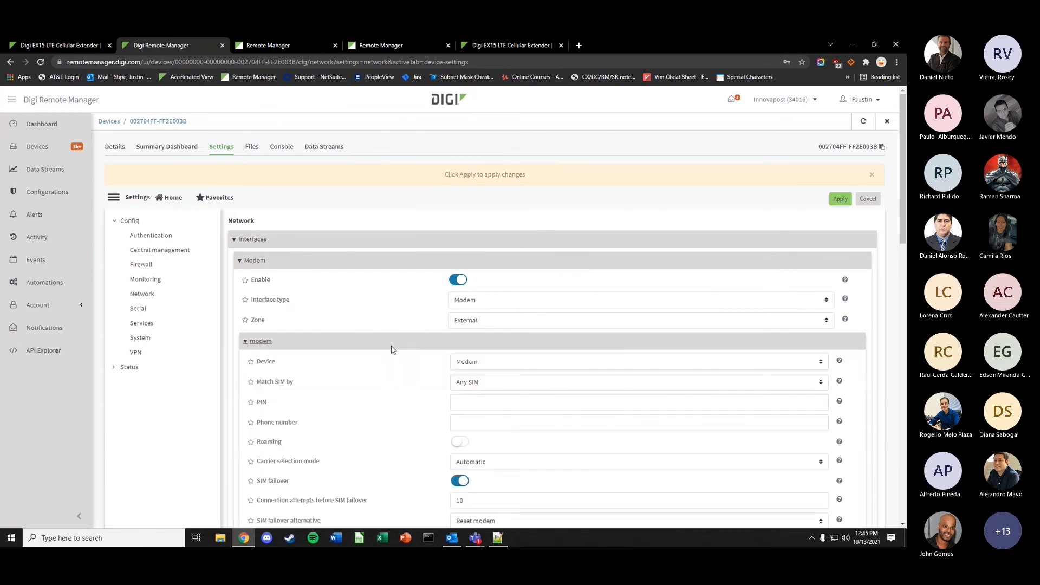
scroll(388, 352, "down", 2)
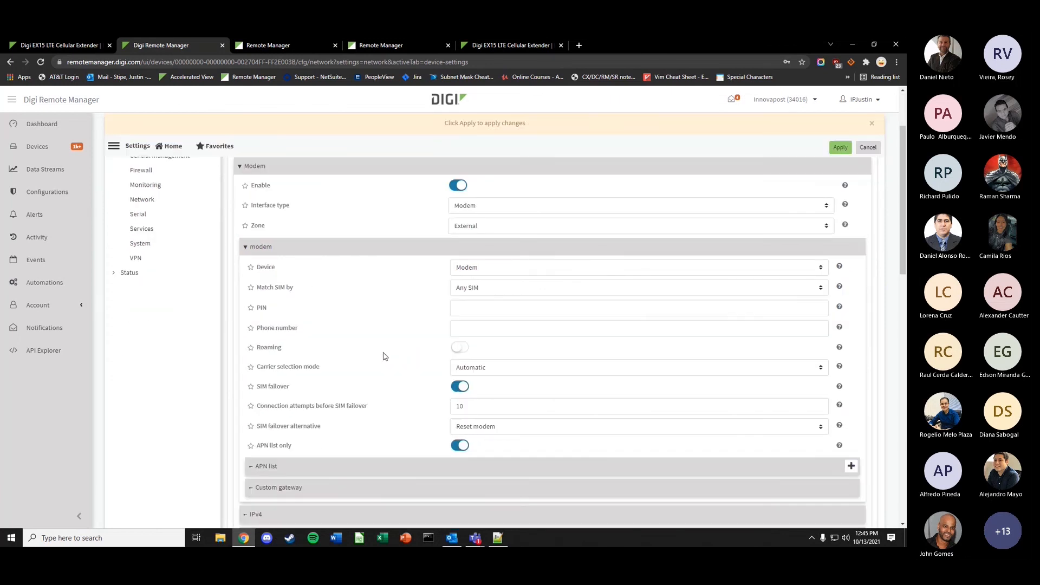
left_click(471, 291)
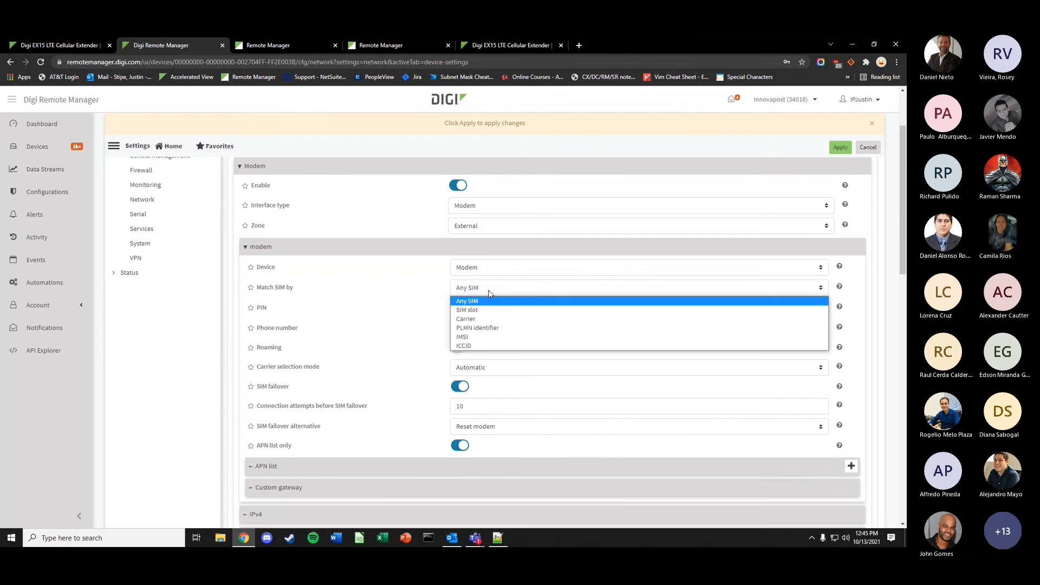
left_click(480, 310)
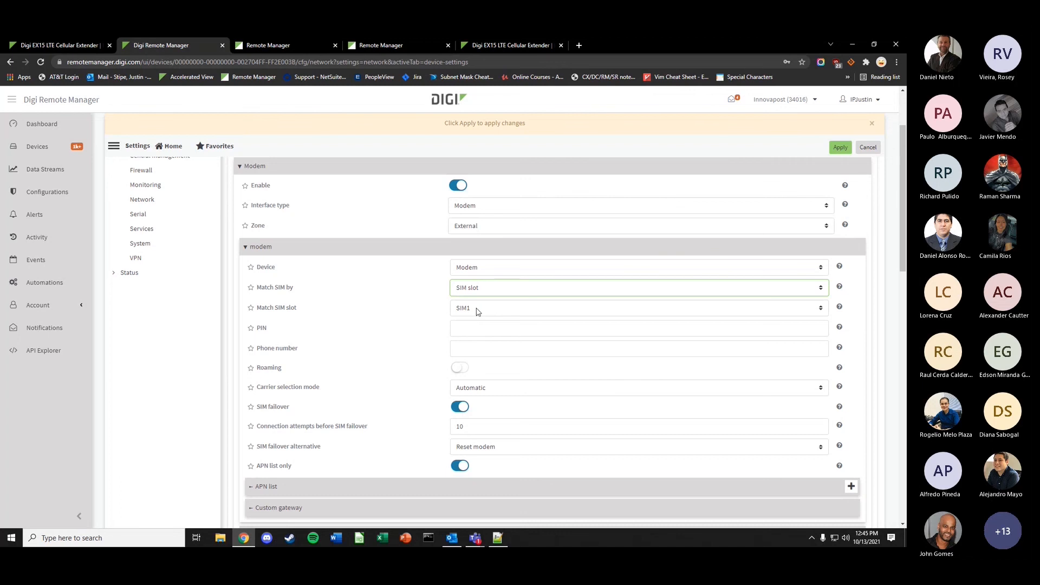
scroll(363, 437, "down", 1)
scroll(363, 438, "down", 3)
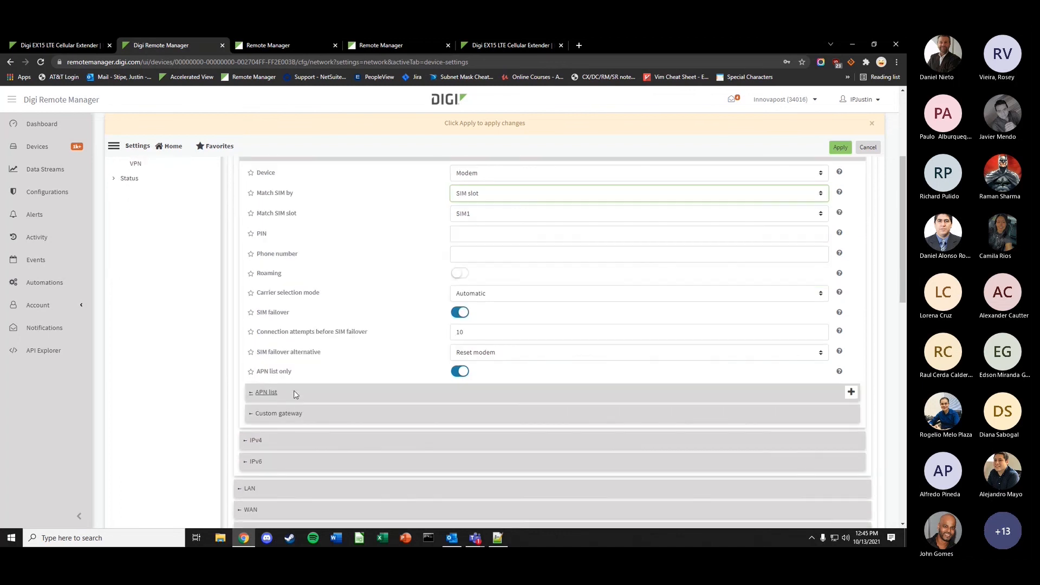
left_click(339, 390)
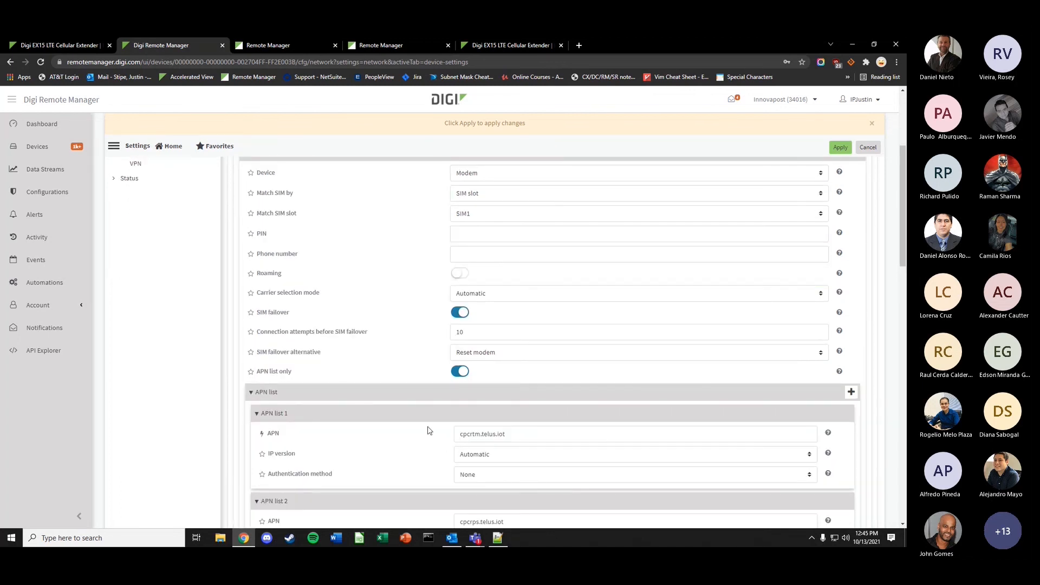
scroll(430, 429, "down", 8)
scroll(304, 352, "down", 3)
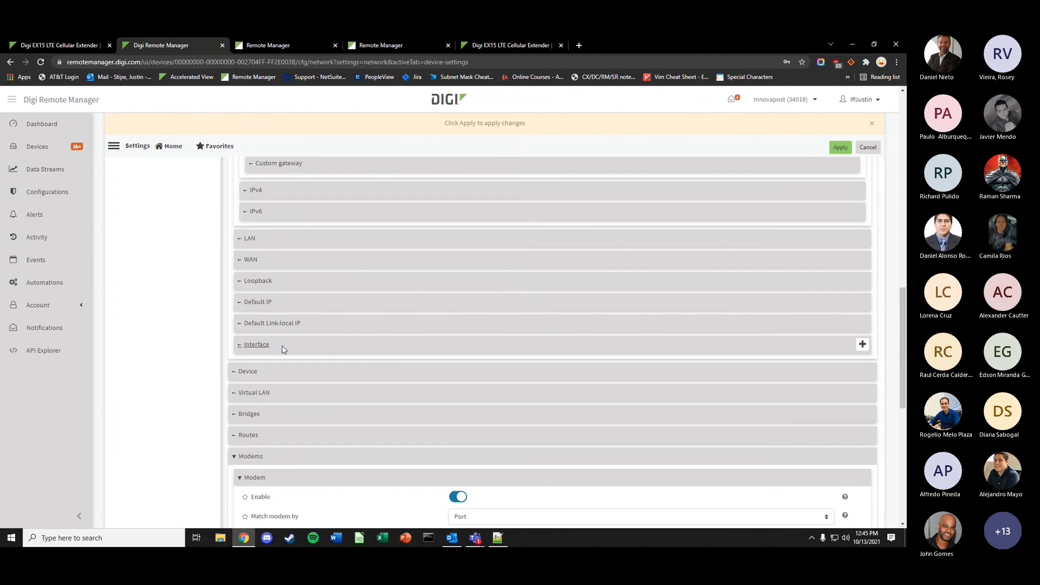
- Add a new network interface named Modem2 below LAN1–LAN5
left_click(282, 347)
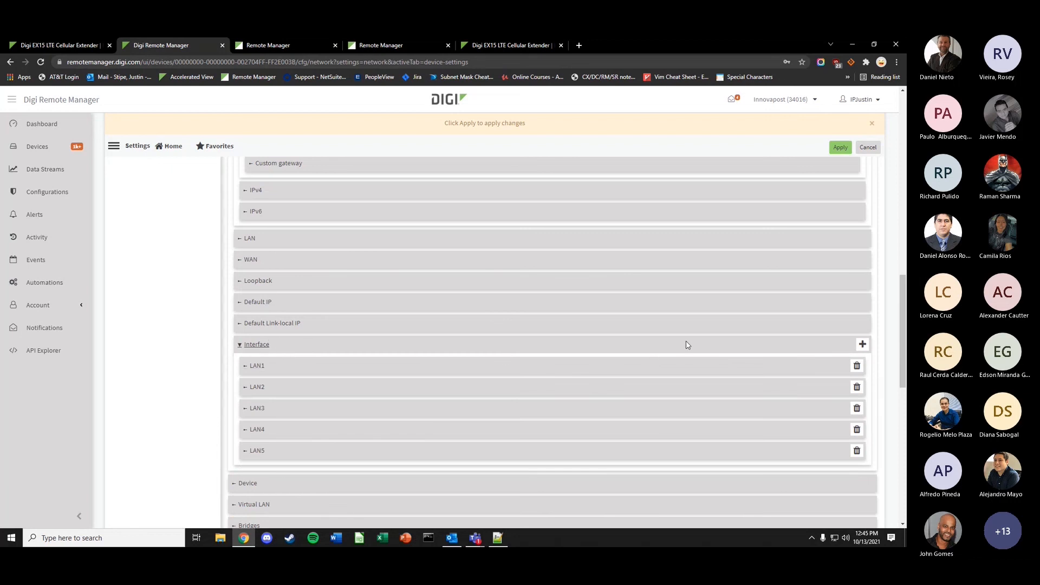
left_click(863, 344)
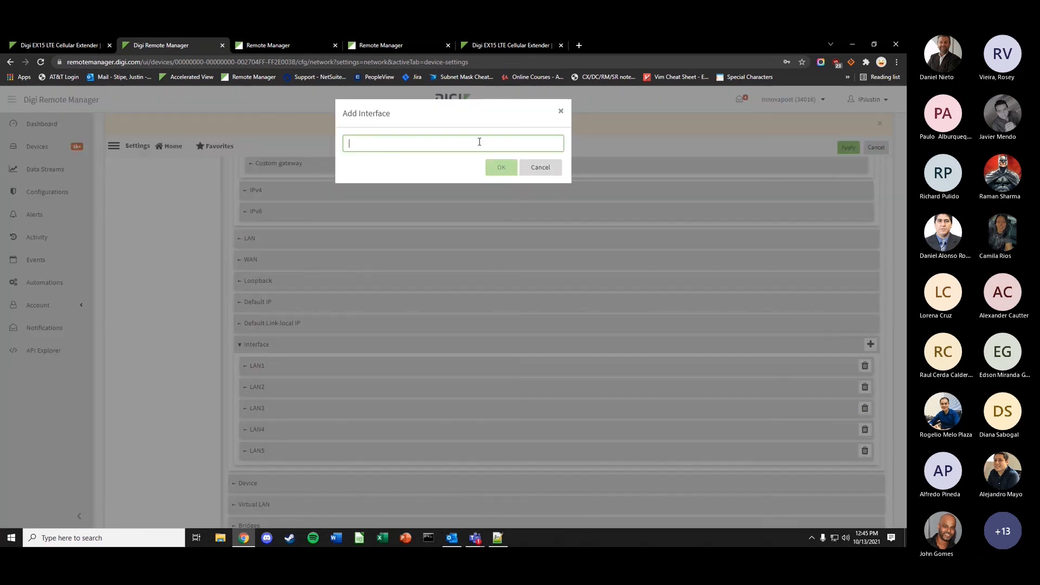
type("Modem2")
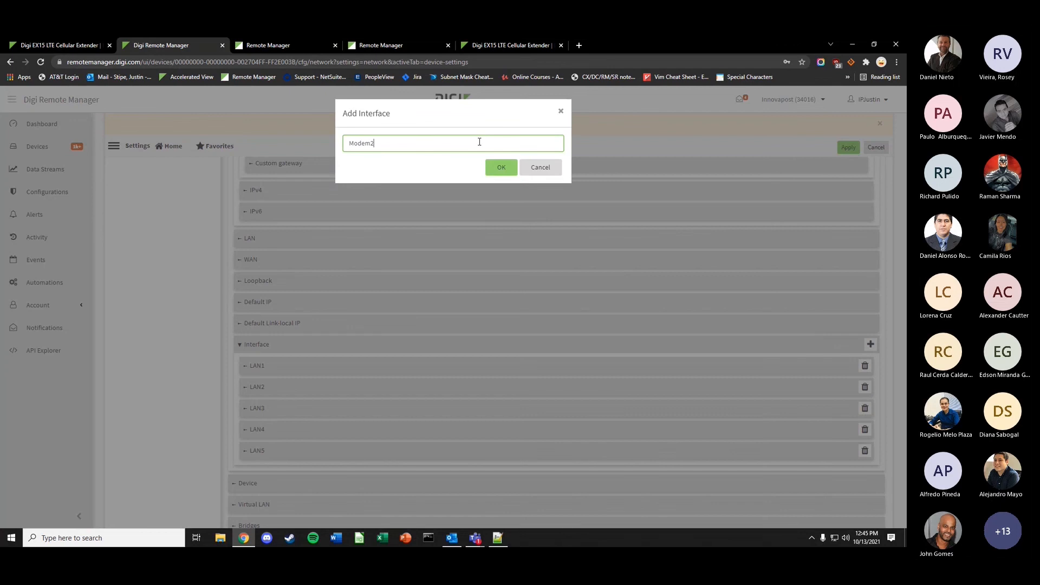
left_click(501, 168)
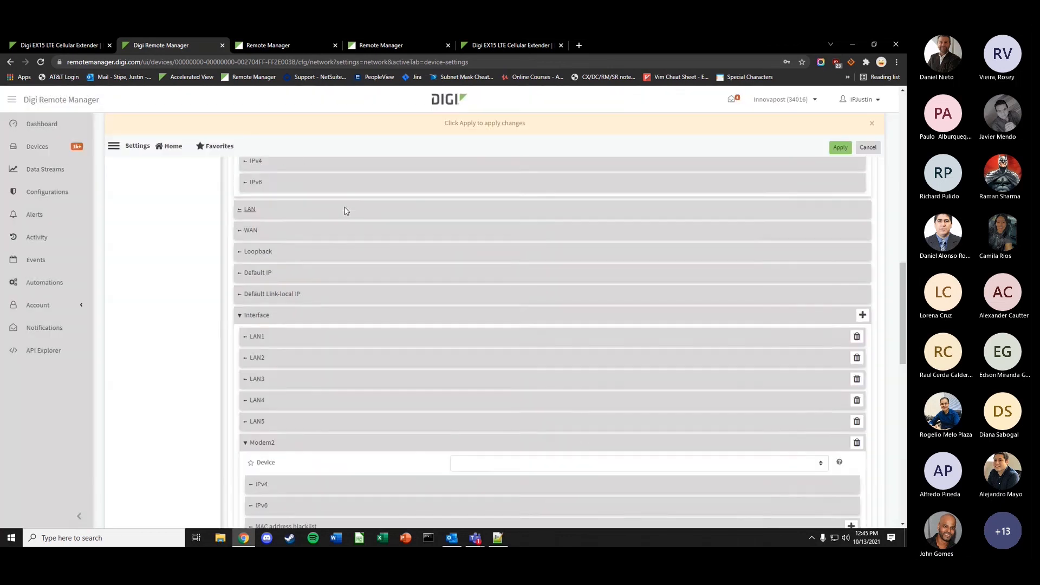
- Leave Modem2's Device empty and expand its IPv4 settings
scroll(345, 211, "down", 4)
left_click(467, 242)
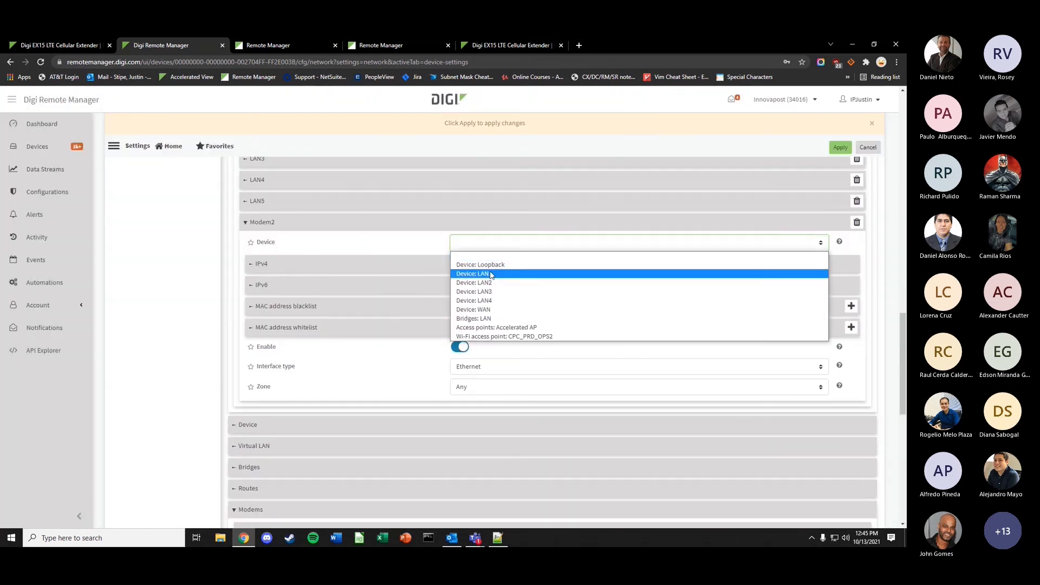
left_click(276, 245)
left_click(391, 264)
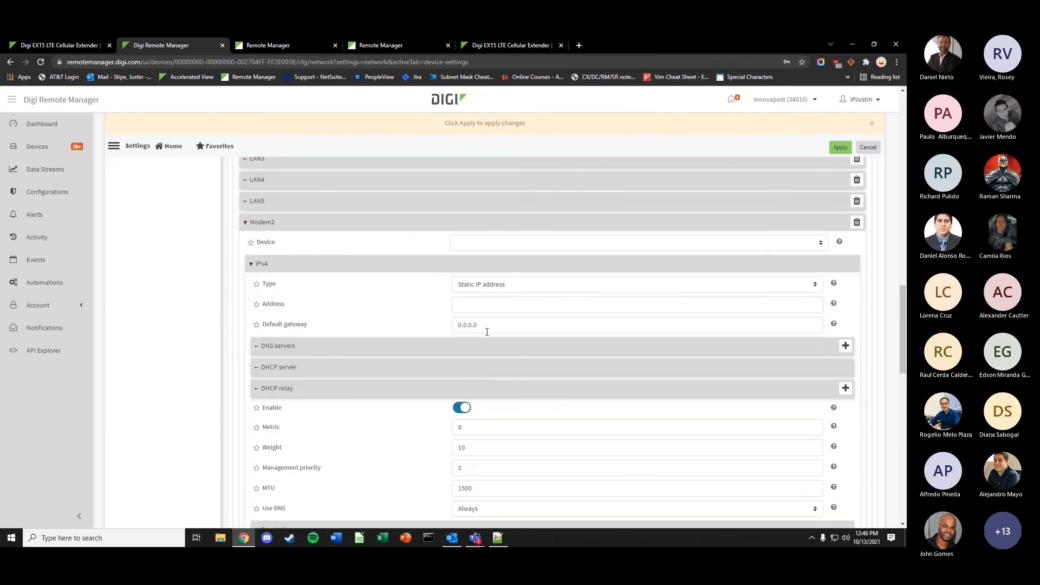
scroll(363, 314, "up", 10)
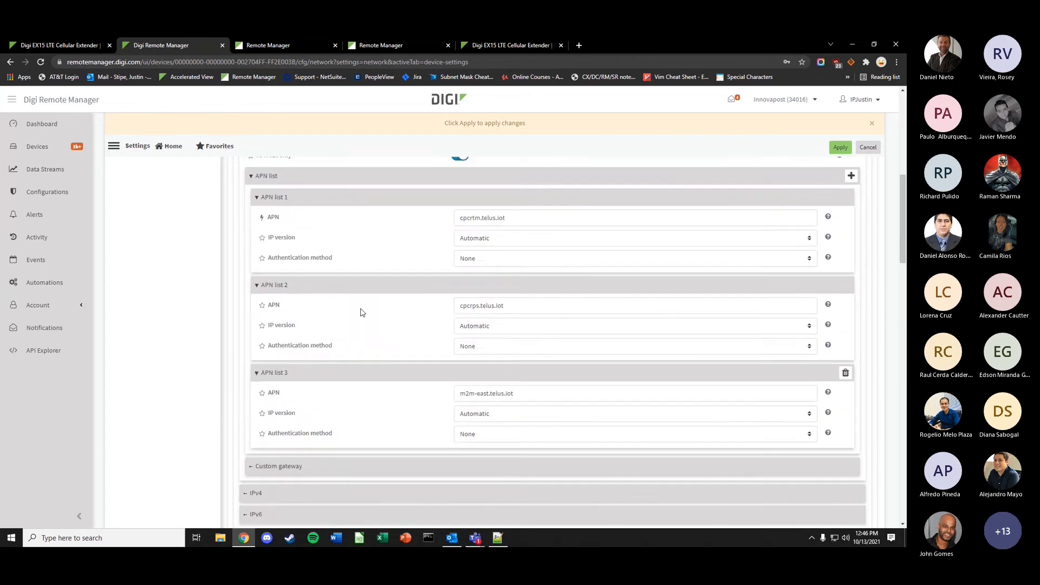
scroll(379, 287, "up", 5)
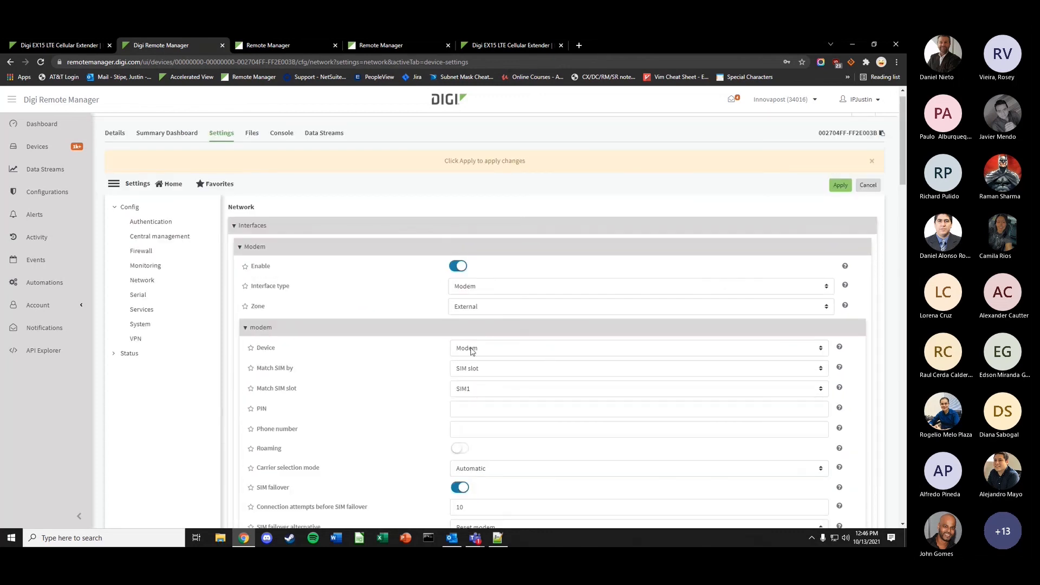
- Set the Modem interface's Match SIM slot to SIM2
scroll(383, 332, "down", 1)
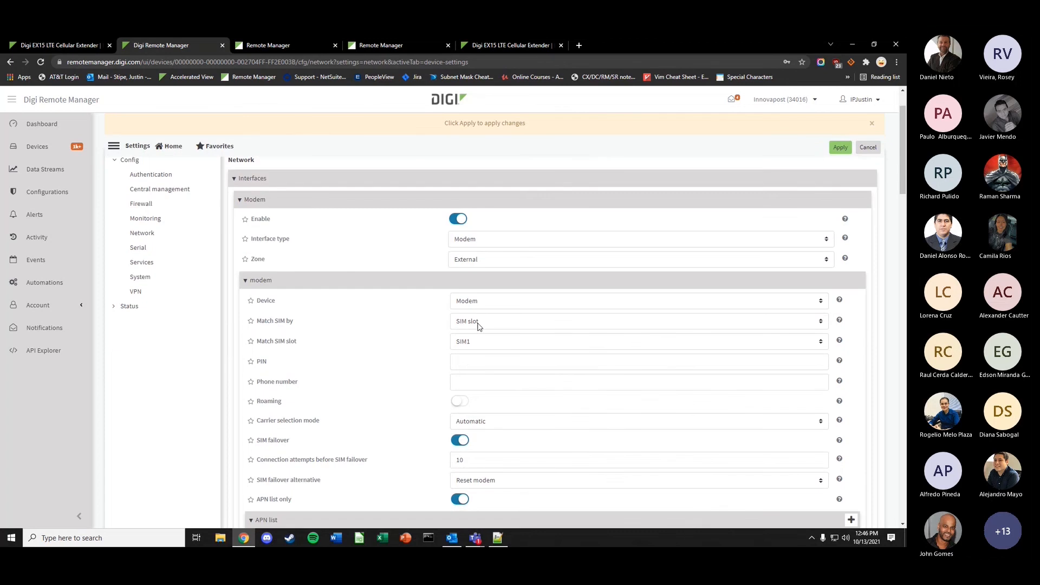
left_click(479, 342)
left_click(481, 358)
- Look over the modem settings, then return to the Digi EX15 product page tab
scroll(461, 361, "down", 4)
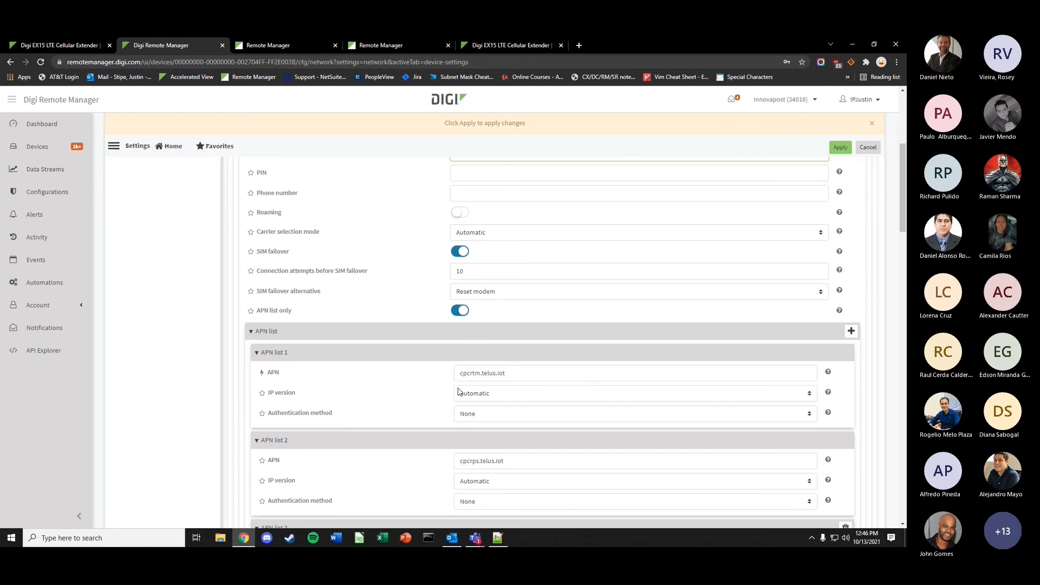
scroll(458, 392, "up", 5)
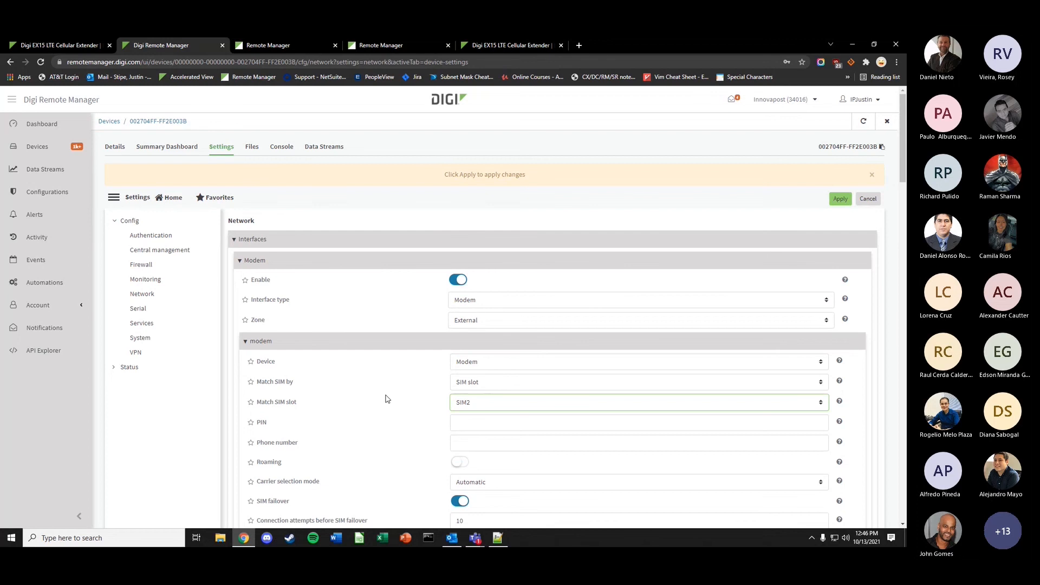
scroll(443, 350, "down", 2)
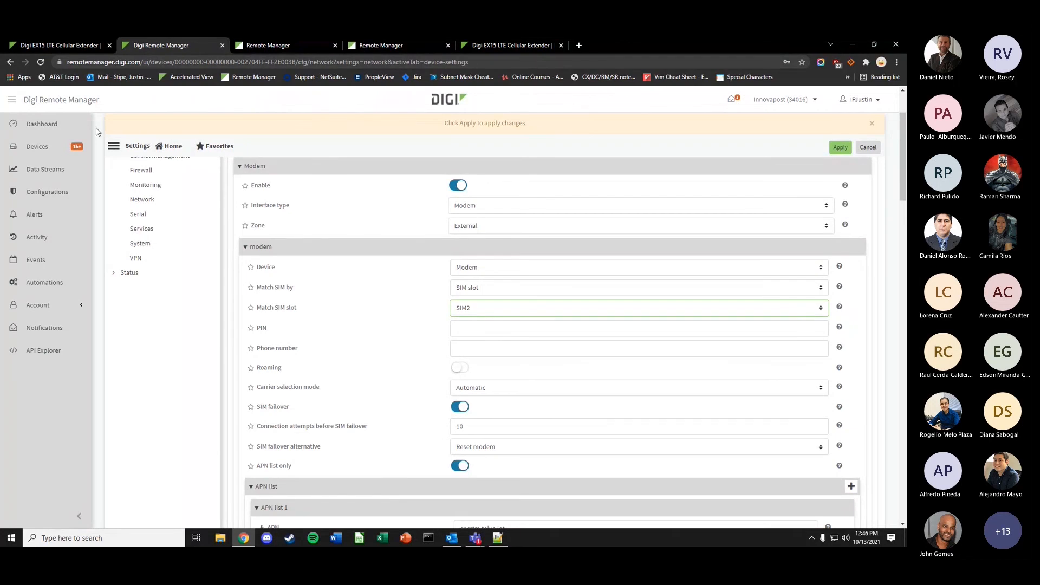
left_click(79, 44)
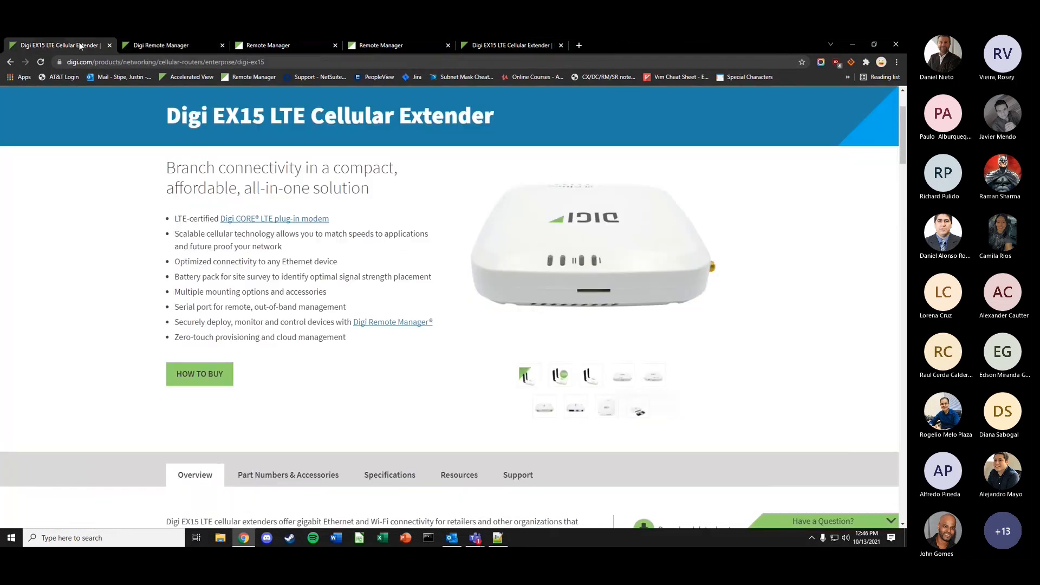
- Switch the gallery image from the antenna view to the EX15 with its plug-in LTE modem
left_click(591, 375)
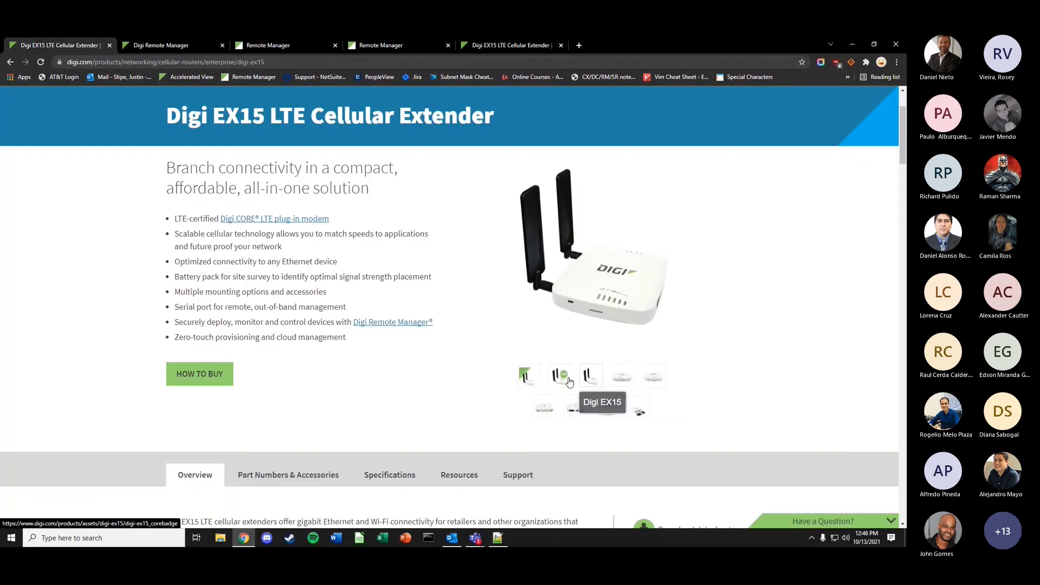
left_click(638, 414)
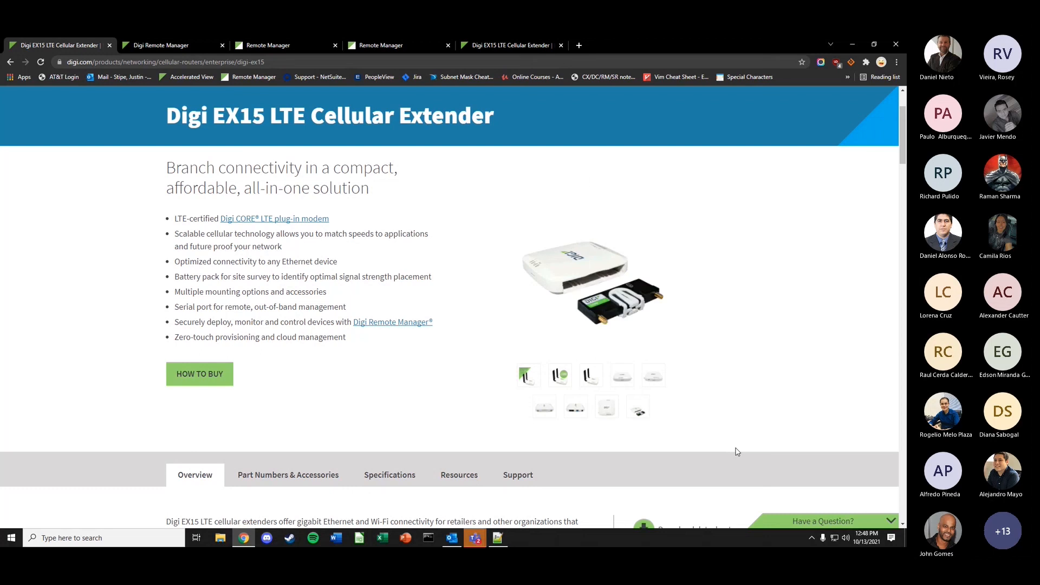
left_click(476, 538)
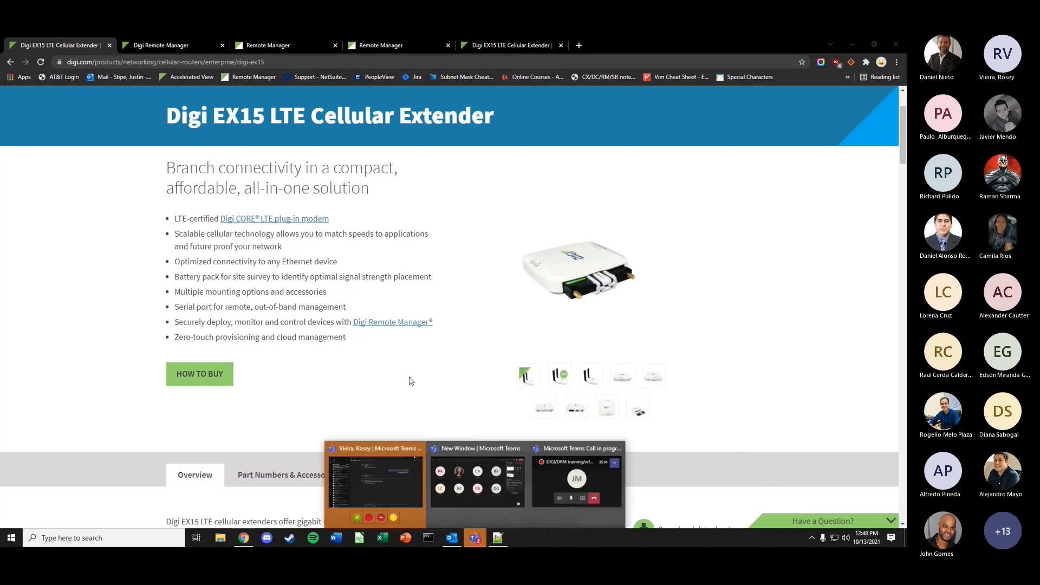
- Move the Teams window aside and open the device Console in Remote Manager, discarding unsaved changes
left_click(405, 462)
left_click_drag(166, 49, 0, 97)
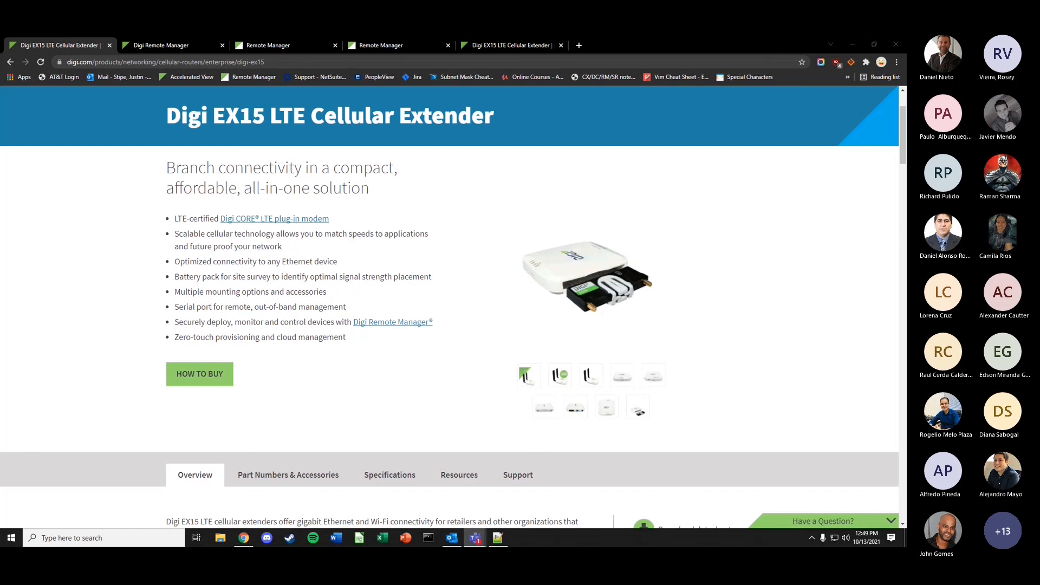
left_click(171, 47)
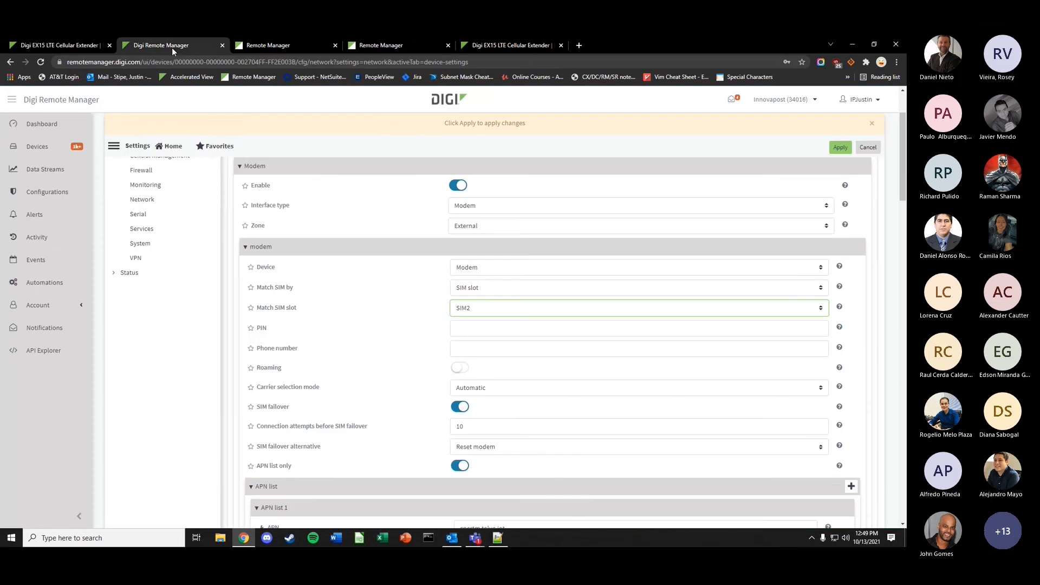
scroll(287, 157, "up", 2)
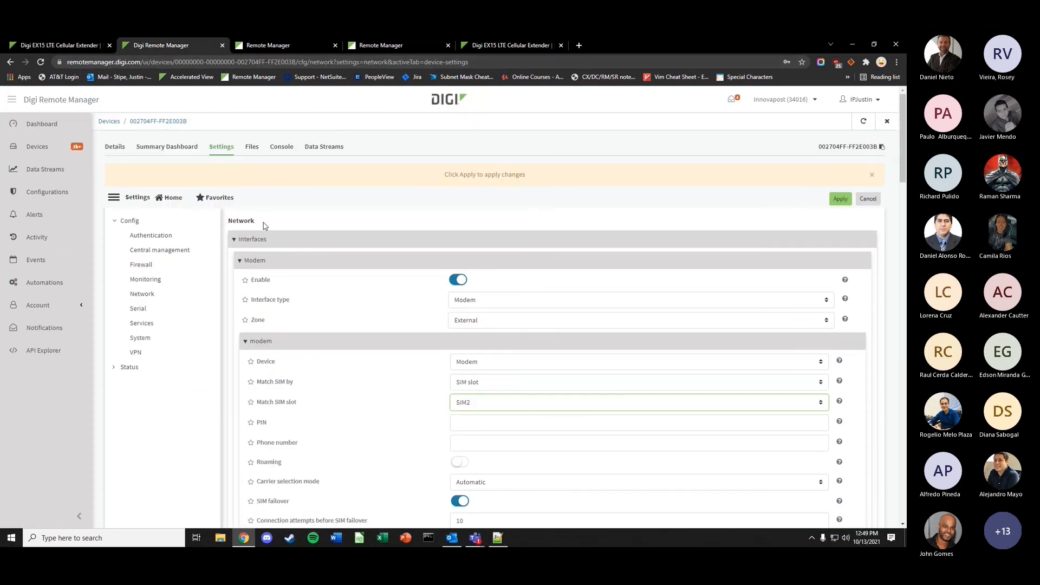
left_click(287, 155)
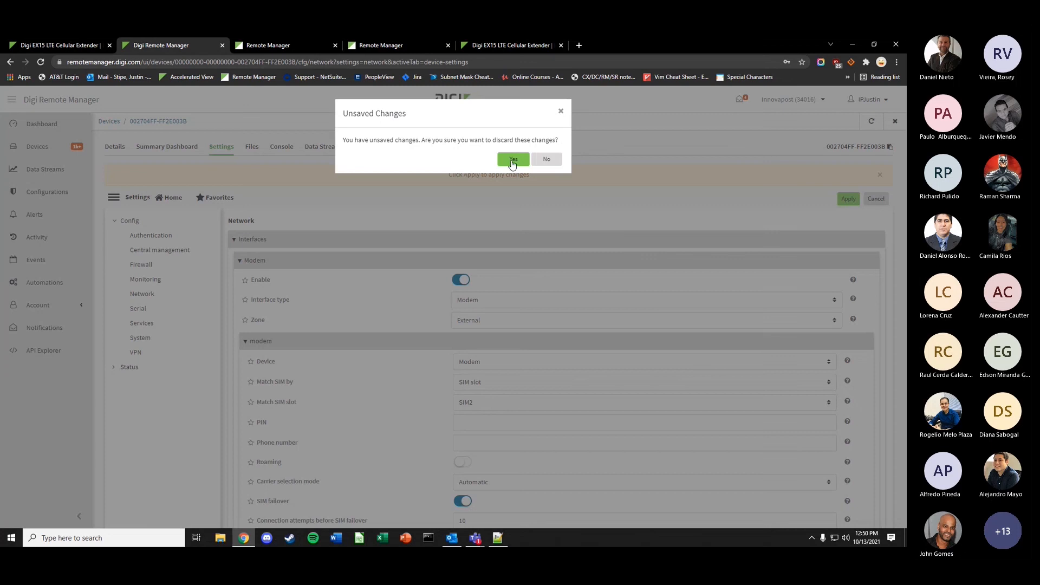
left_click(510, 160)
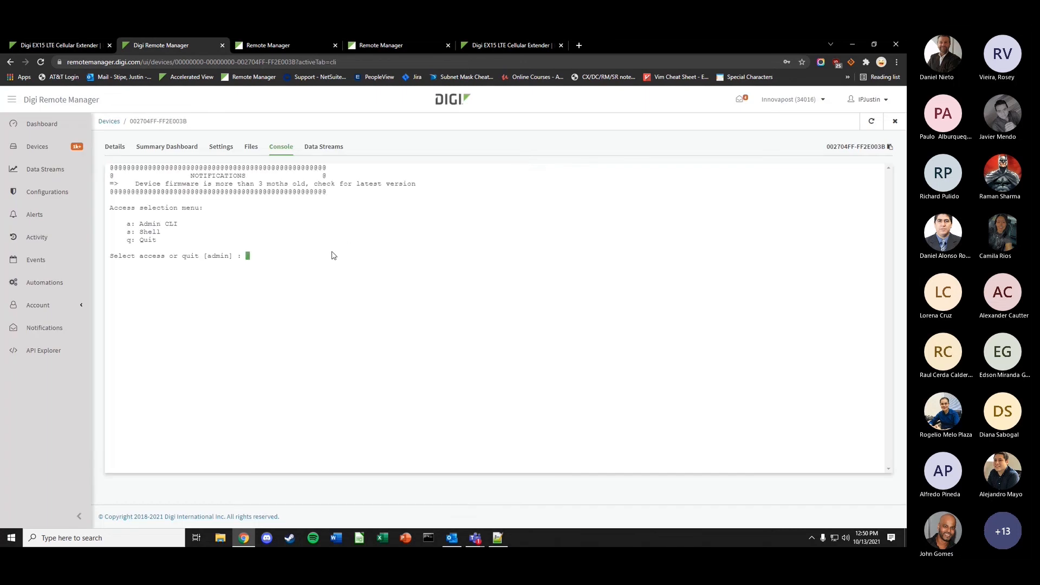
- Enter the Admin CLI and run 'show modem name modem' to display the modem status
type("a")
key("Return")
type("show")
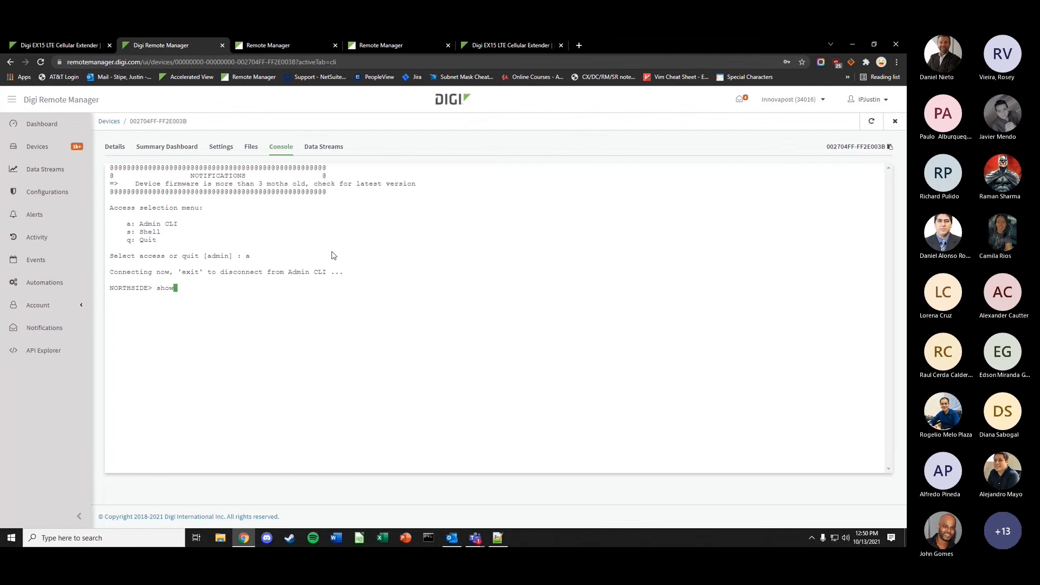
type(" modem name modem")
key("Return")
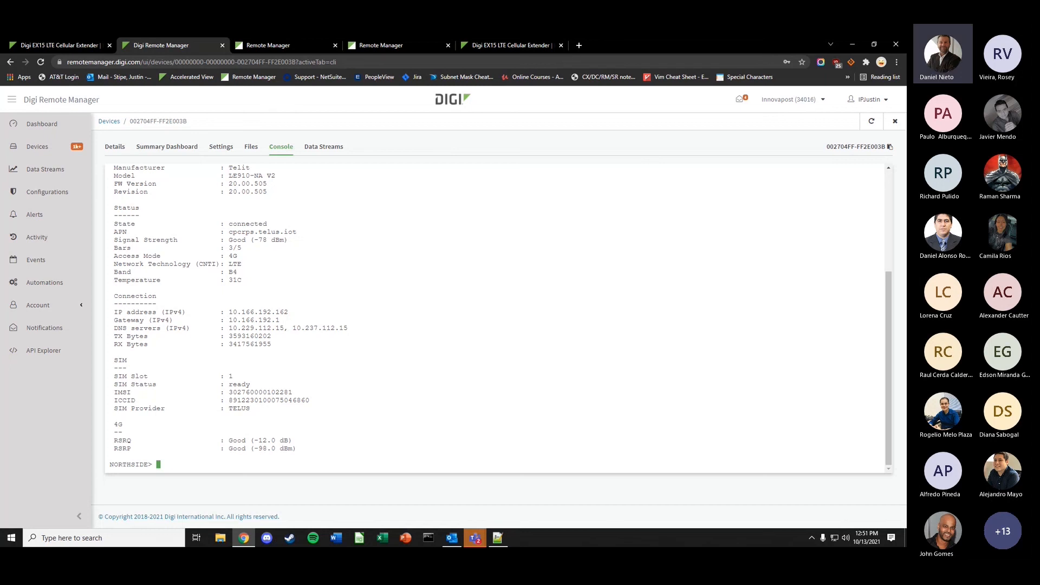
key("alt+Tab")
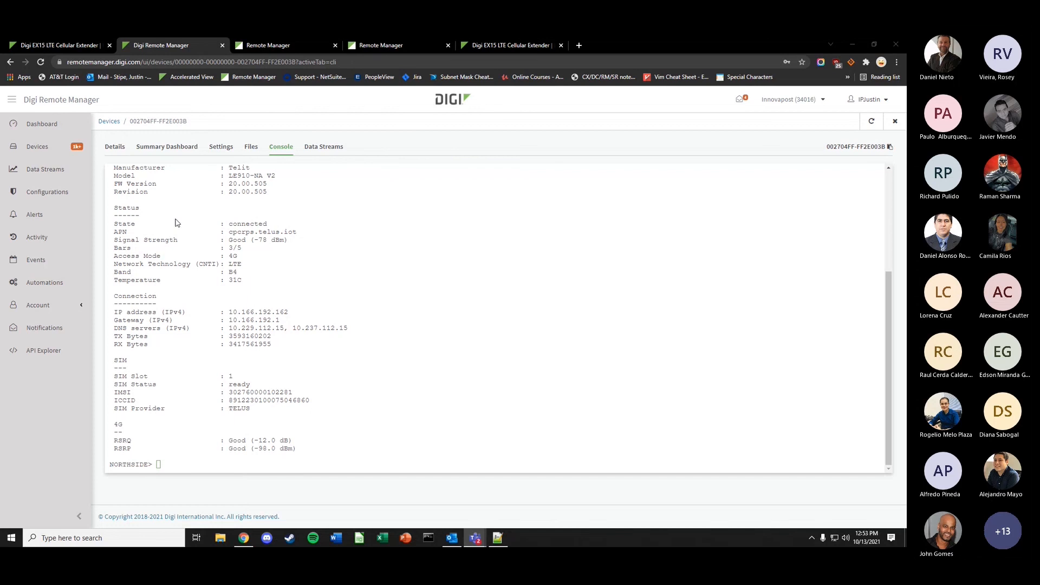
- Open the device settings, browse the Network and Services sections, then open Firewall
left_click(221, 148)
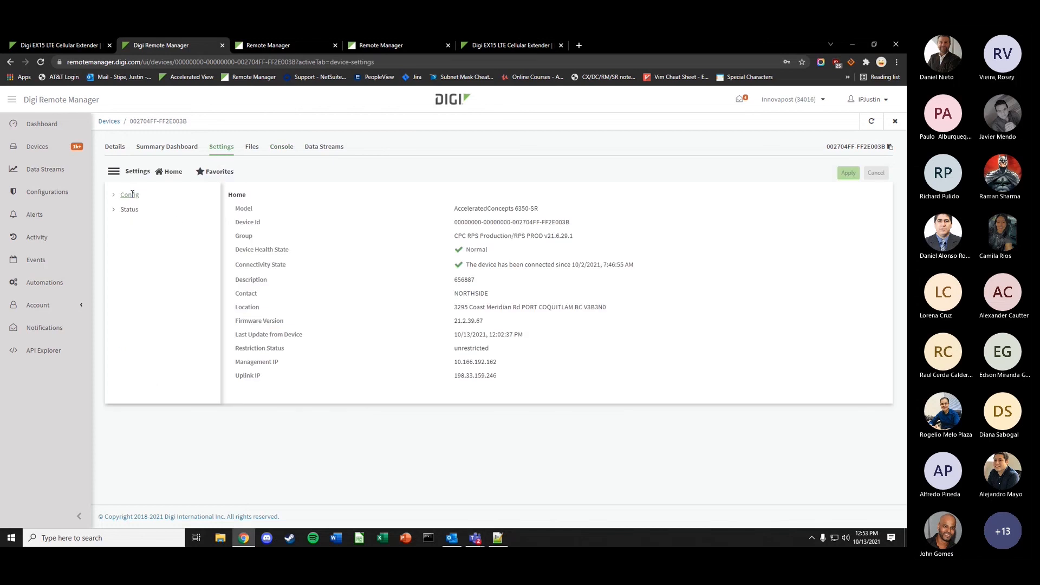
left_click(144, 268)
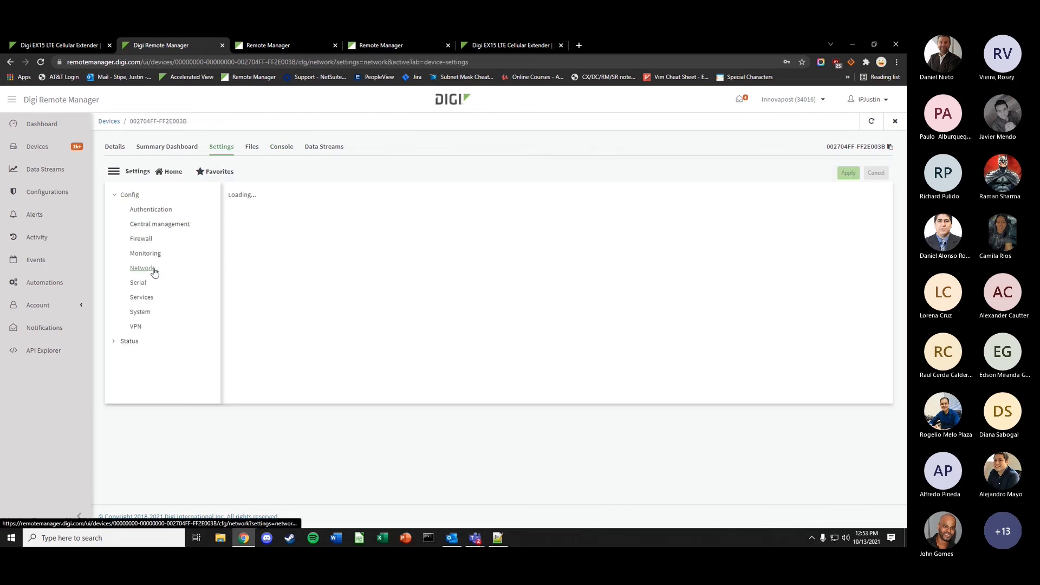
left_click(143, 297)
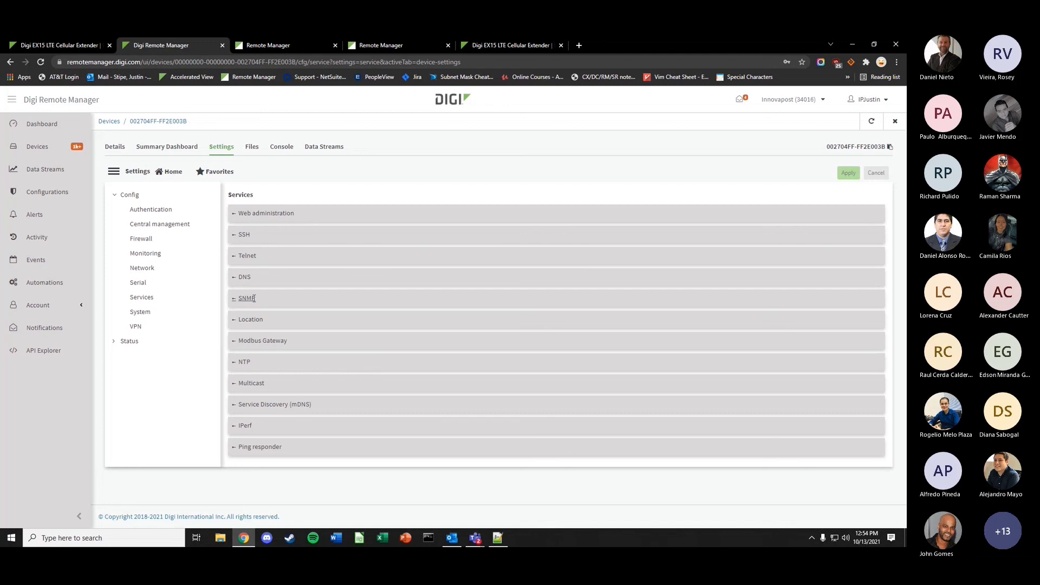
left_click(142, 271)
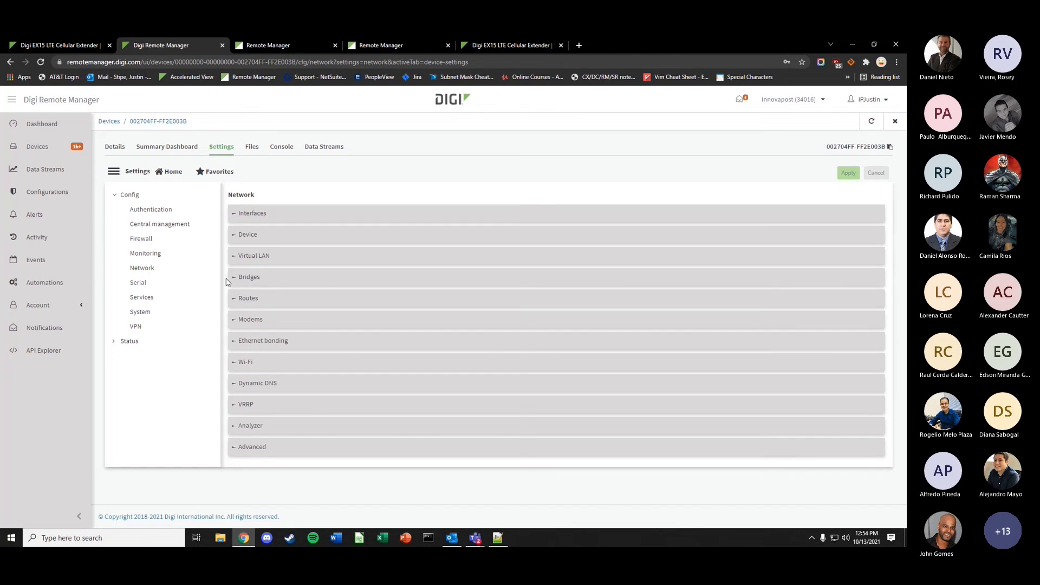
left_click(143, 298)
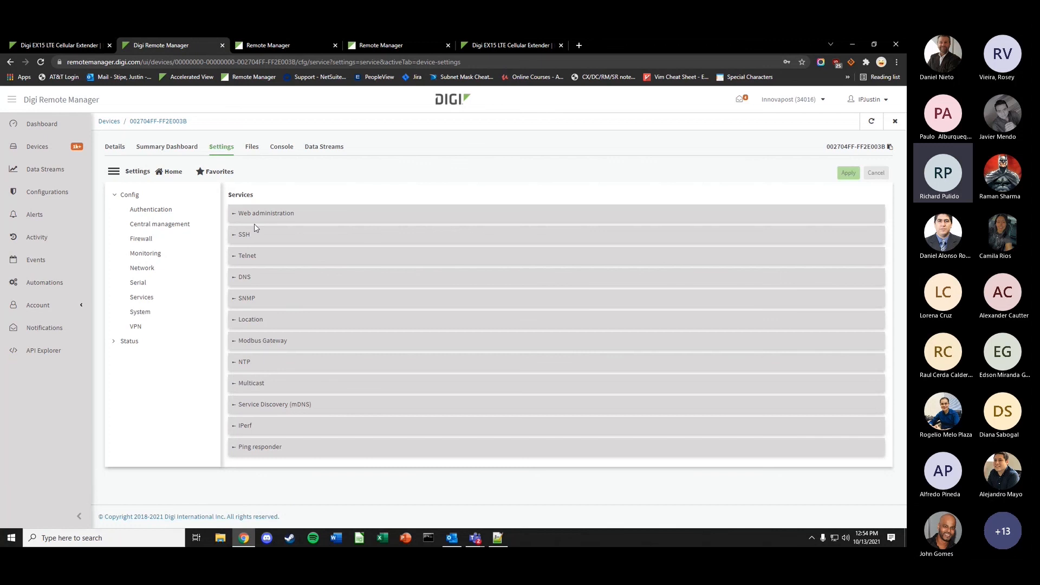
left_click(141, 239)
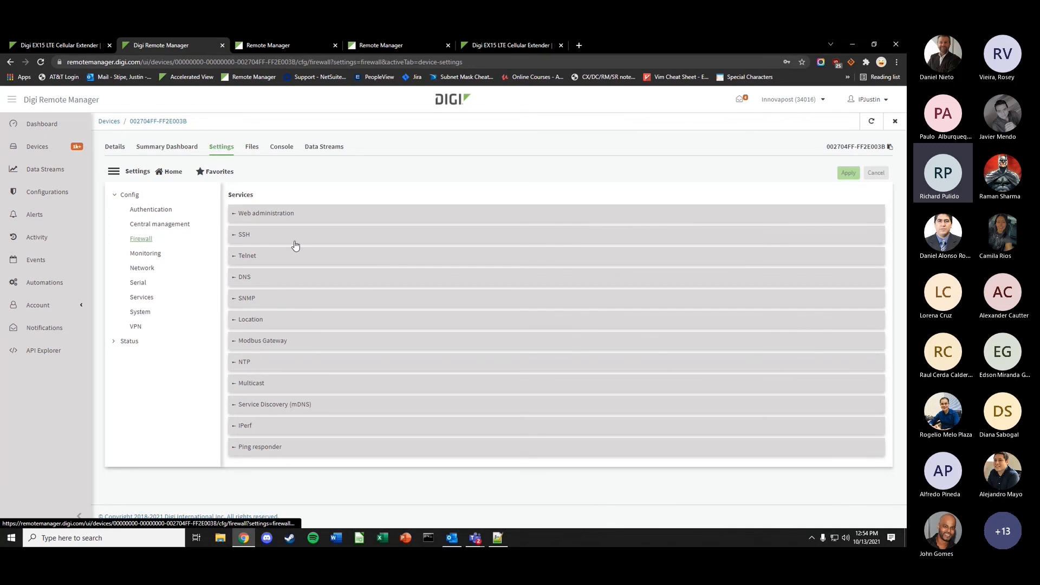
- Expand Firewall Quality of Service and add a new Quality of Service 3 entry
left_click(272, 319)
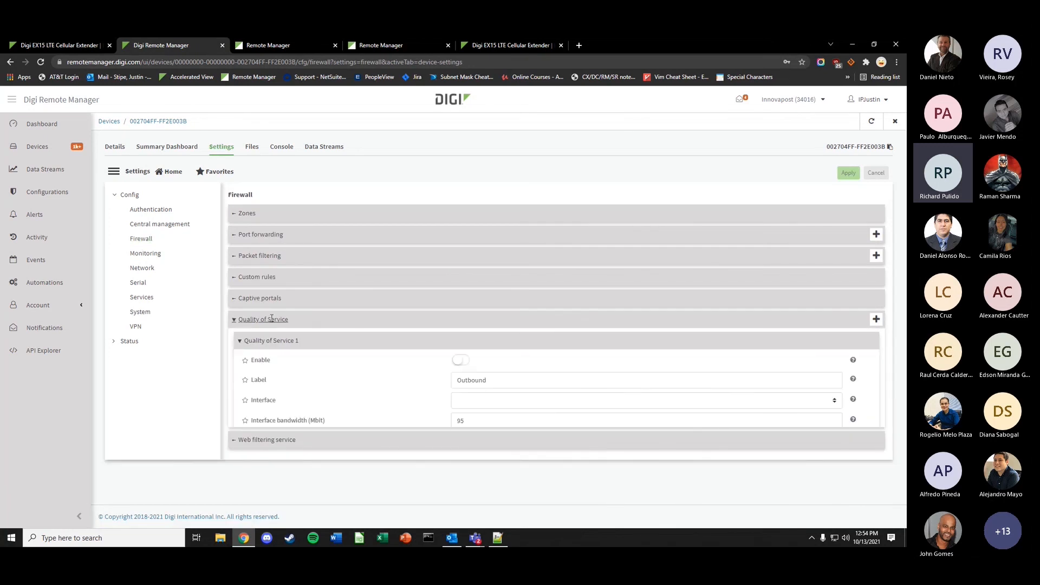
scroll(336, 336, "down", 2)
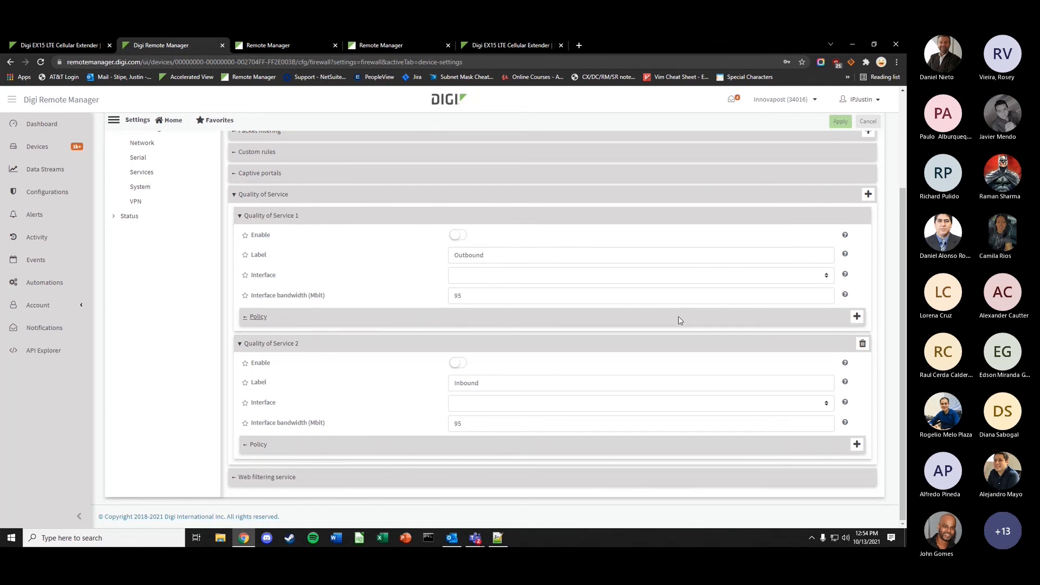
left_click(868, 195)
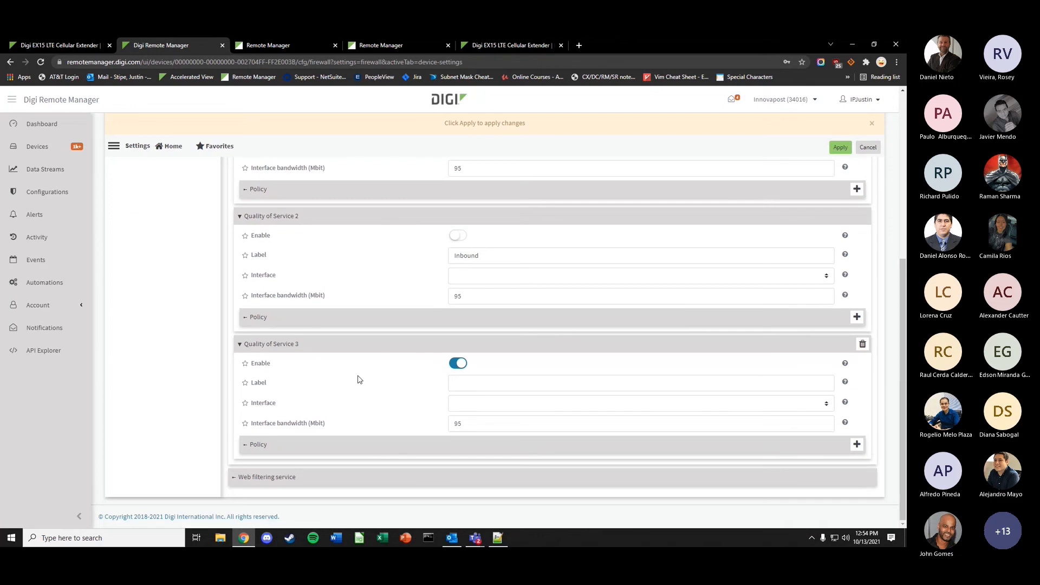
scroll(376, 363, "up", 2)
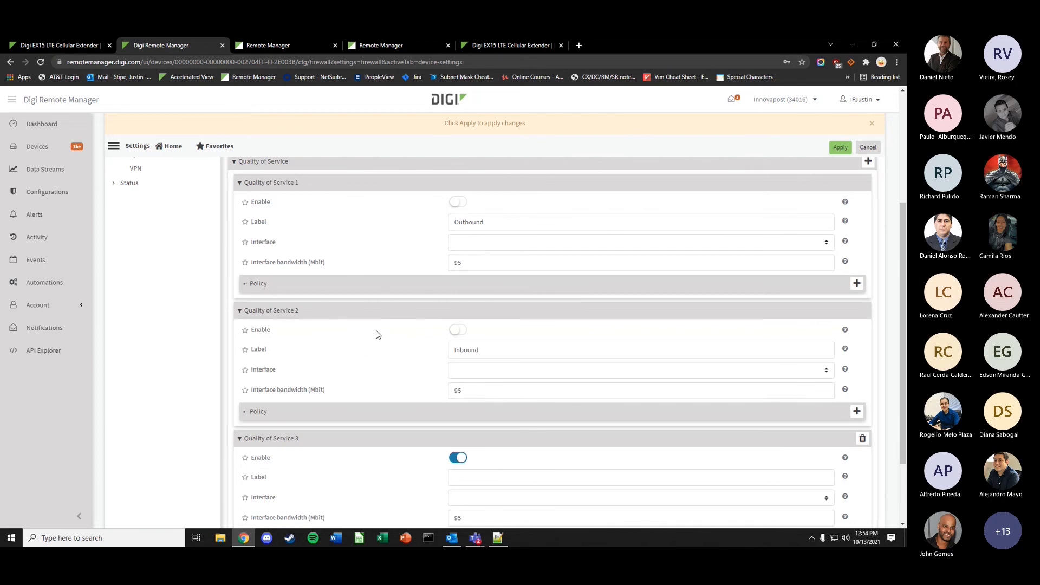
- Expand the policies of Quality of Service 1 and 2, then open Quality of Service 3's Interface choices
left_click(300, 413)
scroll(360, 390, "down", 4)
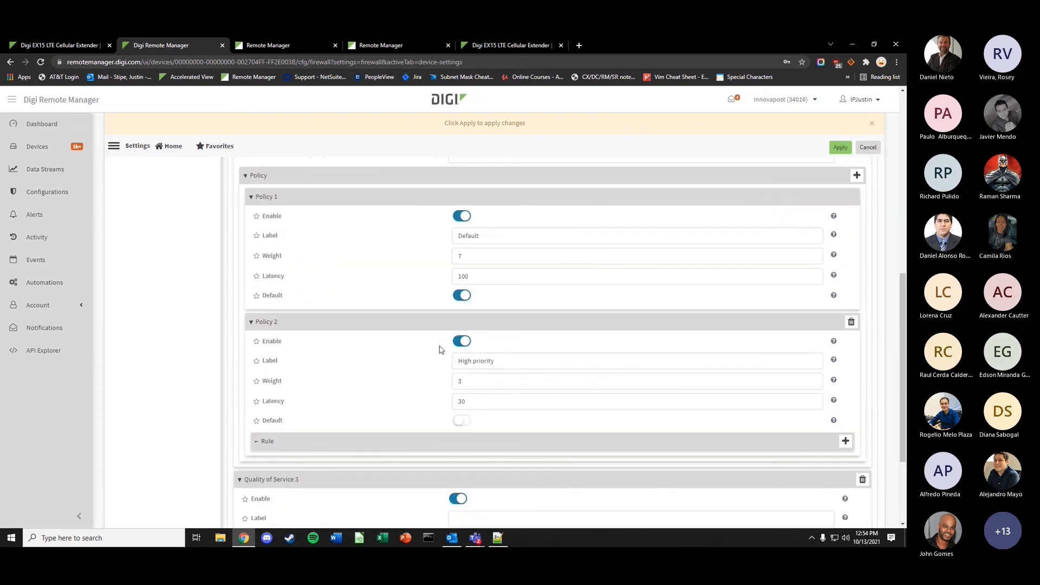
scroll(417, 344, "up", 6)
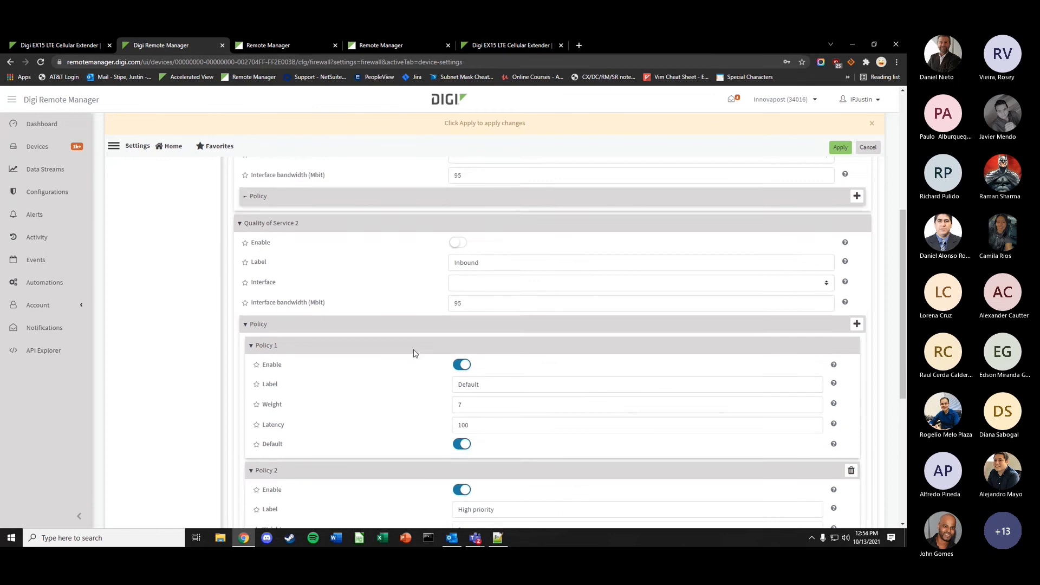
left_click(401, 332)
scroll(433, 344, "down", 2)
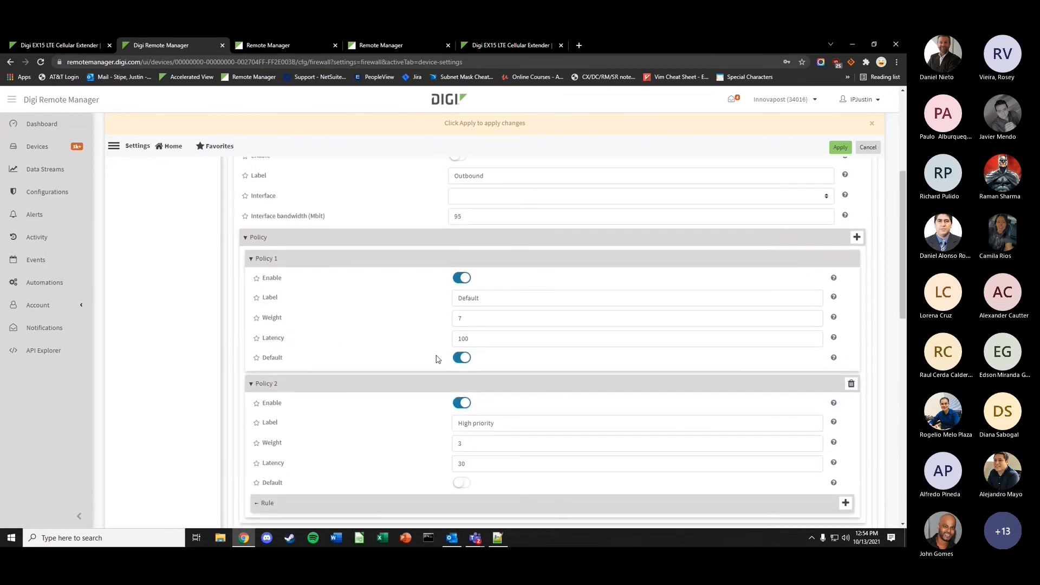
scroll(462, 298, "up", 3)
scroll(463, 337, "down", 2)
scroll(471, 347, "down", 2)
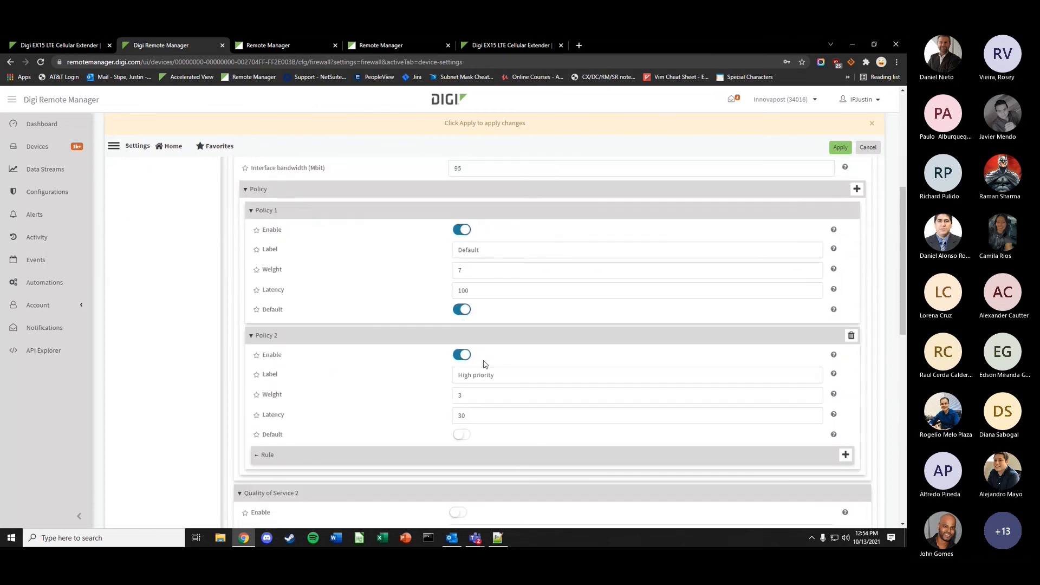
scroll(396, 371, "down", 1)
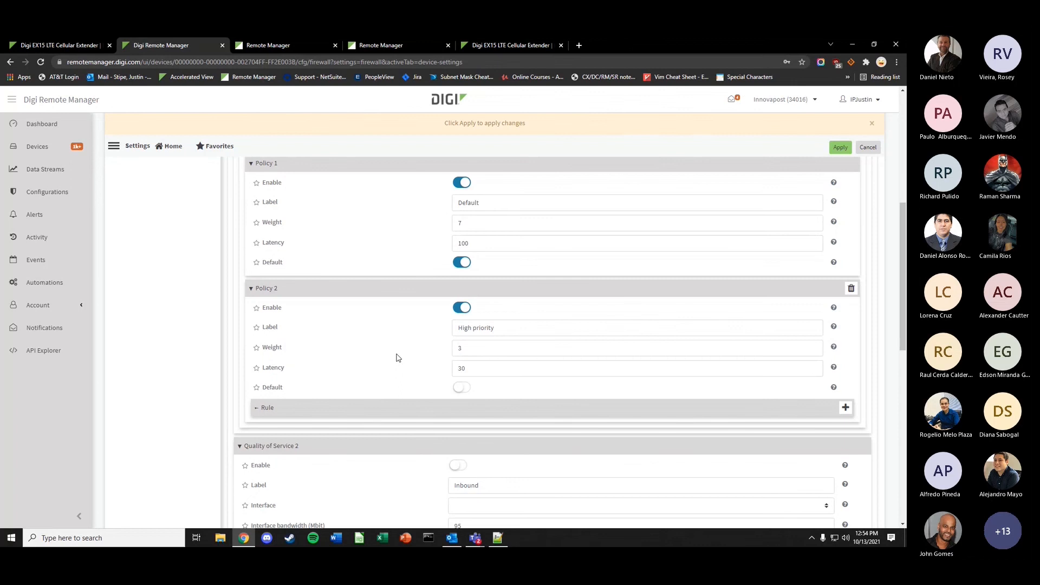
scroll(445, 336, "up", 5)
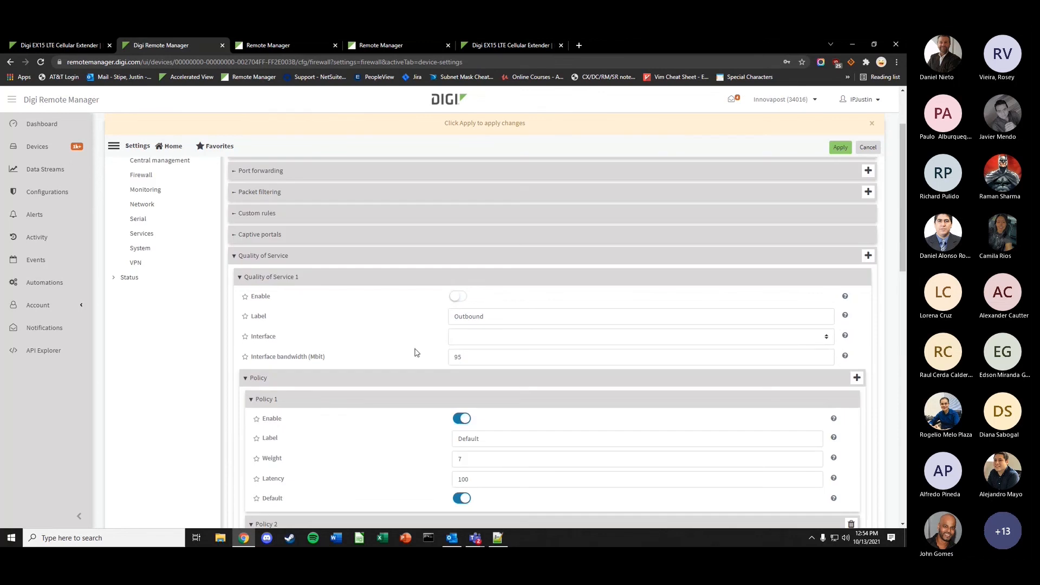
scroll(417, 355, "down", 4)
scroll(419, 355, "down", 9)
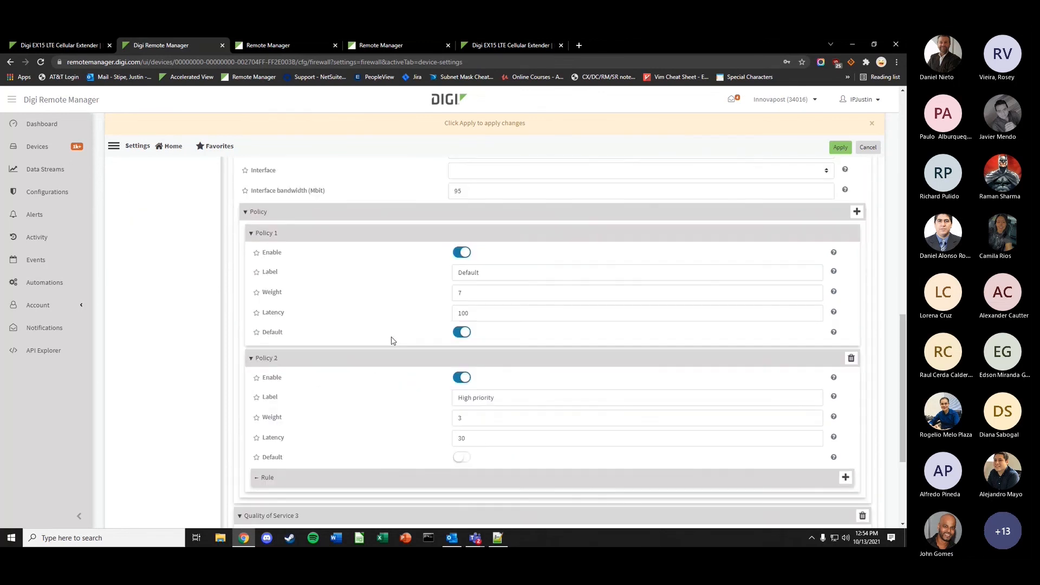
scroll(453, 347, "down", 2)
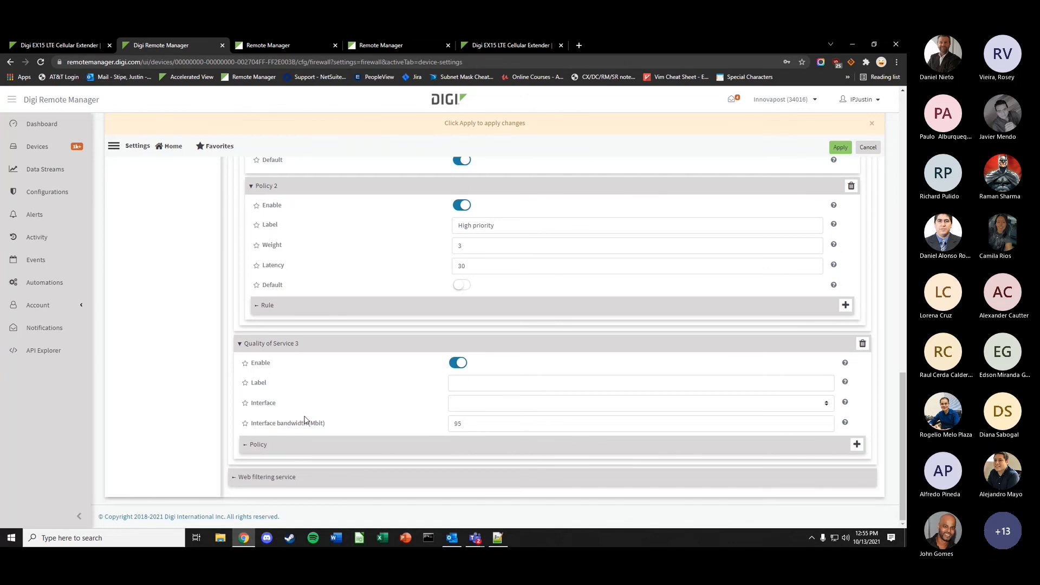
left_click(464, 409)
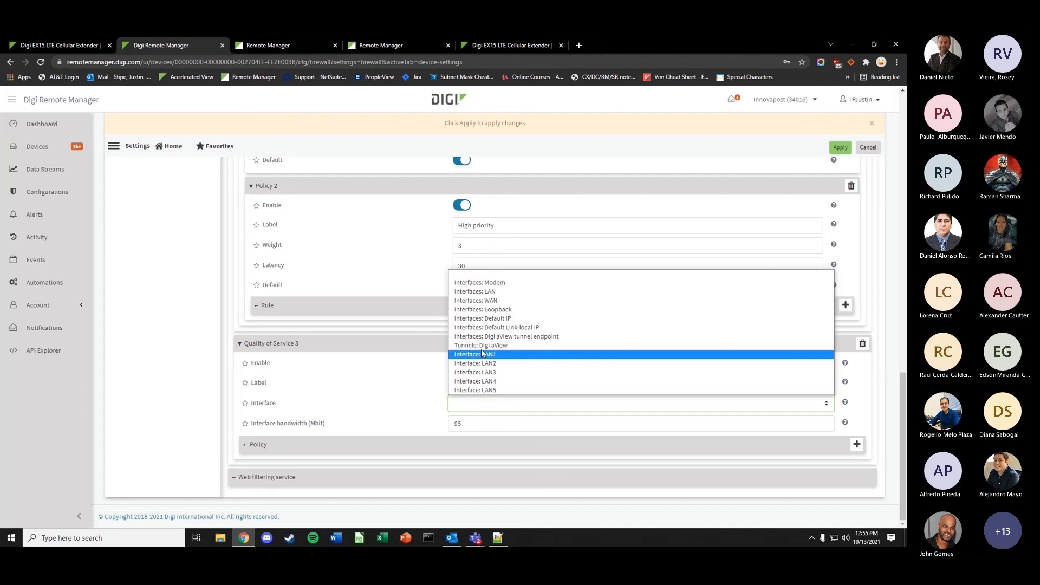
- Close the Interface choices, add Policy 1 under Quality of Service 3, and select its Weight field
left_click(376, 415)
left_click(328, 445)
scroll(351, 432, "down", 1)
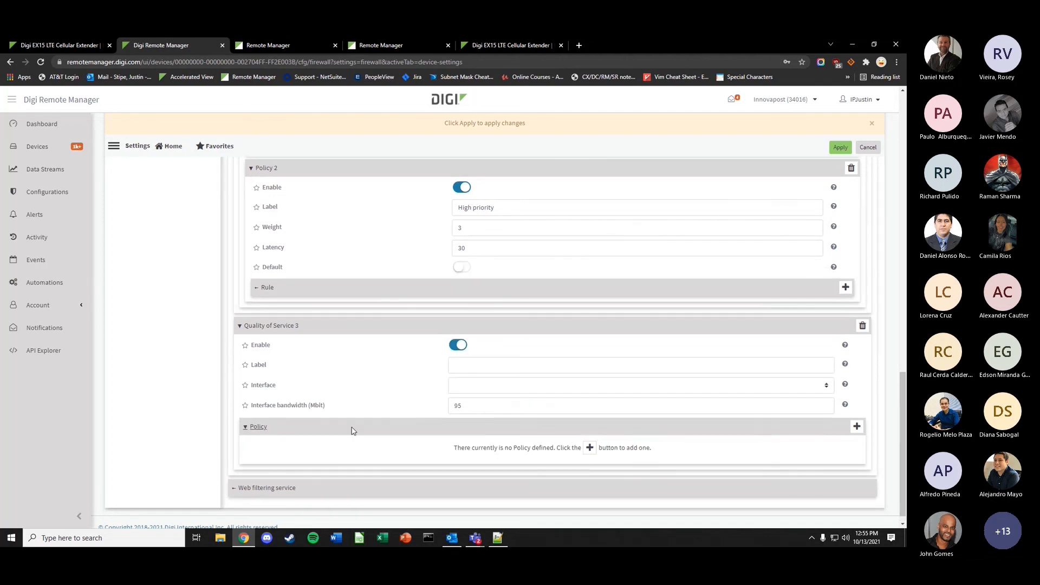
left_click(591, 437)
scroll(302, 388, "down", 1)
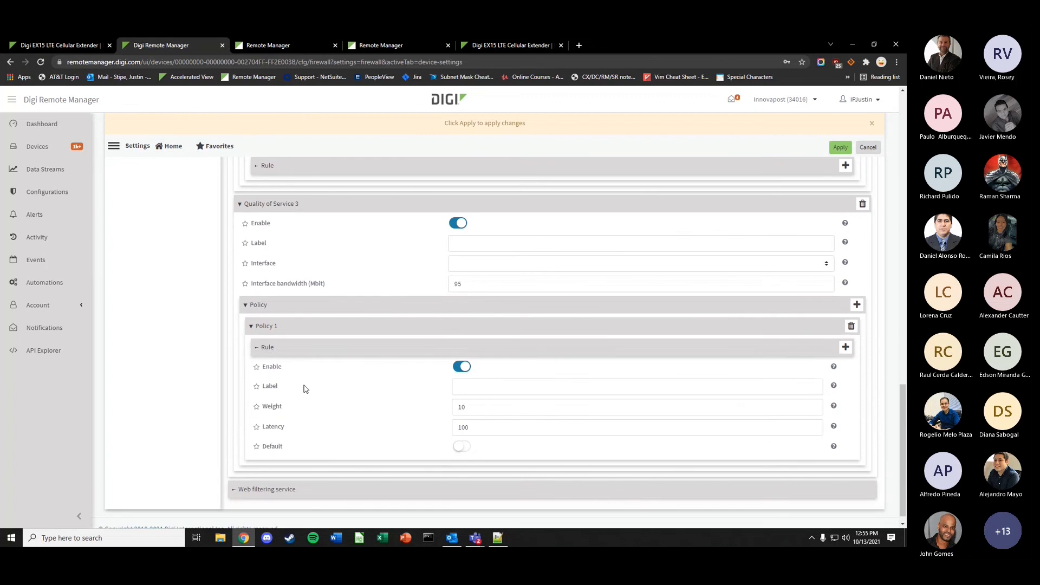
left_click(458, 410)
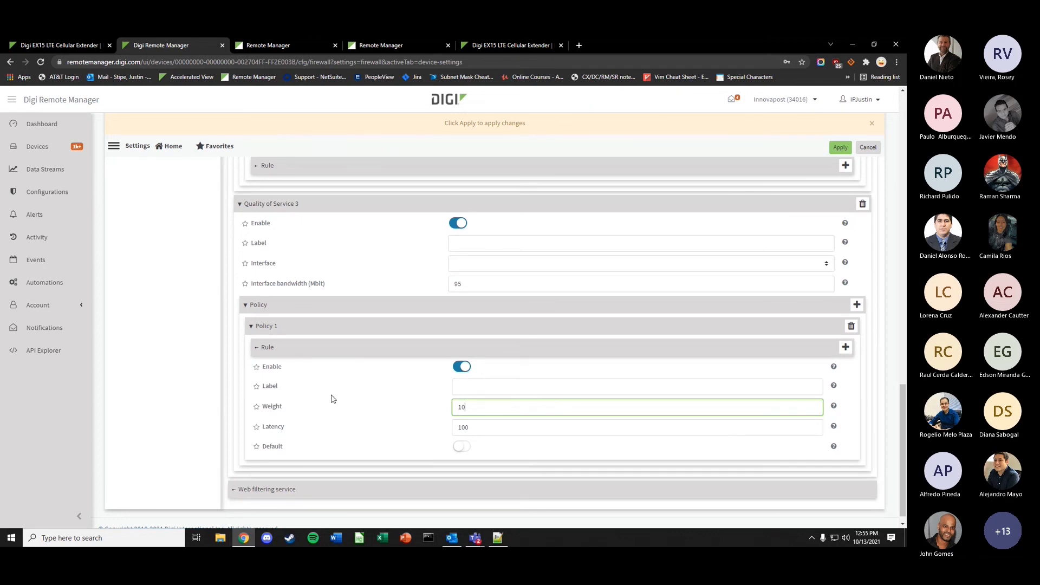
scroll(437, 334, "up", 6)
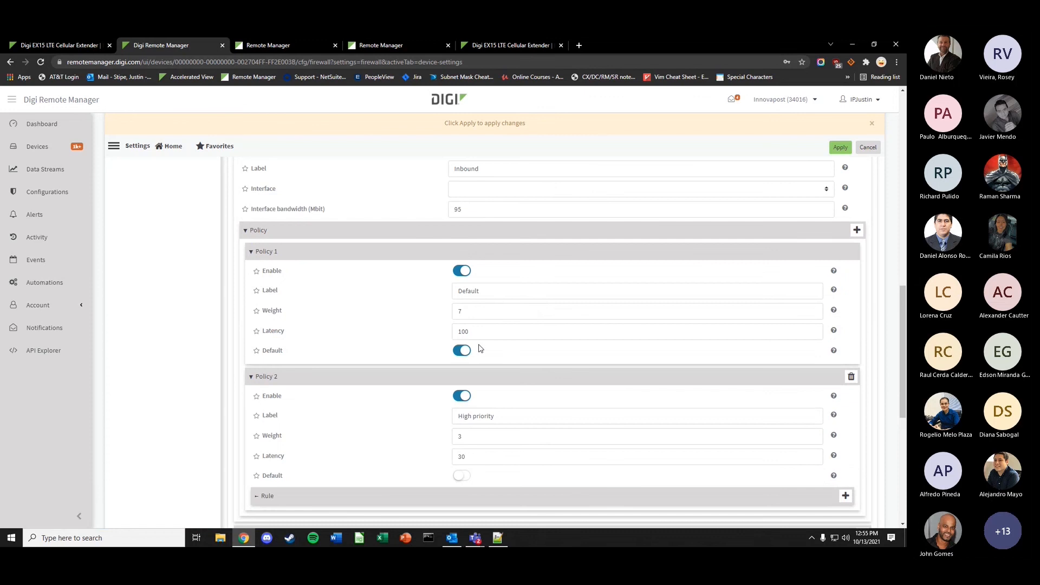
scroll(391, 392, "up", 4)
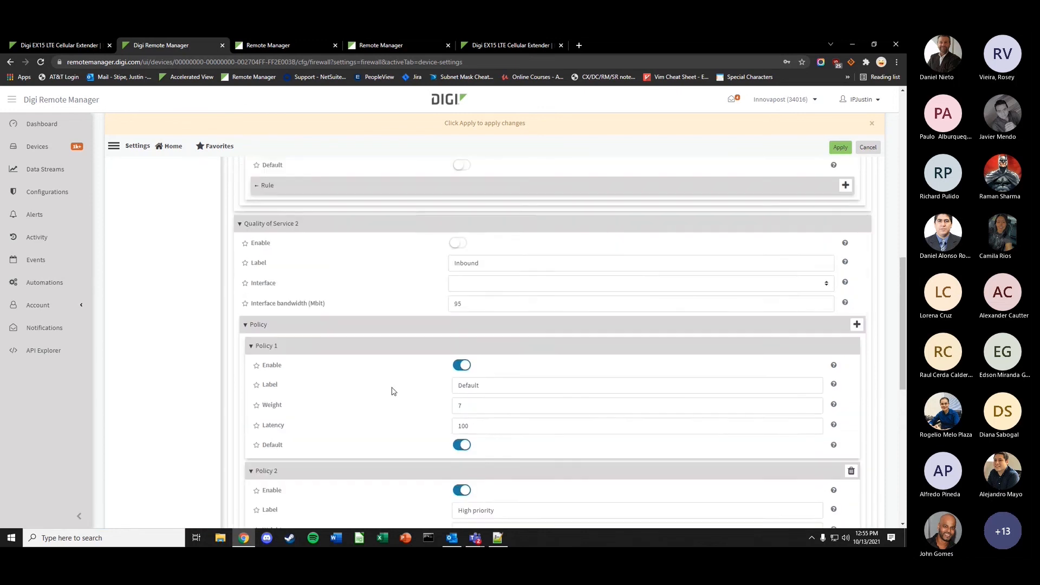
scroll(391, 391, "up", 3)
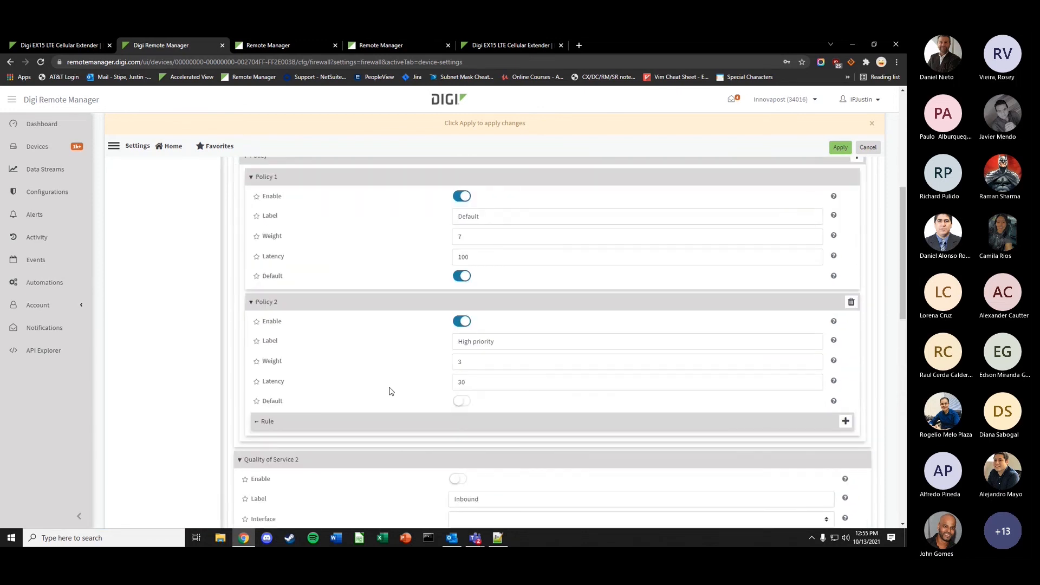
scroll(391, 391, "up", 4)
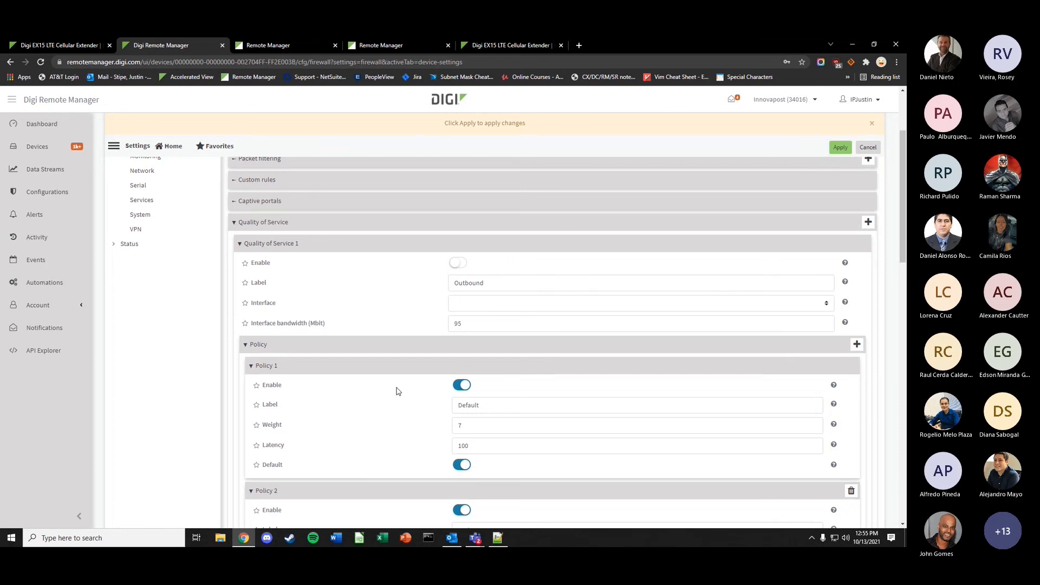
- Dismiss the 'Click Apply to apply changes' banner and scroll back to the top of the Firewall page
left_click(872, 123)
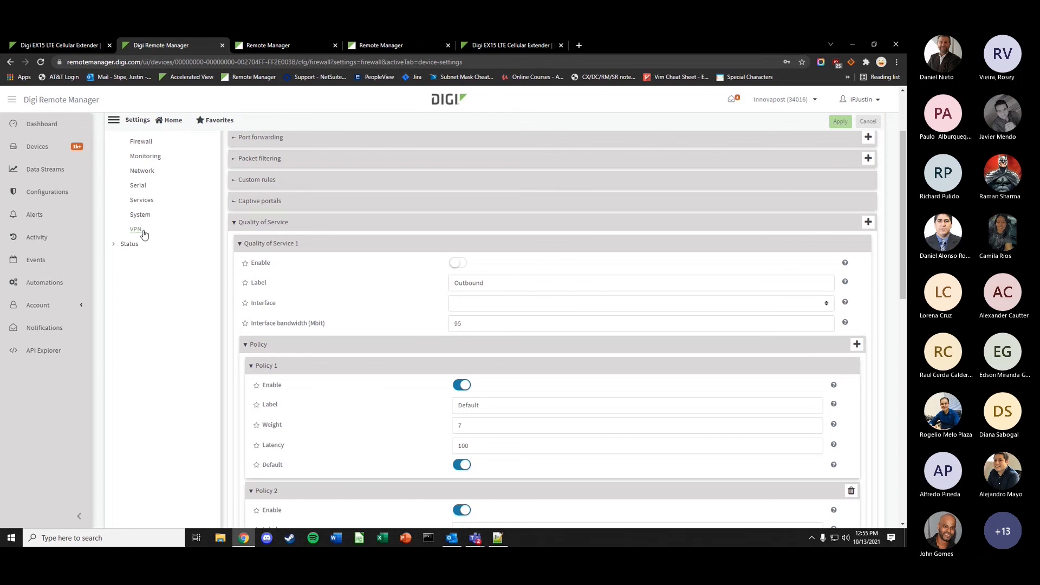
scroll(191, 269, "up", 2)
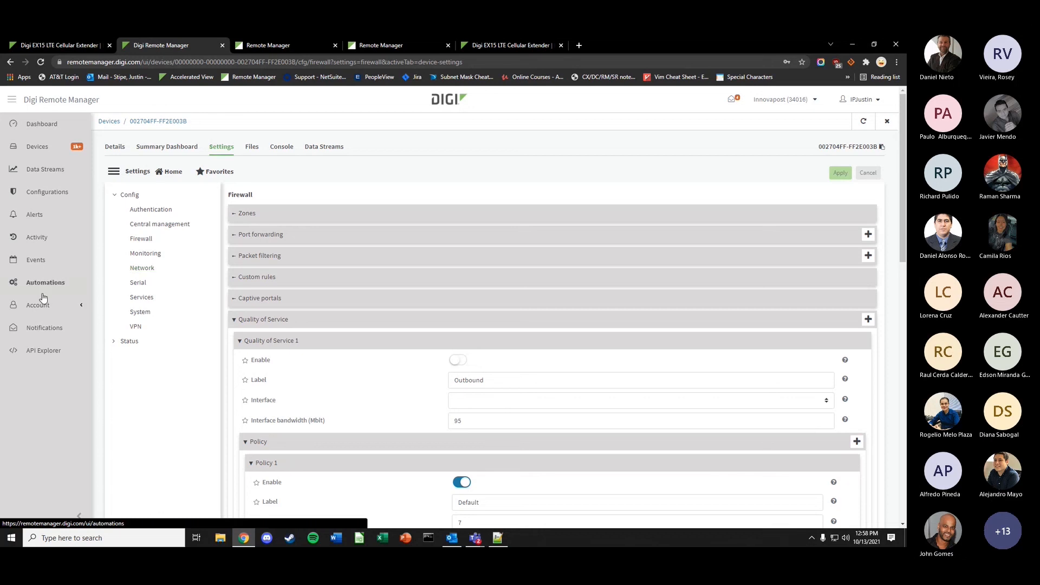
key("alt+Tab")
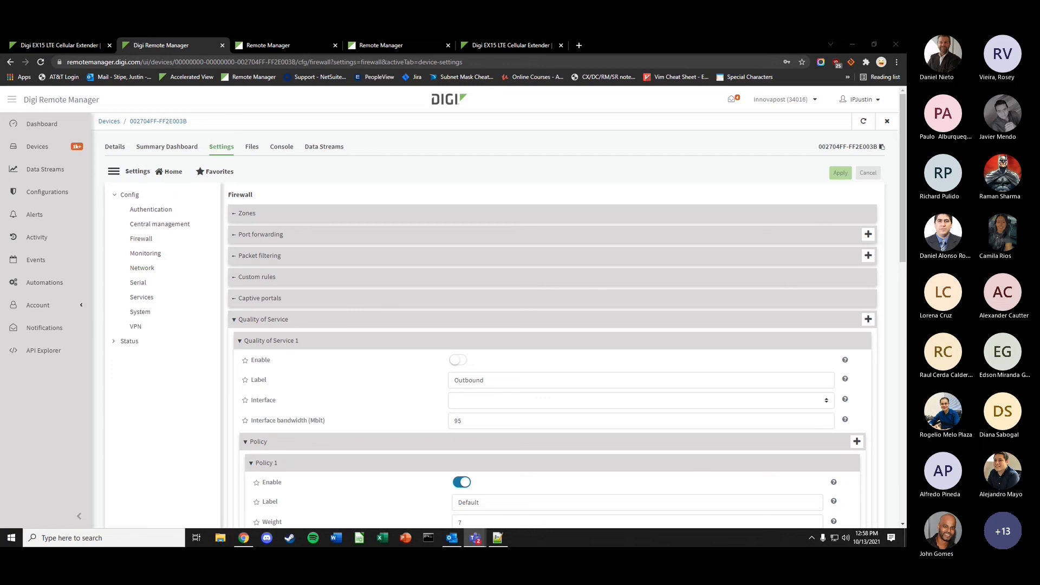